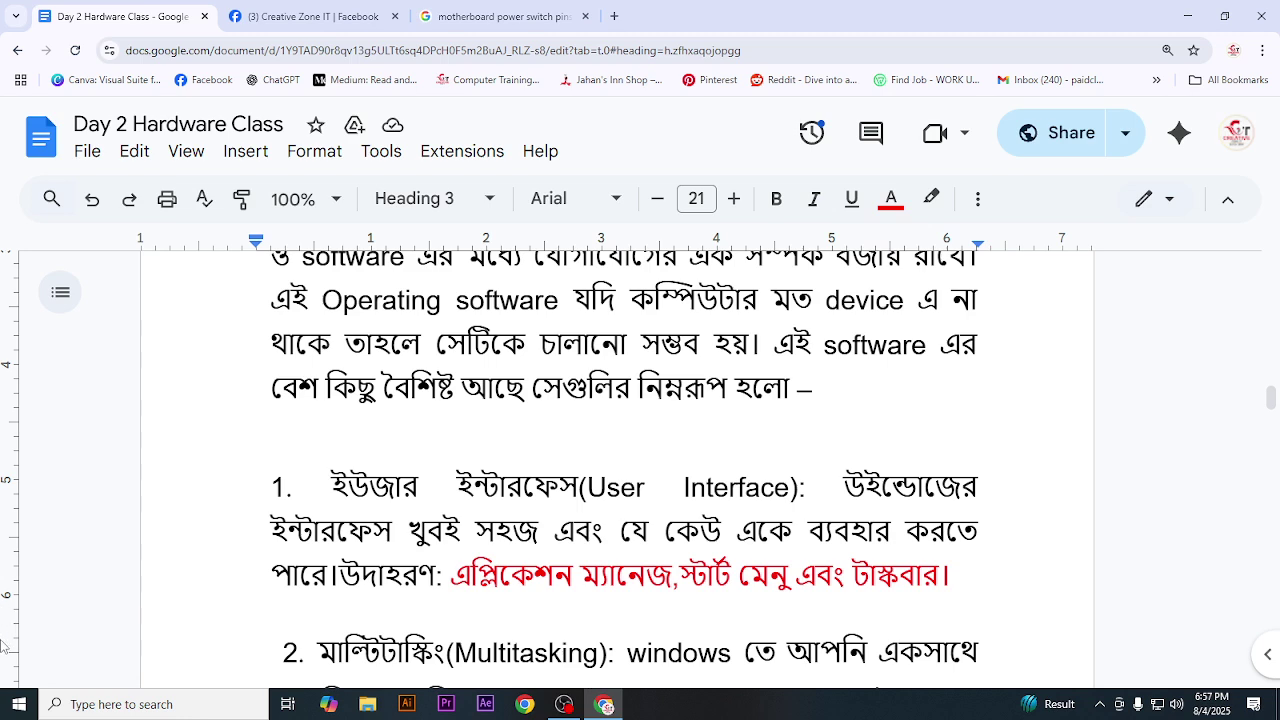
- Highlight the application management example under the User Interface point, and restore and re-maximize the browser window
{"action": "scroll", "coordinate": [605, 527], "scroll_direction": "down", "scroll_amount": 3}
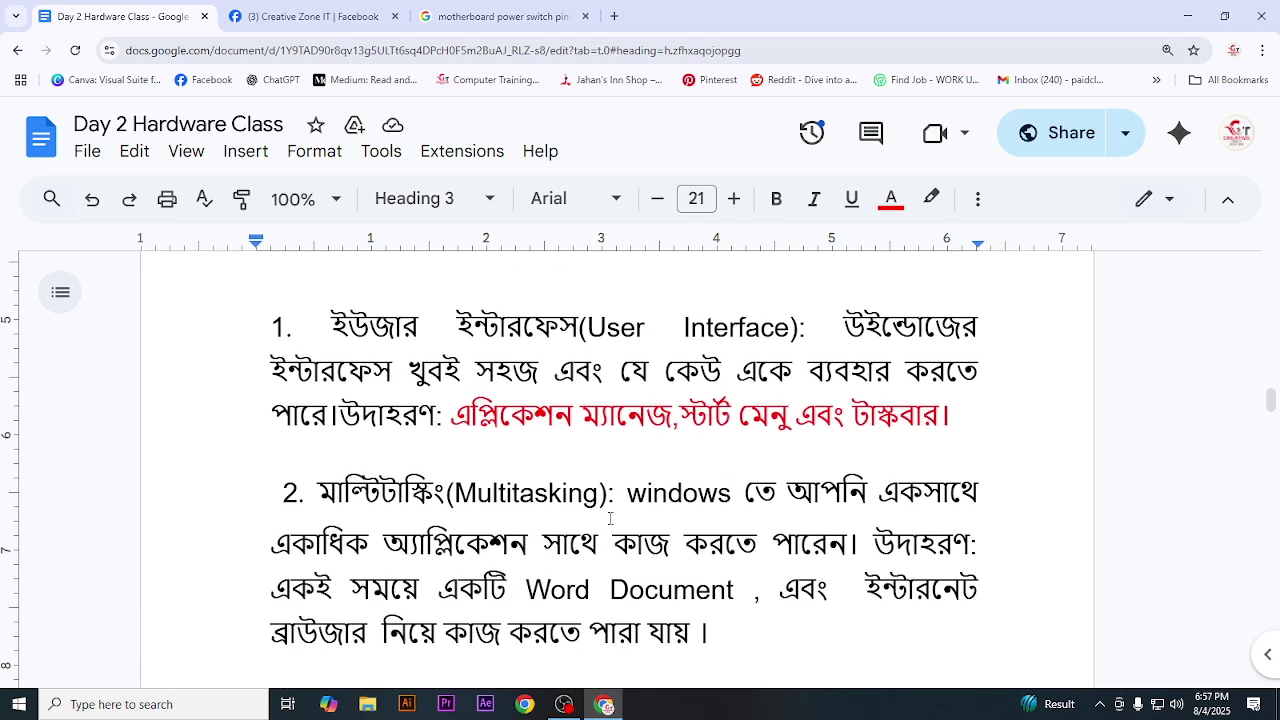
{"action": "left_click_drag", "start_coordinate": [465, 415], "coordinate": [681, 418]}
{"action": "left_click", "coordinate": [878, 418]}
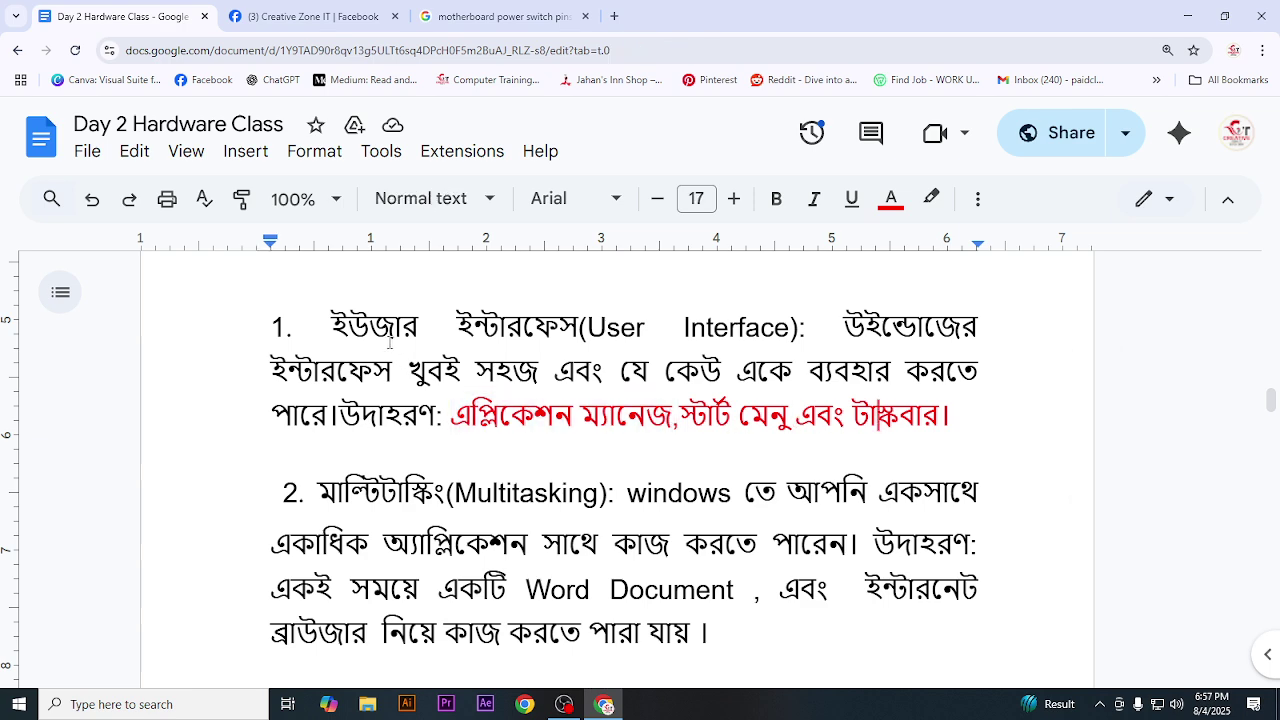
{"action": "left_click_drag", "start_coordinate": [466, 415], "coordinate": [646, 418]}
{"action": "left_click", "coordinate": [1224, 16]}
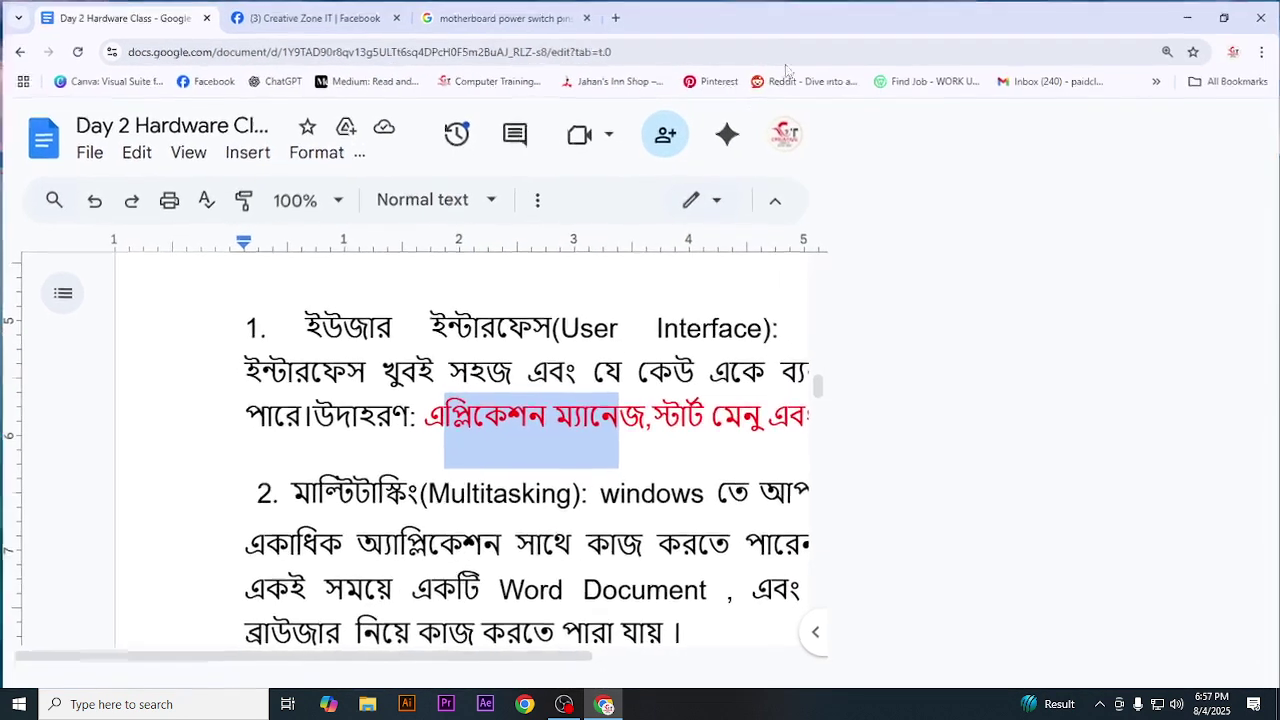
{"action": "left_click", "coordinate": [794, 32]}
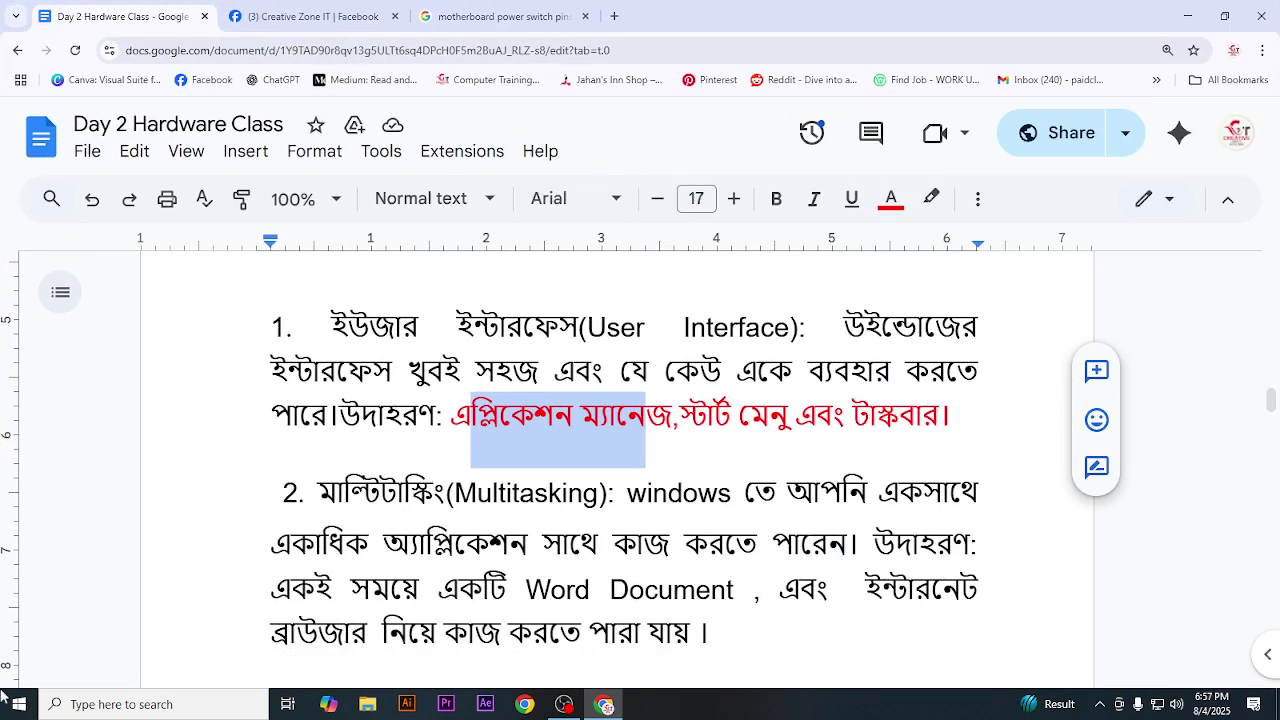
- Browse the installed Windows apps, launch Adobe Illustrator 2019 and return focus to the class document
{"action": "left_click", "coordinate": [16, 708]}
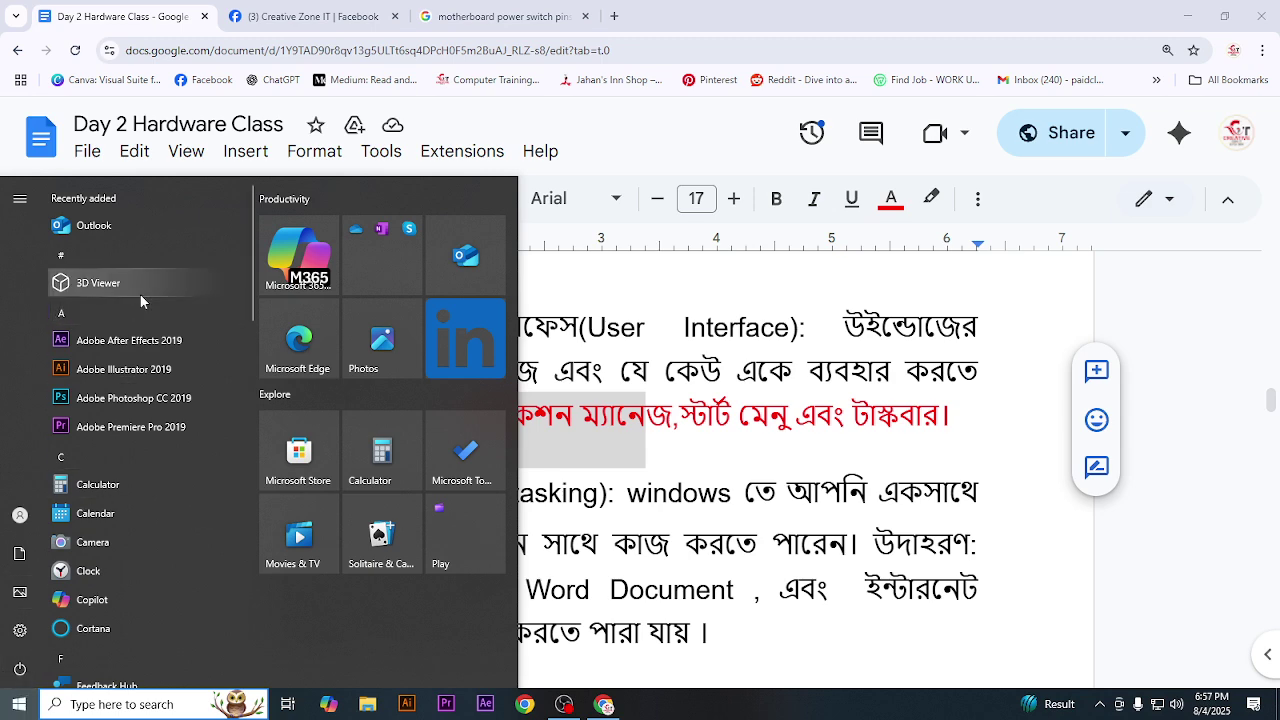
{"action": "scroll", "coordinate": [128, 480], "scroll_direction": "down", "scroll_amount": 3}
{"action": "scroll", "coordinate": [127, 560], "scroll_direction": "down", "scroll_amount": 10}
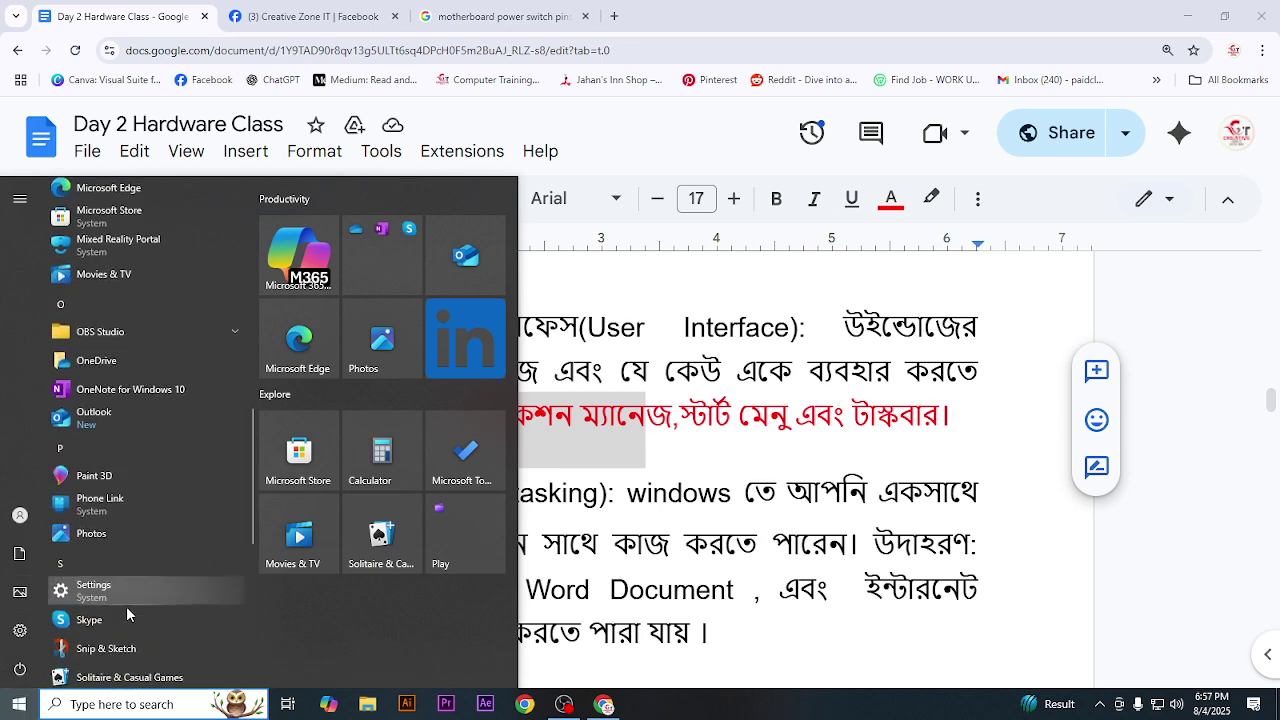
{"action": "scroll", "coordinate": [125, 628], "scroll_direction": "up", "scroll_amount": 12}
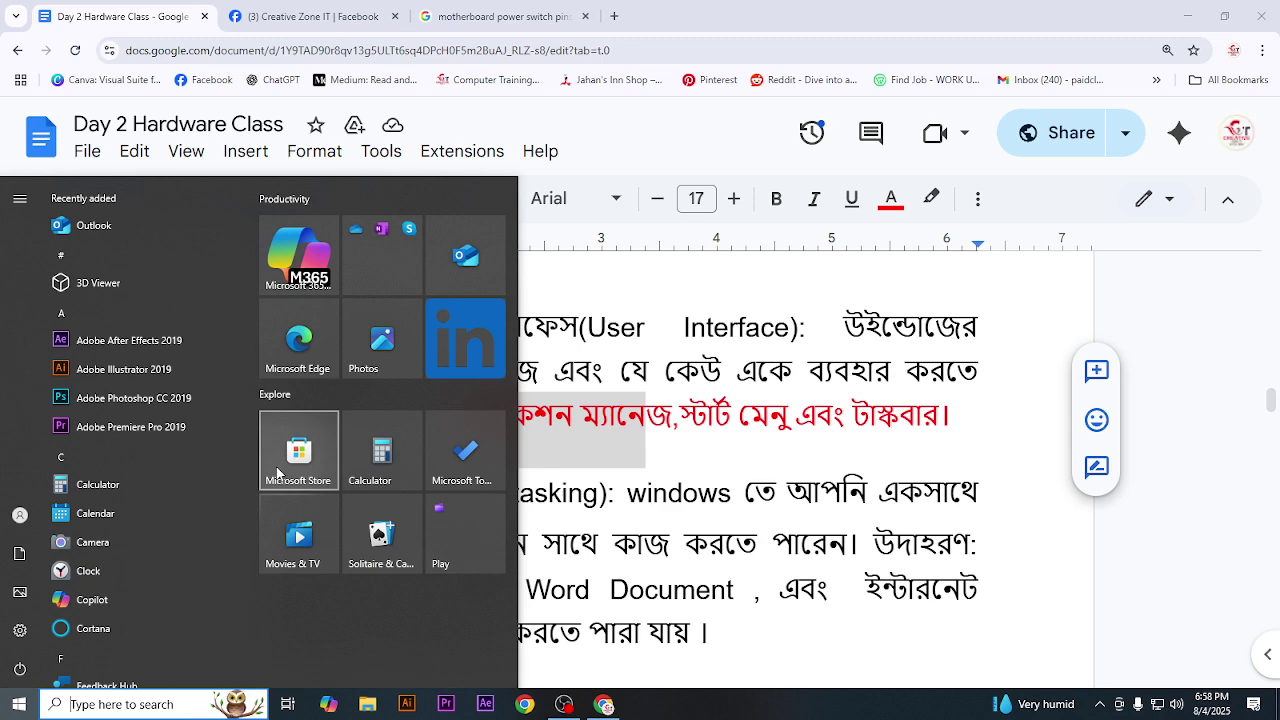
{"action": "left_click", "coordinate": [105, 370]}
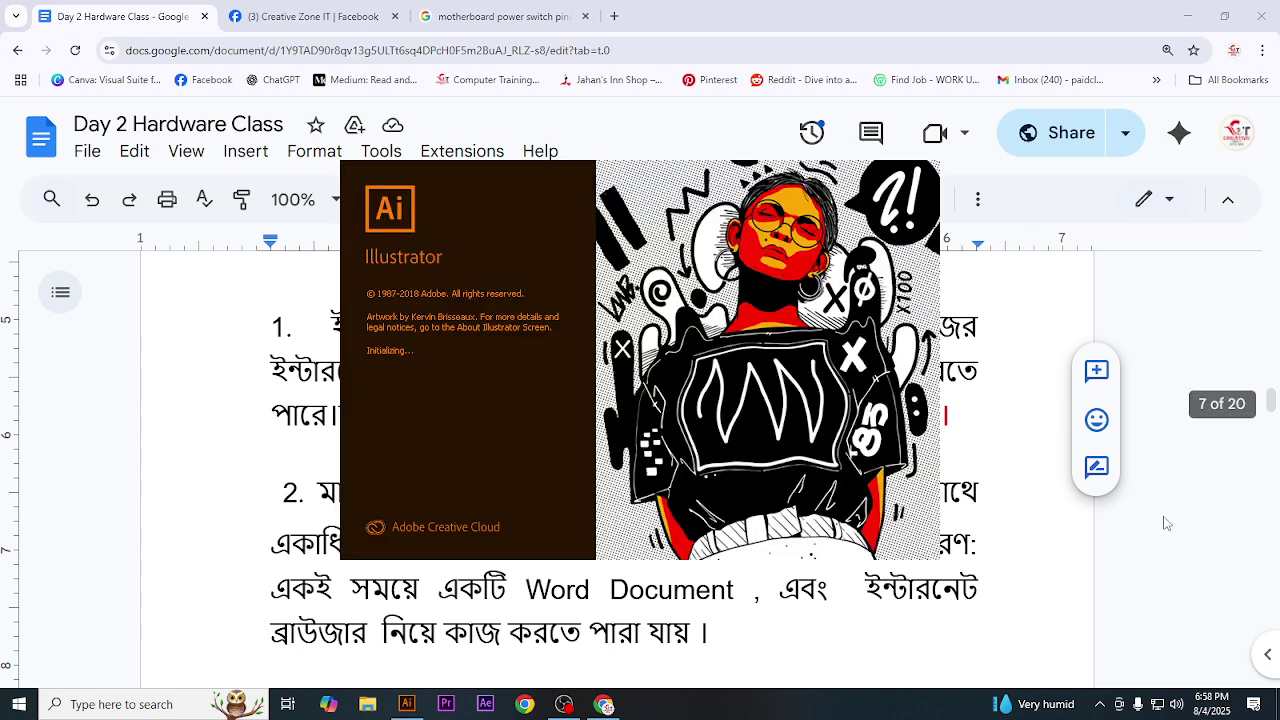
{"action": "left_click", "coordinate": [1008, 530]}
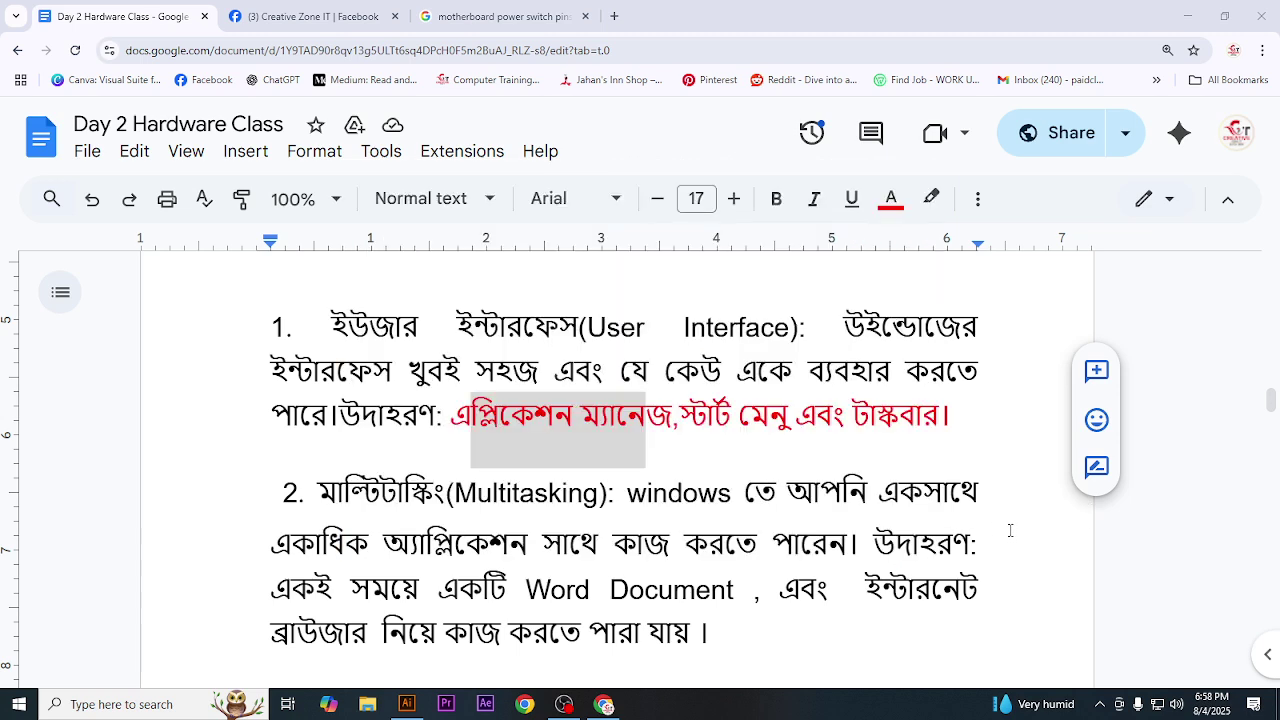
- Highlight the Start menu example in the red text, and briefly show the Windows Start menu
{"action": "left_click_drag", "start_coordinate": [680, 415], "coordinate": [782, 422]}
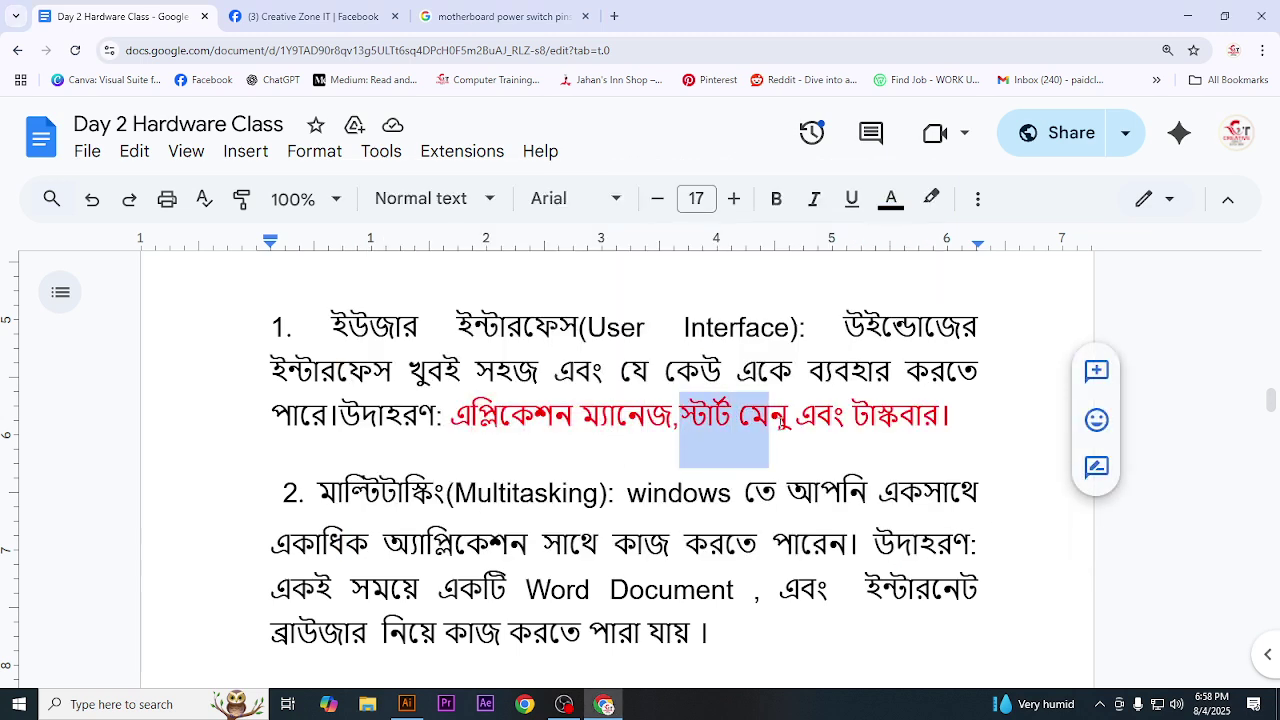
{"action": "left_click", "coordinate": [18, 704]}
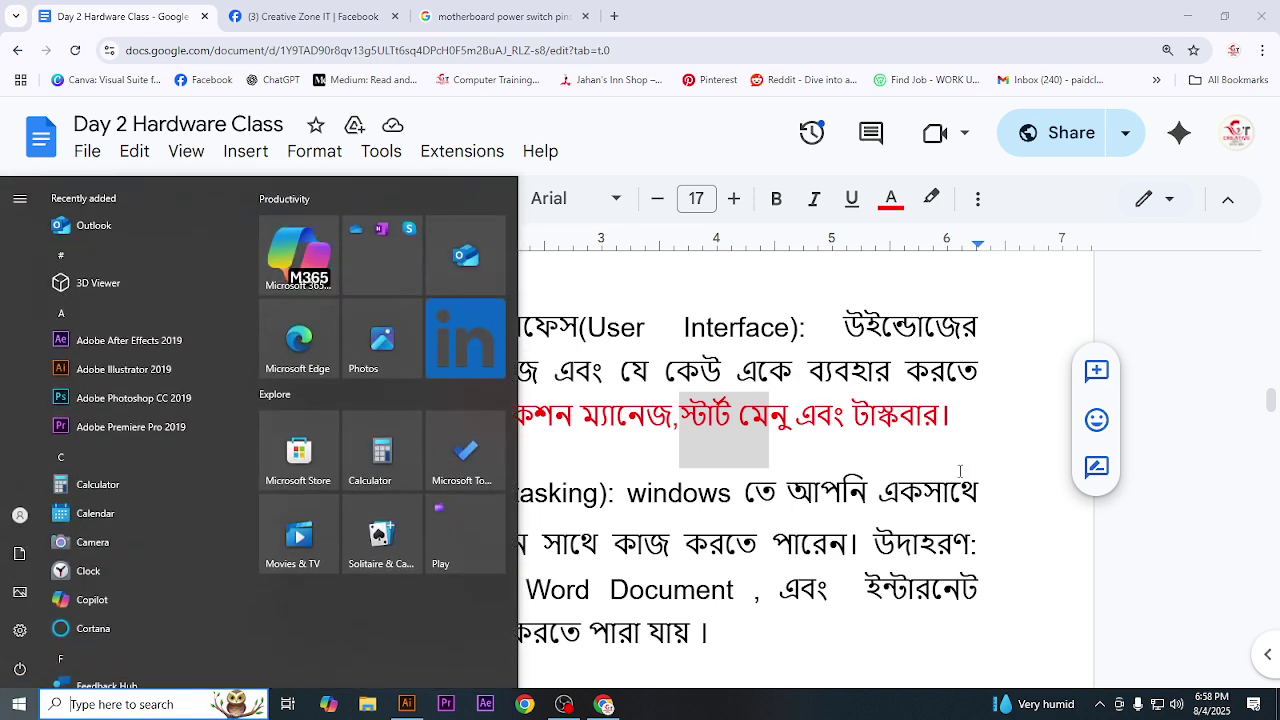
{"action": "left_click", "coordinate": [939, 465]}
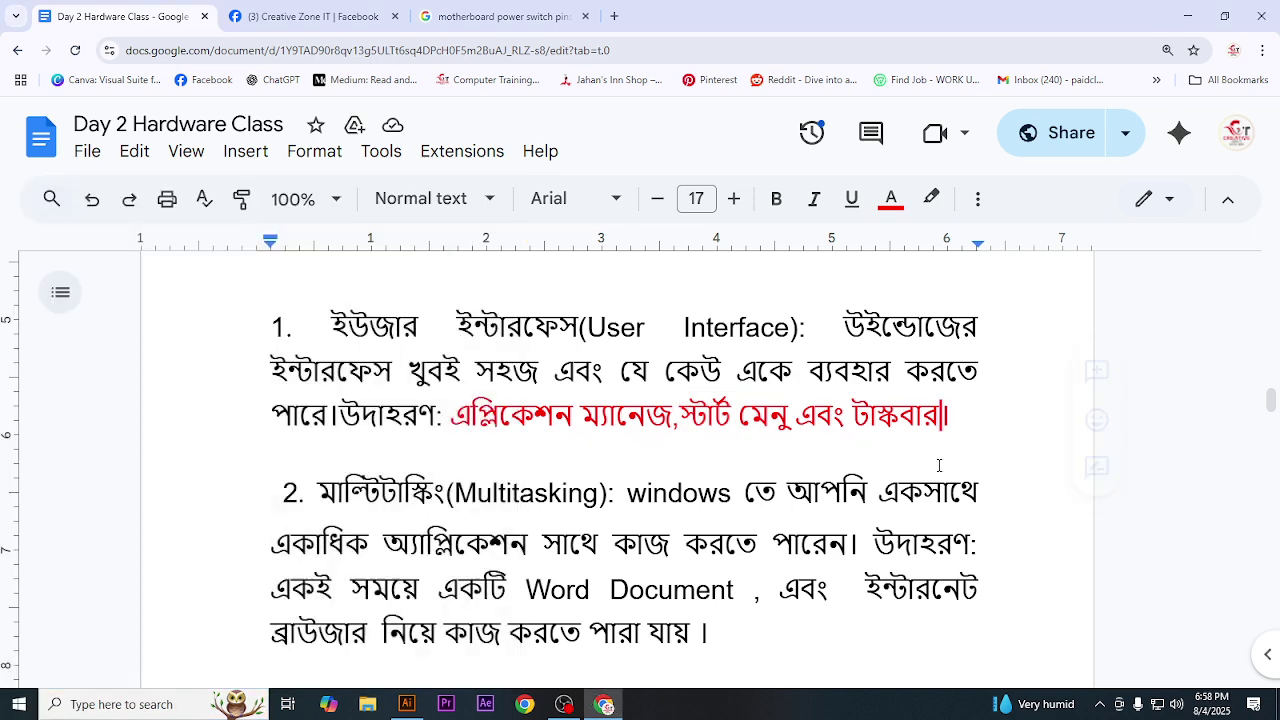
- Select the whole taskbar with the screenshot tool and draw a red arrow from the User Interface paragraph to it
{"action": "left_click", "coordinate": [1100, 704]}
{"action": "left_click", "coordinate": [1110, 673]}
{"action": "mouse_move", "coordinate": [8, 694]}
{"action": "left_mouse_down"}
{"action": "mouse_move", "coordinate": [45, 708]}
{"action": "mouse_move", "coordinate": [1279, 719]}
{"action": "mouse_move", "coordinate": [1270, 712]}
{"action": "left_mouse_up"}
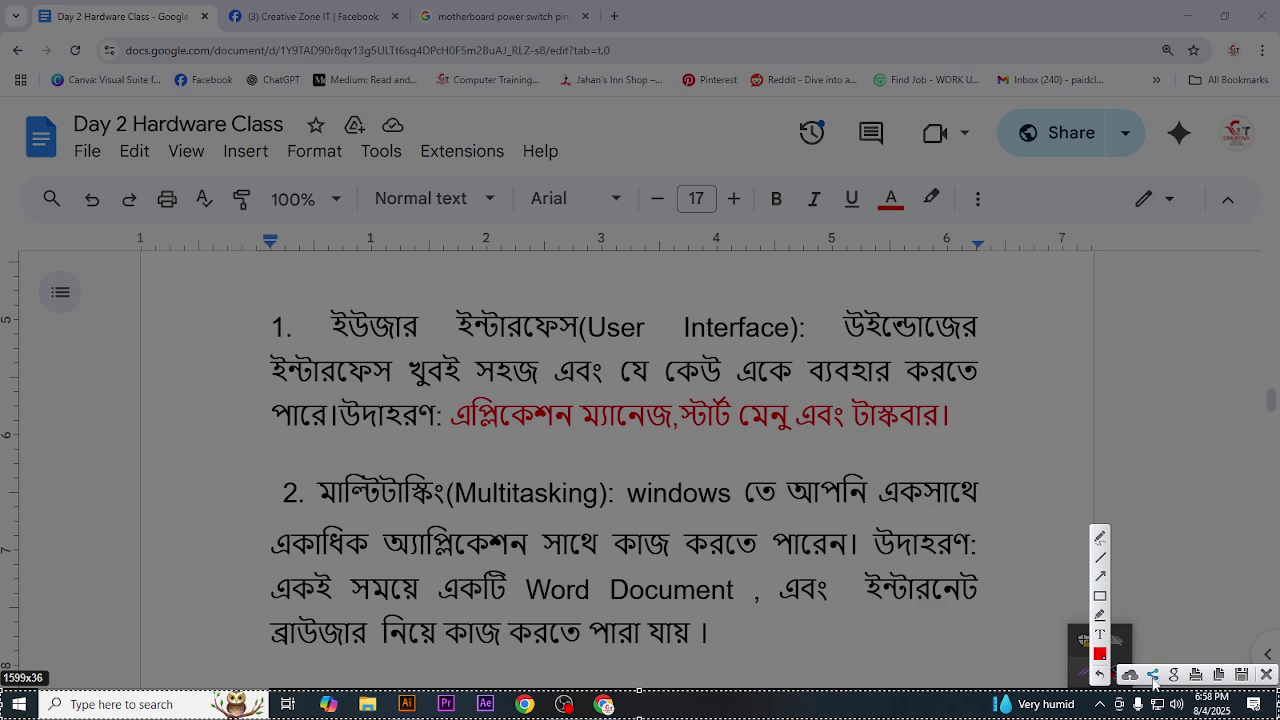
{"action": "left_click", "coordinate": [1100, 576]}
{"action": "mouse_move", "coordinate": [870, 318]}
{"action": "left_mouse_down"}
{"action": "mouse_move", "coordinate": [740, 598]}
{"action": "mouse_move", "coordinate": [705, 708]}
{"action": "left_mouse_up"}
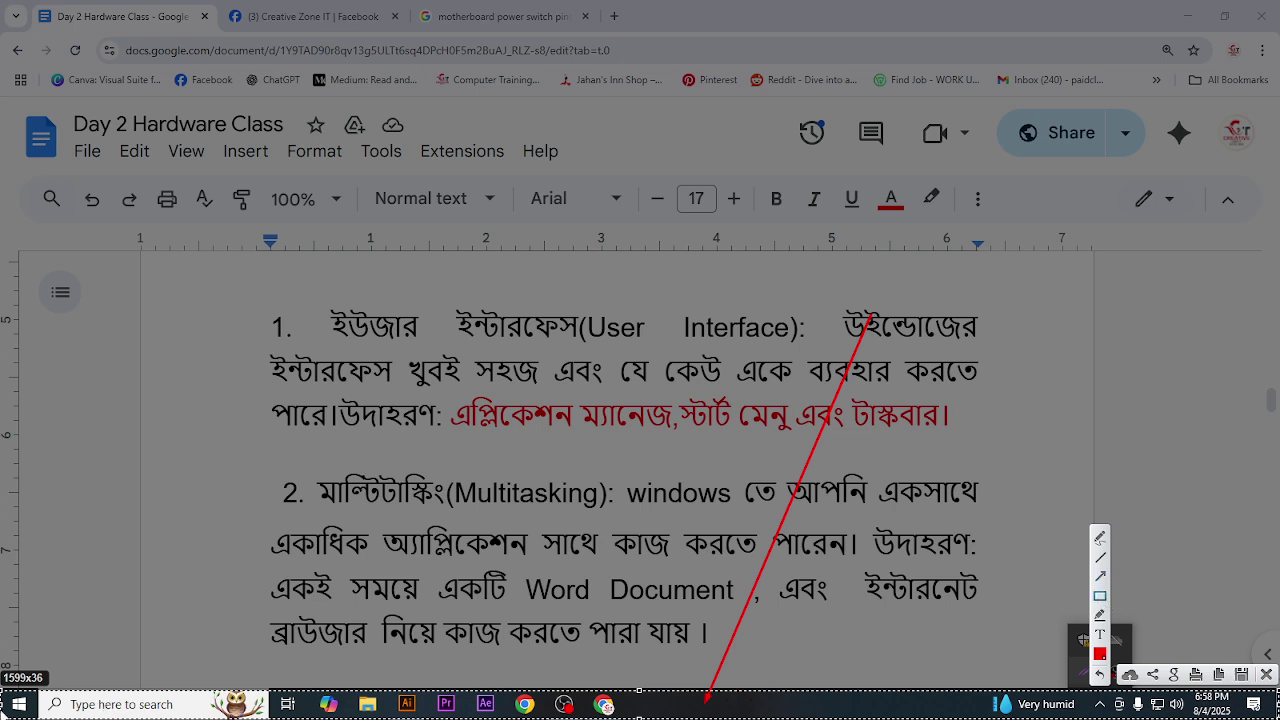
- Outline the full taskbar and its search box with red rectangles, and discard the screenshot
{"action": "mouse_move", "coordinate": [3, 690]}
{"action": "left_mouse_down"}
{"action": "mouse_move", "coordinate": [34, 718]}
{"action": "mouse_move", "coordinate": [1270, 718]}
{"action": "left_mouse_up"}
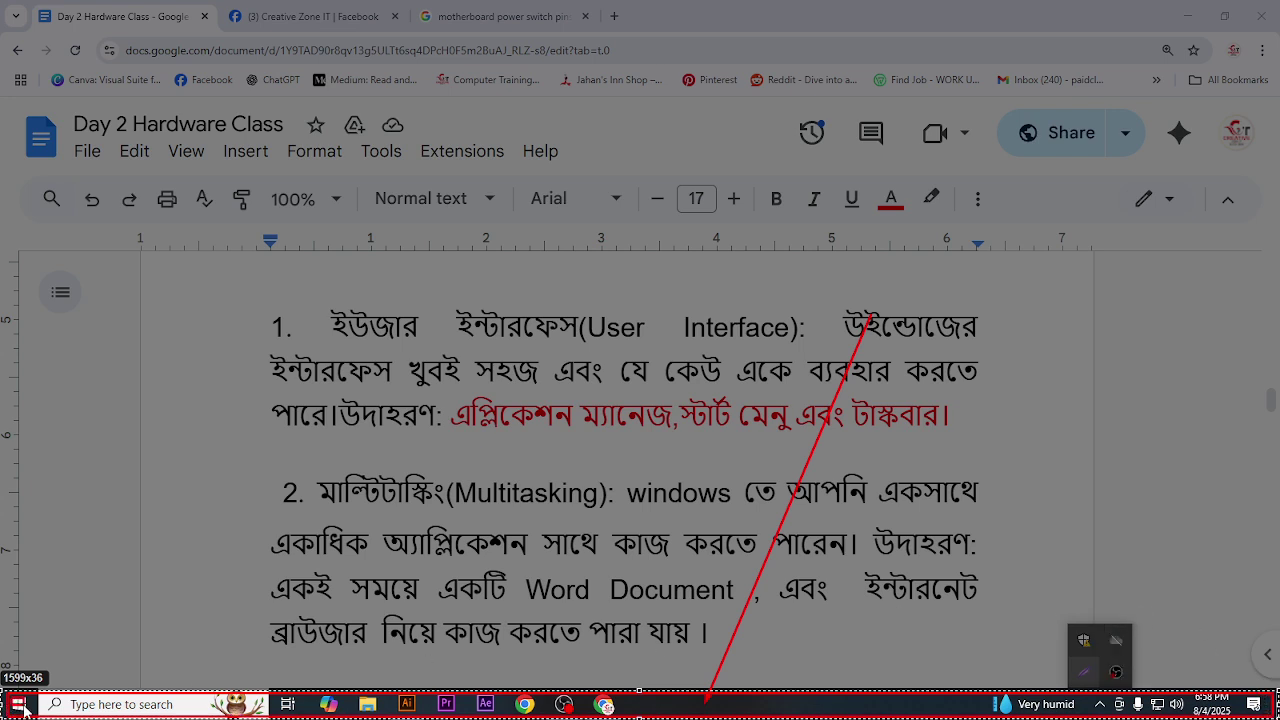
{"action": "left_click_drag", "start_coordinate": [66, 708], "coordinate": [208, 716]}
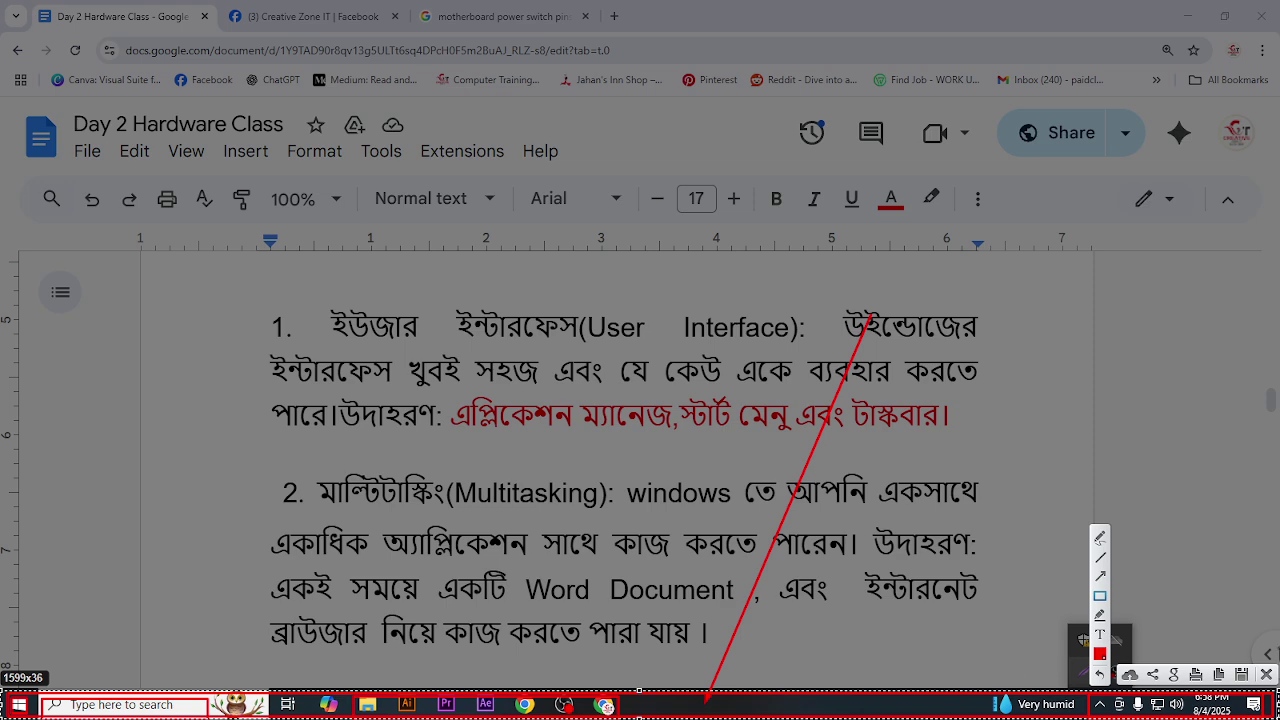
{"action": "left_click", "coordinate": [1266, 675]}
- Highlight the opening words of the Multitasking point, and minimize and restore the browser window
{"action": "left_click_drag", "start_coordinate": [306, 492], "coordinate": [754, 518]}
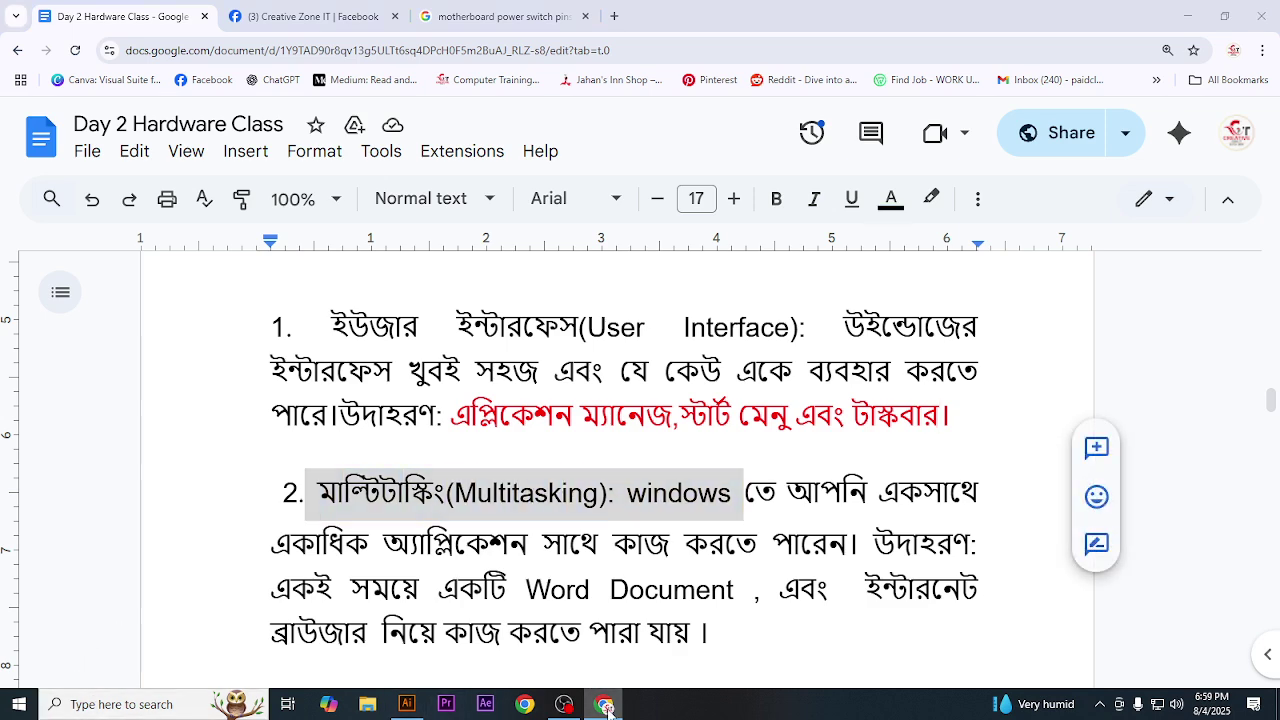
{"action": "left_click", "coordinate": [605, 707]}
{"action": "left_click", "coordinate": [605, 707]}
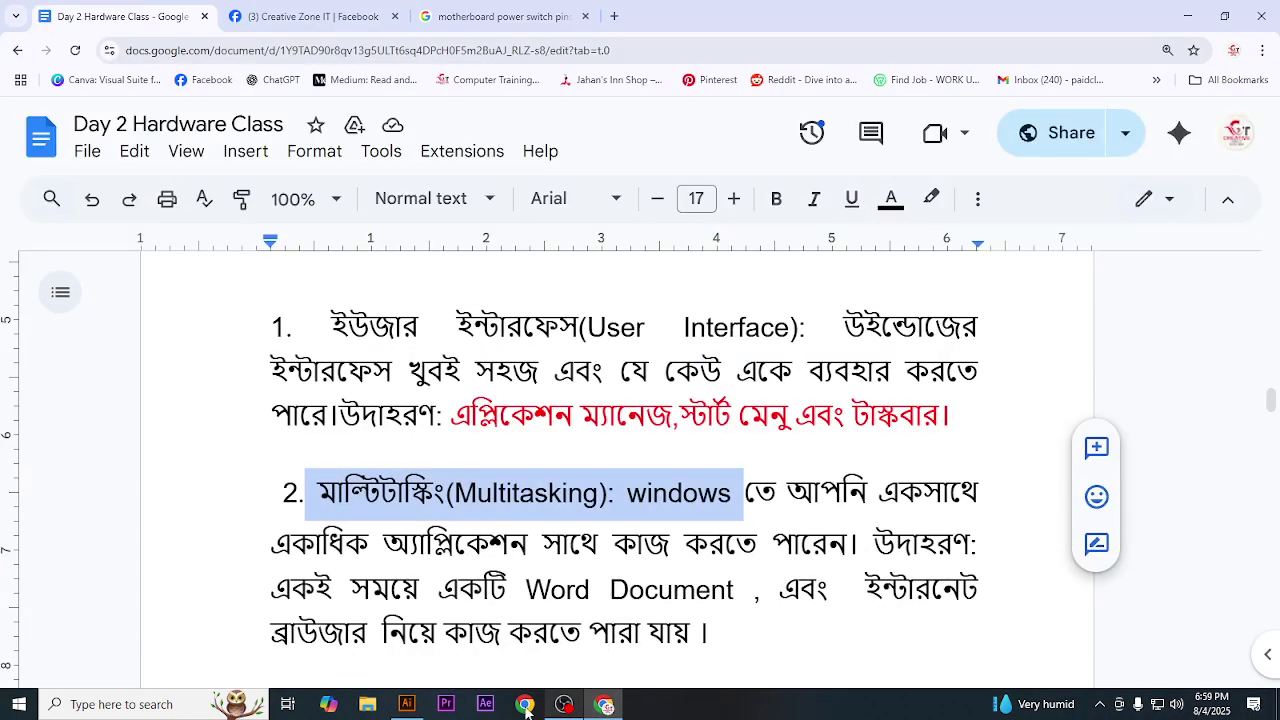
- Switch to Illustrator, close it and return to the class document in Chrome
{"action": "left_click", "coordinate": [407, 704]}
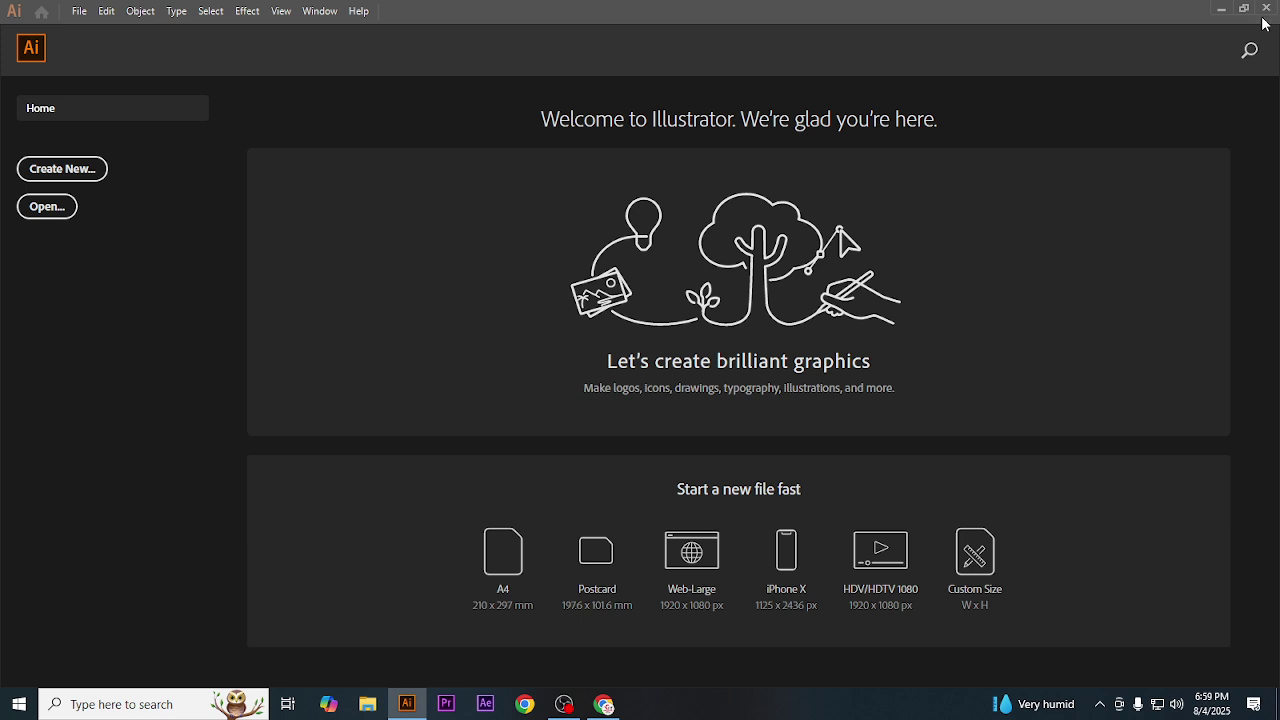
{"action": "key", "text": "Escape"}
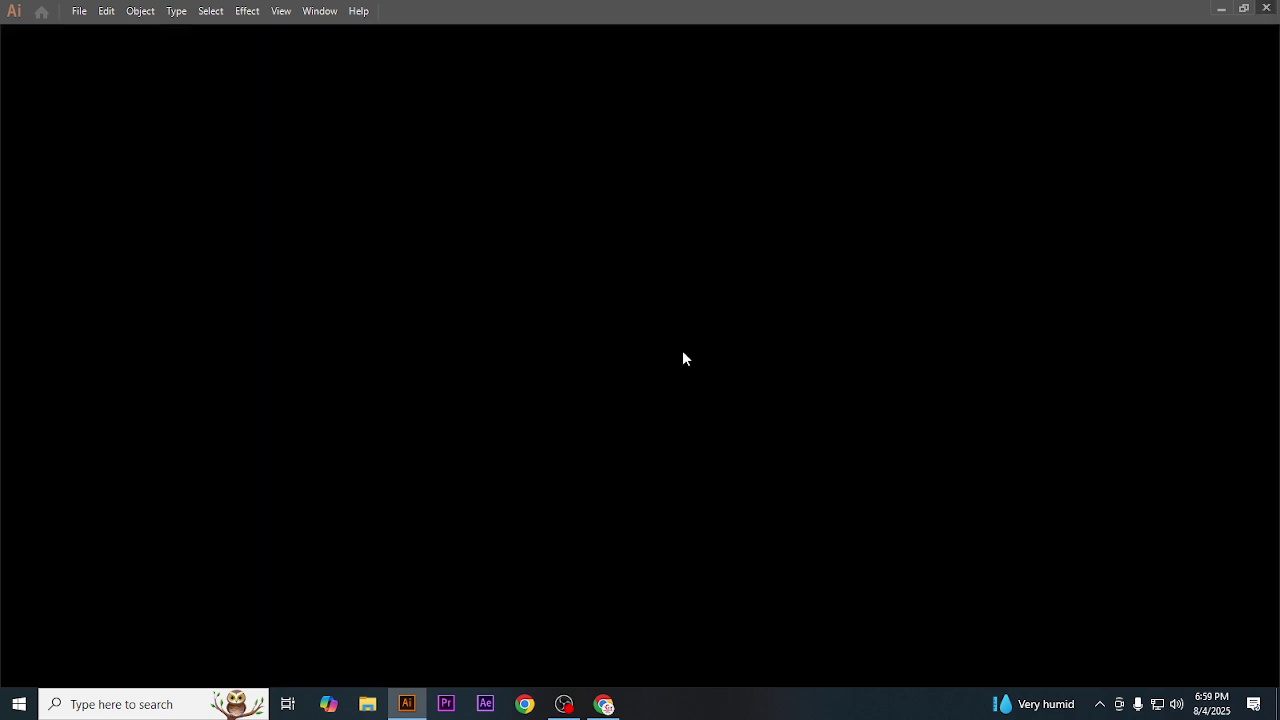
{"action": "left_click", "coordinate": [604, 704]}
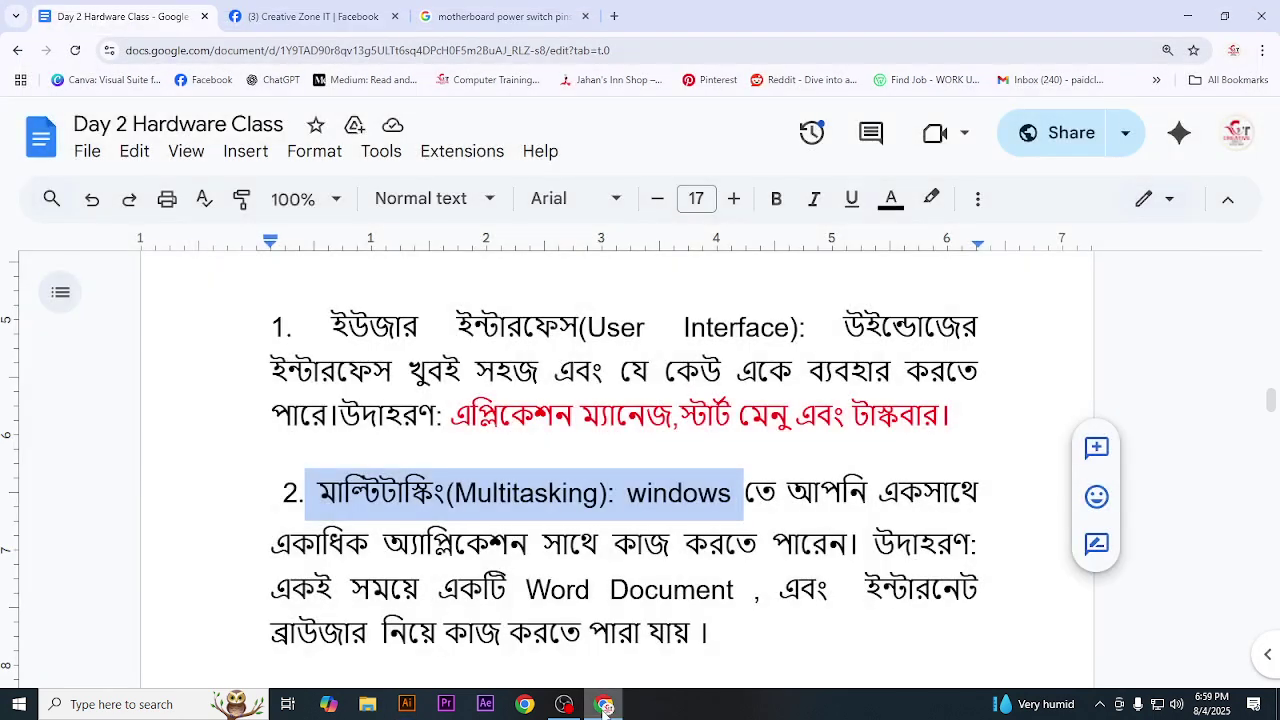
- View the File Manager point, and show File Explorer's Quick access before returning to the document in Chrome
{"action": "left_click", "coordinate": [711, 543]}
{"action": "scroll", "coordinate": [499, 517], "scroll_direction": "down", "scroll_amount": 5}
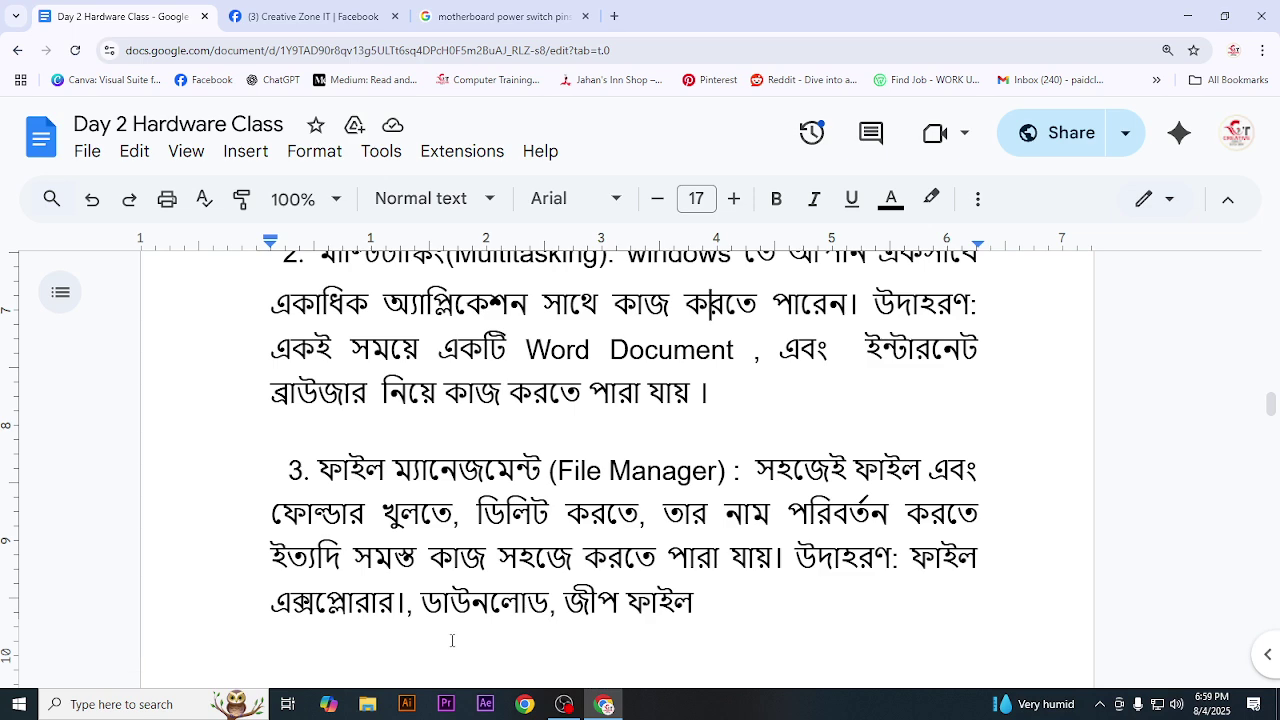
{"action": "left_click", "coordinate": [367, 708]}
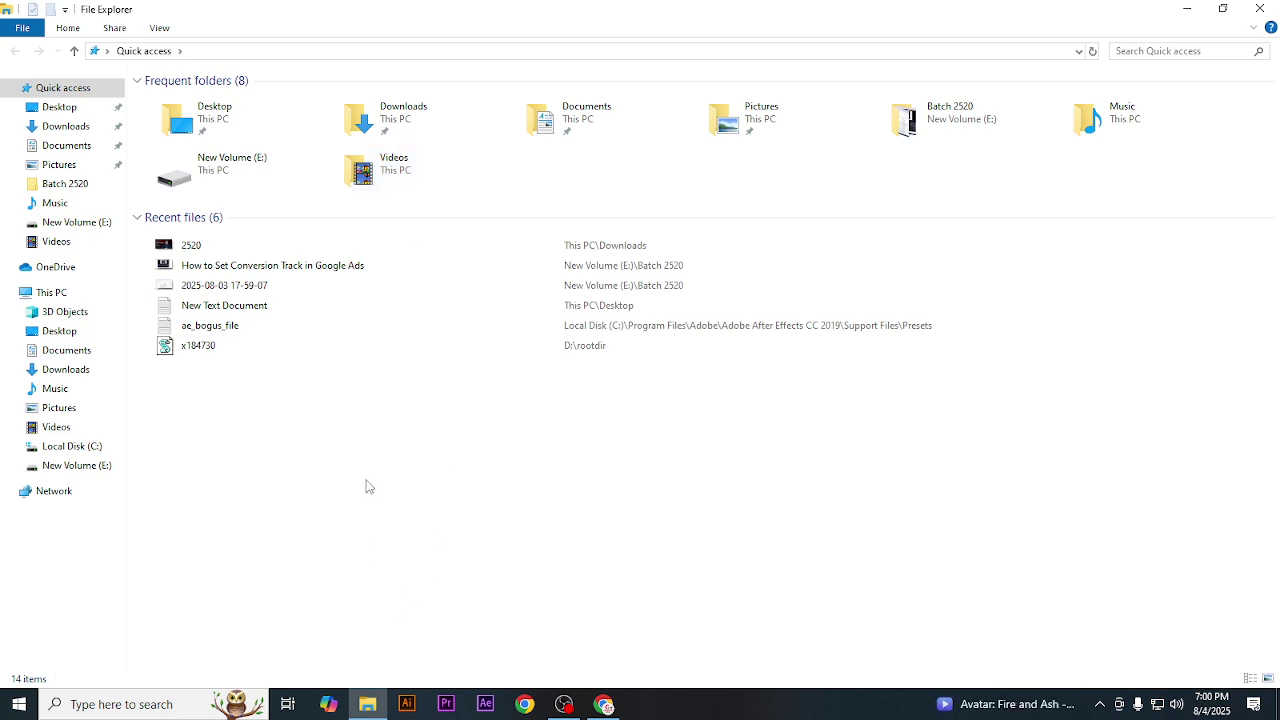
{"action": "left_click", "coordinate": [604, 704]}
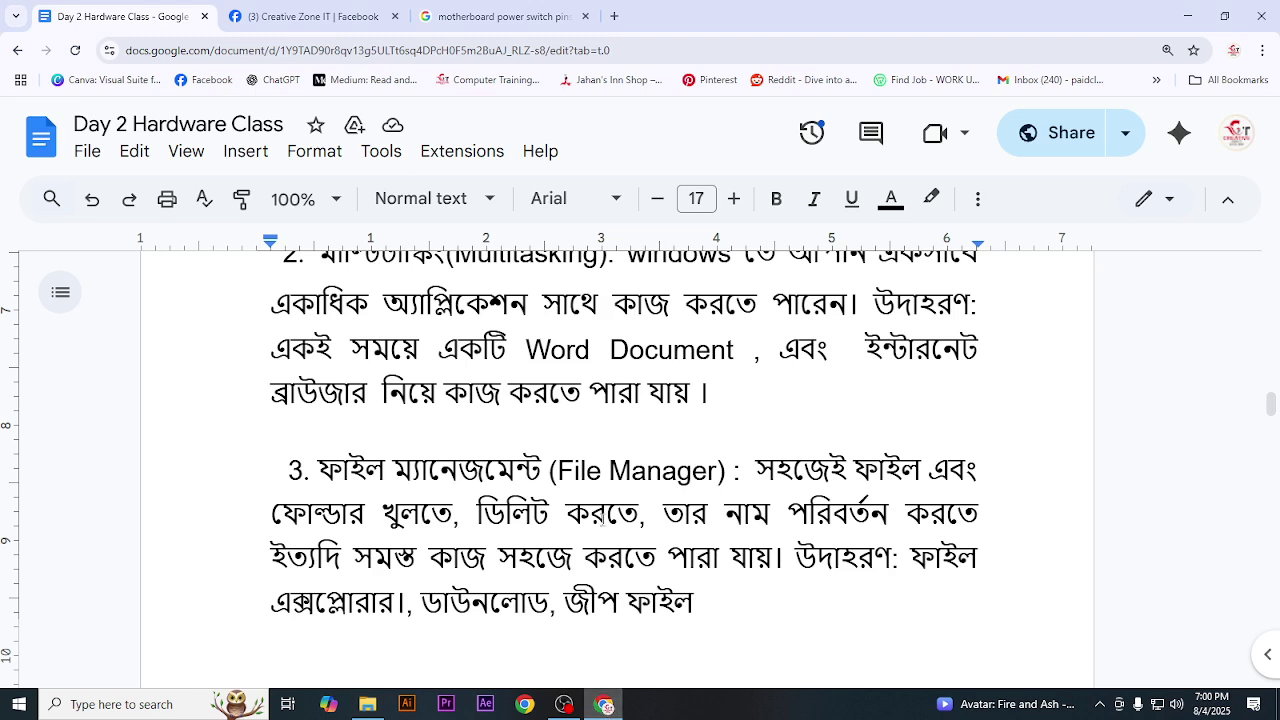
- Open the YouTube home page in a new browser tab through a Google search for youtube
{"action": "left_click", "coordinate": [614, 16]}
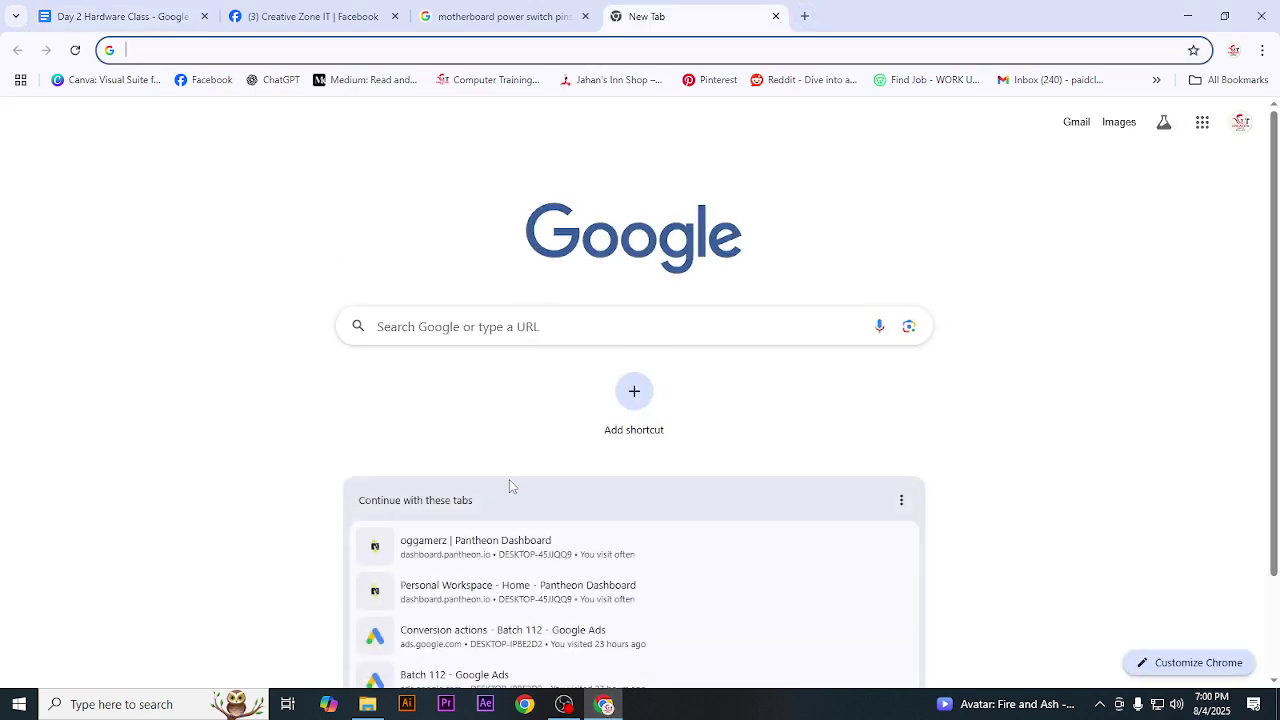
{"action": "left_click", "coordinate": [452, 320]}
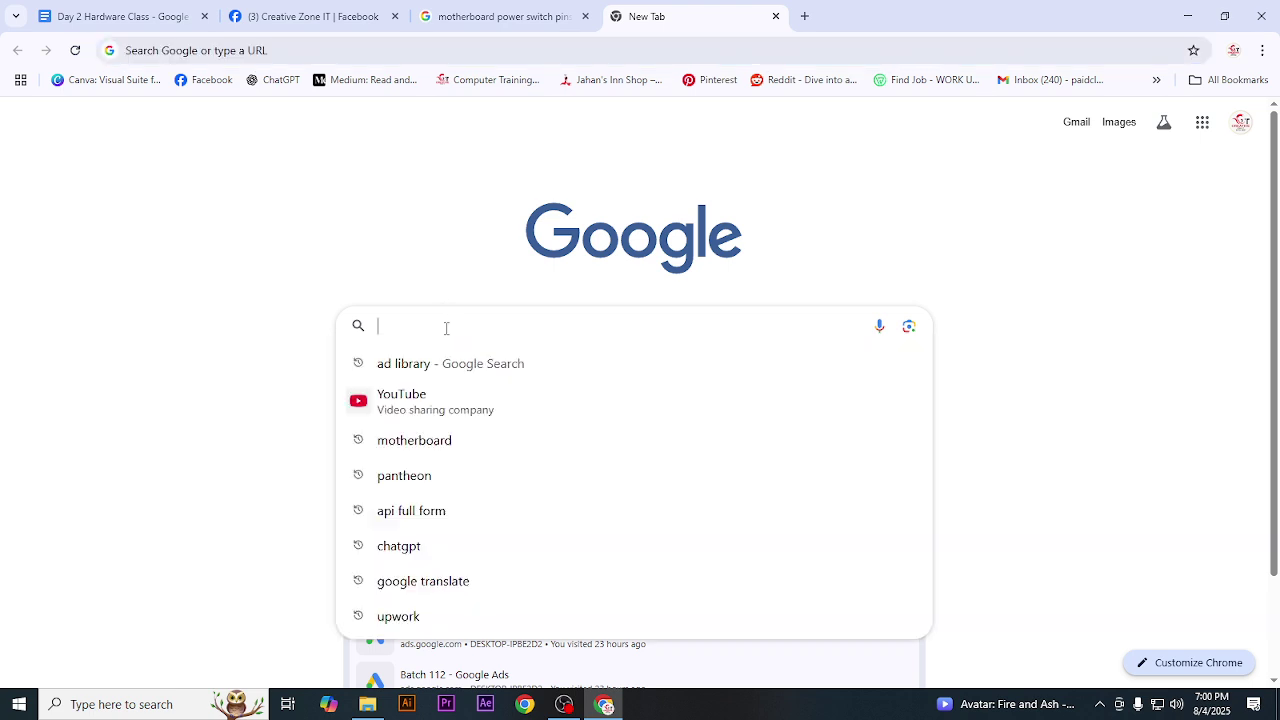
{"action": "left_click", "coordinate": [438, 416]}
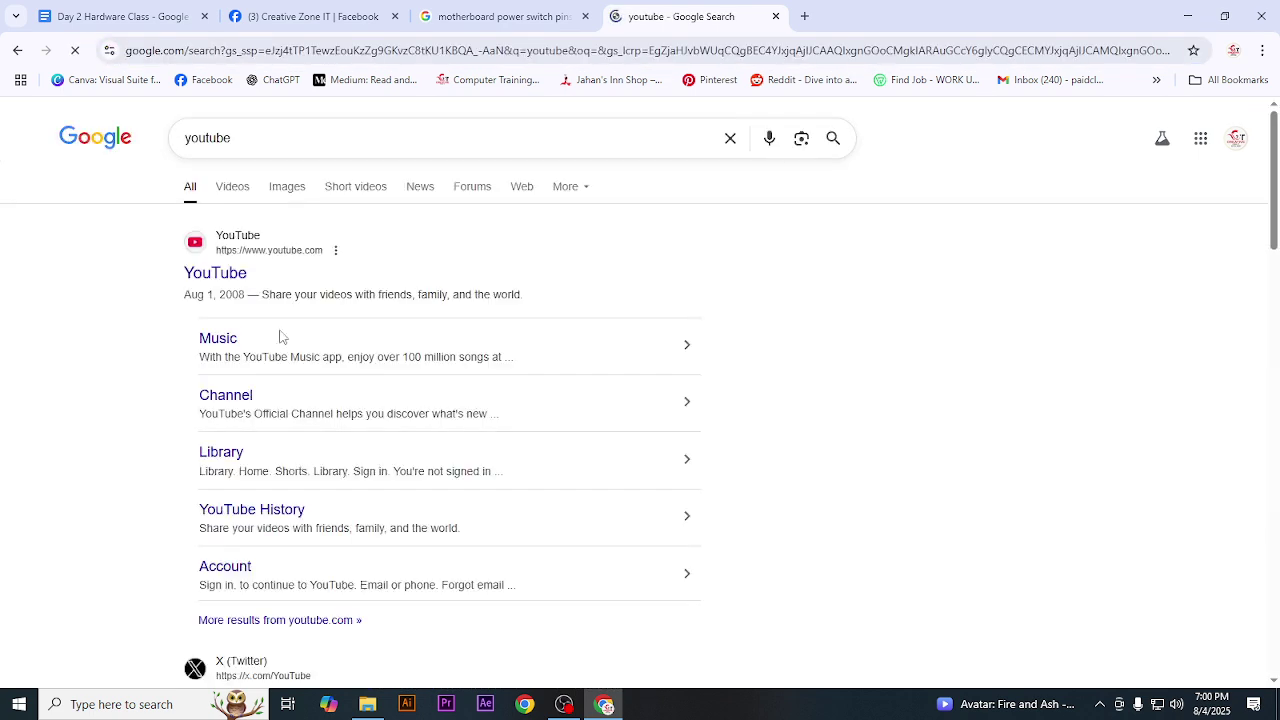
{"action": "left_click", "coordinate": [208, 270]}
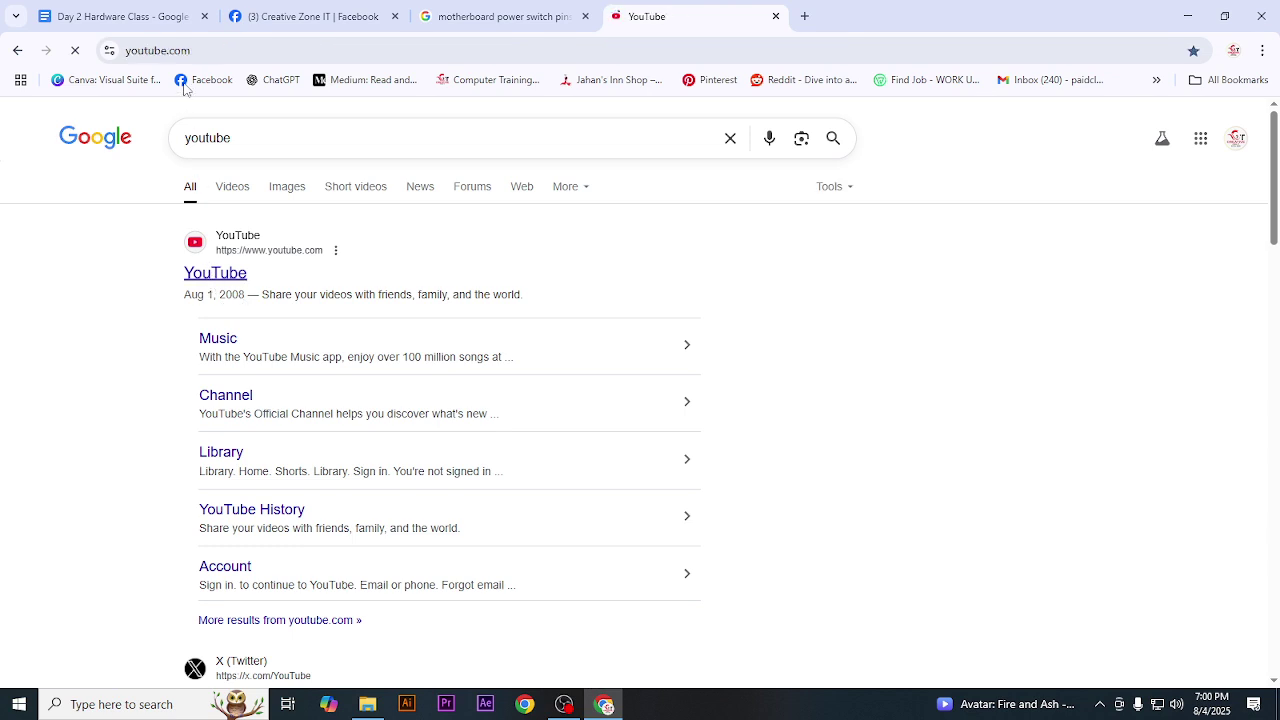
{"action": "left_click", "coordinate": [178, 53]}
{"action": "left_click", "coordinate": [168, 50]}
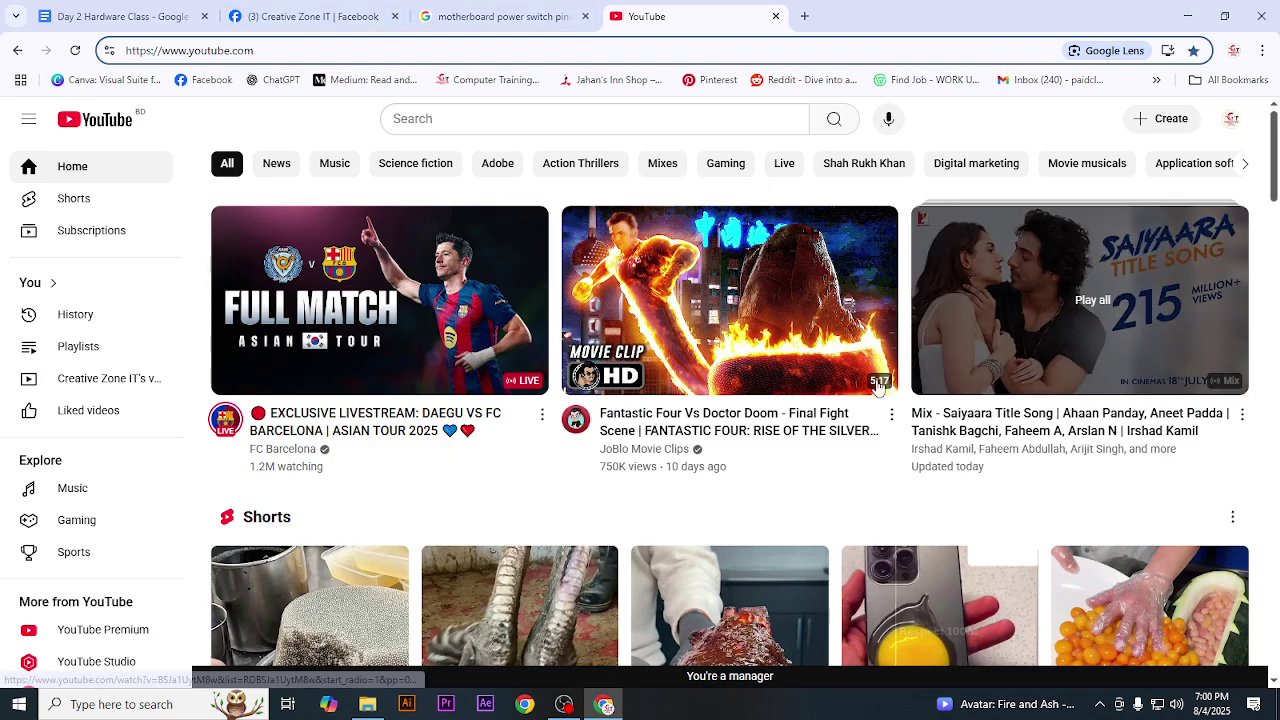
- Open the England v India Day 5 highlights video from the YouTube home feed and pause its playback
{"action": "scroll", "coordinate": [609, 393], "scroll_direction": "down", "scroll_amount": 2}
{"action": "scroll", "coordinate": [755, 390], "scroll_direction": "down", "scroll_amount": 6}
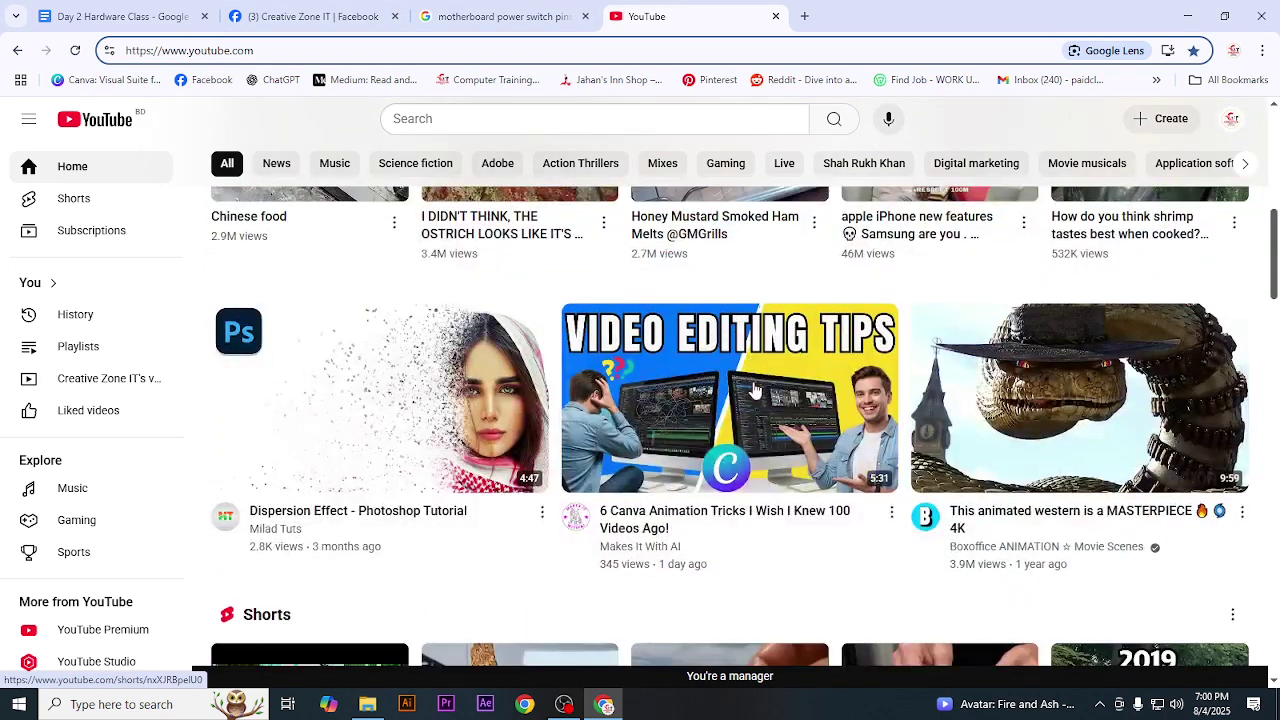
{"action": "scroll", "coordinate": [790, 482], "scroll_direction": "down", "scroll_amount": 3}
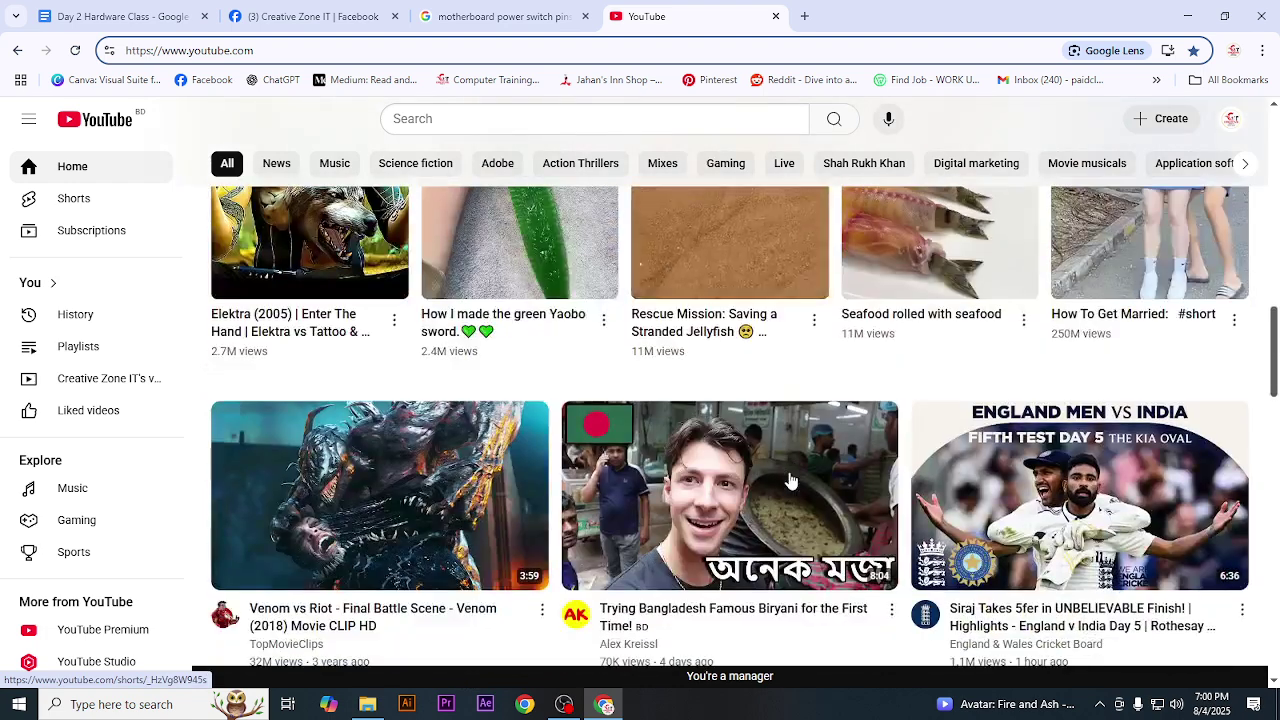
{"action": "left_click", "coordinate": [1008, 482]}
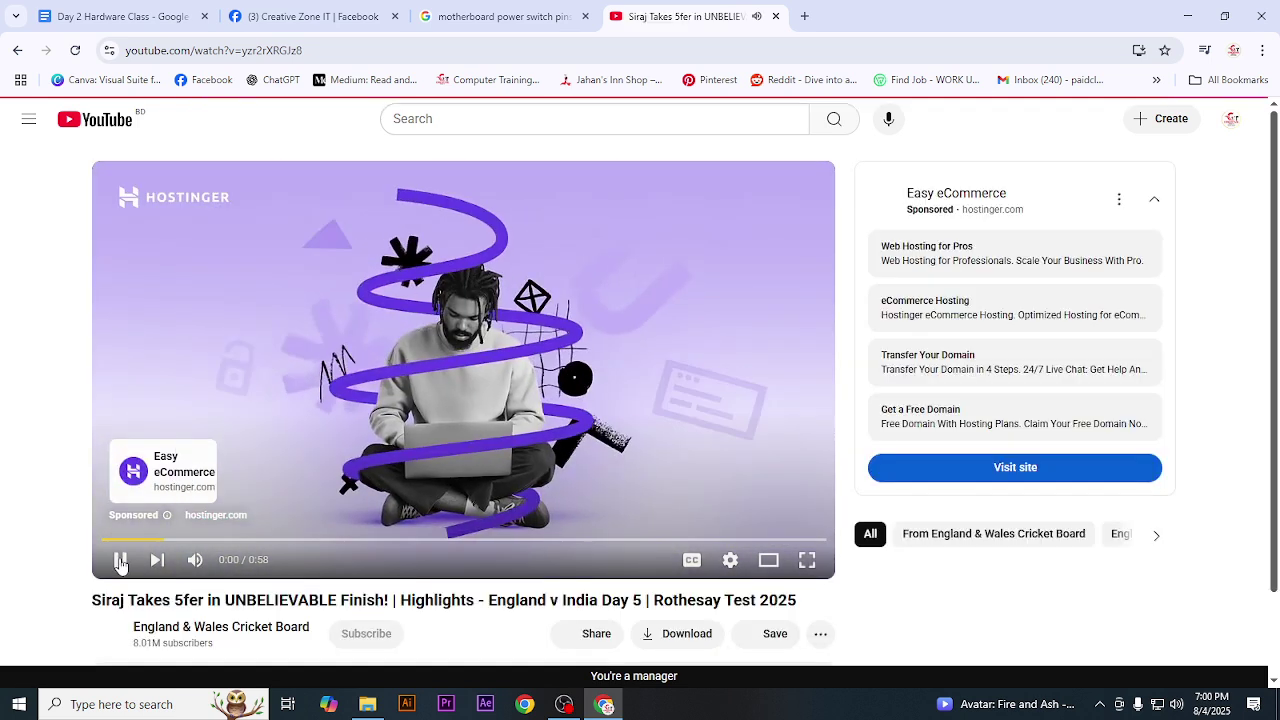
{"action": "left_click", "coordinate": [263, 271]}
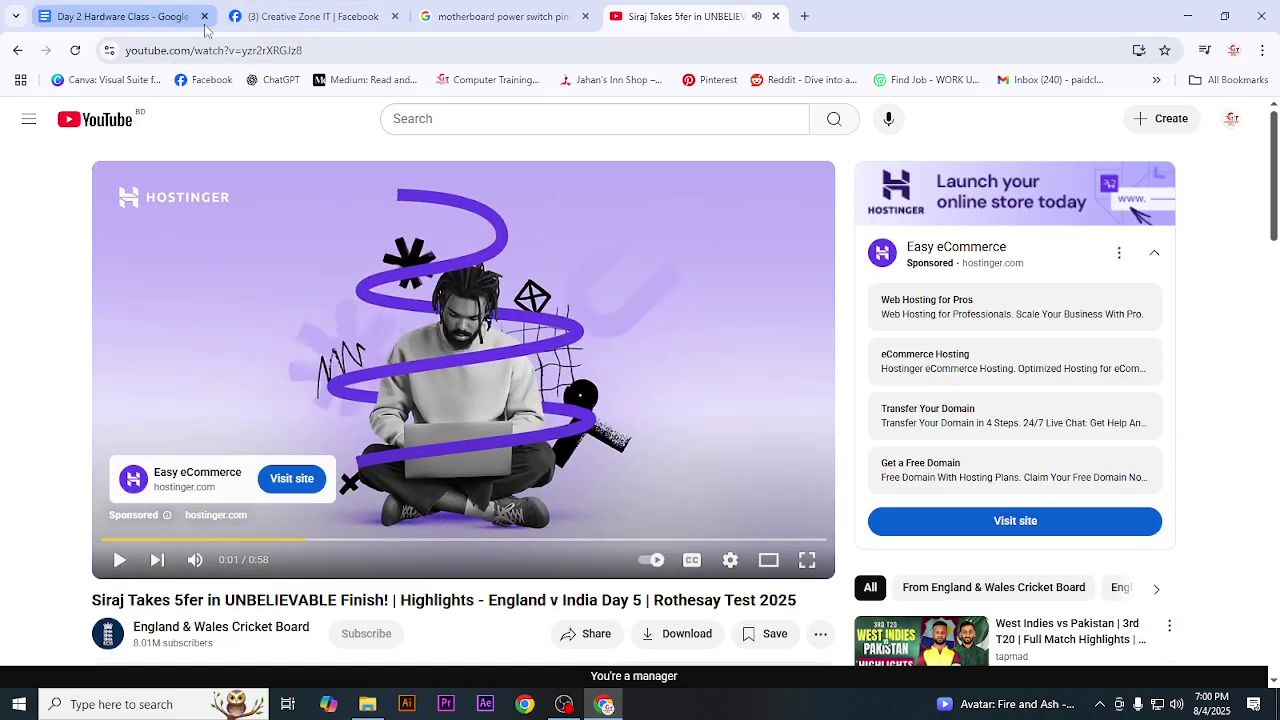
- Add ss before youtube in the highlights video's address and load the resulting ssyoutube page
{"action": "left_click", "coordinate": [160, 52]}
{"action": "left_click", "coordinate": [170, 58]}
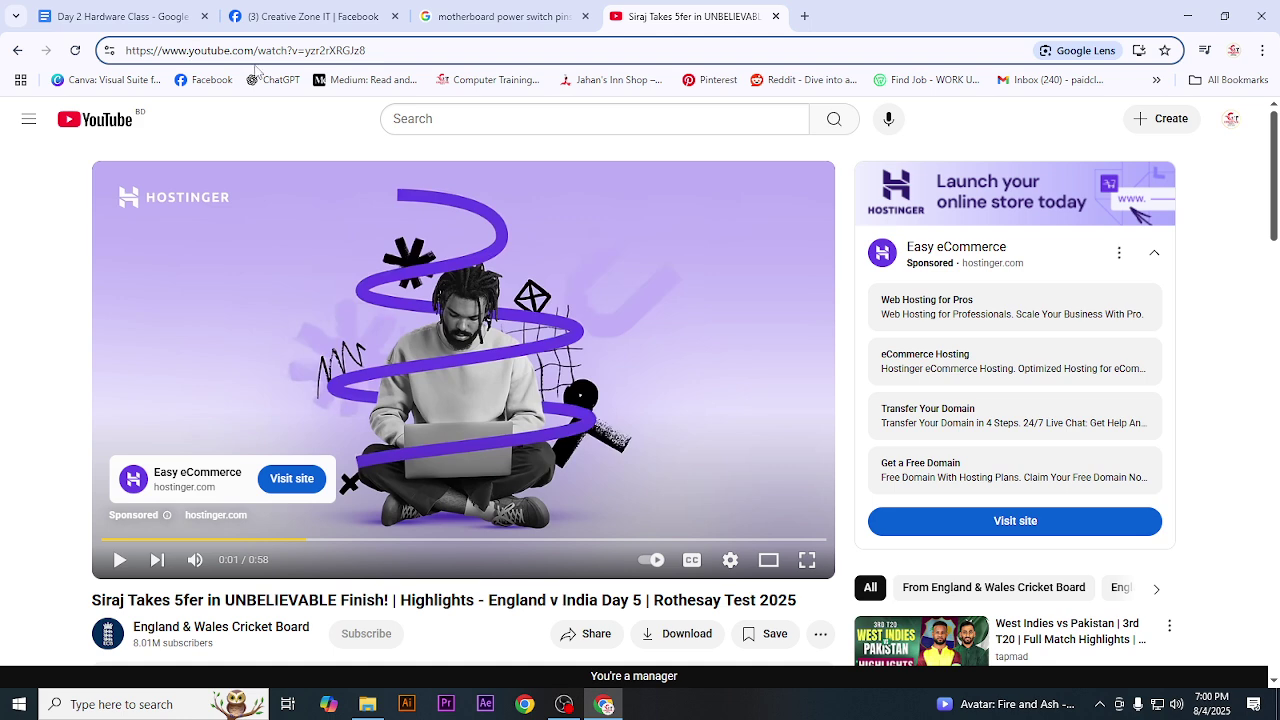
{"action": "type", "text": "ss"}
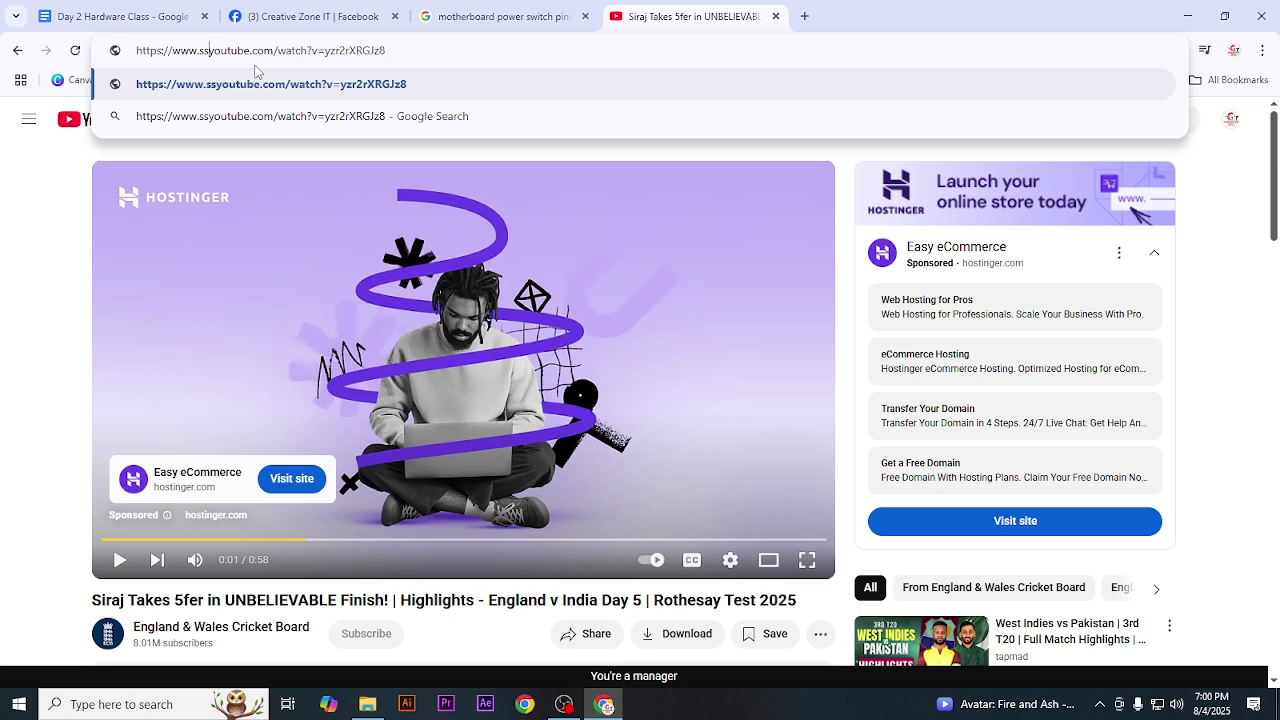
{"action": "key", "text": "Return"}
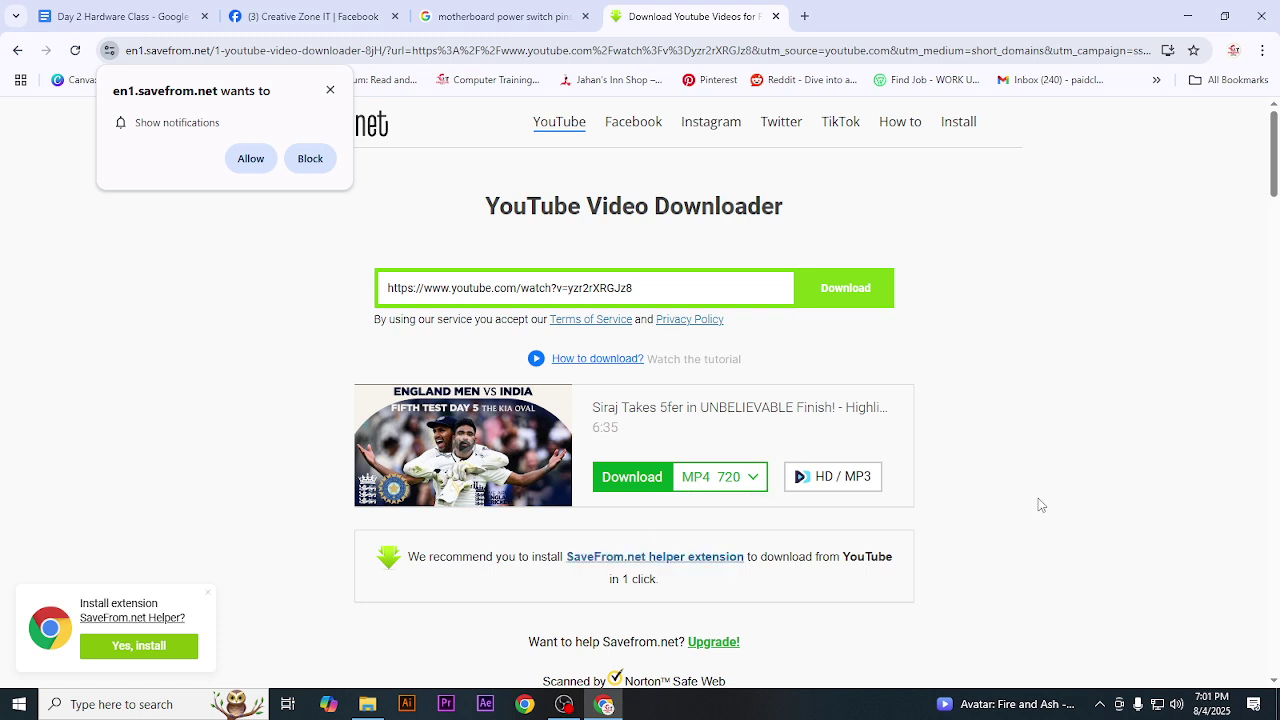
- Check the offered formats, allow savefrom.net notifications, and request the highlights video as MP4 720
{"action": "left_click", "coordinate": [721, 478]}
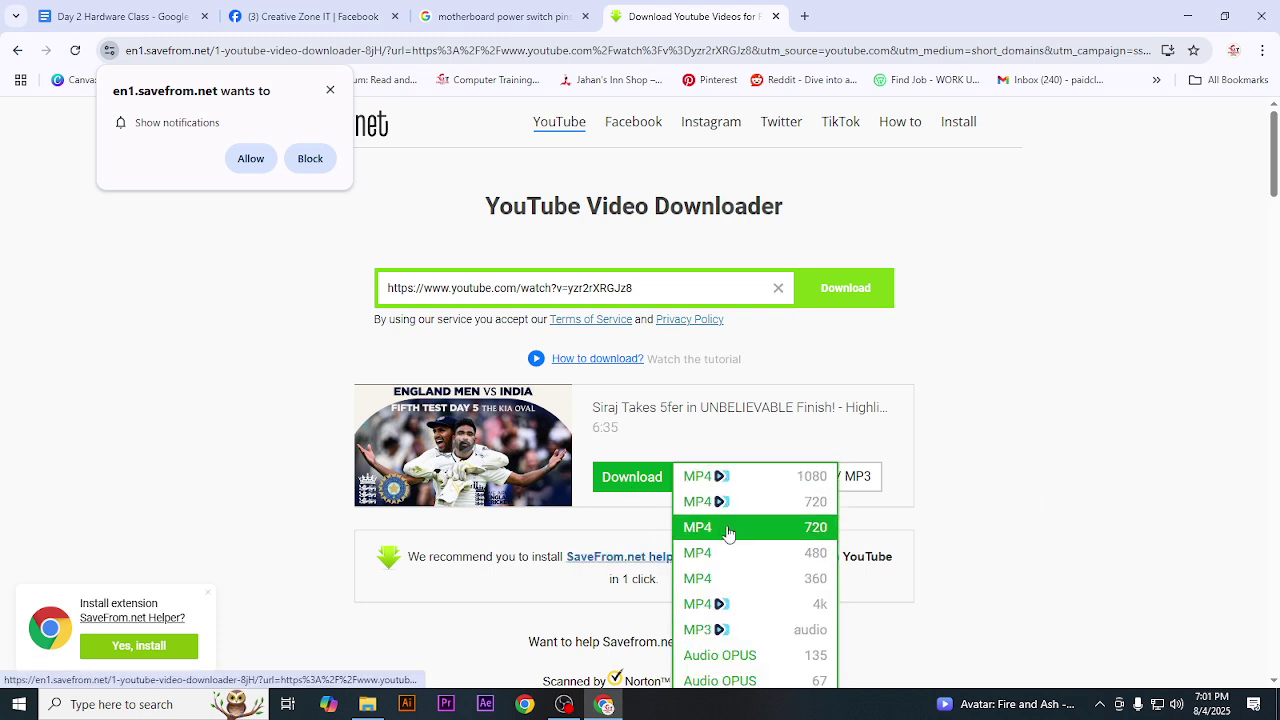
{"action": "left_click", "coordinate": [962, 377]}
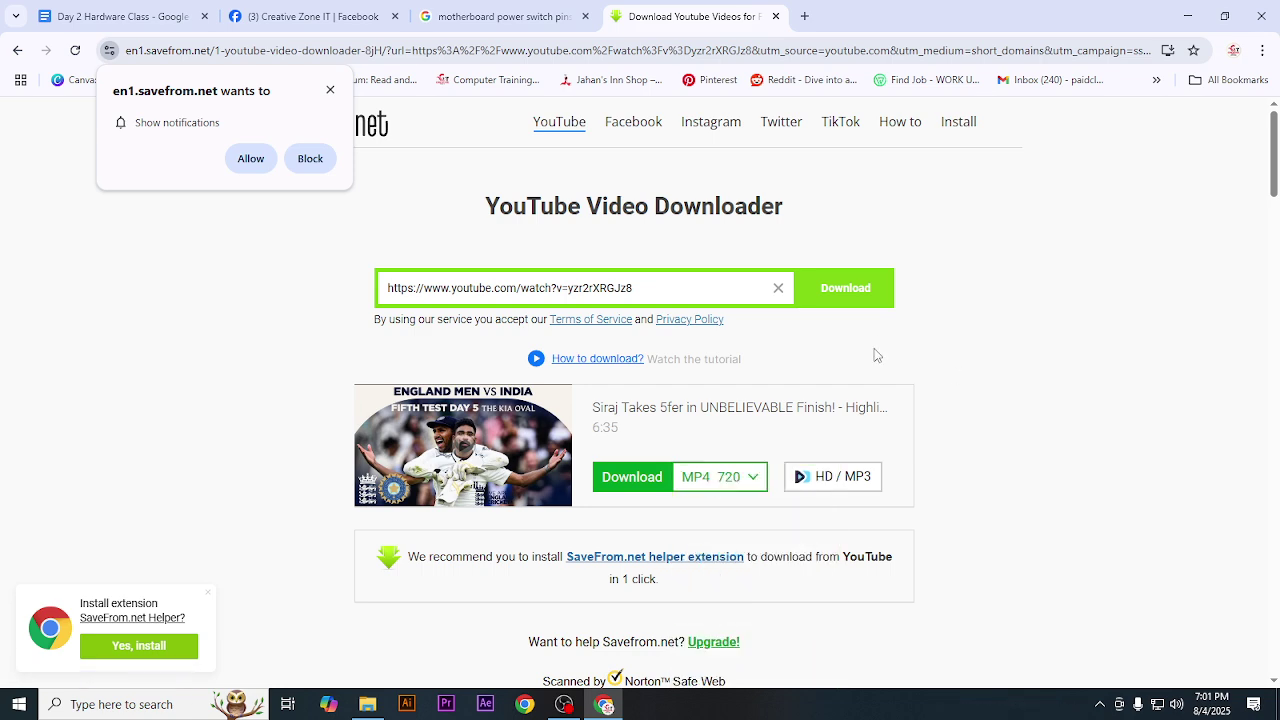
{"action": "left_click", "coordinate": [866, 300]}
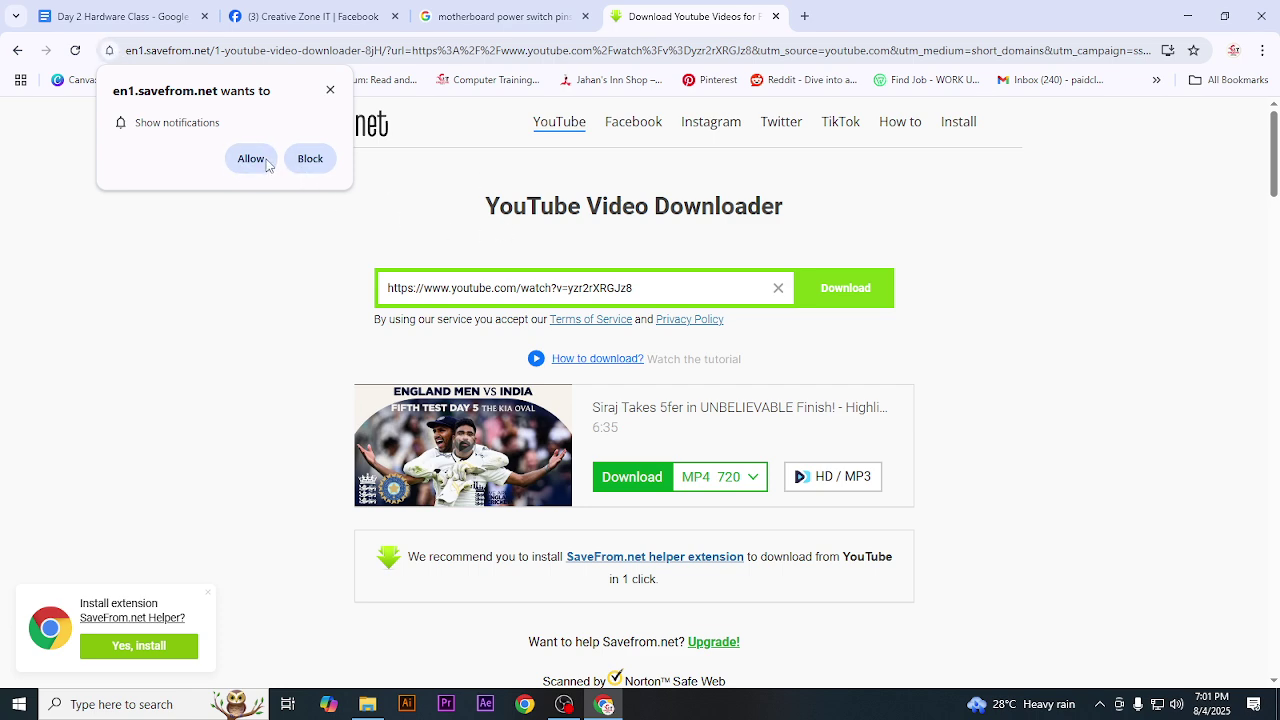
{"action": "left_click", "coordinate": [250, 160]}
{"action": "left_click", "coordinate": [832, 292]}
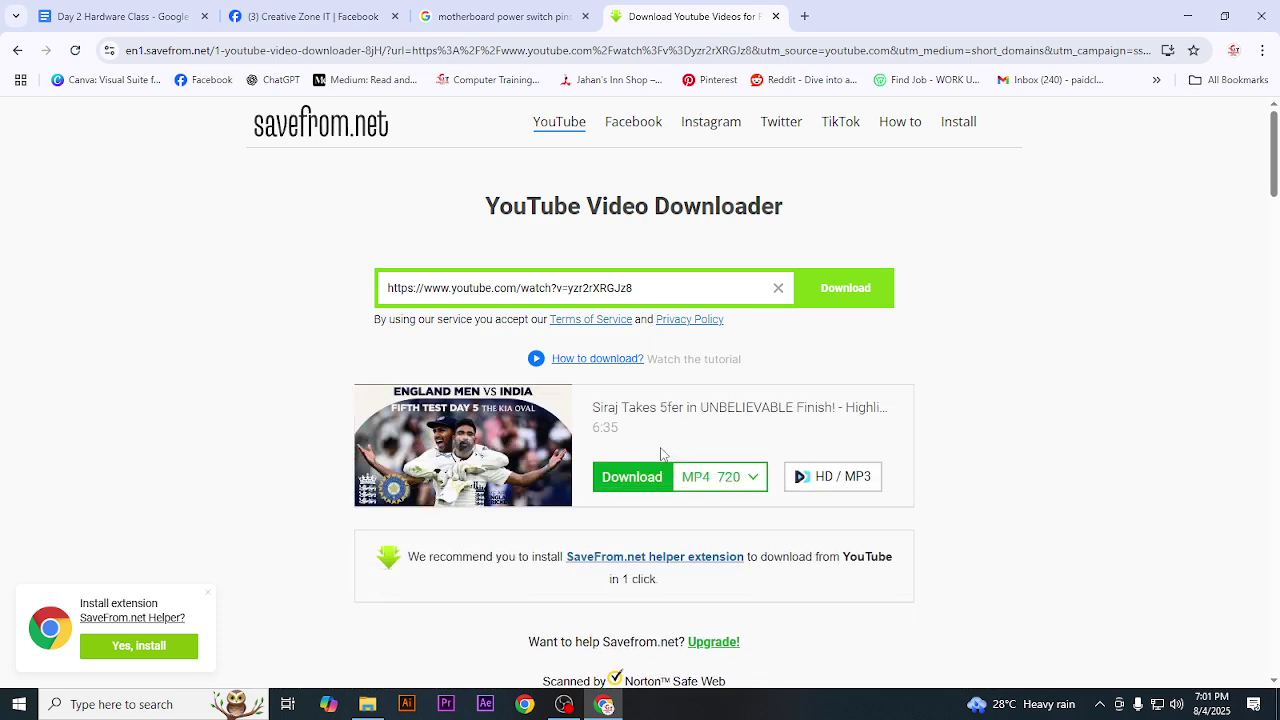
{"action": "left_click", "coordinate": [616, 490]}
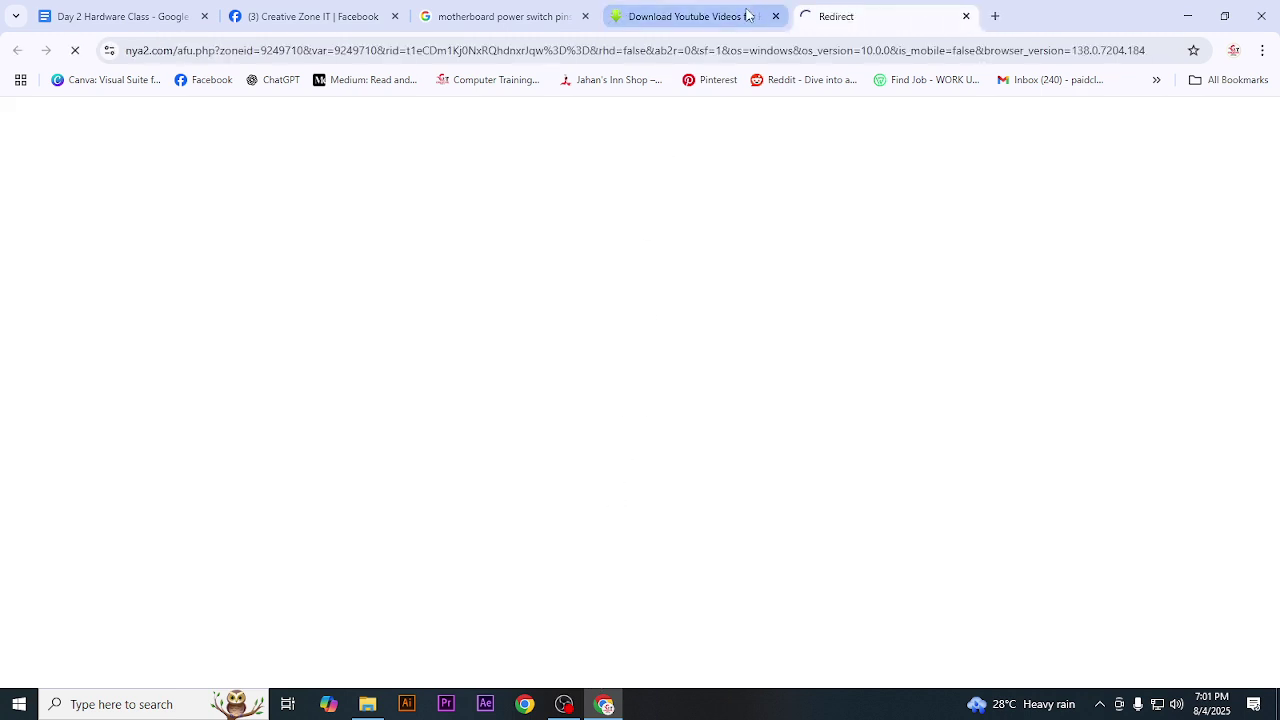
- Continue to the VPNinfocusconx download from the redirected page and show the recent download history
{"action": "left_click", "coordinate": [715, 16]}
{"action": "left_click", "coordinate": [878, 18]}
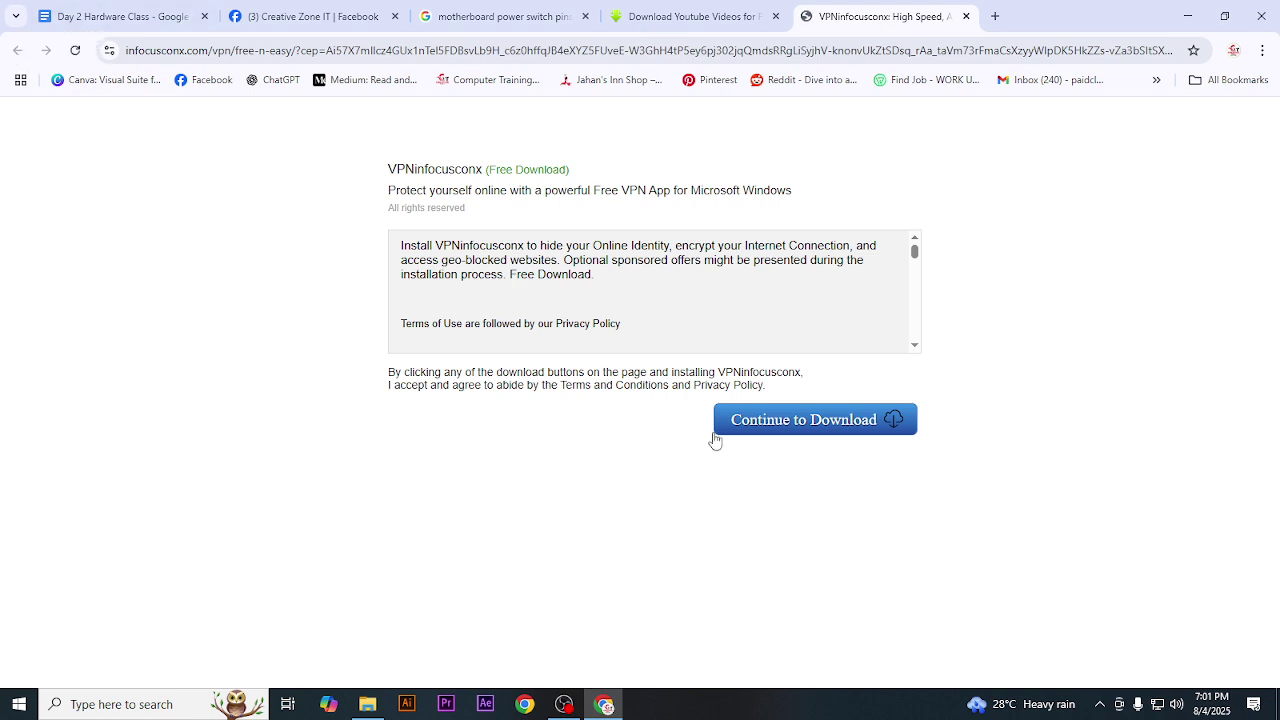
{"action": "left_click", "coordinate": [822, 422]}
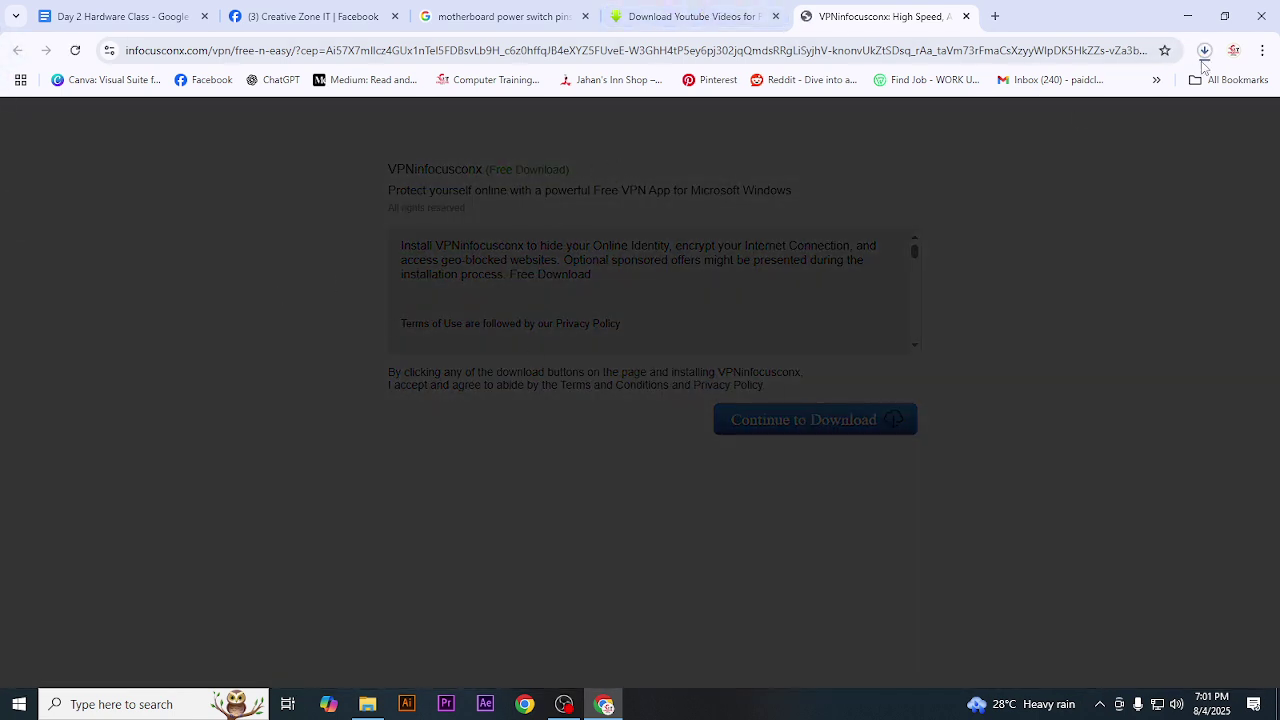
{"action": "left_click", "coordinate": [1204, 52]}
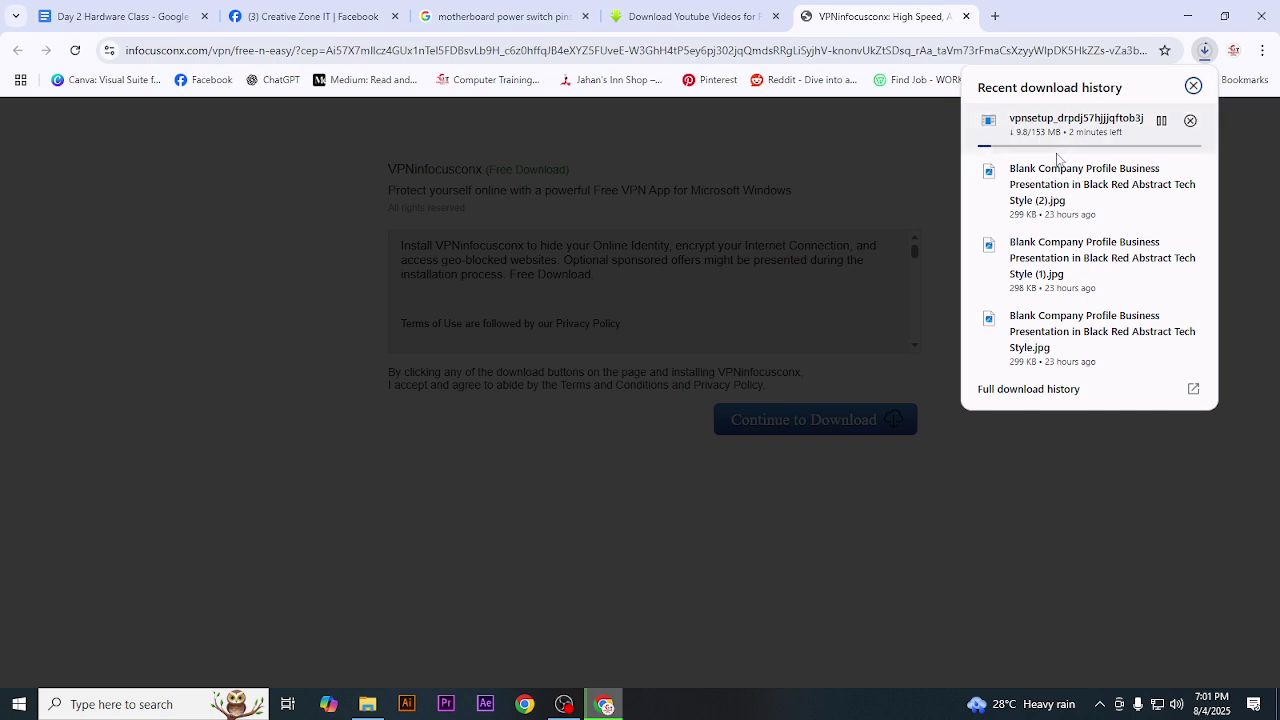
- Try the MP4 480 download on savefrom.net, close the 1xBet page and dismiss the download dialog
{"action": "left_click", "coordinate": [692, 18]}
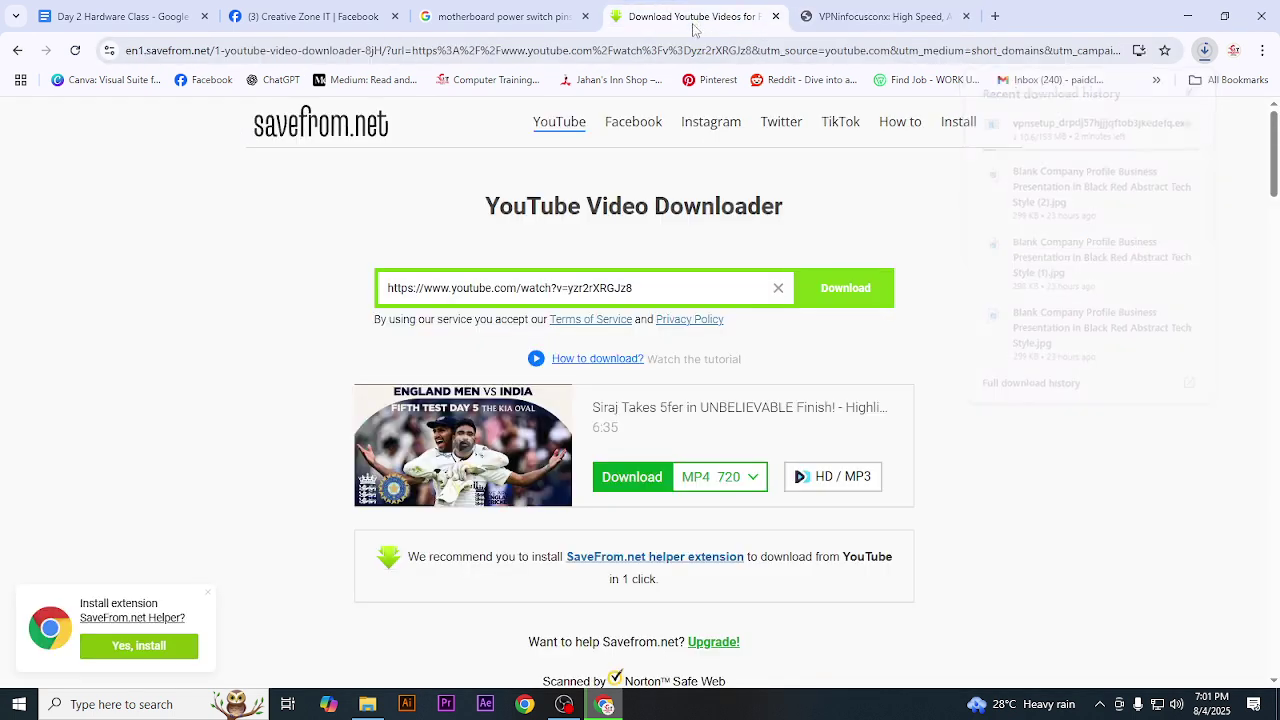
{"action": "left_click", "coordinate": [746, 492]}
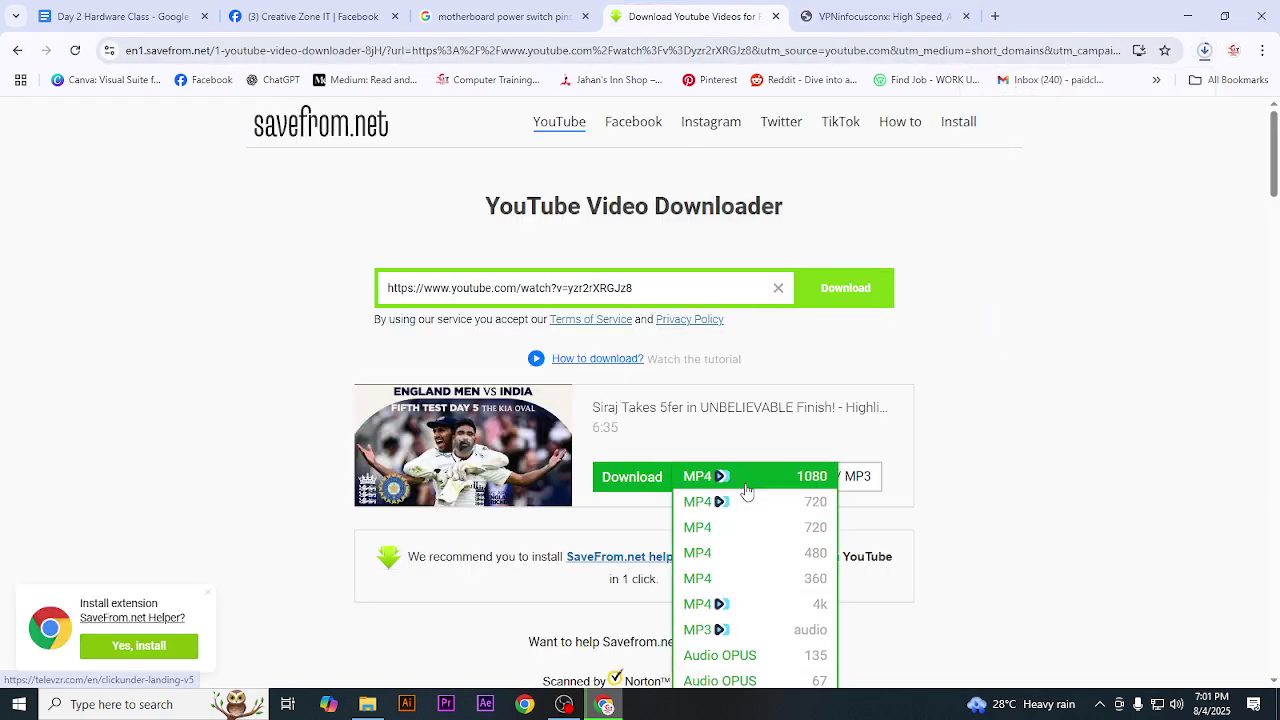
{"action": "left_click", "coordinate": [714, 557]}
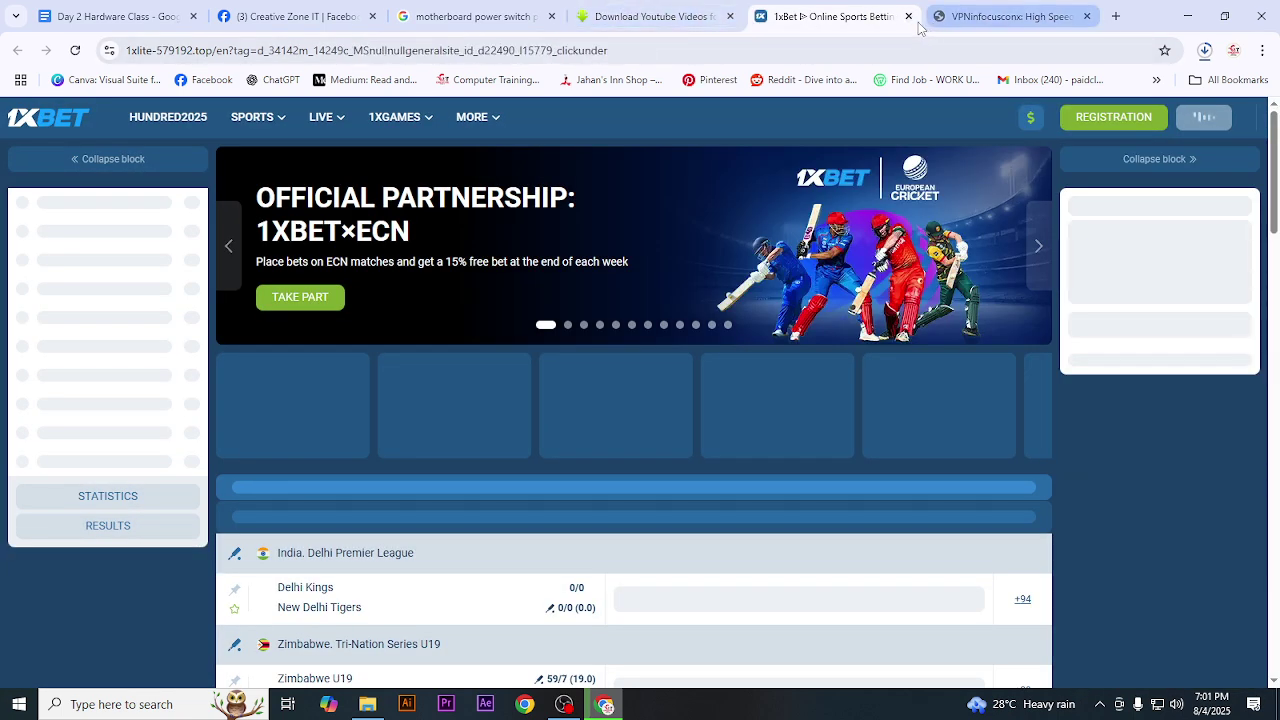
{"action": "left_click", "coordinate": [908, 17]}
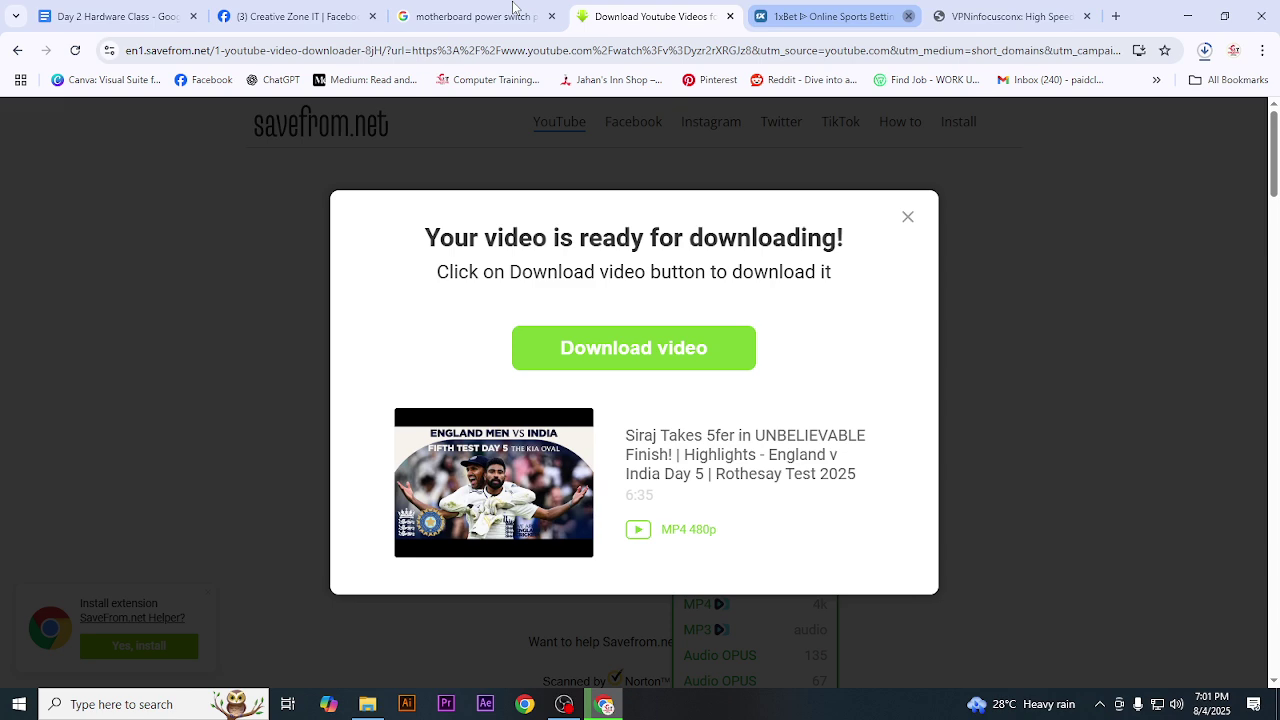
{"action": "left_click", "coordinate": [907, 218]}
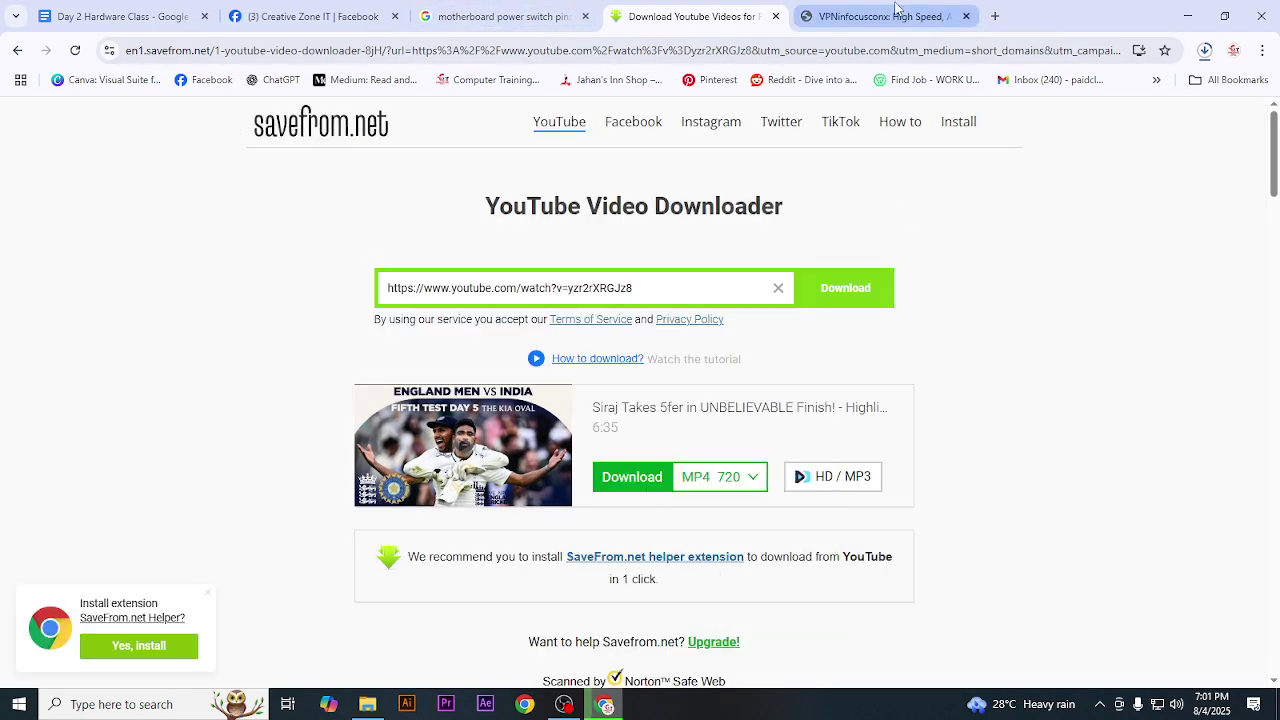
- Check the running recording in OBS, minimize it and return to the savefrom.net page in Chrome
{"action": "left_click", "coordinate": [895, 15]}
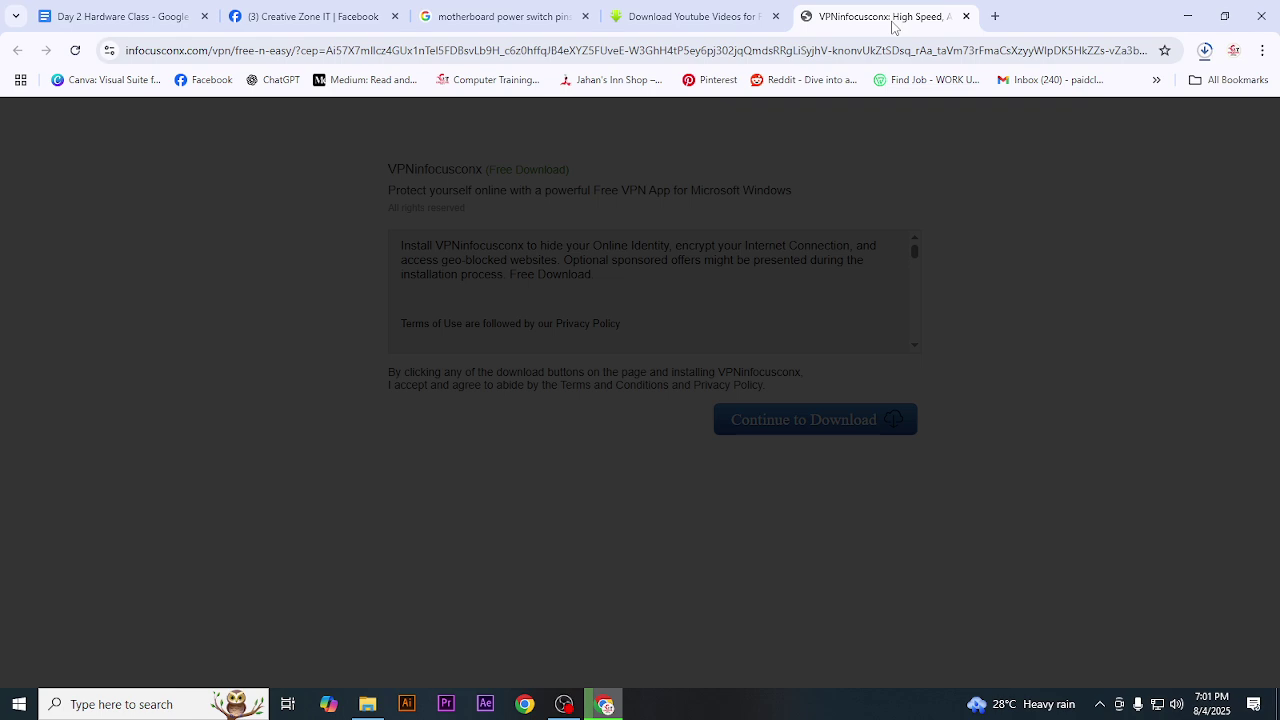
{"action": "left_click", "coordinate": [566, 700]}
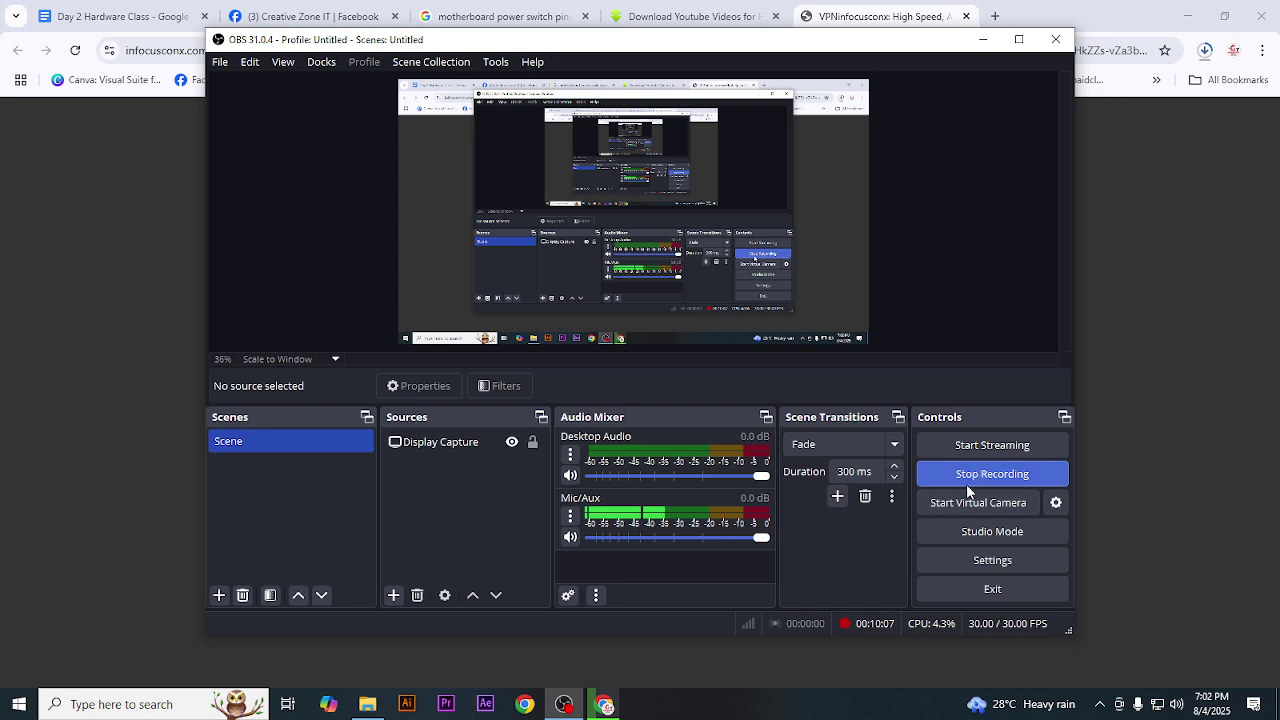
{"action": "left_click", "coordinate": [983, 42]}
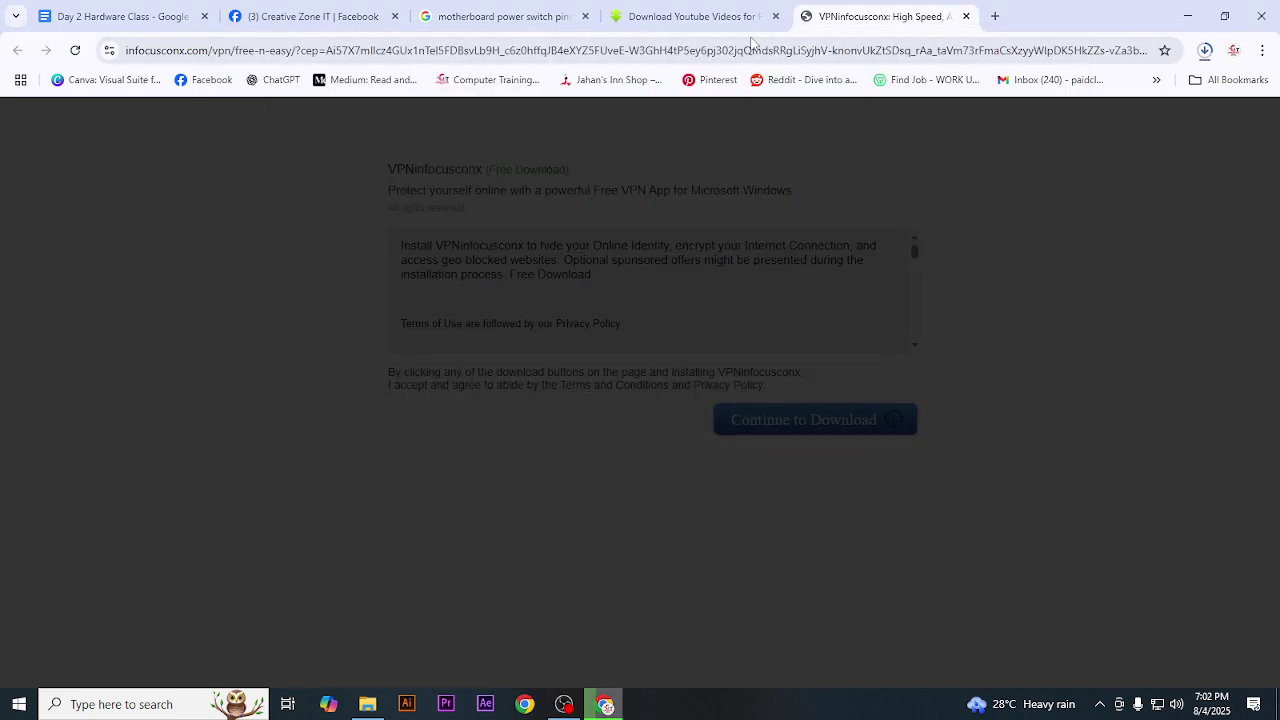
{"action": "left_click", "coordinate": [710, 25]}
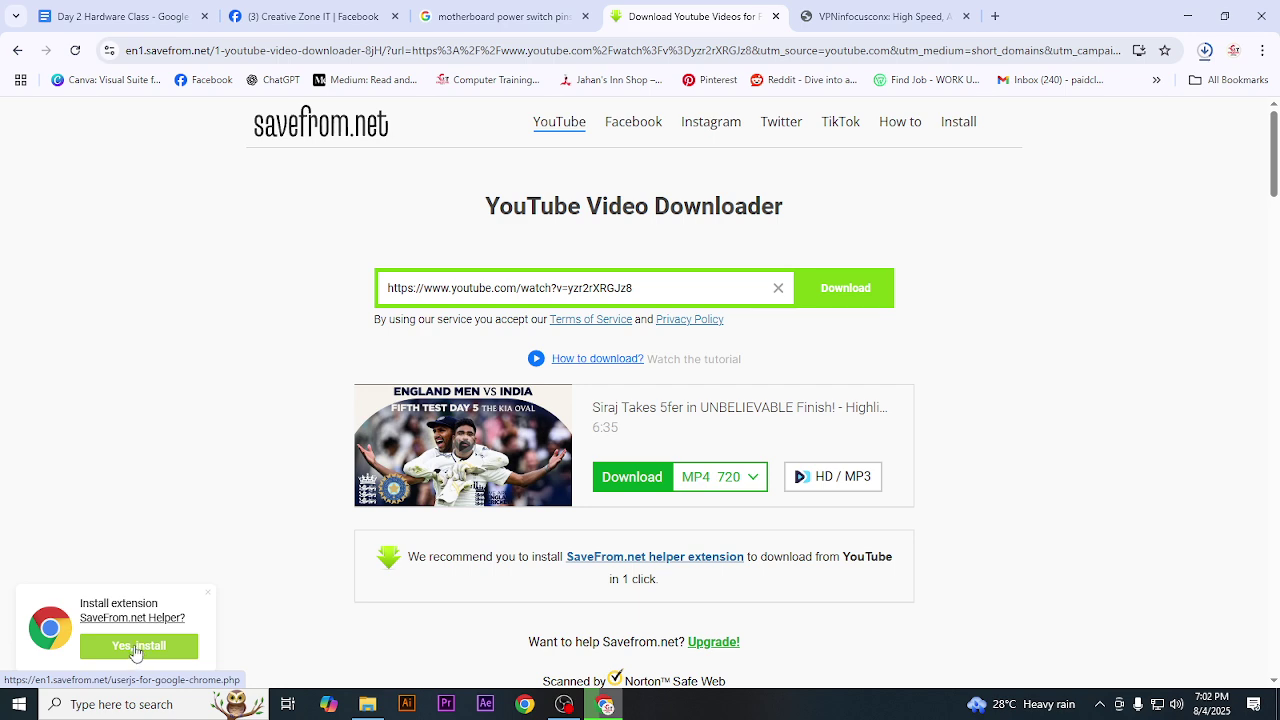
- Go back to the highlights video on YouTube and mute its sound
{"action": "left_click", "coordinate": [18, 55]}
{"action": "left_click", "coordinate": [18, 51]}
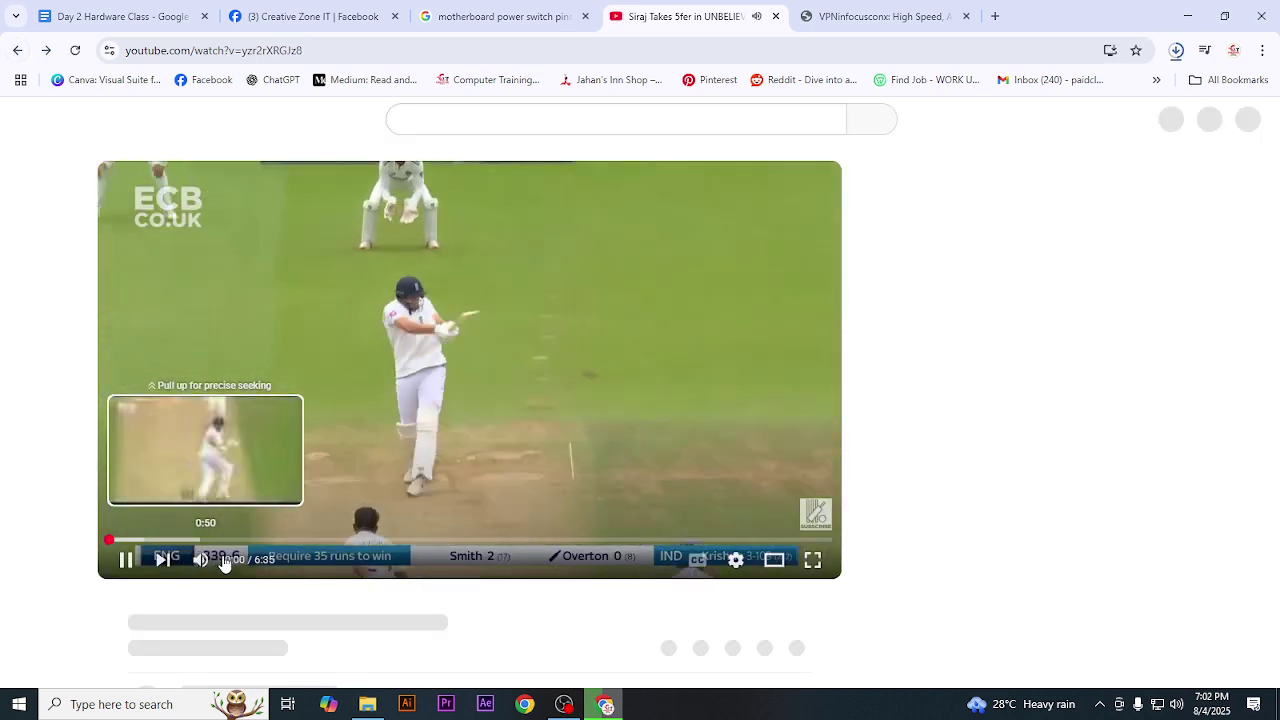
{"action": "left_click", "coordinate": [201, 561]}
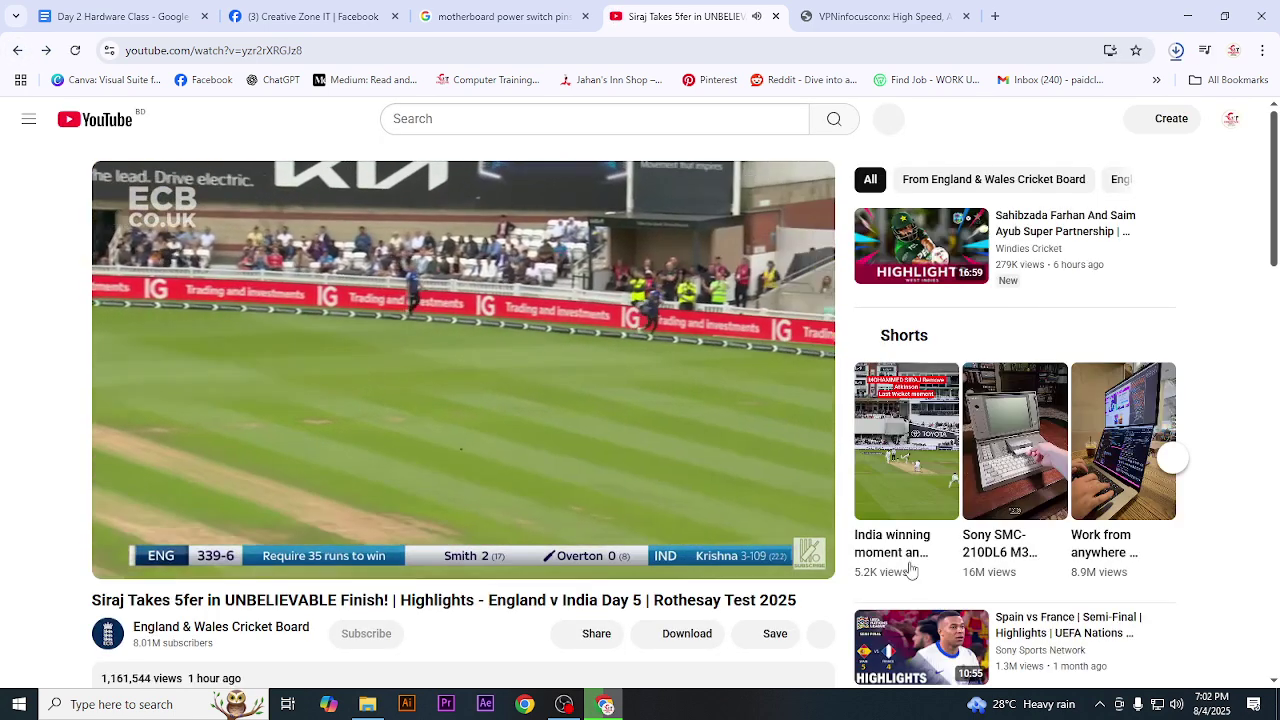
- Look through the comments and recommended videos on the highlights page, and show the YouTube search suggestions
{"action": "scroll", "coordinate": [915, 582], "scroll_direction": "down", "scroll_amount": 4}
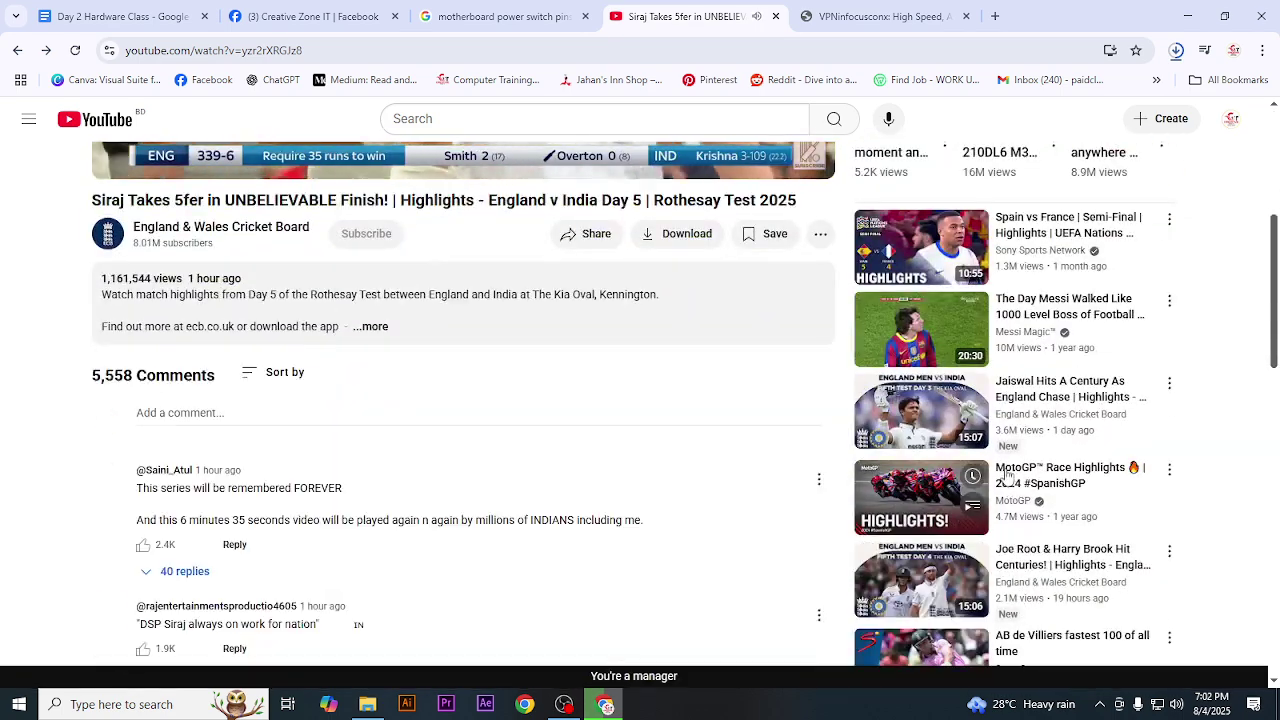
{"action": "scroll", "coordinate": [1010, 480], "scroll_direction": "down", "scroll_amount": 3}
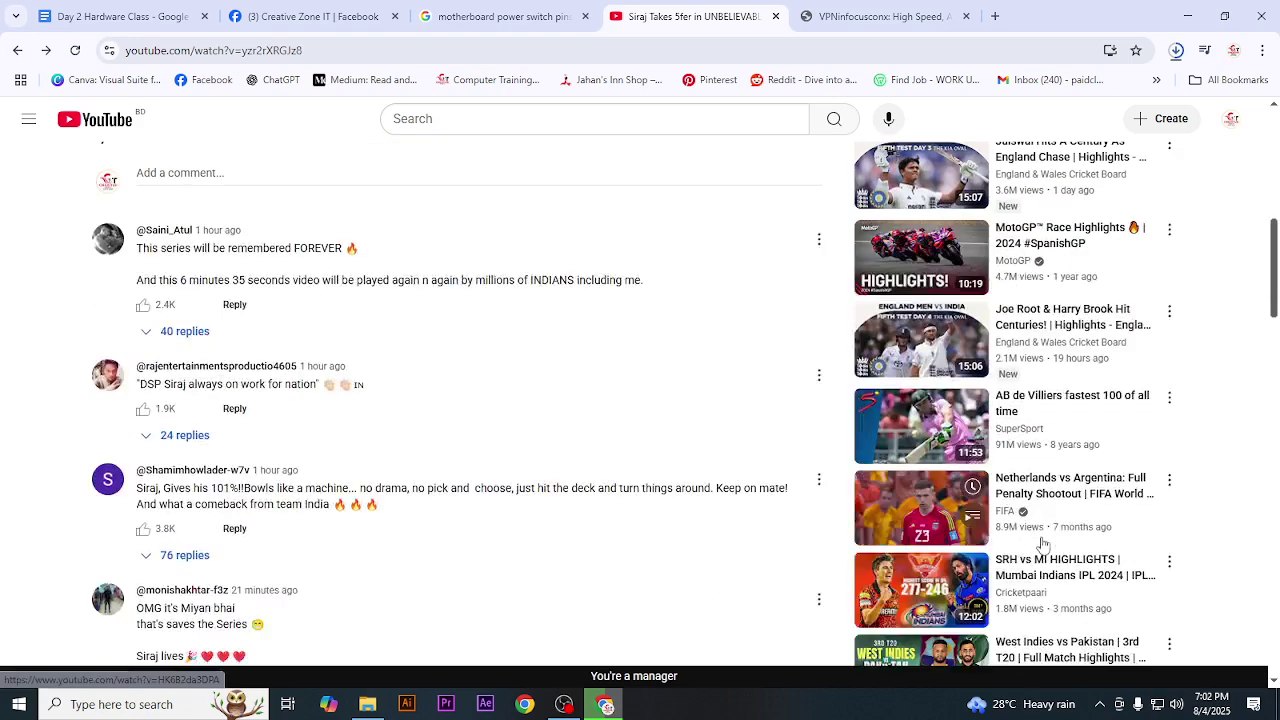
{"action": "scroll", "coordinate": [1020, 455], "scroll_direction": "down", "scroll_amount": 3}
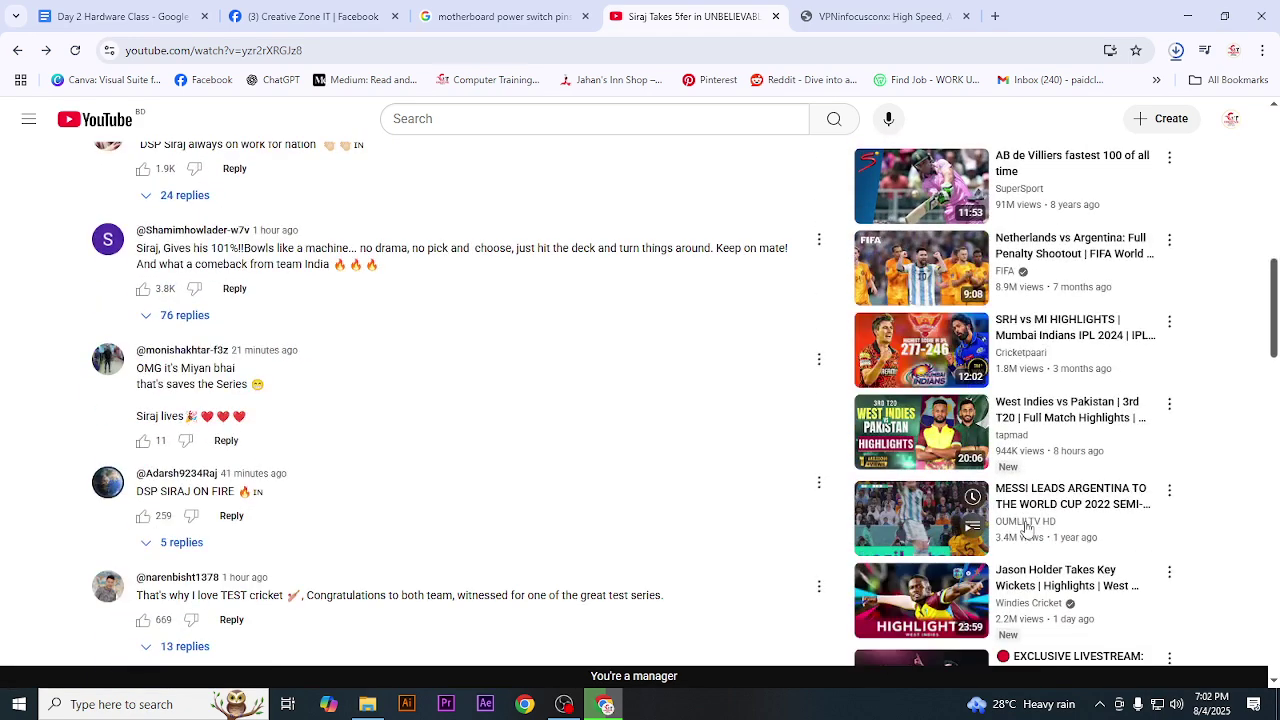
{"action": "scroll", "coordinate": [1027, 530], "scroll_direction": "down", "scroll_amount": 3}
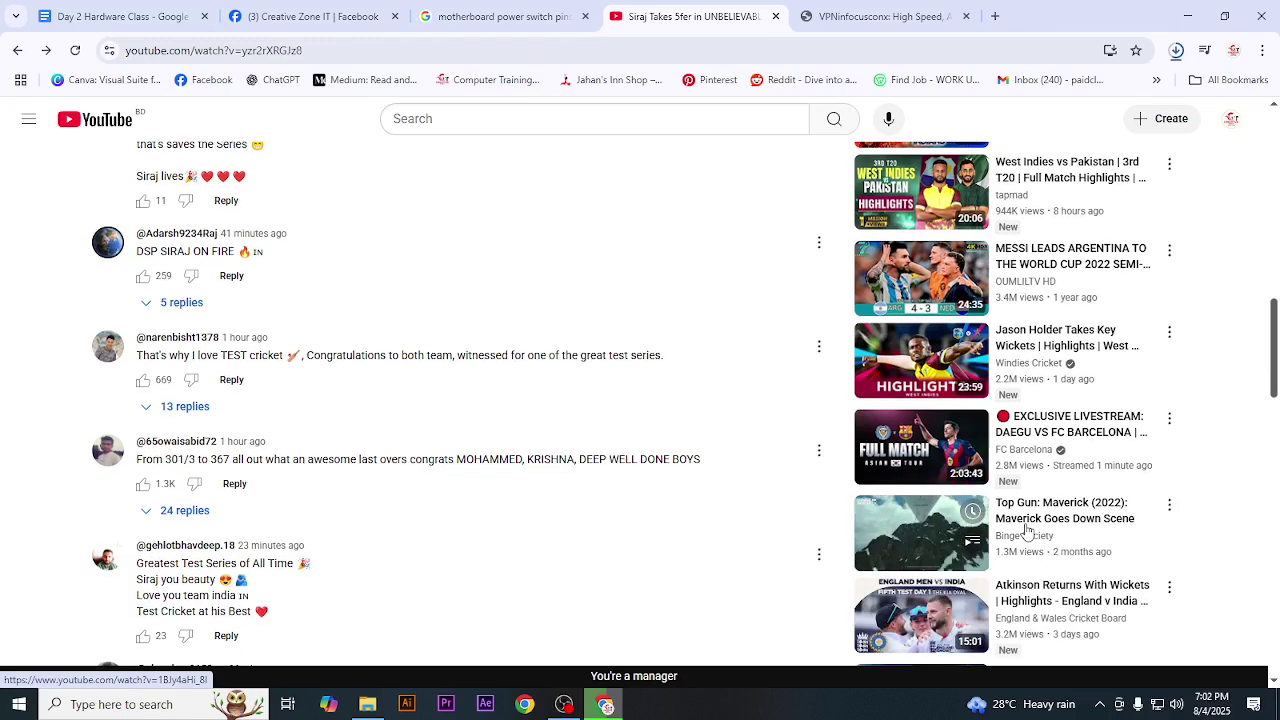
{"action": "left_click", "coordinate": [469, 120]}
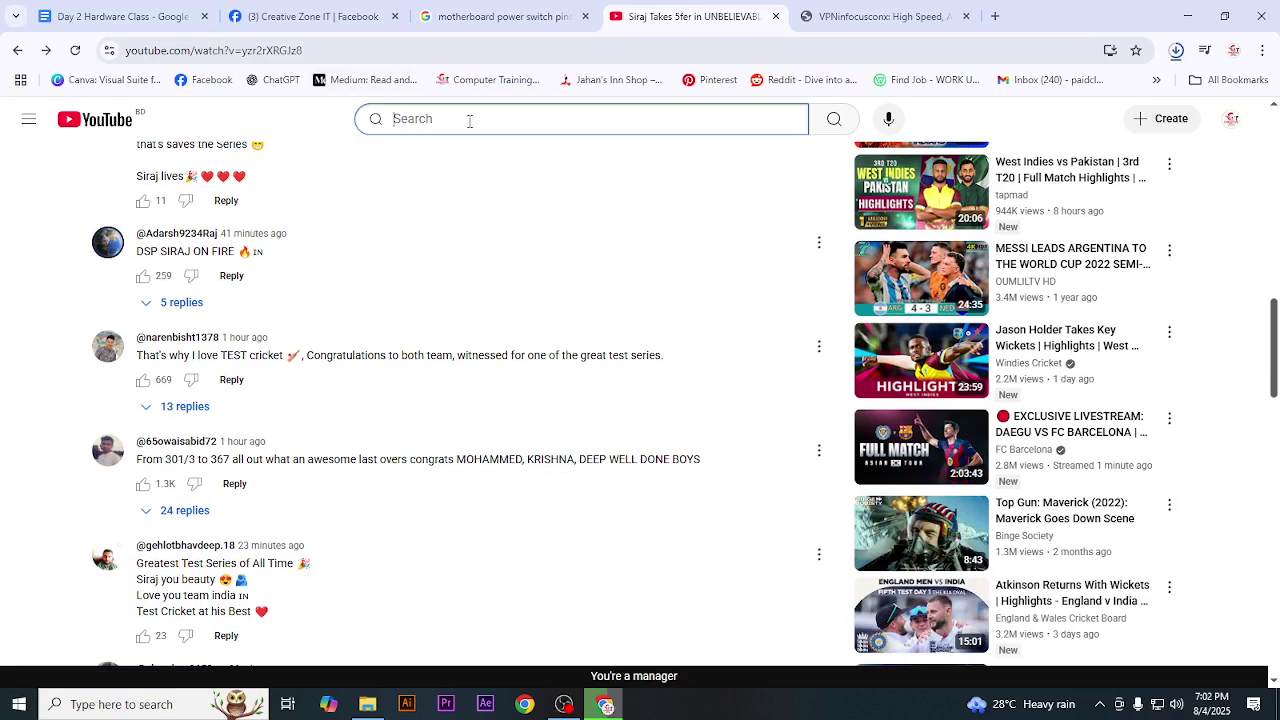
{"action": "scroll", "coordinate": [440, 140], "scroll_direction": "up", "scroll_amount": 1}
{"action": "scroll", "coordinate": [255, 140], "scroll_direction": "up", "scroll_amount": 10}
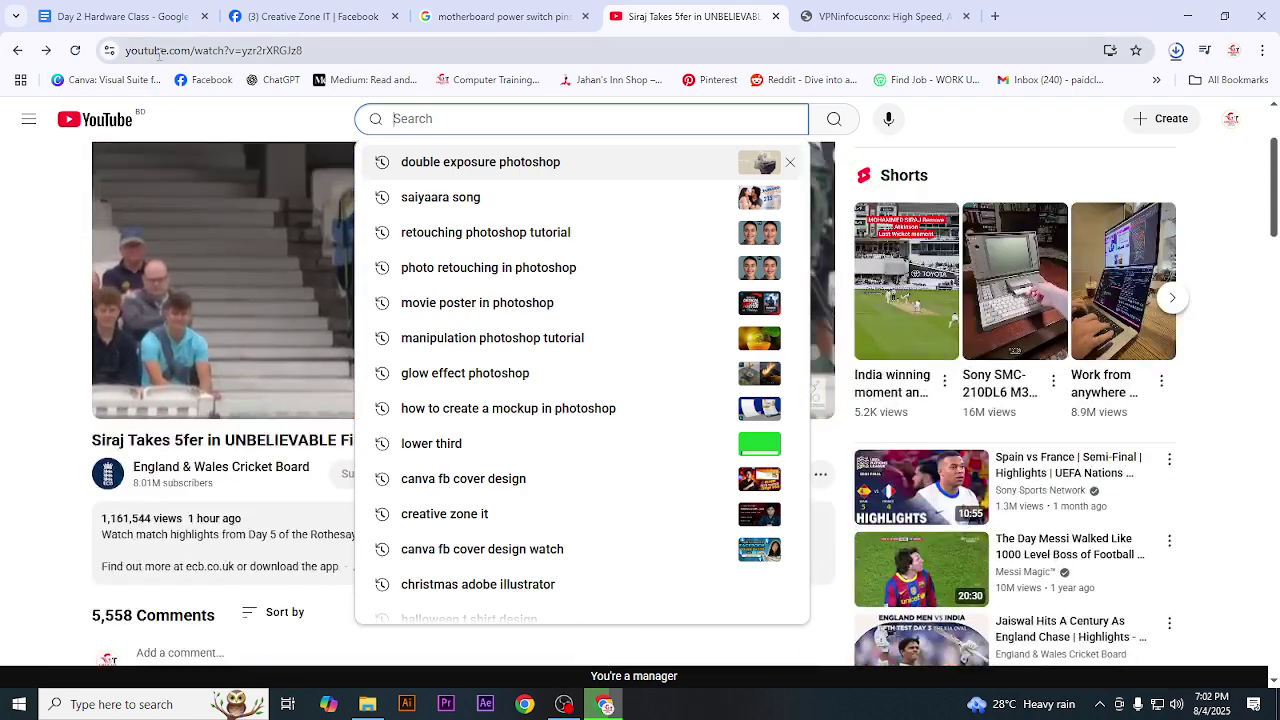
- Return to the YouTube home feed and dismiss the search suggestions
{"action": "left_click", "coordinate": [19, 51]}
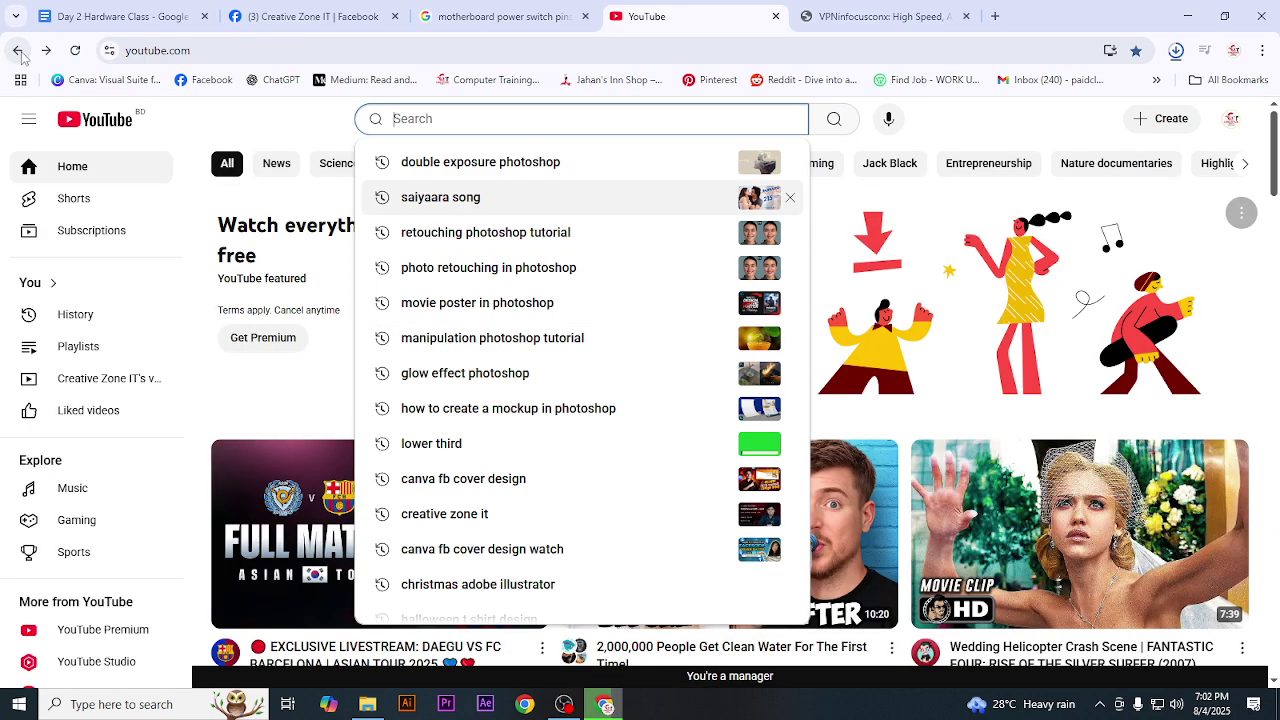
{"action": "scroll", "coordinate": [393, 540], "scroll_direction": "down", "scroll_amount": 1}
{"action": "left_click", "coordinate": [937, 135]}
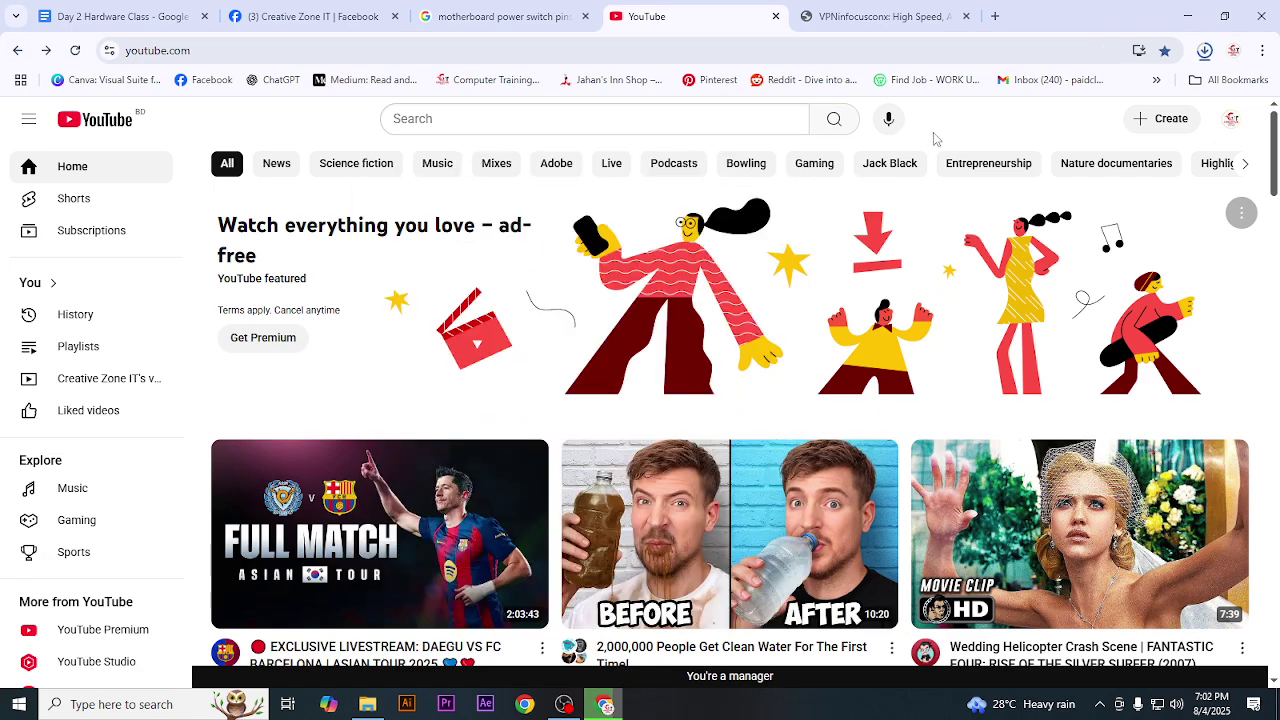
{"action": "scroll", "coordinate": [701, 523], "scroll_direction": "down", "scroll_amount": 2}
- Create a blank Video (Landscape) design of 1920 × 1080 px in Canva and show its video templates
{"action": "left_click", "coordinate": [100, 80]}
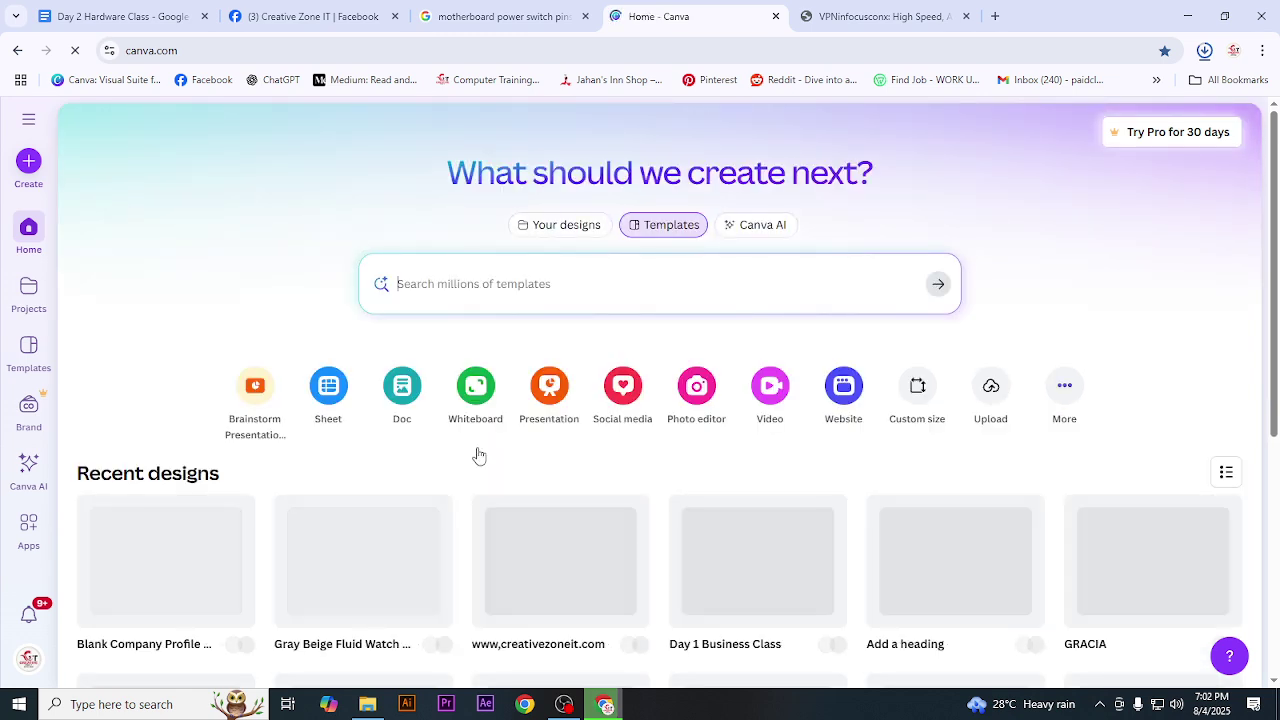
{"action": "left_click", "coordinate": [761, 400]}
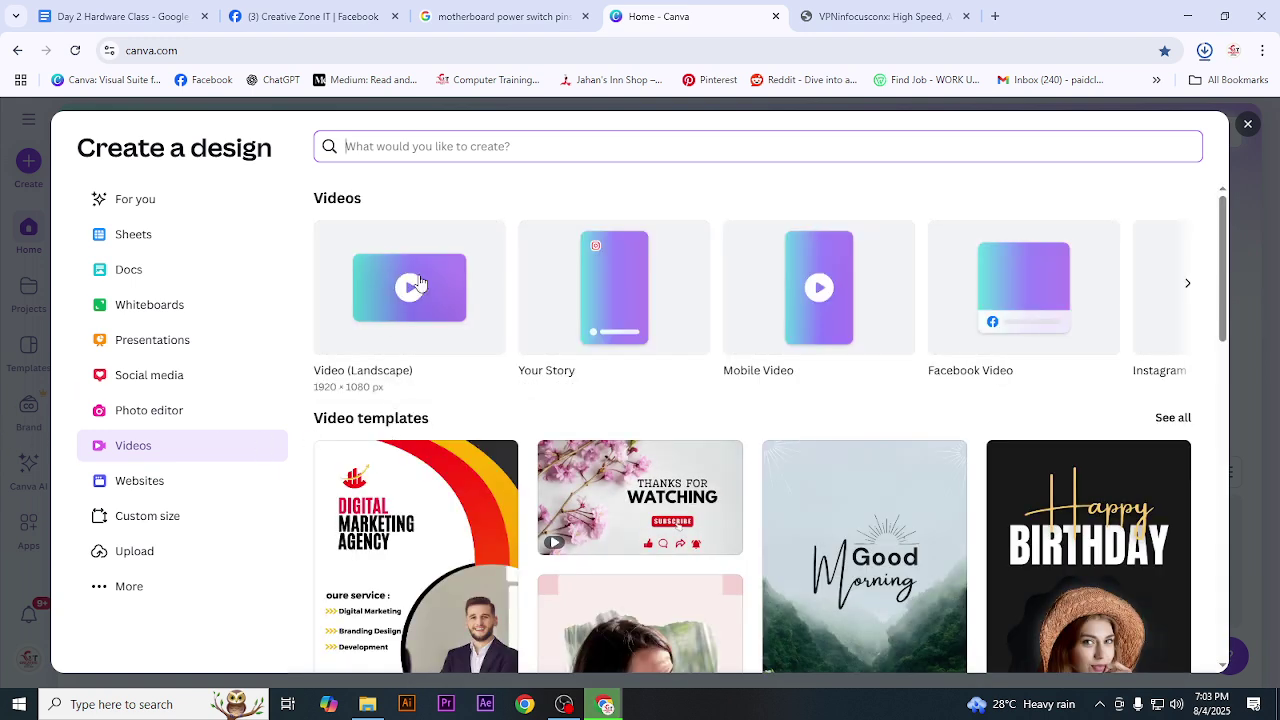
{"action": "left_click", "coordinate": [434, 293]}
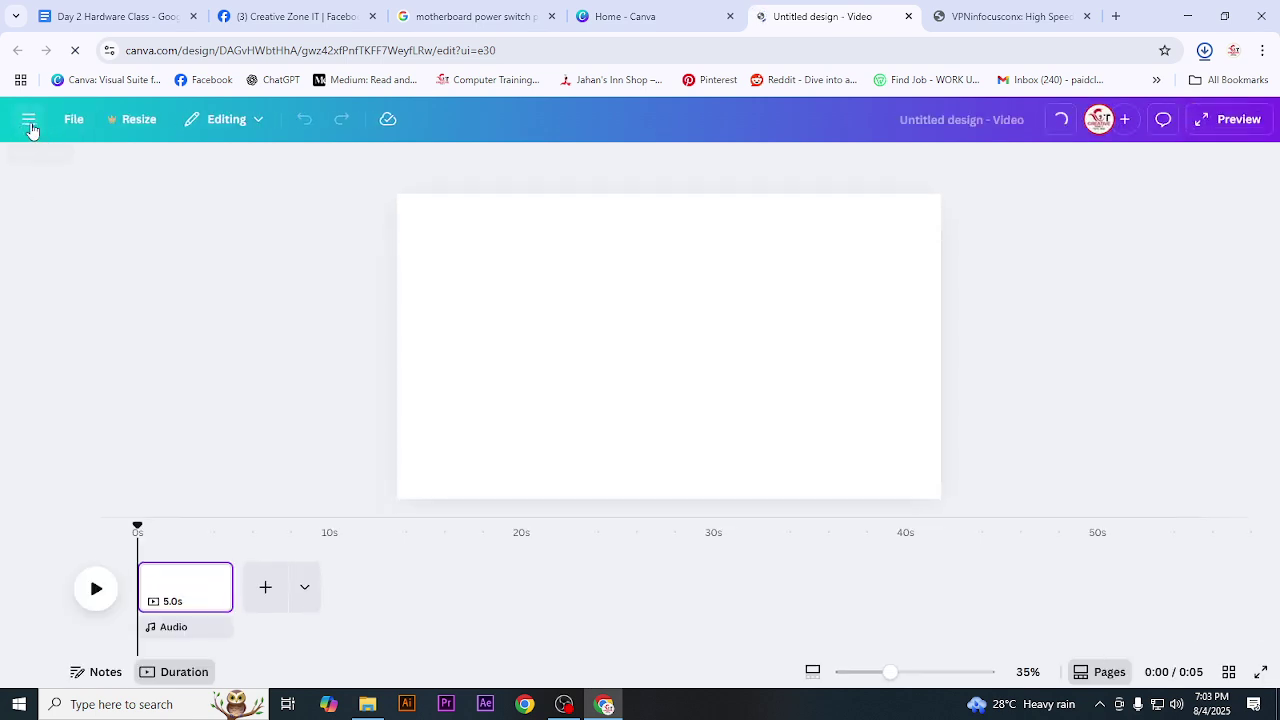
{"action": "left_click", "coordinate": [29, 120]}
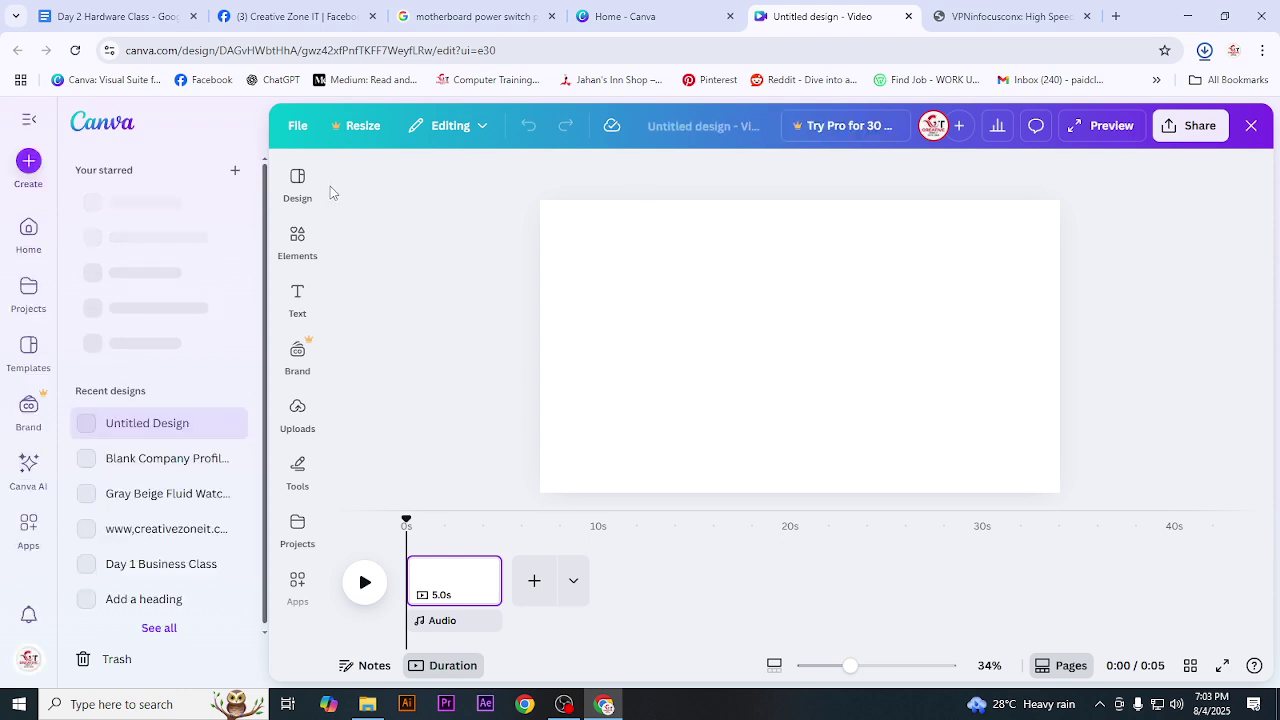
{"action": "left_click", "coordinate": [297, 179]}
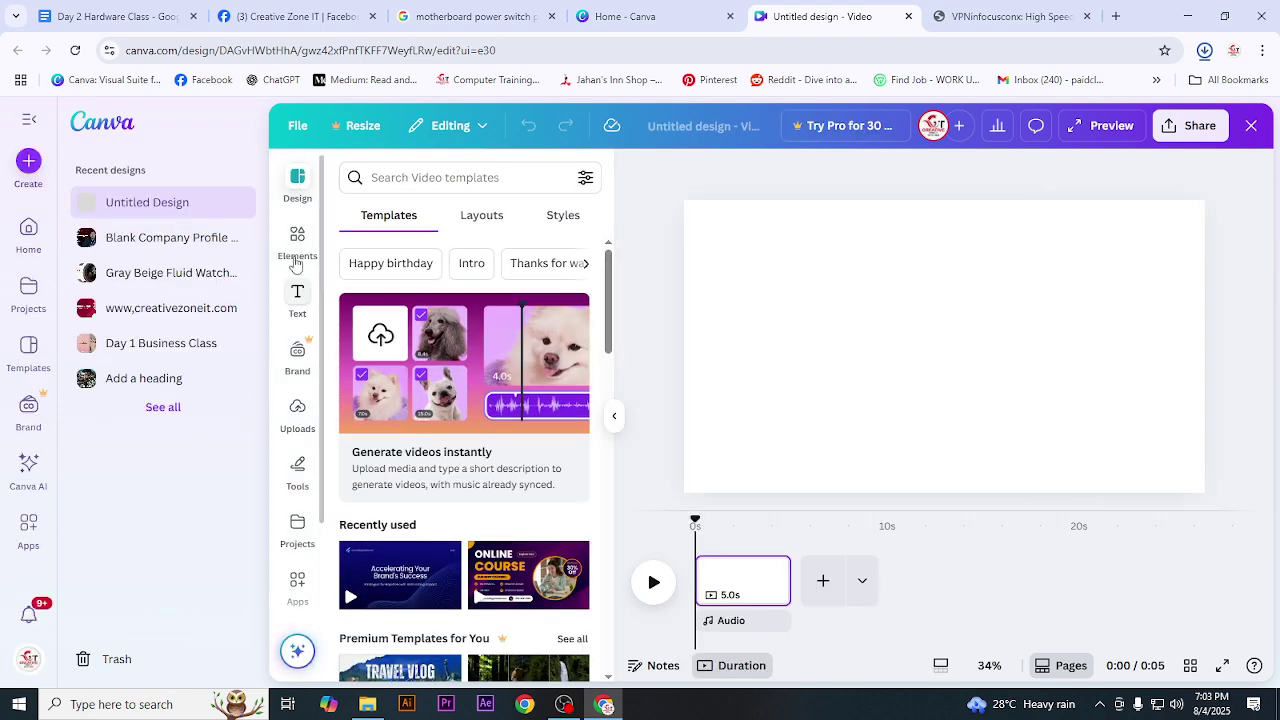
- Search the video templates for "sky view"
{"action": "left_click", "coordinate": [433, 181]}
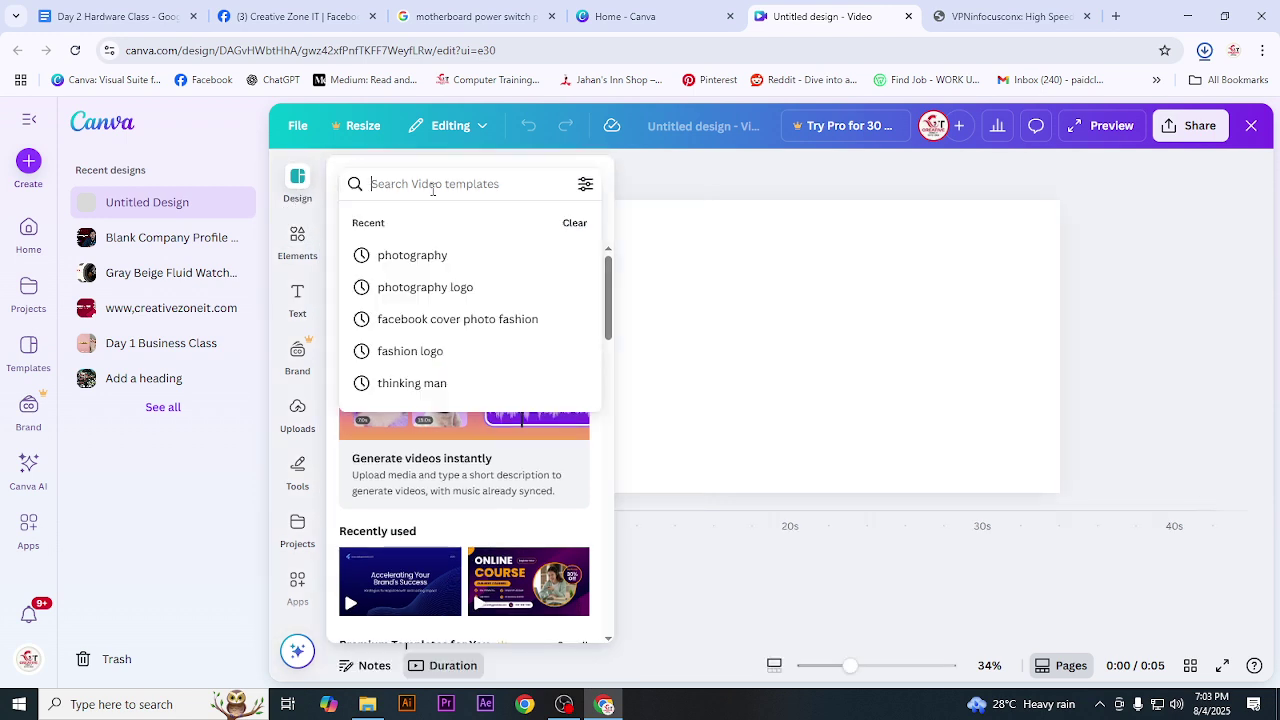
{"action": "type", "text": "se"}
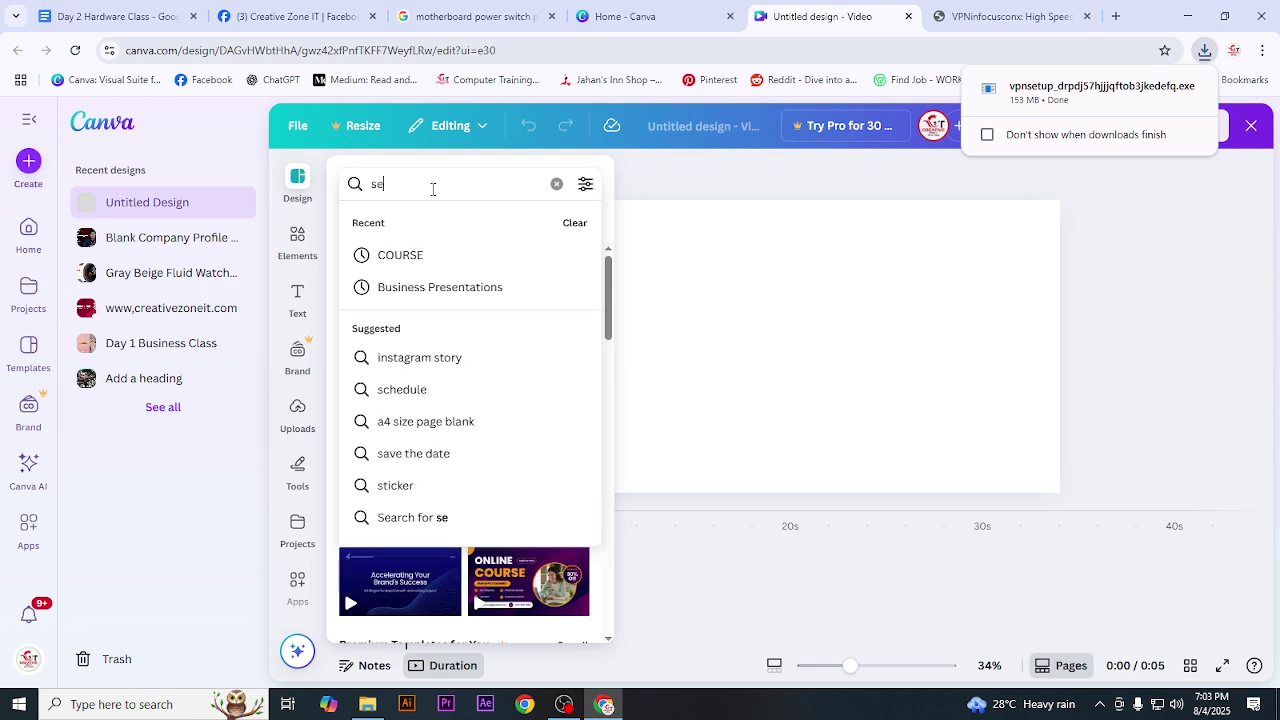
{"action": "type", "text": "a"}
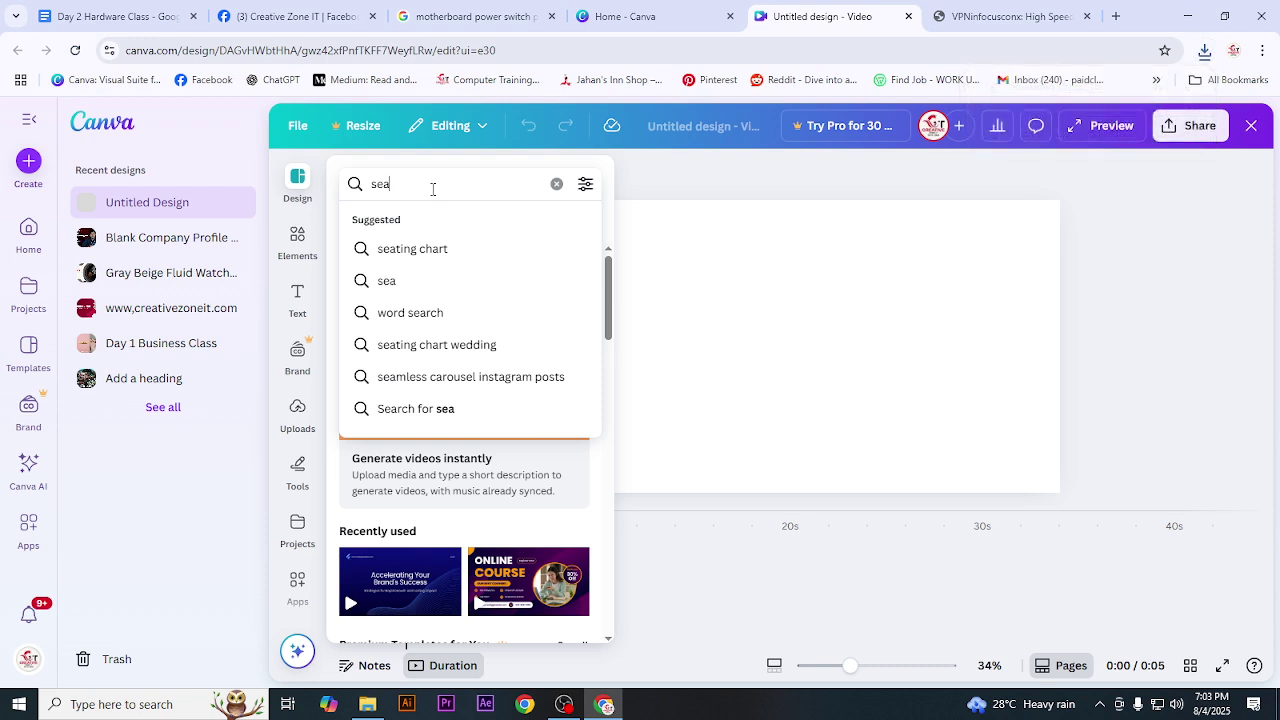
{"action": "key", "text": "BackSpace"}
{"action": "key", "text": "BackSpace"}
{"action": "key", "text": "BackSpace"}
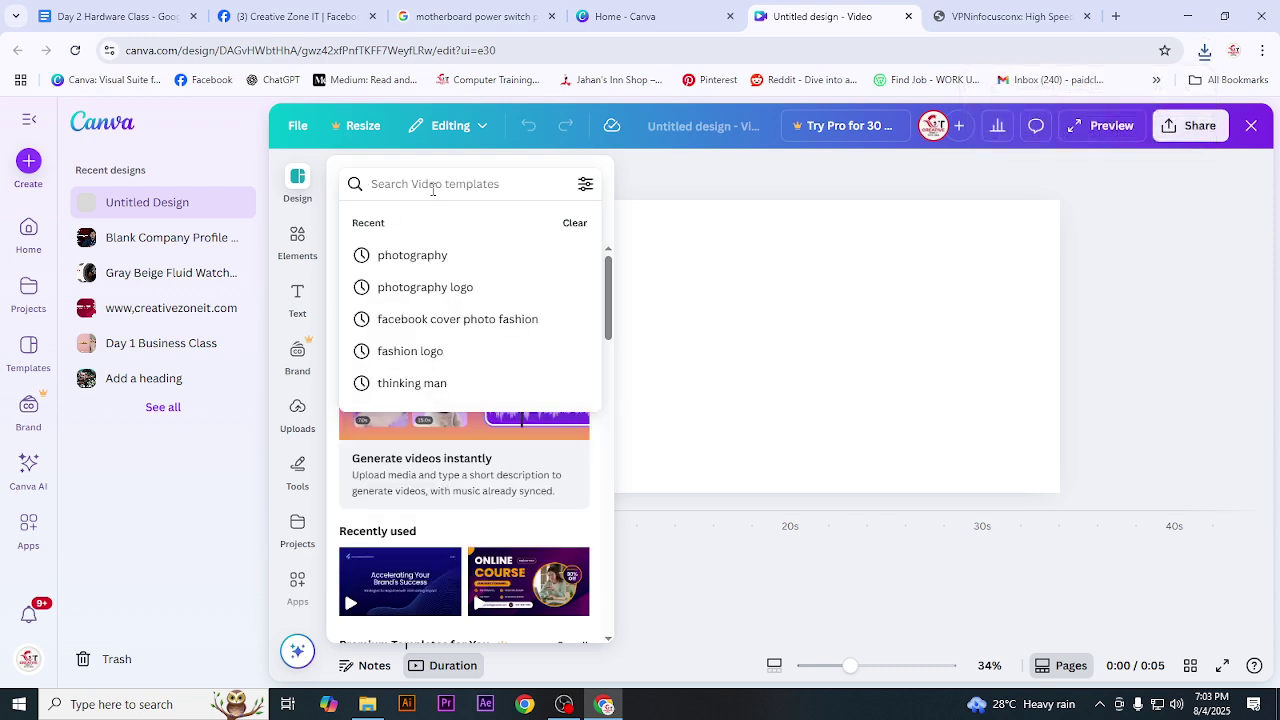
{"action": "type", "text": "sky"}
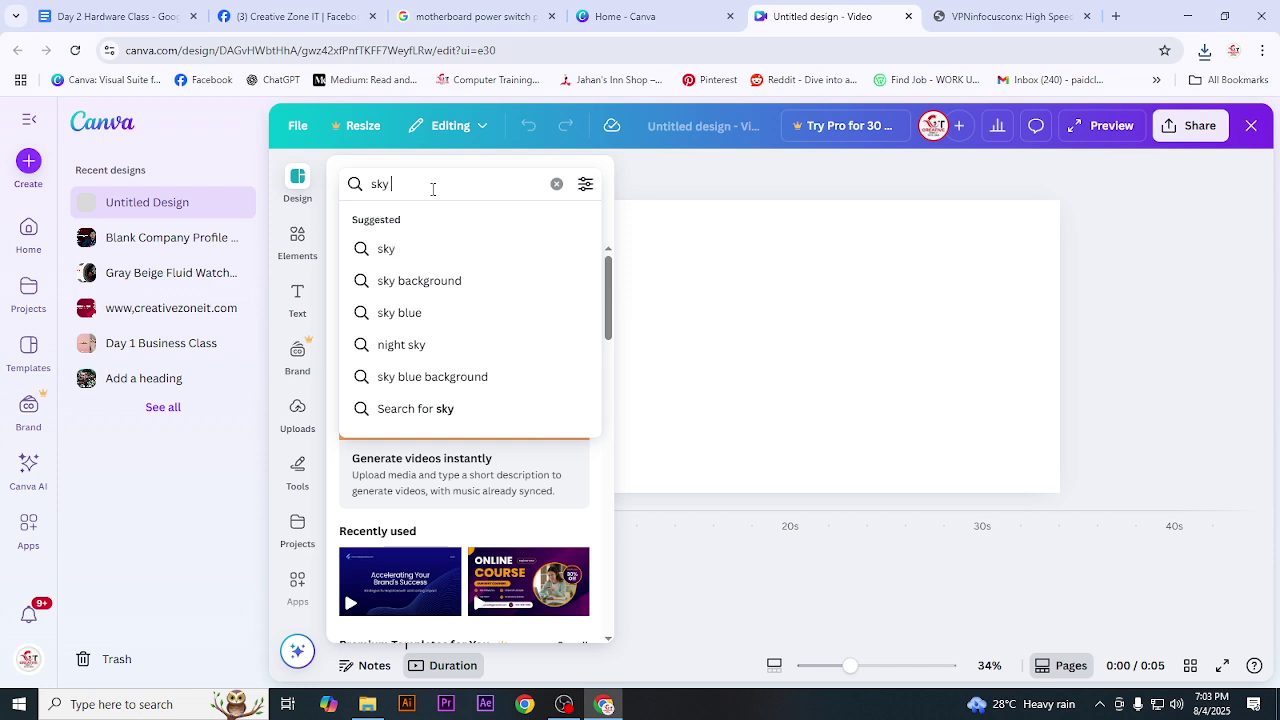
{"action": "type", "text": " vi"}
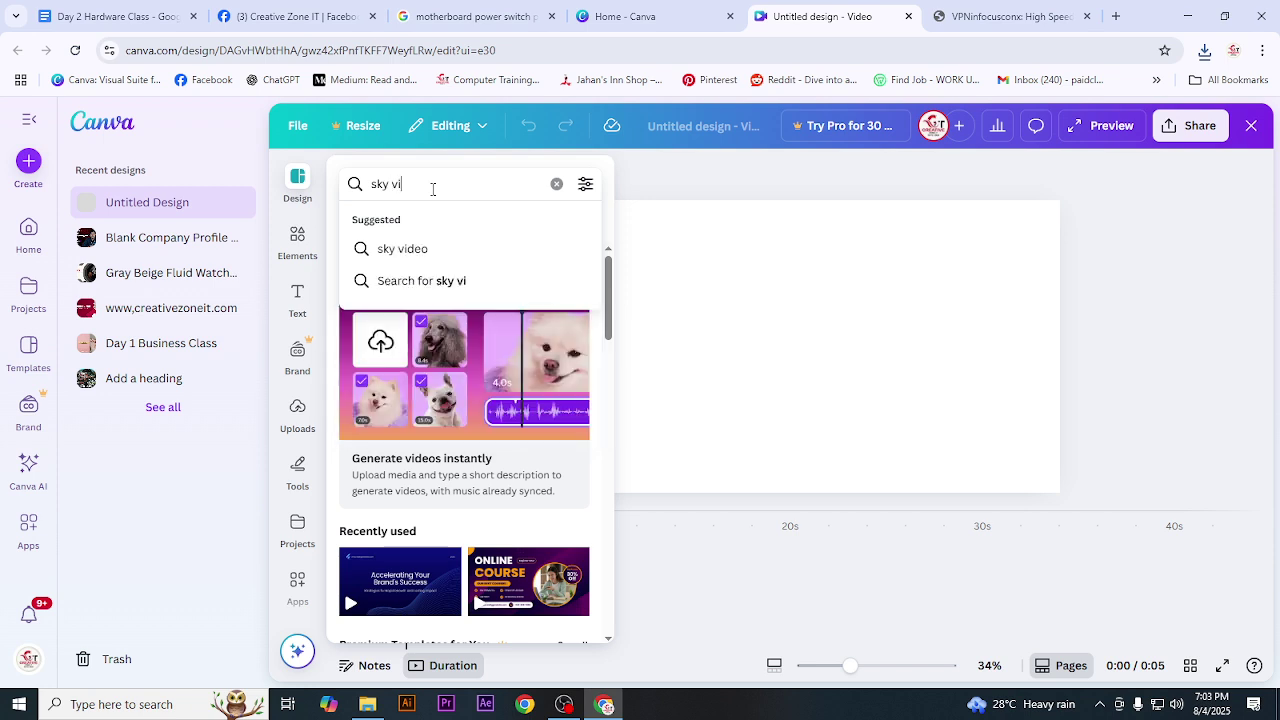
{"action": "type", "text": "ew"}
{"action": "key", "text": "Return"}
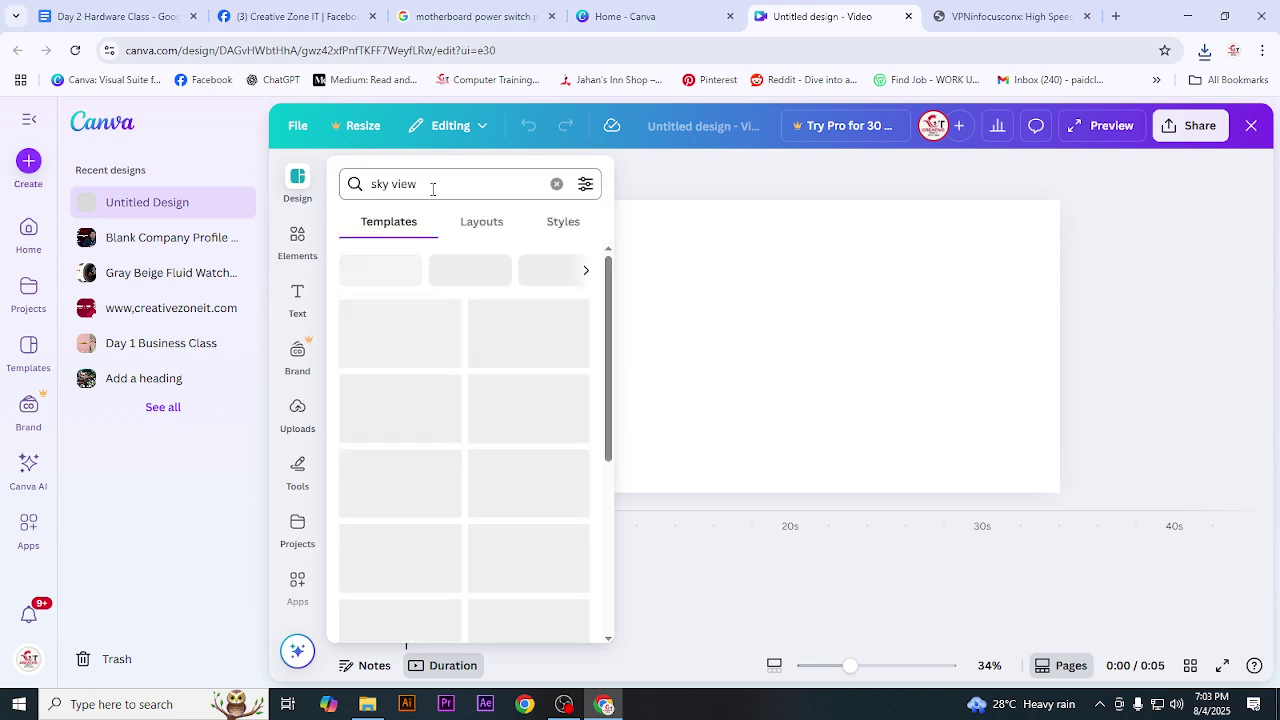
- Apply the "My Trip to Beautiful Place" boat template to the blank page and play the video
{"action": "key", "text": "Escape"}
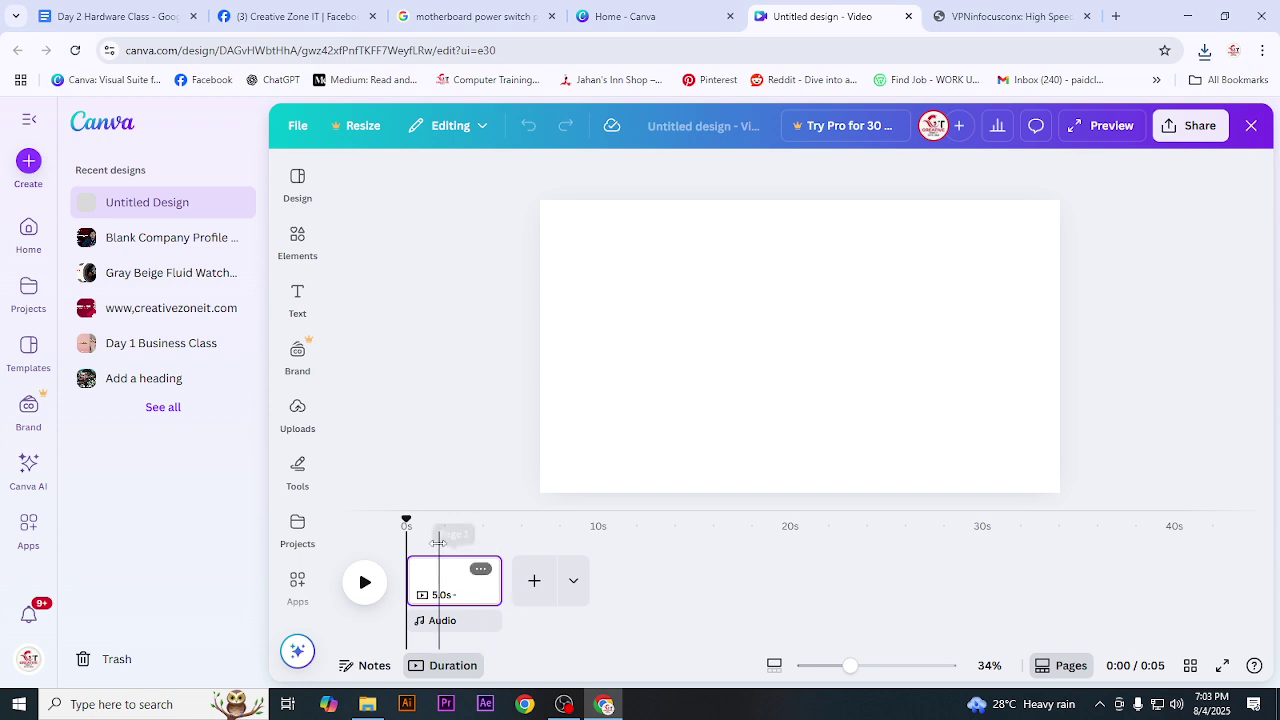
{"action": "left_click", "coordinate": [297, 182]}
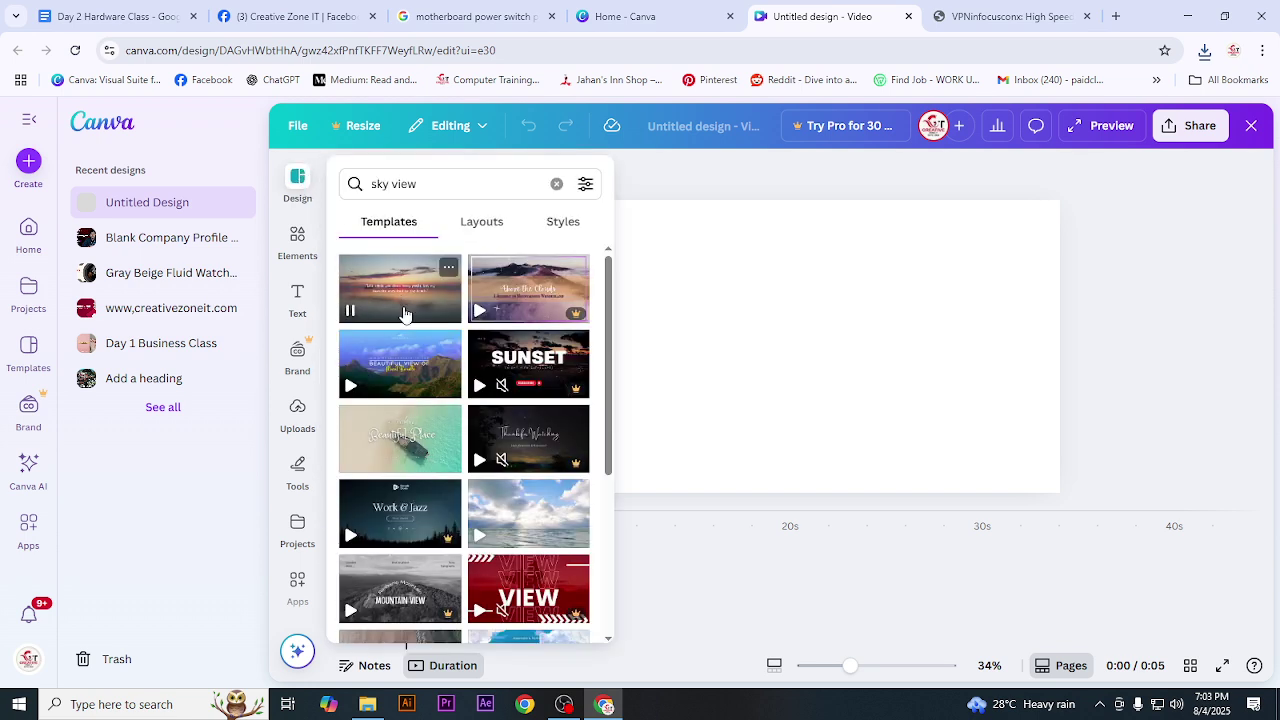
{"action": "left_click", "coordinate": [397, 440]}
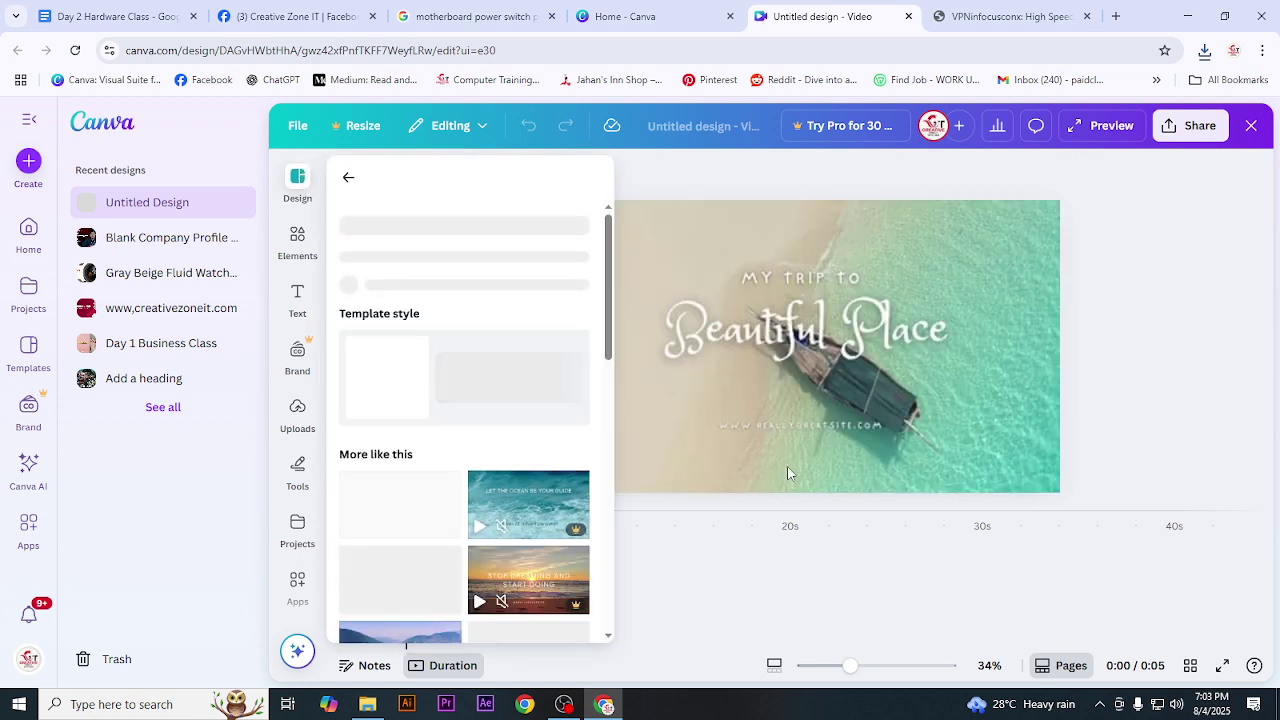
{"action": "key", "text": "Escape"}
{"action": "left_click", "coordinate": [488, 565]}
{"action": "left_click", "coordinate": [365, 583]}
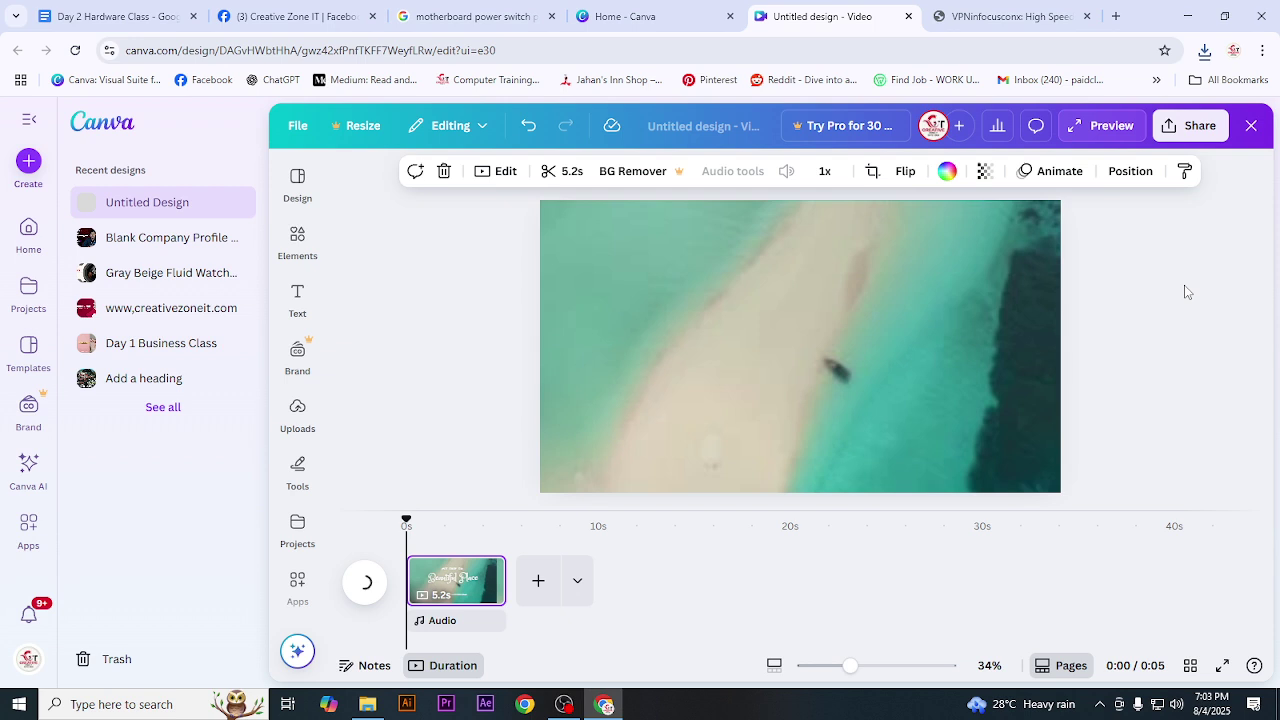
- Download the design as an MP4 video in 1080p (HD) quality
{"action": "left_click", "coordinate": [1187, 130]}
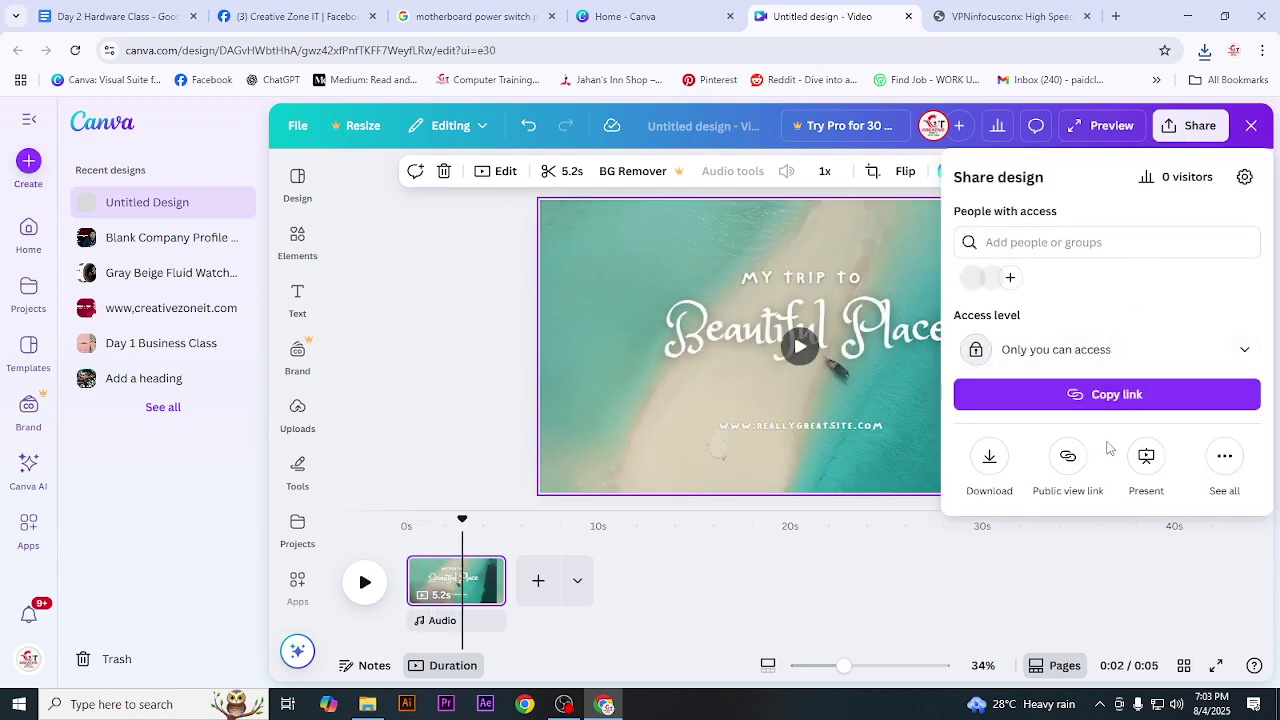
{"action": "left_click", "coordinate": [989, 456]}
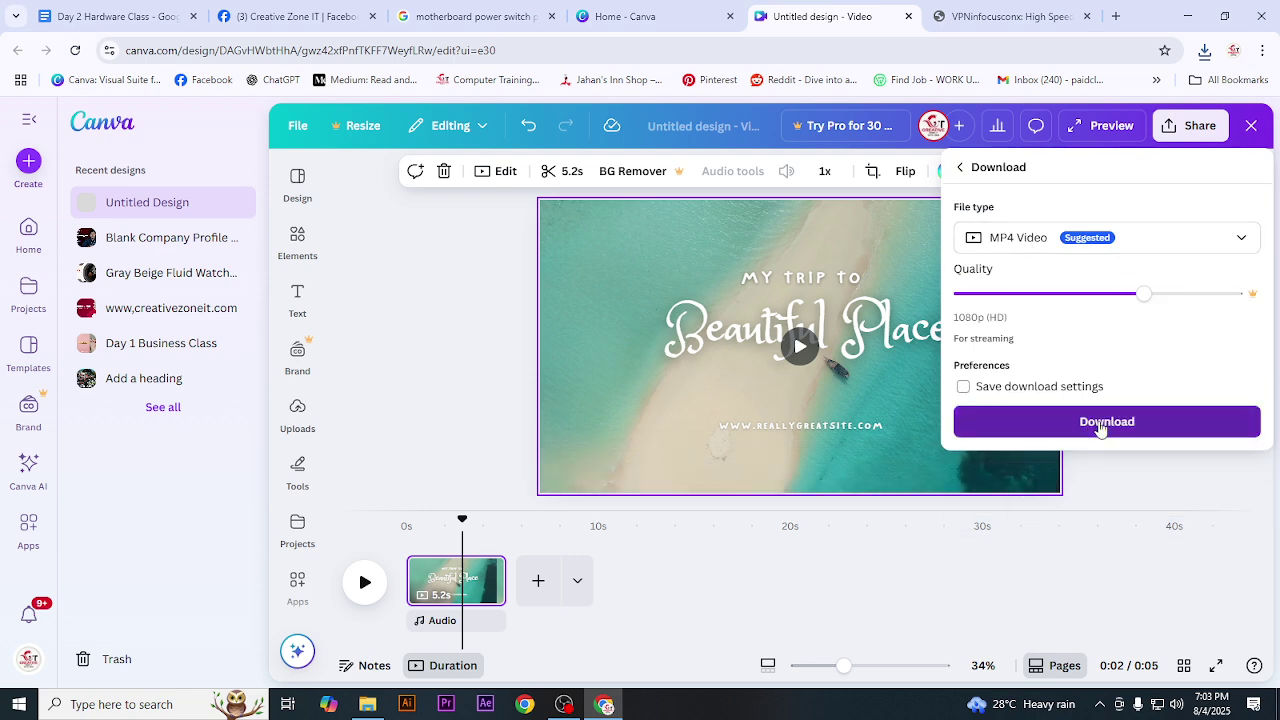
{"action": "left_click", "coordinate": [1101, 422]}
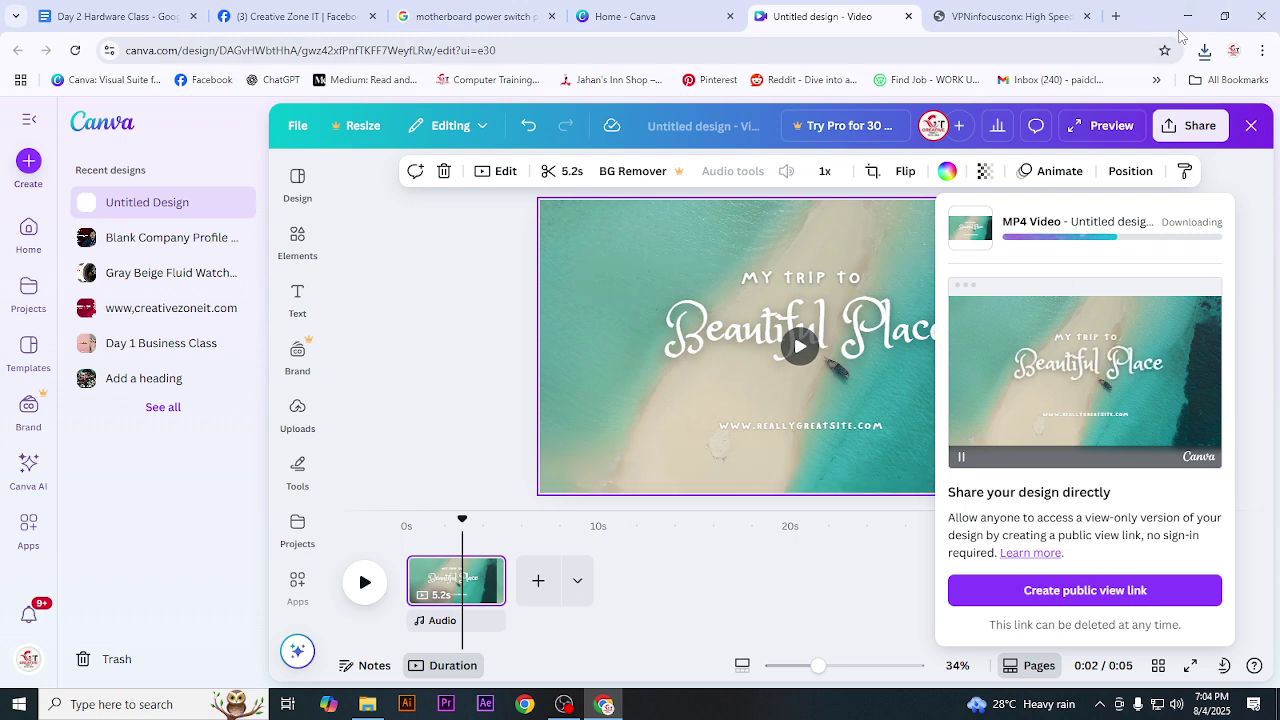
- Switch to File Explorer, look through the files in the Downloads folder, and minimize the window
{"action": "left_click", "coordinate": [1187, 16]}
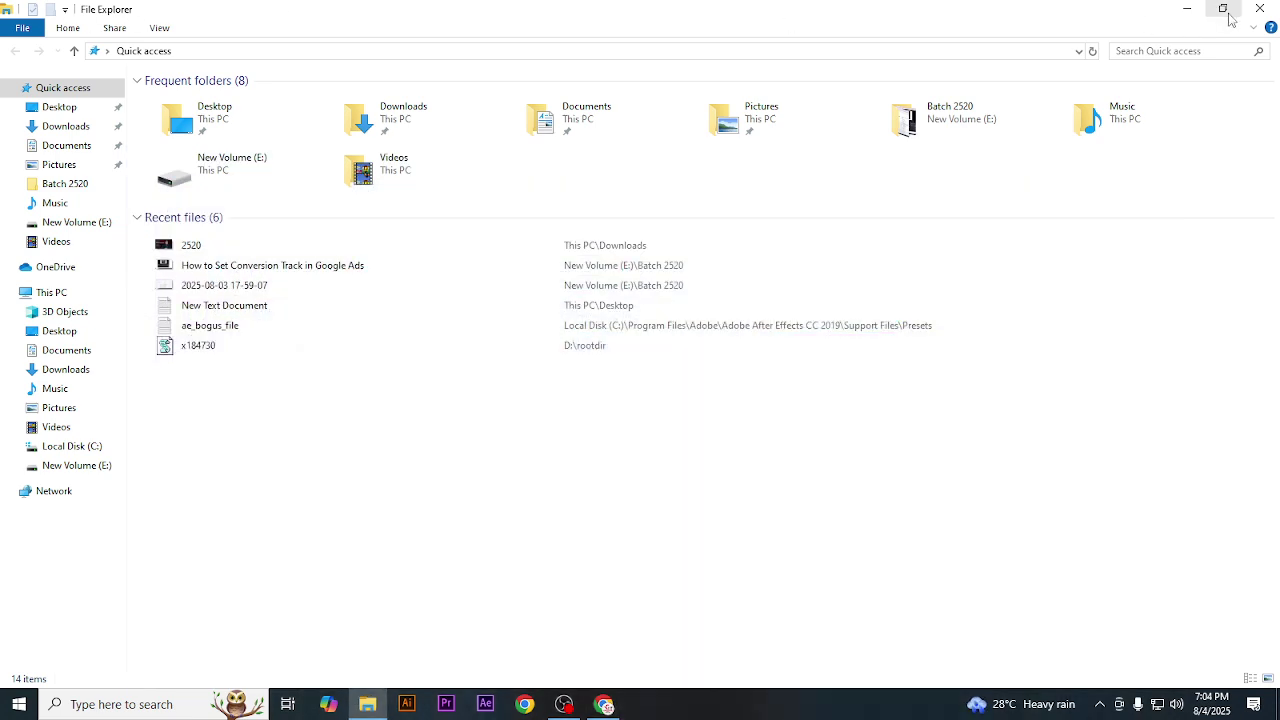
{"action": "left_click", "coordinate": [370, 708]}
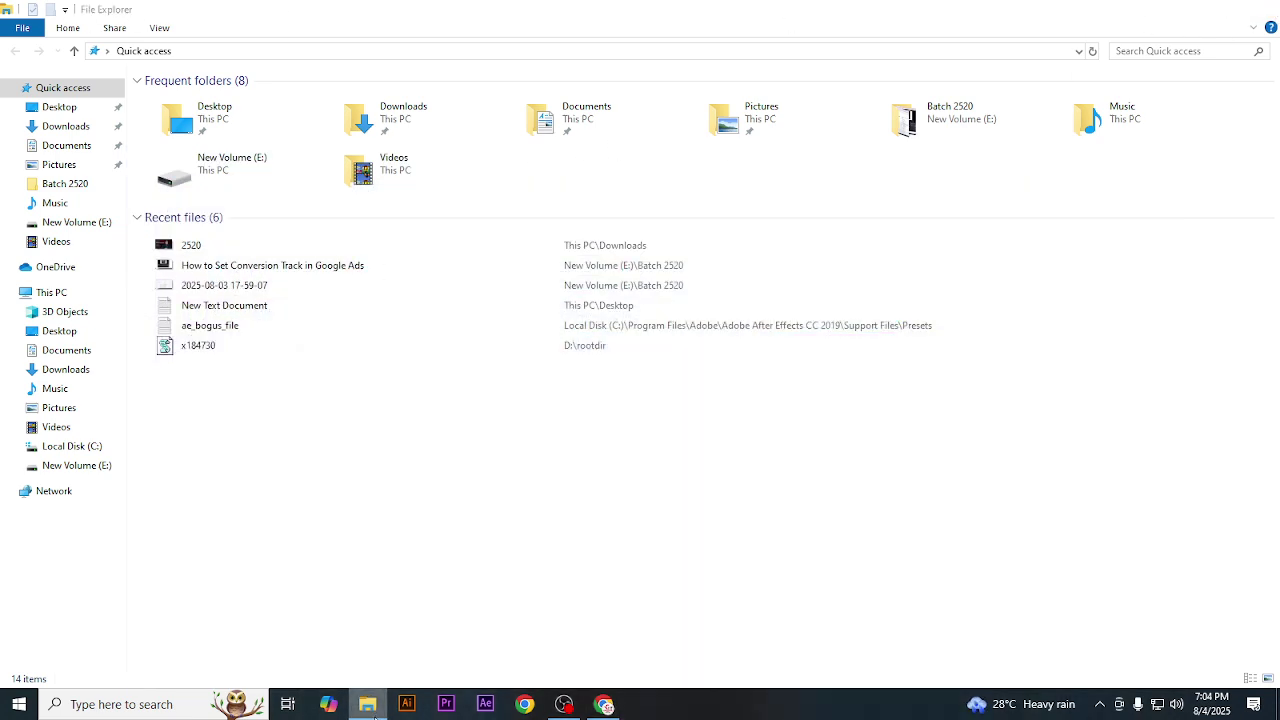
{"action": "left_click", "coordinate": [368, 710]}
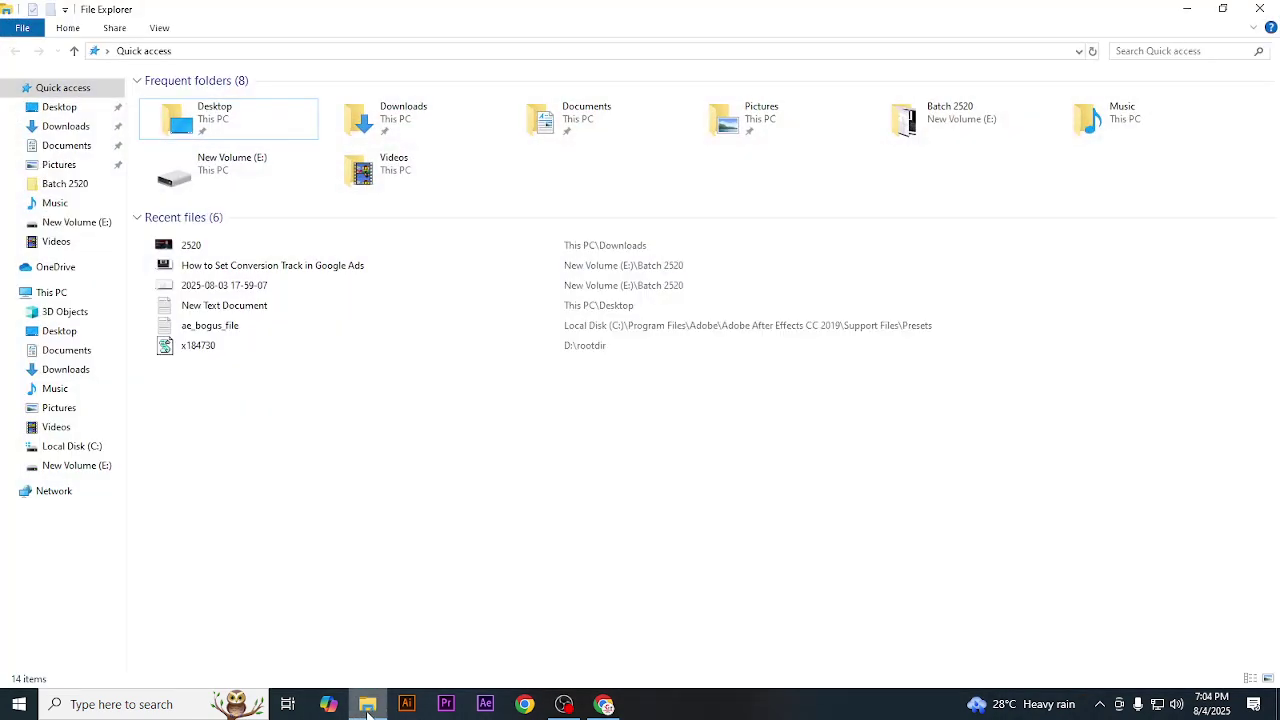
{"action": "double_click", "coordinate": [434, 126]}
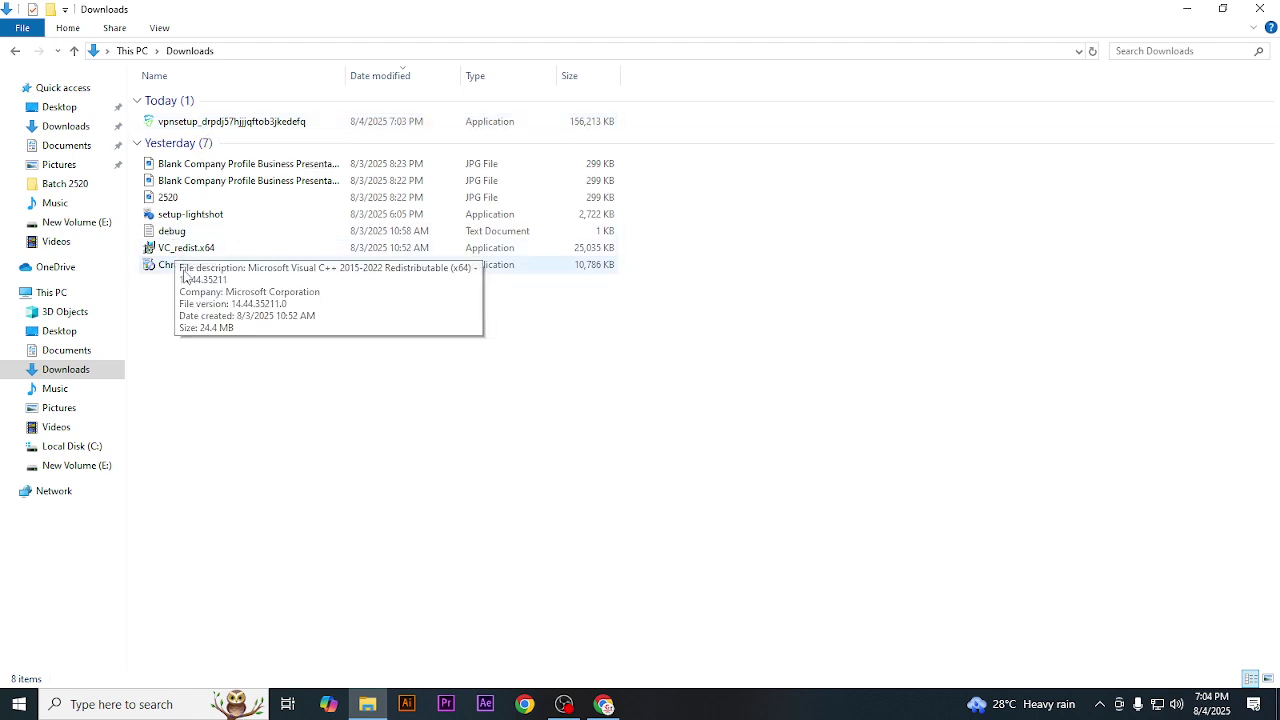
{"action": "left_click_drag", "start_coordinate": [328, 376], "coordinate": [164, 114]}
{"action": "left_click", "coordinate": [1187, 9]}
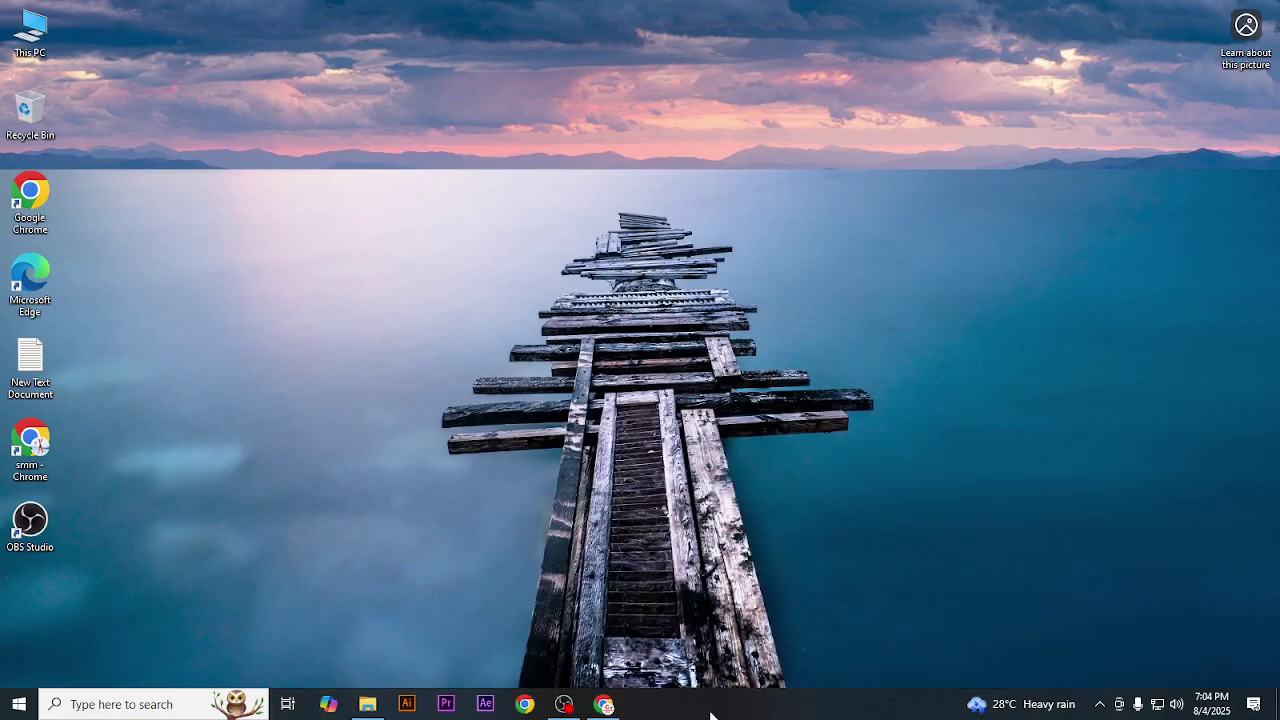
- Switch back to Chrome and show the File Manager section of the Day 2 Hardware Class notes
{"action": "left_click", "coordinate": [611, 705]}
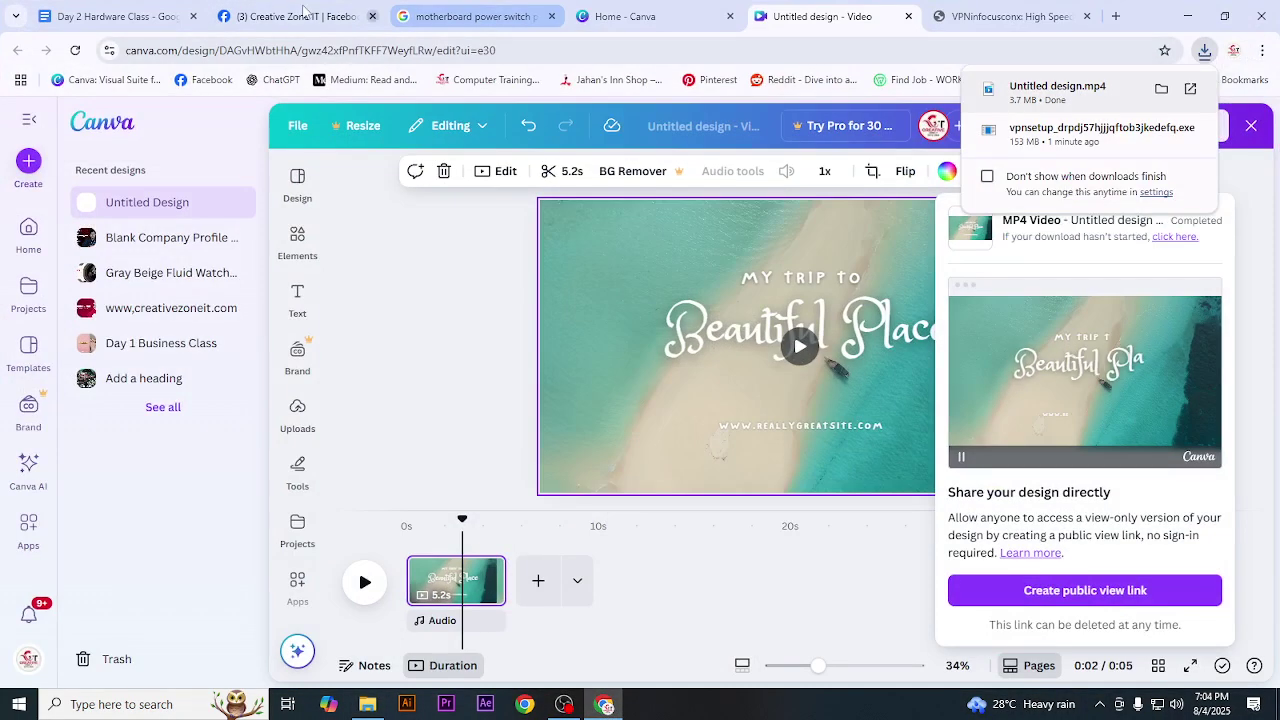
{"action": "left_click", "coordinate": [122, 15]}
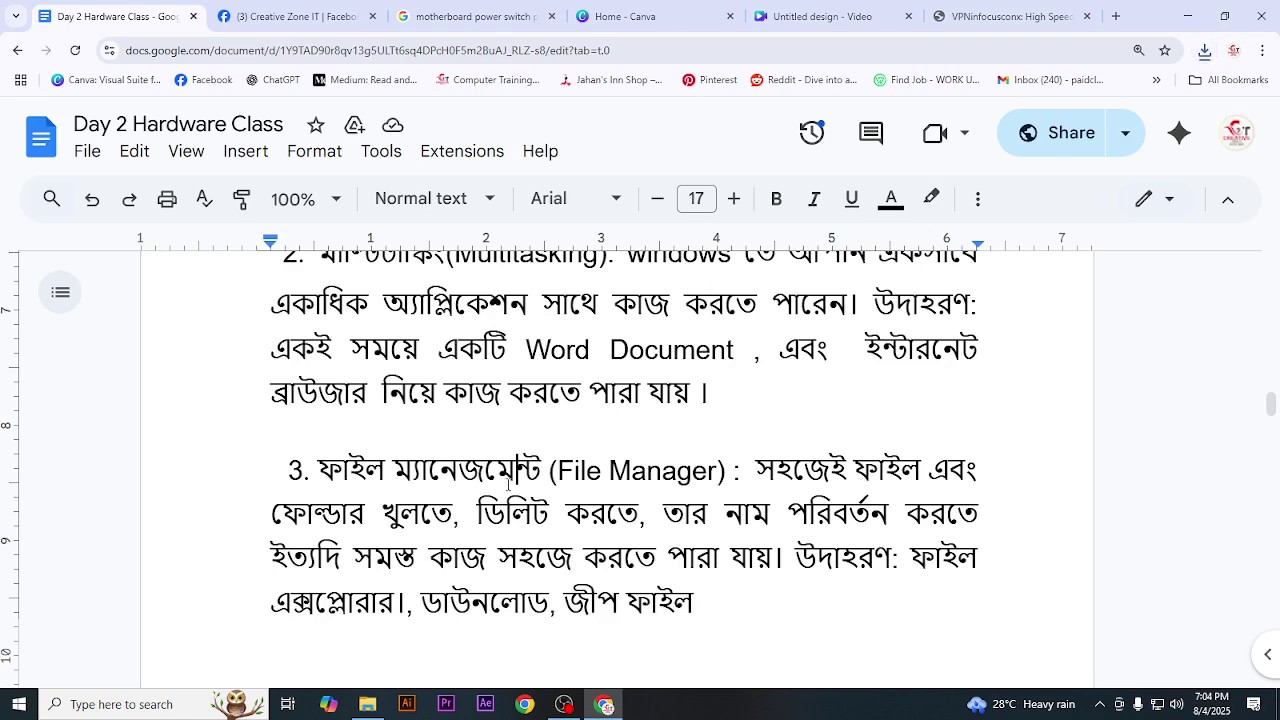
{"action": "scroll", "coordinate": [576, 489], "scroll_direction": "down", "scroll_amount": 1}
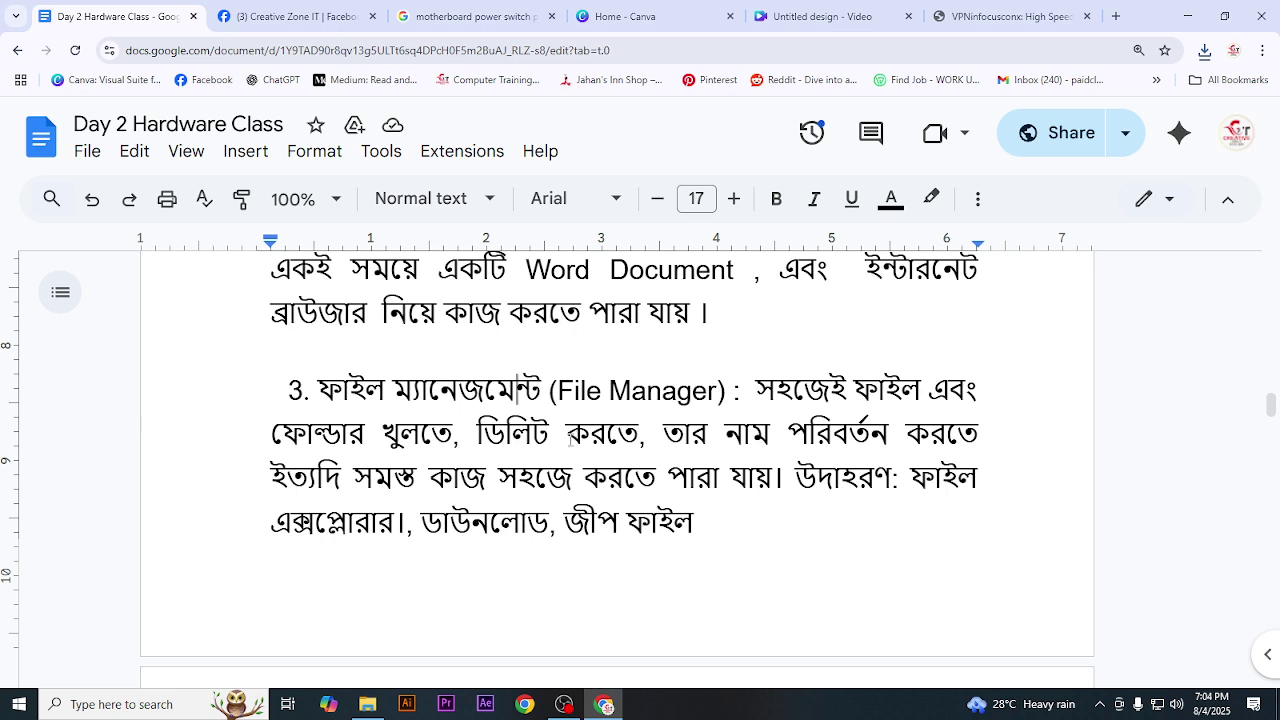
- Open the Recycle Bin from the desktop to view its contents, and close it
{"action": "left_click", "coordinate": [1188, 16]}
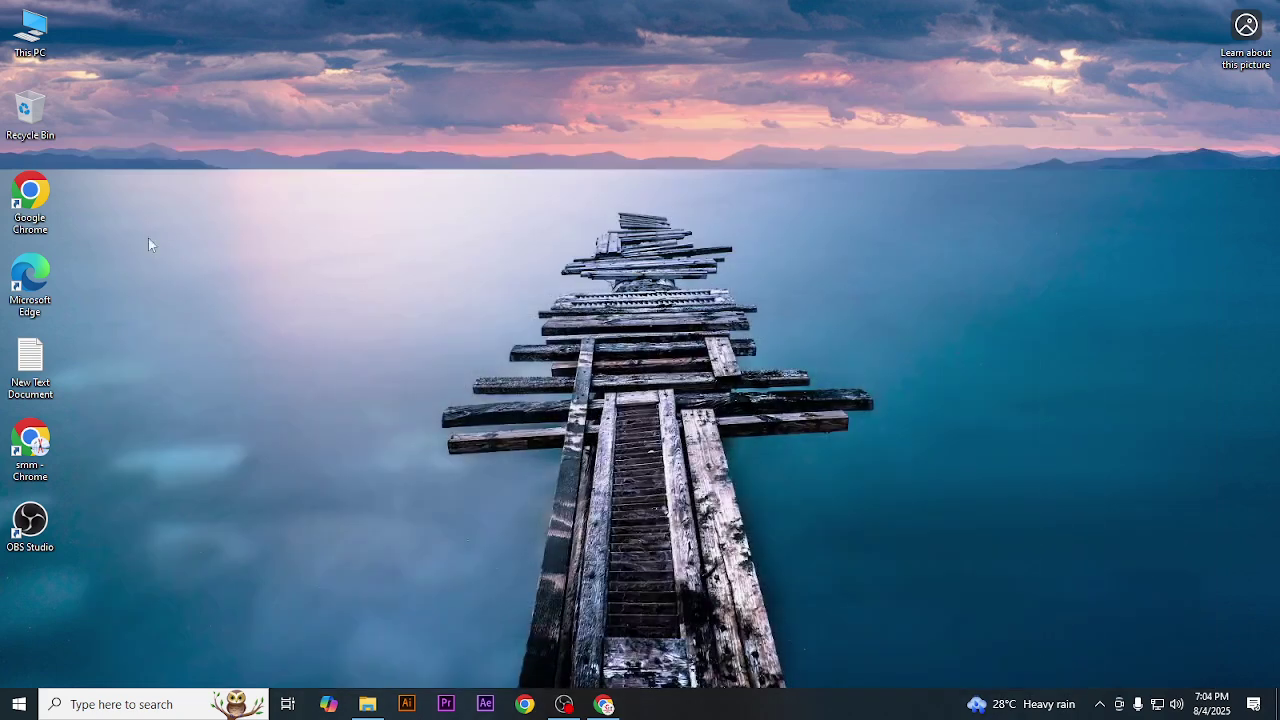
{"action": "right_click", "coordinate": [29, 118]}
{"action": "left_click", "coordinate": [64, 128]}
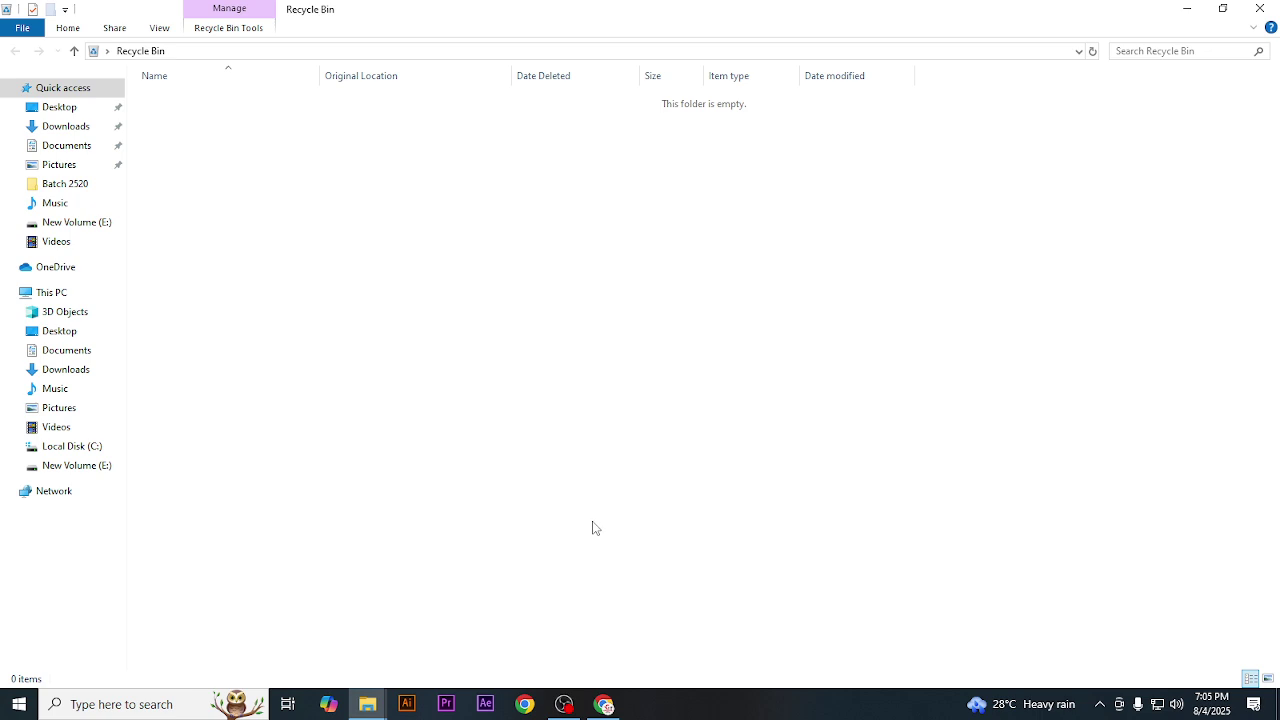
{"action": "left_click", "coordinate": [1260, 8]}
- Show the Security section of the class notes and open Windows Security in a maximized window
{"action": "left_click", "coordinate": [604, 704]}
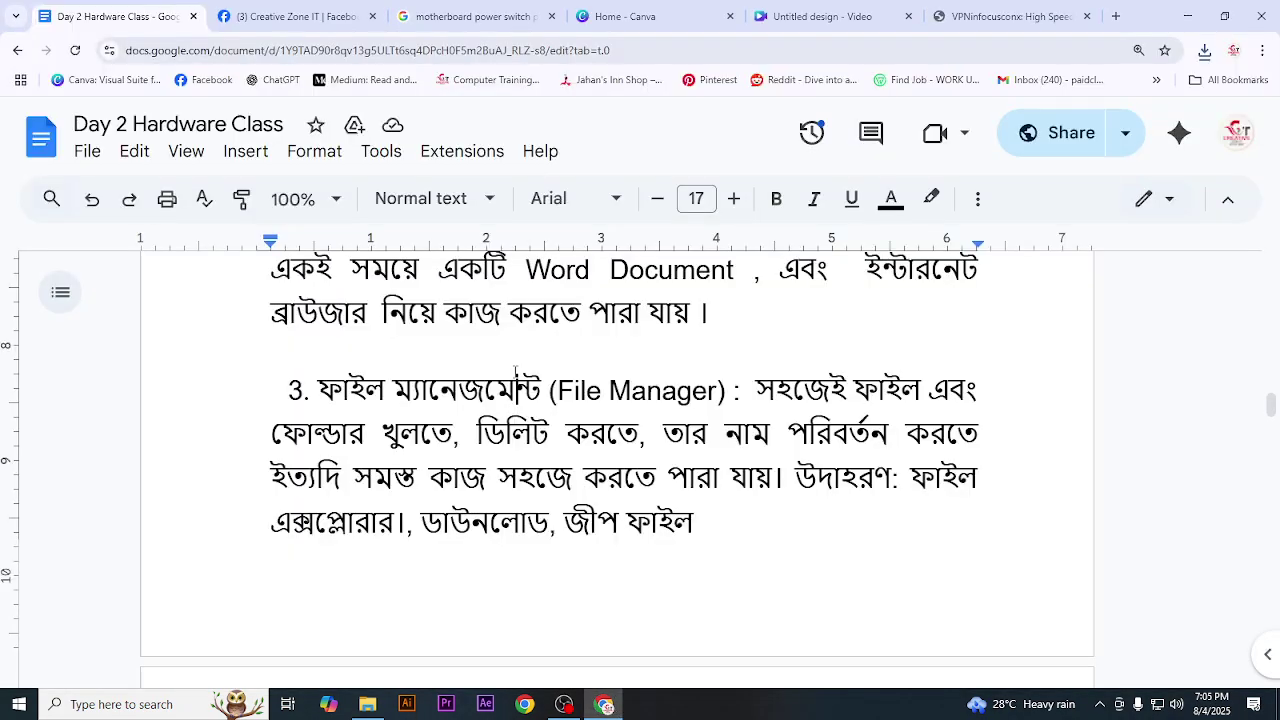
{"action": "scroll", "coordinate": [473, 461], "scroll_direction": "down", "scroll_amount": 3}
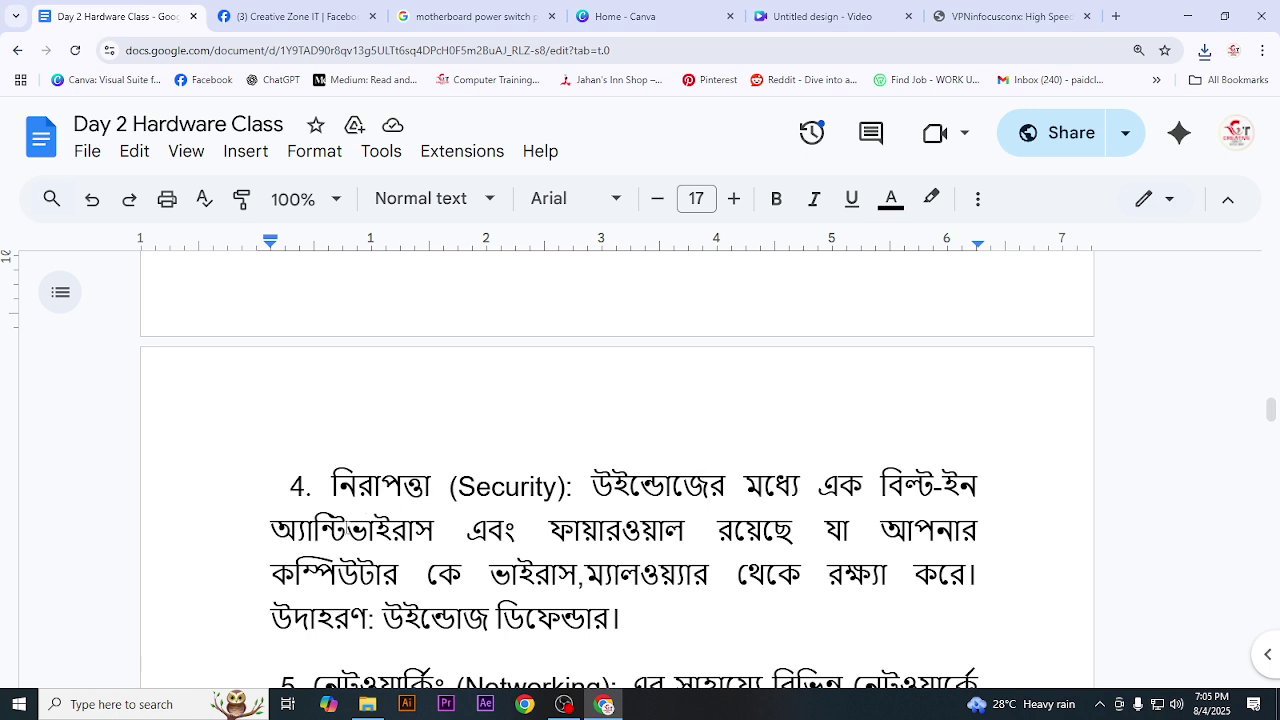
{"action": "left_click", "coordinate": [1100, 704]}
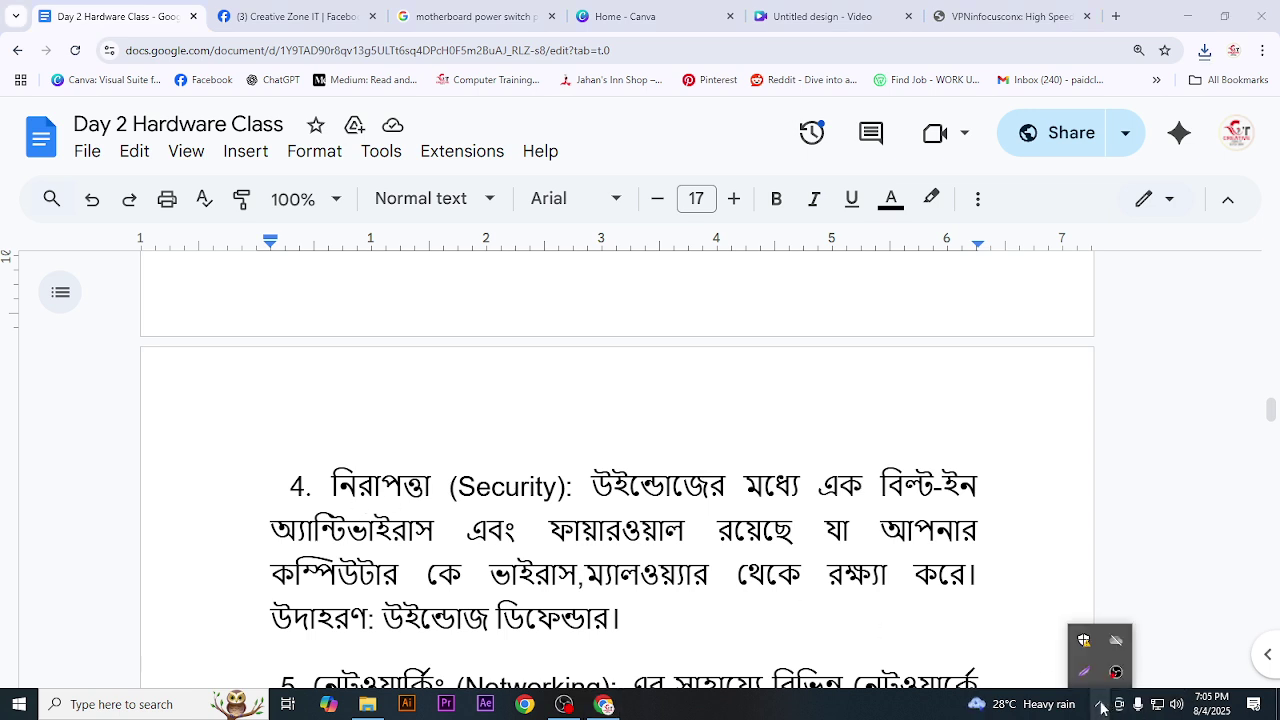
{"action": "left_click", "coordinate": [1084, 645]}
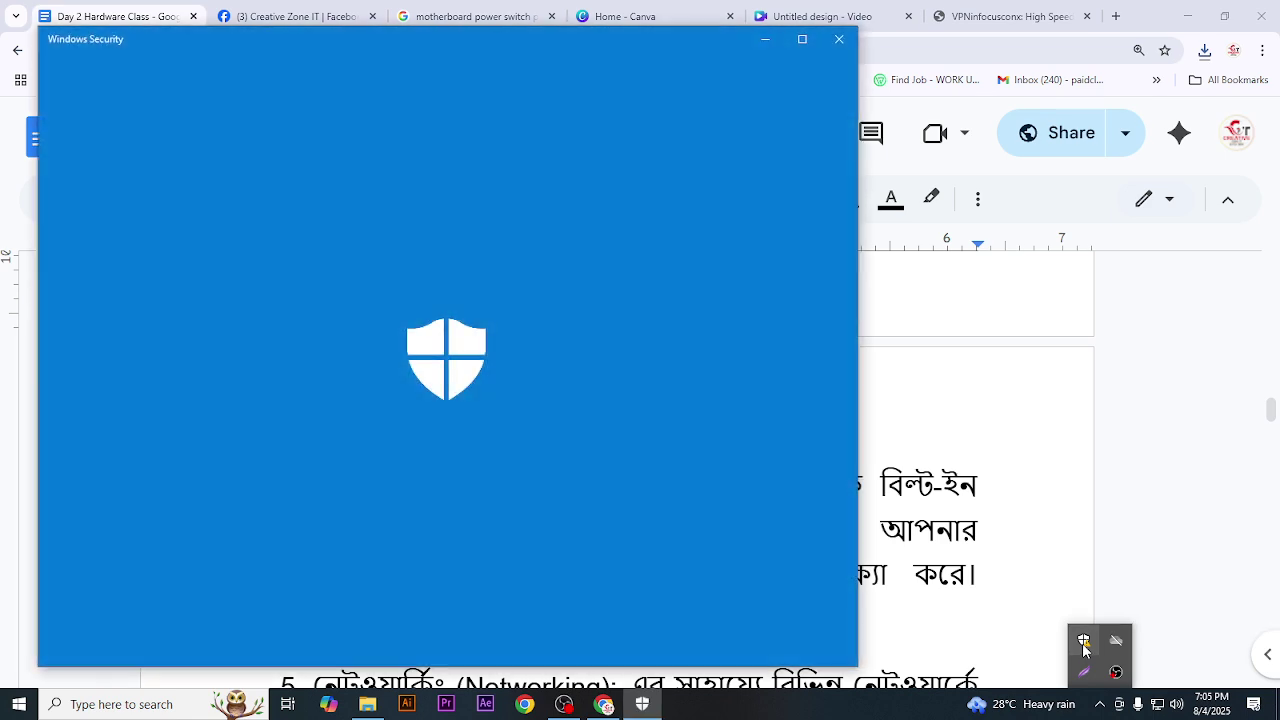
{"action": "left_click", "coordinate": [804, 39]}
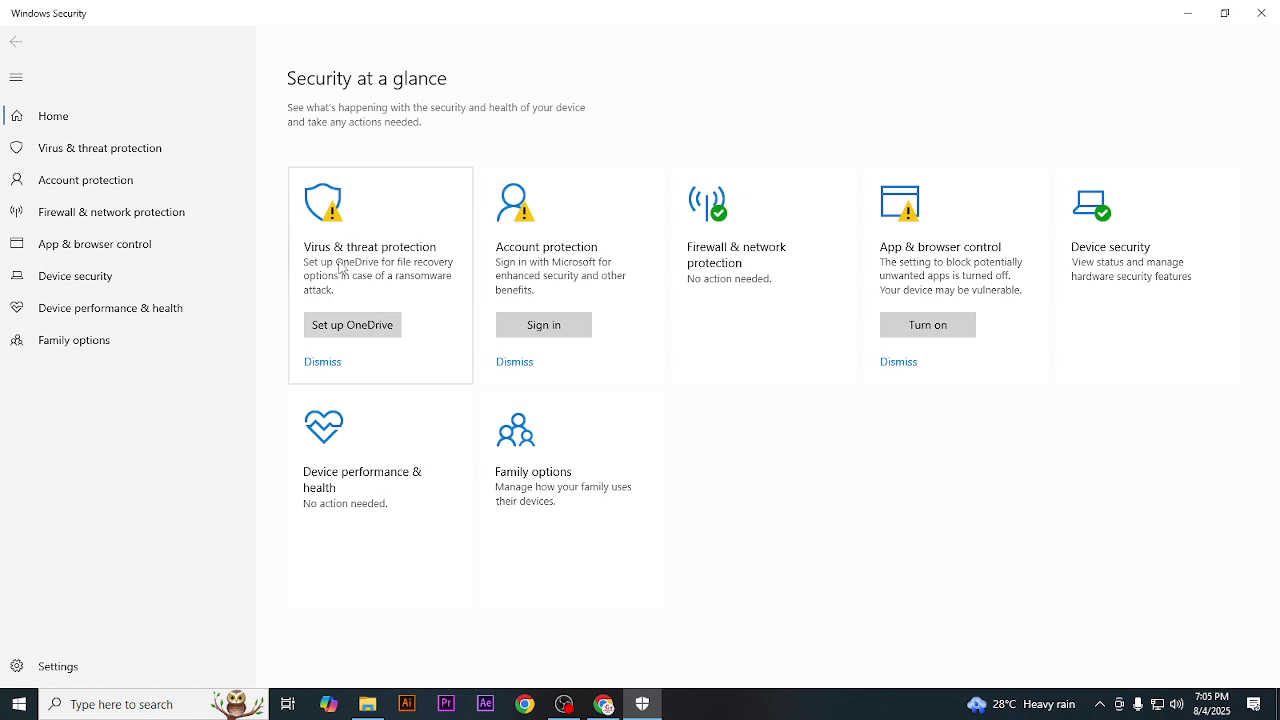
- Dismiss the Virus & threat protection, Account protection, and App & browser control recommendations, and close Windows Security
{"action": "left_click", "coordinate": [318, 365]}
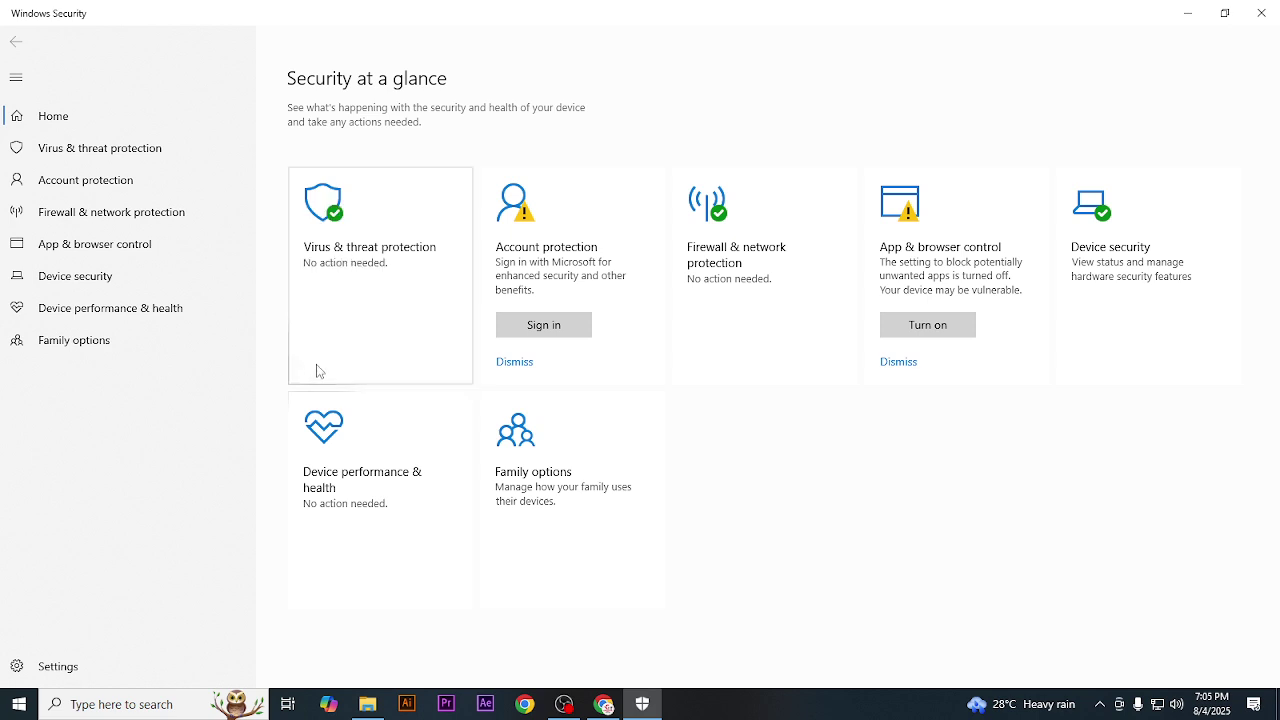
{"action": "left_click", "coordinate": [510, 362]}
{"action": "left_click", "coordinate": [916, 366]}
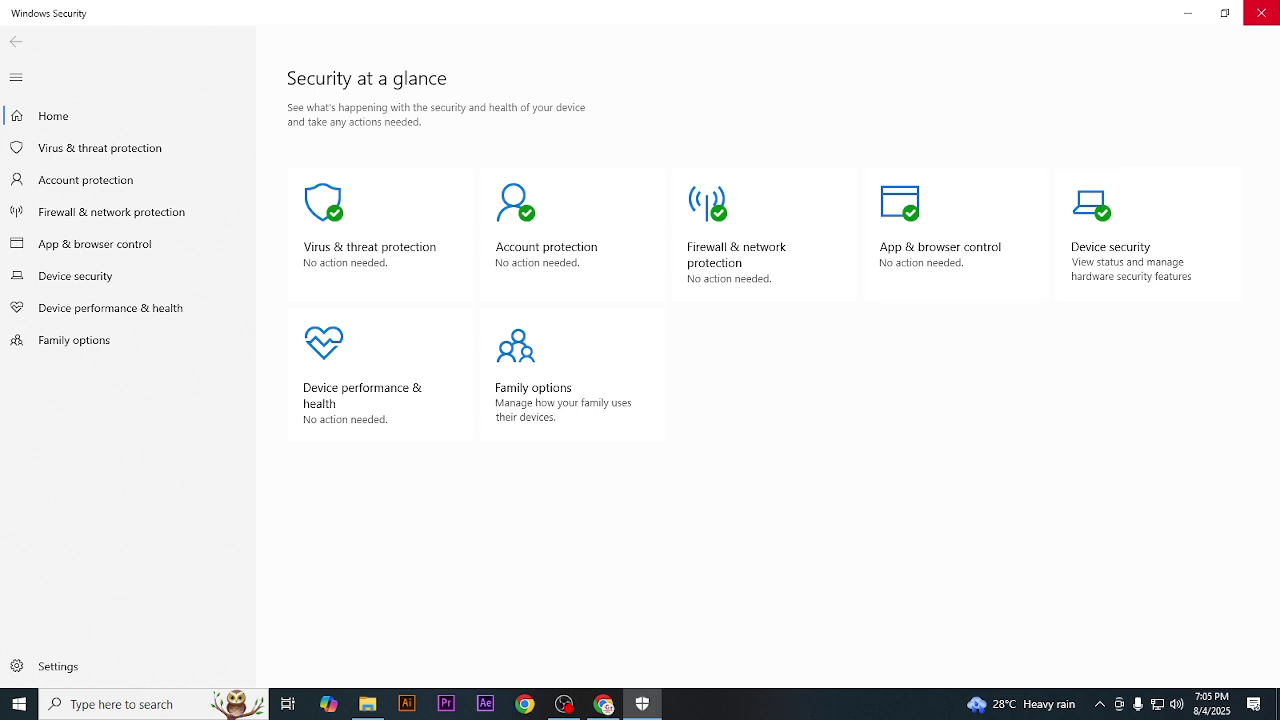
{"action": "left_click", "coordinate": [1262, 14]}
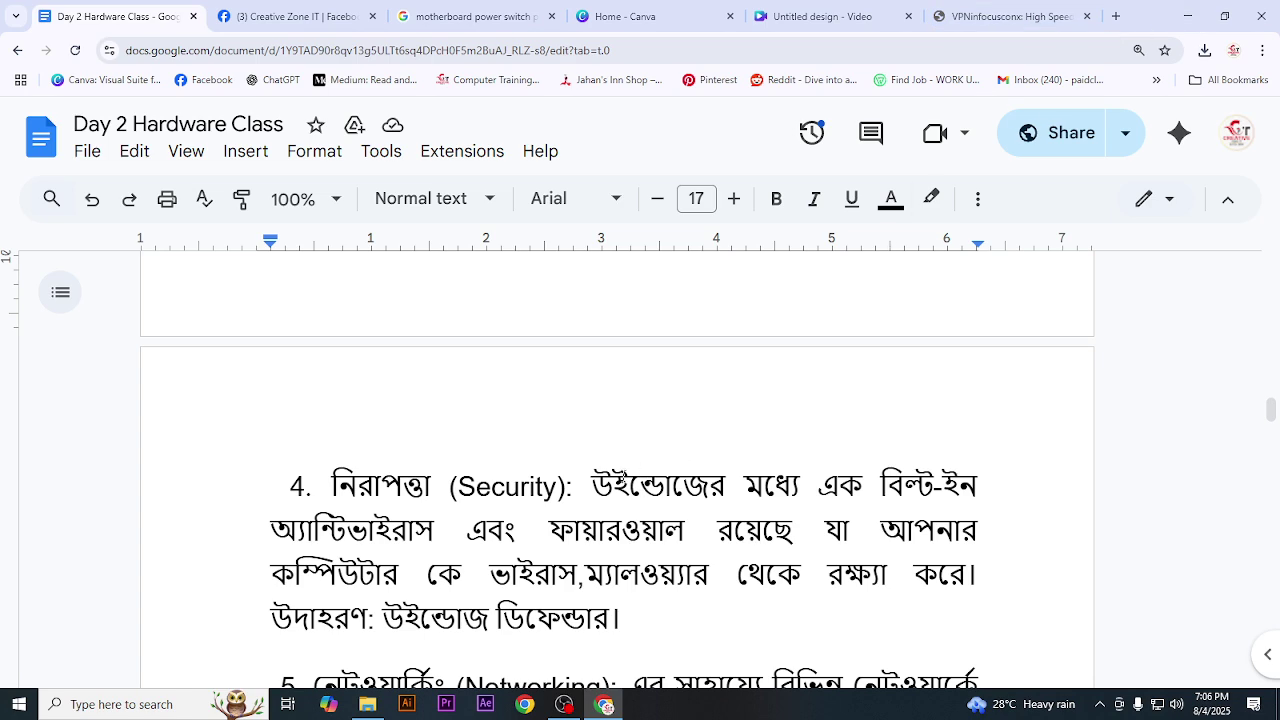
- Highlight the Networking heading in the class notes, and briefly show the Windows search pane
{"action": "scroll", "coordinate": [620, 476], "scroll_direction": "down", "scroll_amount": 3}
{"action": "left_click_drag", "start_coordinate": [314, 447], "coordinate": [618, 447]}
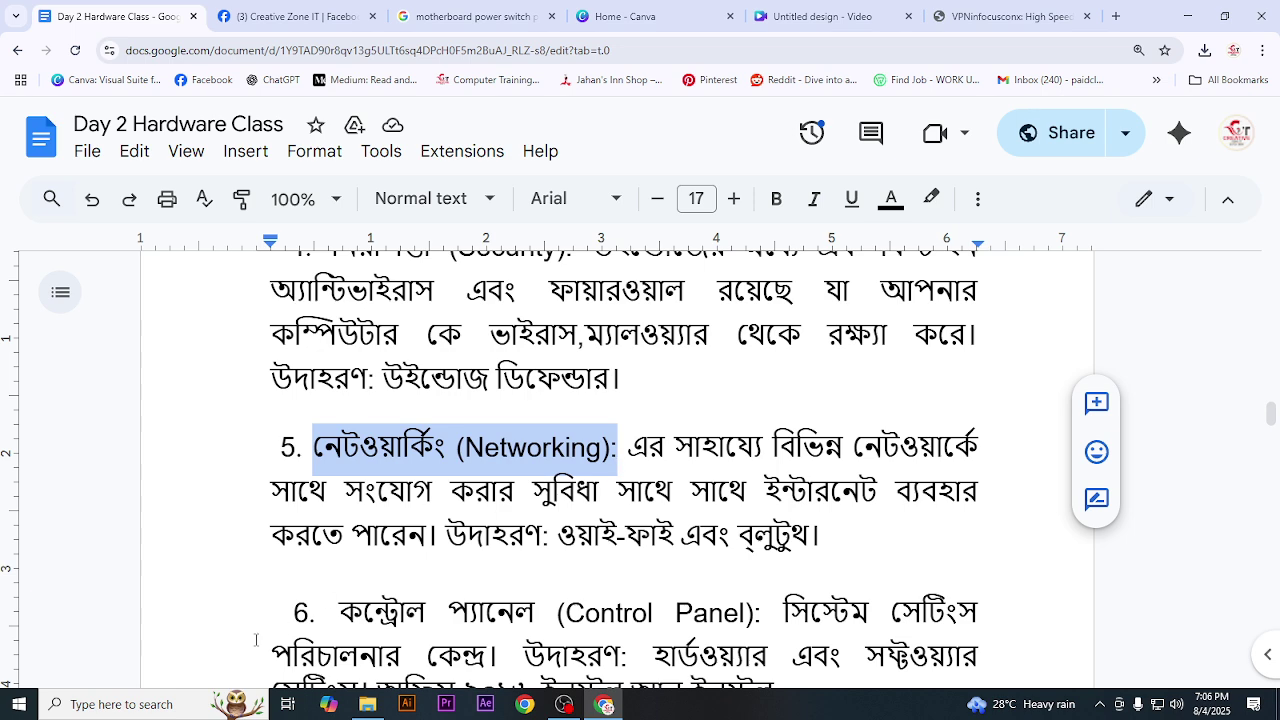
{"action": "left_click", "coordinate": [134, 700]}
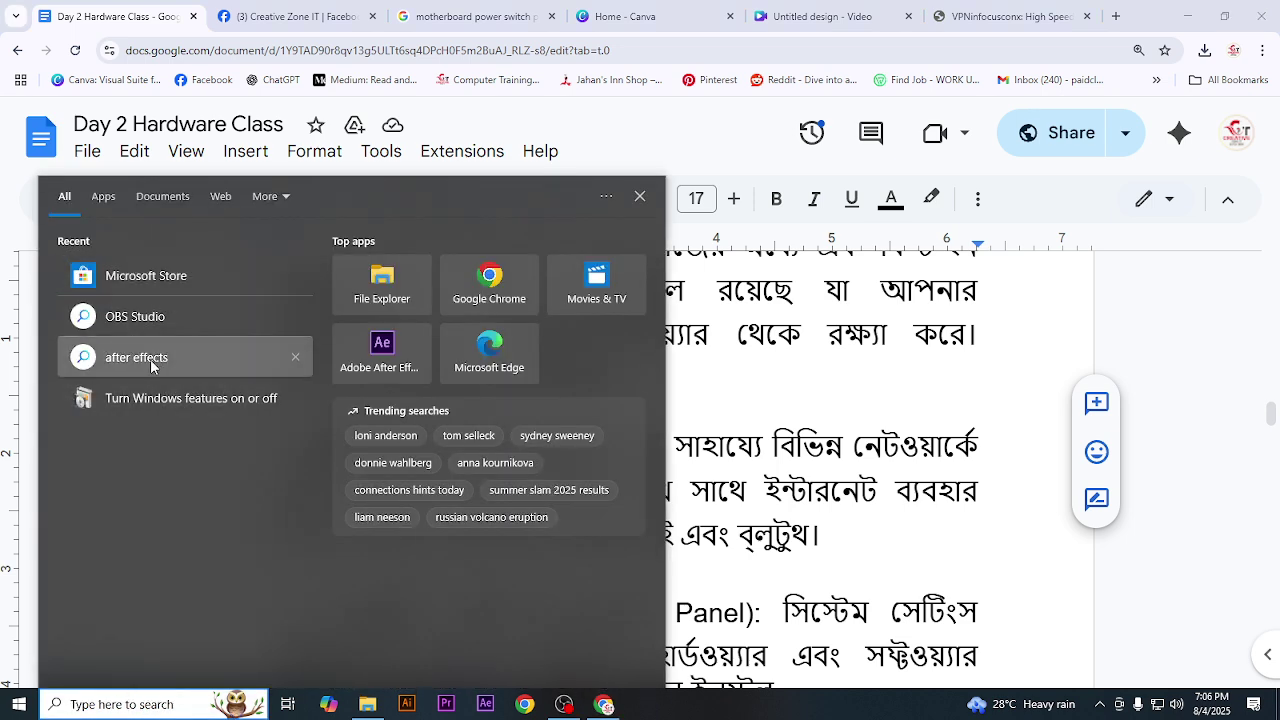
{"action": "left_click", "coordinate": [1182, 487]}
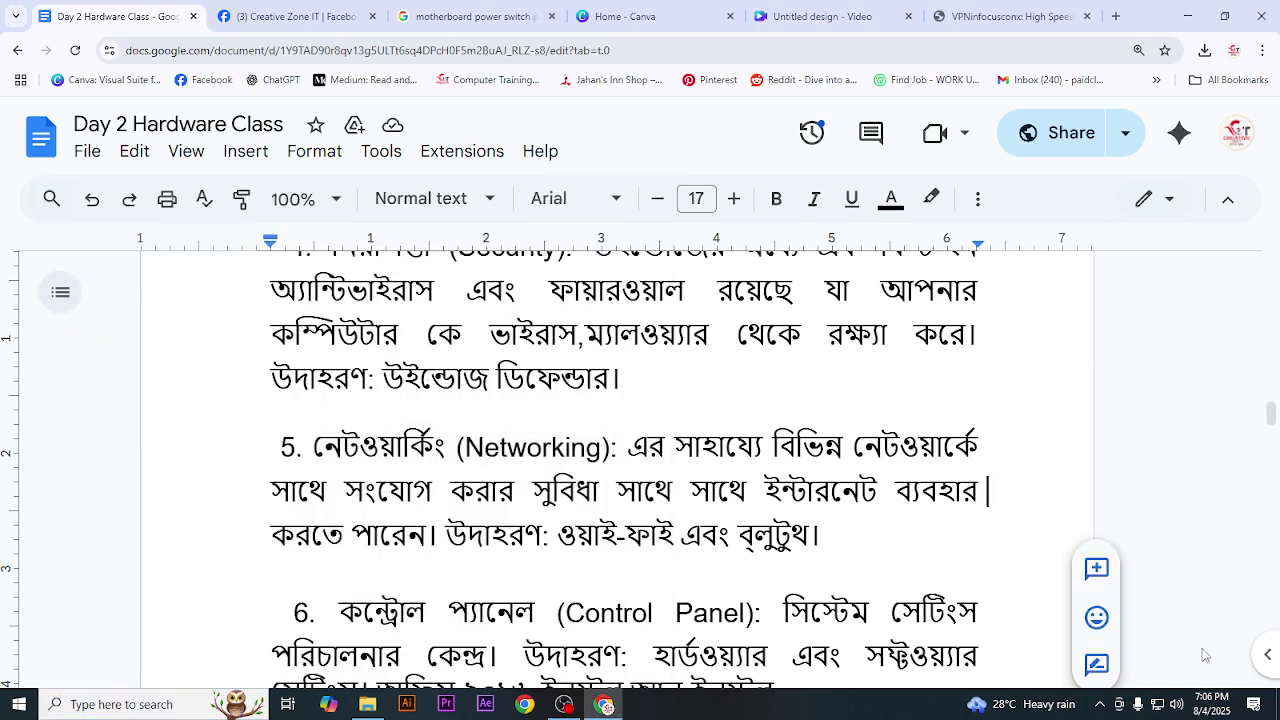
- Open the Network & Internet settings in a maximized window to view the network status, and close them
{"action": "left_click", "coordinate": [1160, 710]}
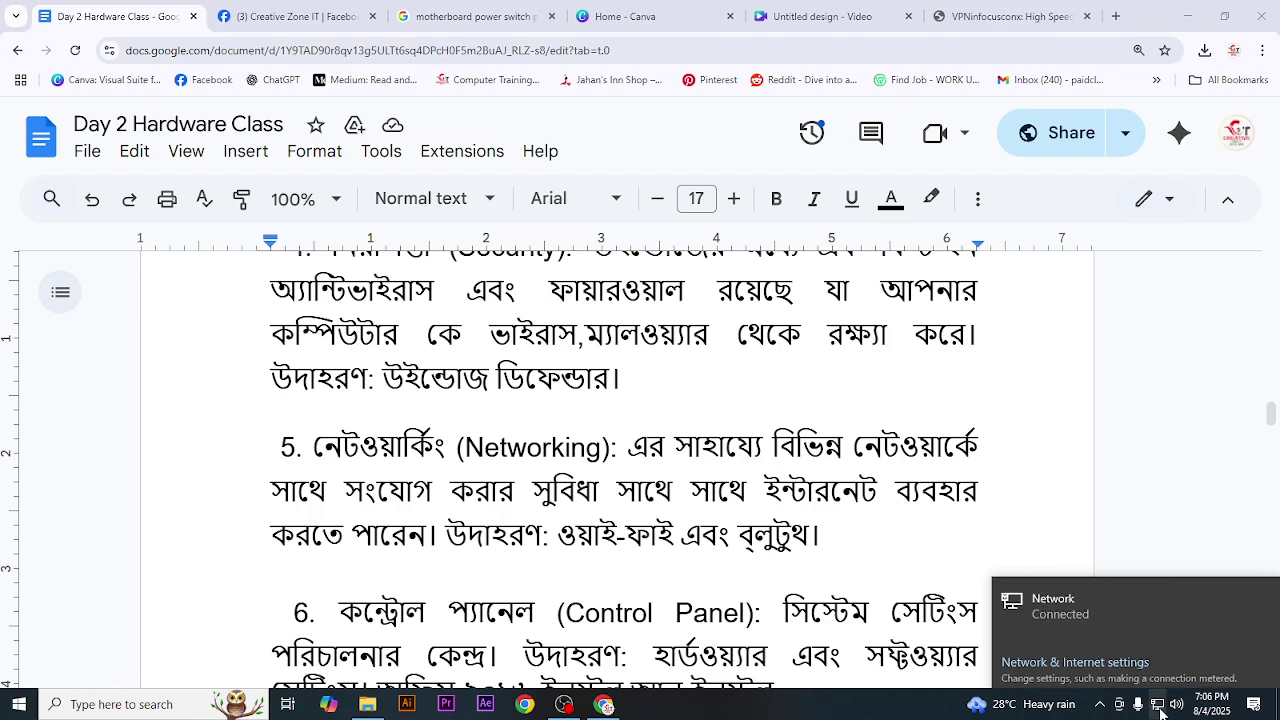
{"action": "left_click", "coordinate": [1083, 664]}
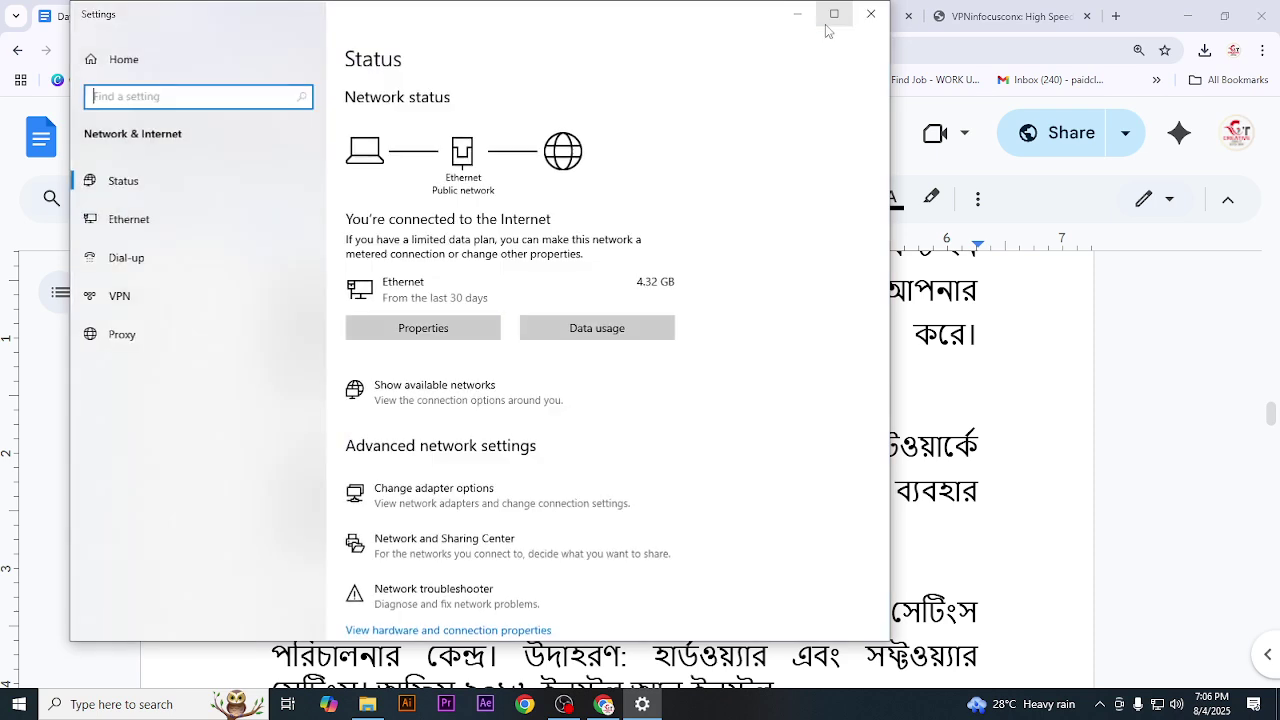
{"action": "left_click", "coordinate": [828, 16]}
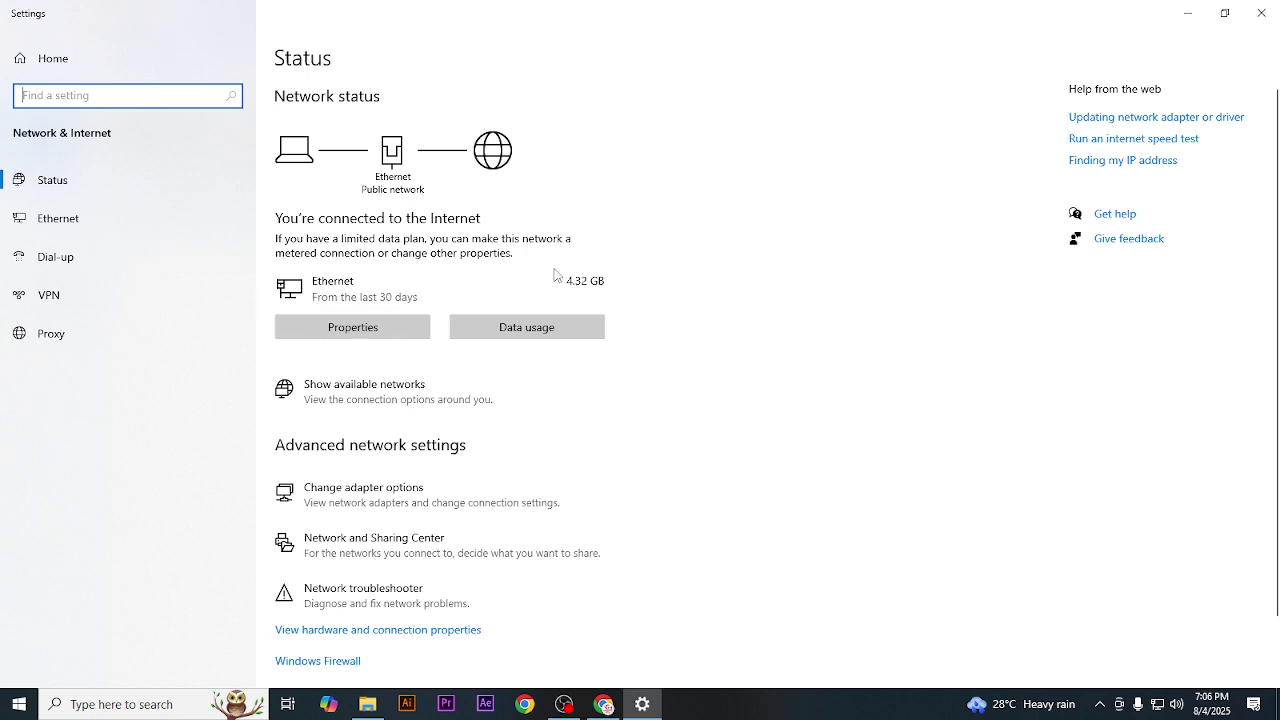
{"action": "left_click", "coordinate": [1261, 13]}
- Highlight the Control Panel heading in the class notes, search Windows for "control", and open Control Panel in a maximized window
{"action": "scroll", "coordinate": [541, 537], "scroll_direction": "down", "scroll_amount": 3}
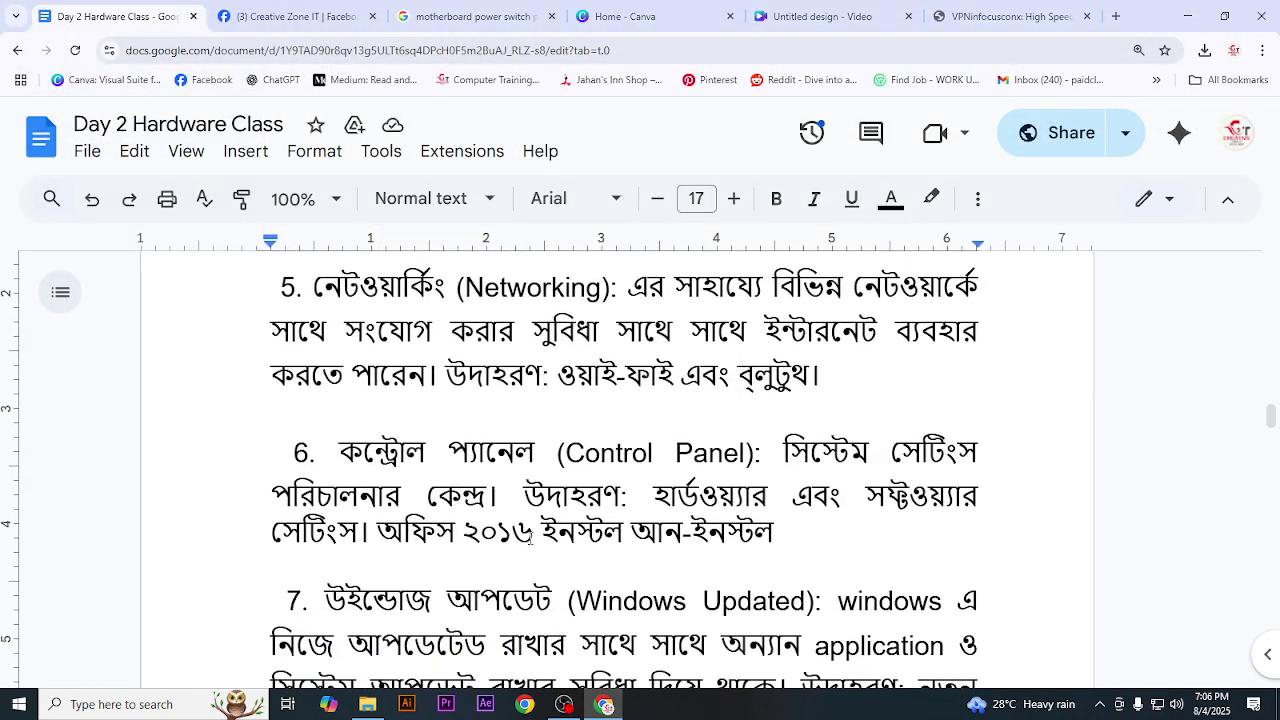
{"action": "left_click_drag", "start_coordinate": [566, 453], "coordinate": [746, 455]}
{"action": "left_click", "coordinate": [116, 706]}
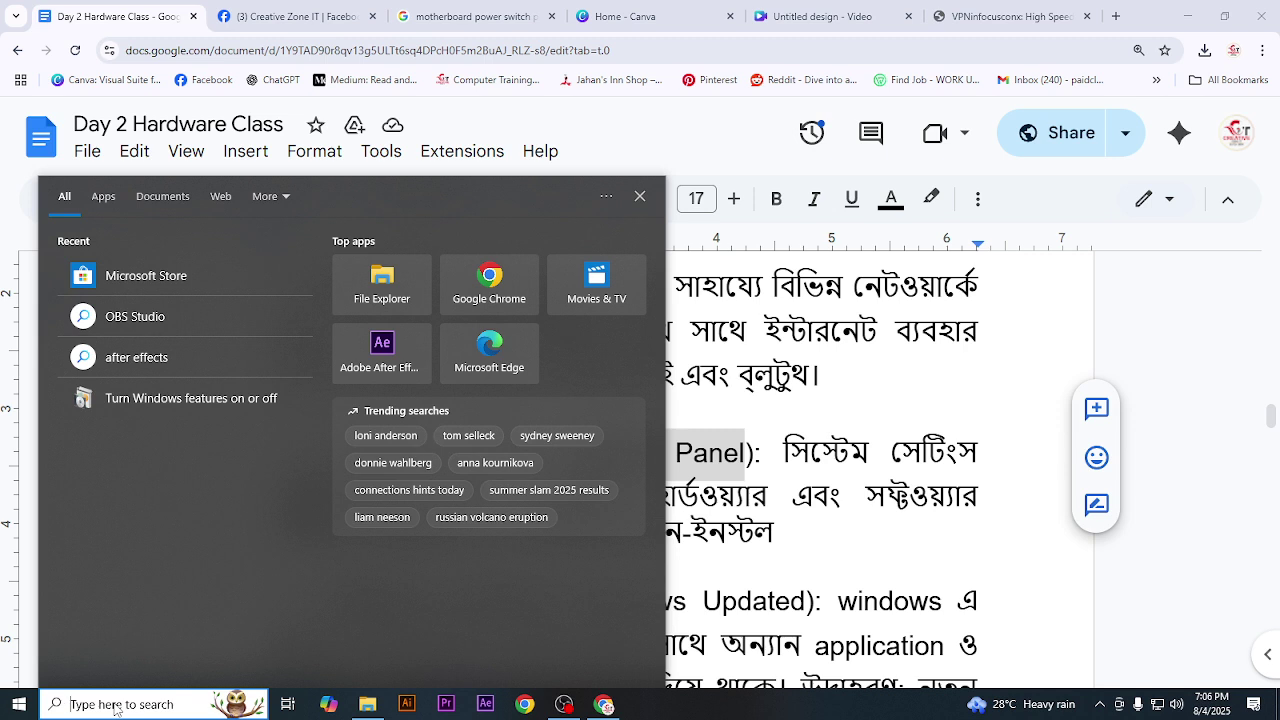
{"action": "type", "text": "con"}
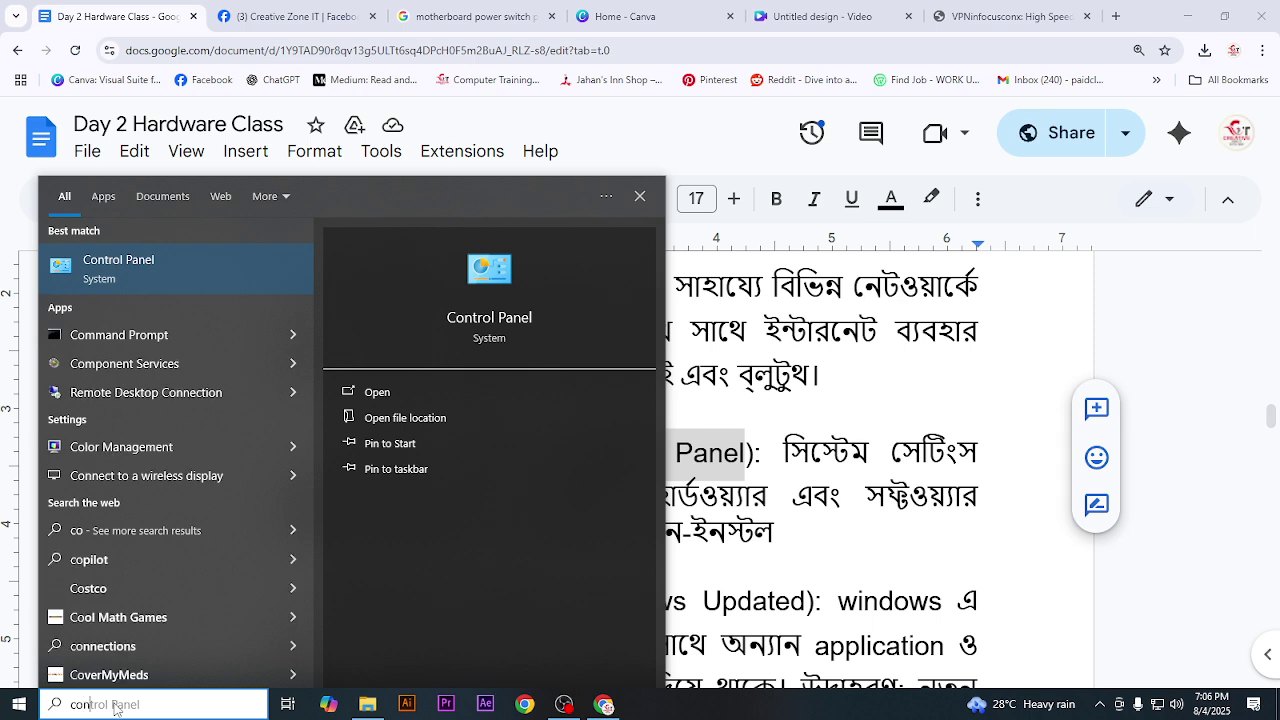
{"action": "type", "text": "trol"}
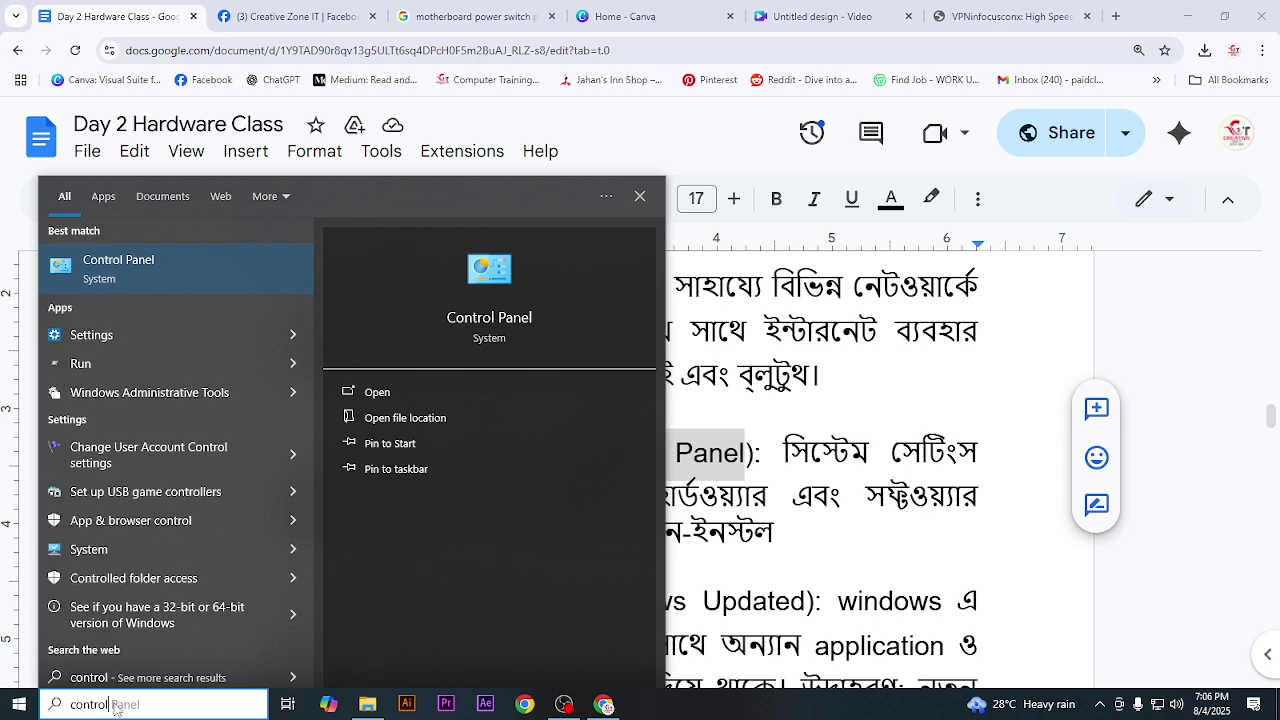
{"action": "left_click", "coordinate": [152, 270]}
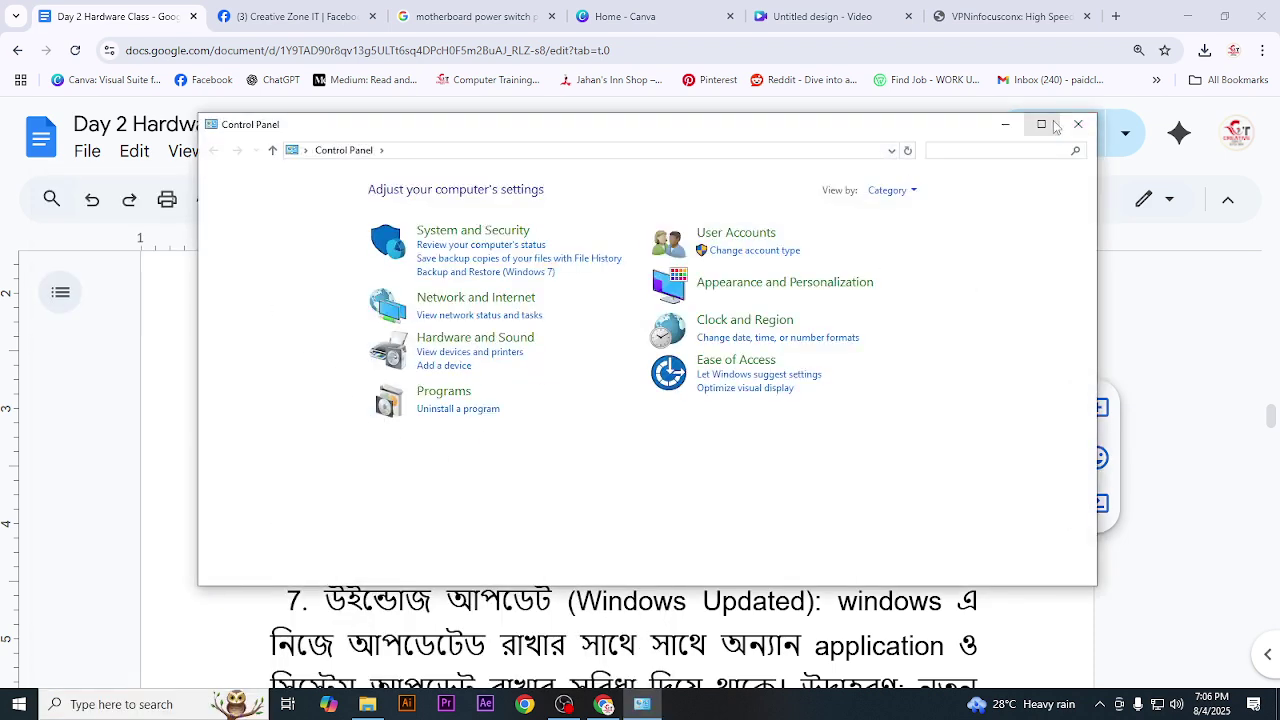
{"action": "left_click", "coordinate": [1041, 124]}
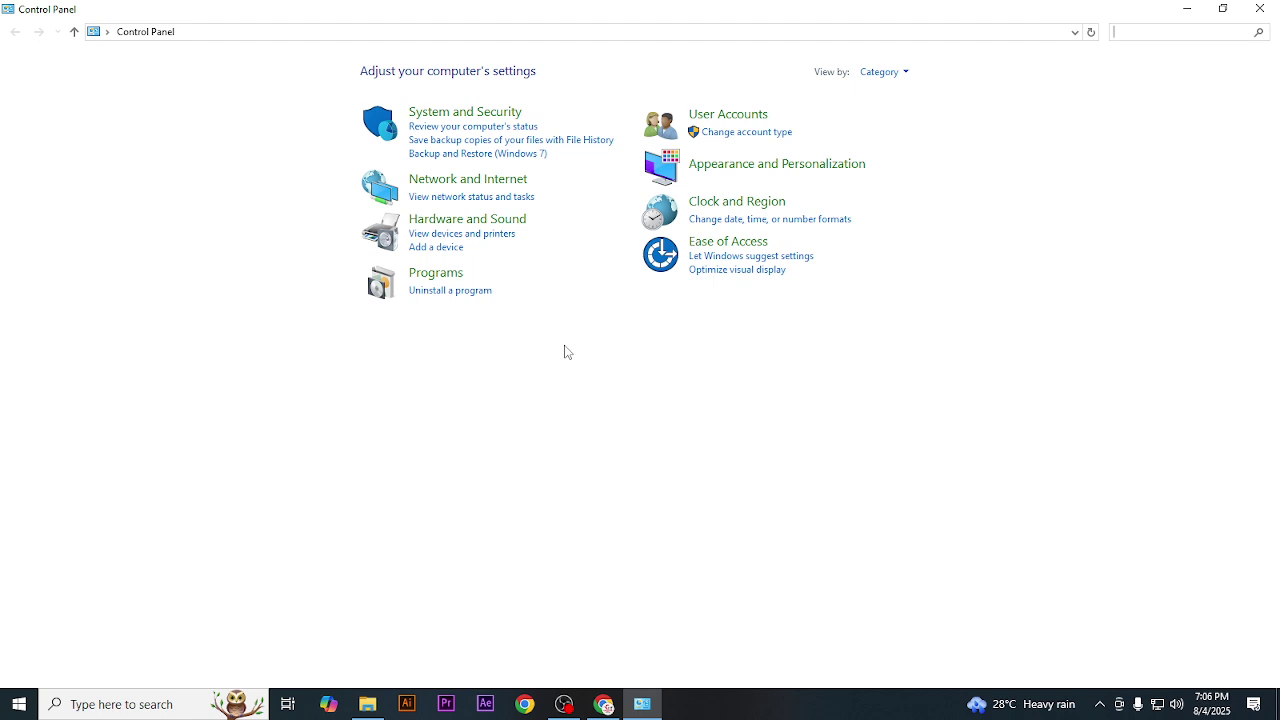
- Switch the Control Panel view between Large icons and Small icons, and return it to Category
{"action": "left_click", "coordinate": [900, 72]}
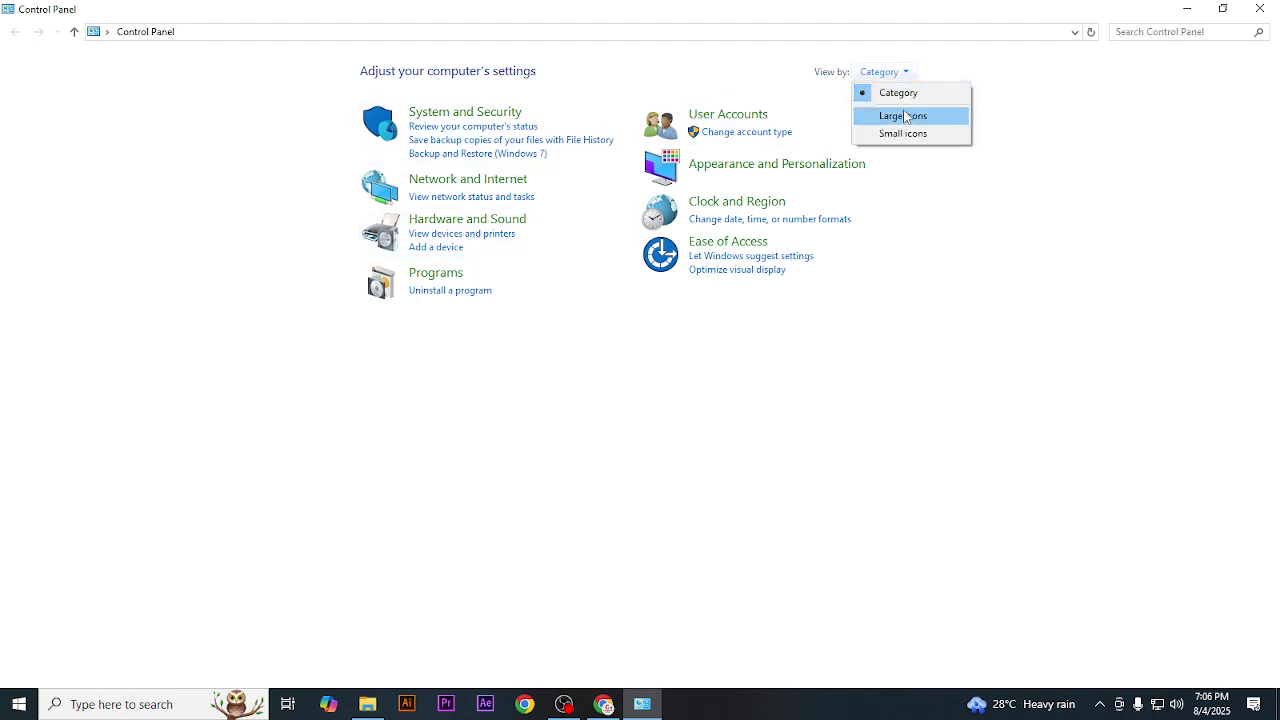
{"action": "left_click", "coordinate": [906, 117]}
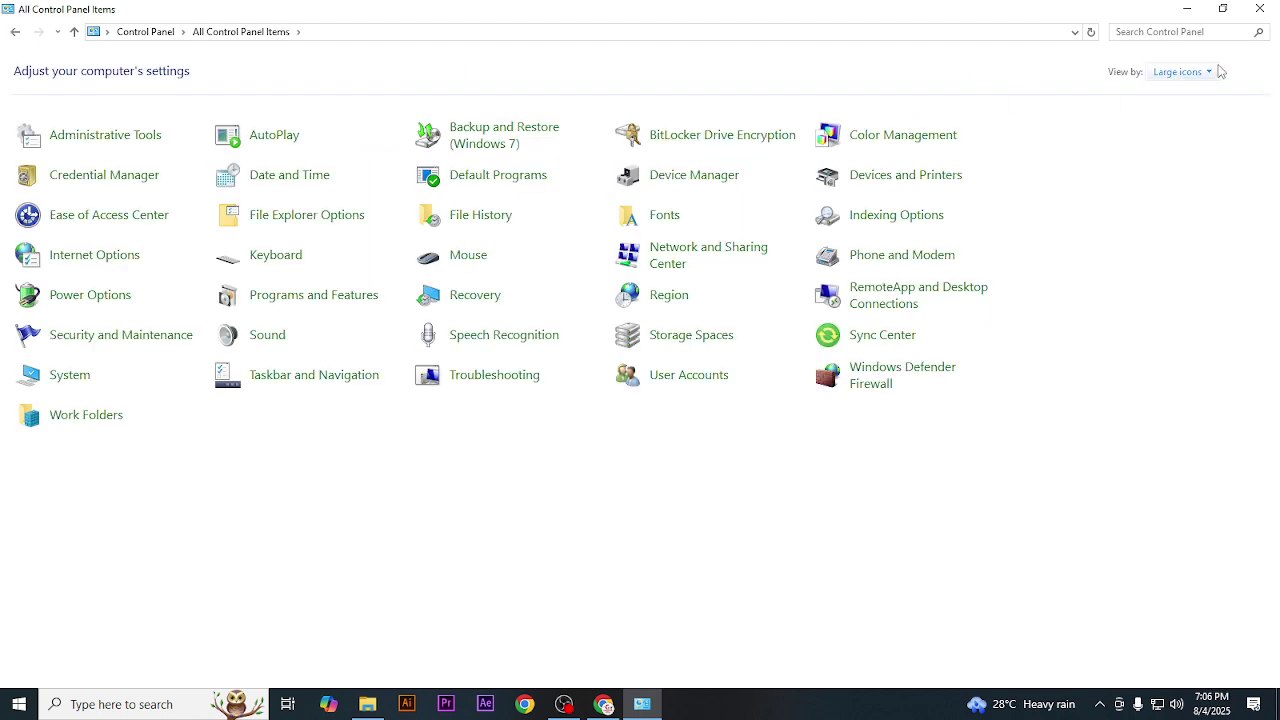
{"action": "left_click", "coordinate": [1180, 72]}
{"action": "left_click", "coordinate": [1188, 134]}
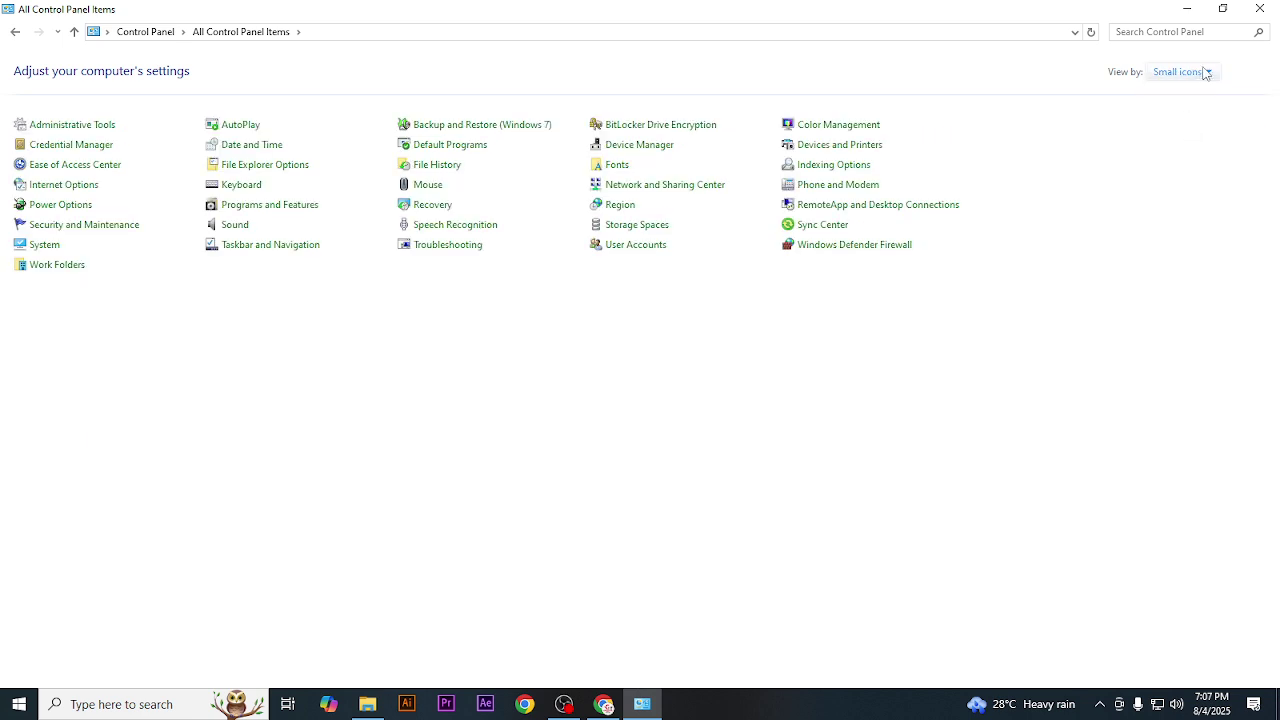
{"action": "left_click", "coordinate": [1198, 72]}
{"action": "left_click", "coordinate": [1195, 116]}
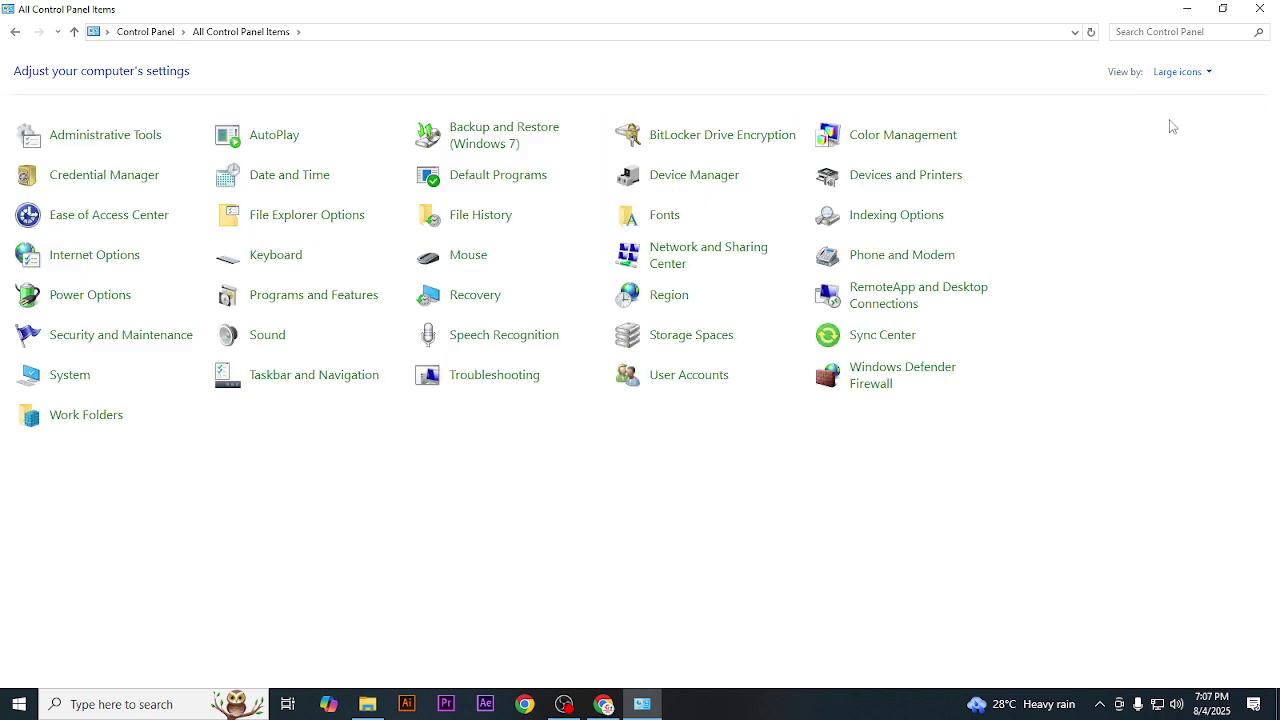
{"action": "left_click", "coordinate": [1205, 76]}
{"action": "left_click", "coordinate": [1180, 92]}
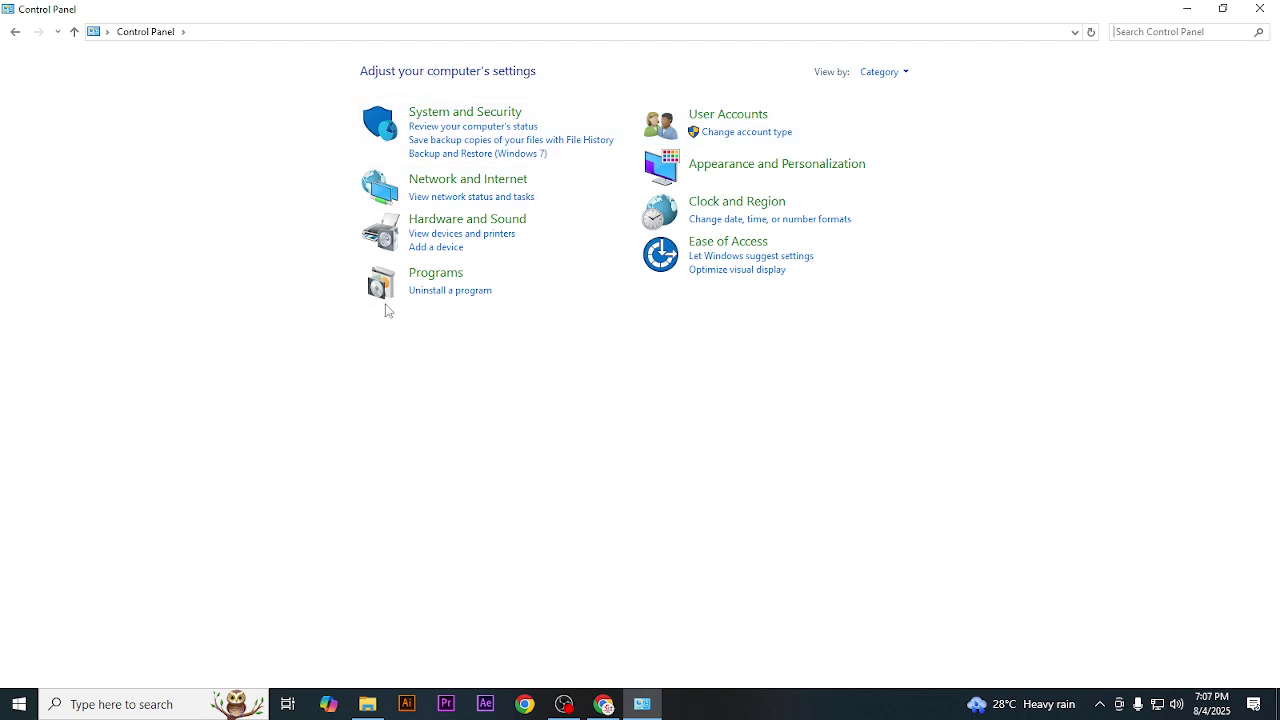
- View the list of installed programs in Control Panel, and clear the open windows to show the desktop
{"action": "left_click", "coordinate": [435, 291]}
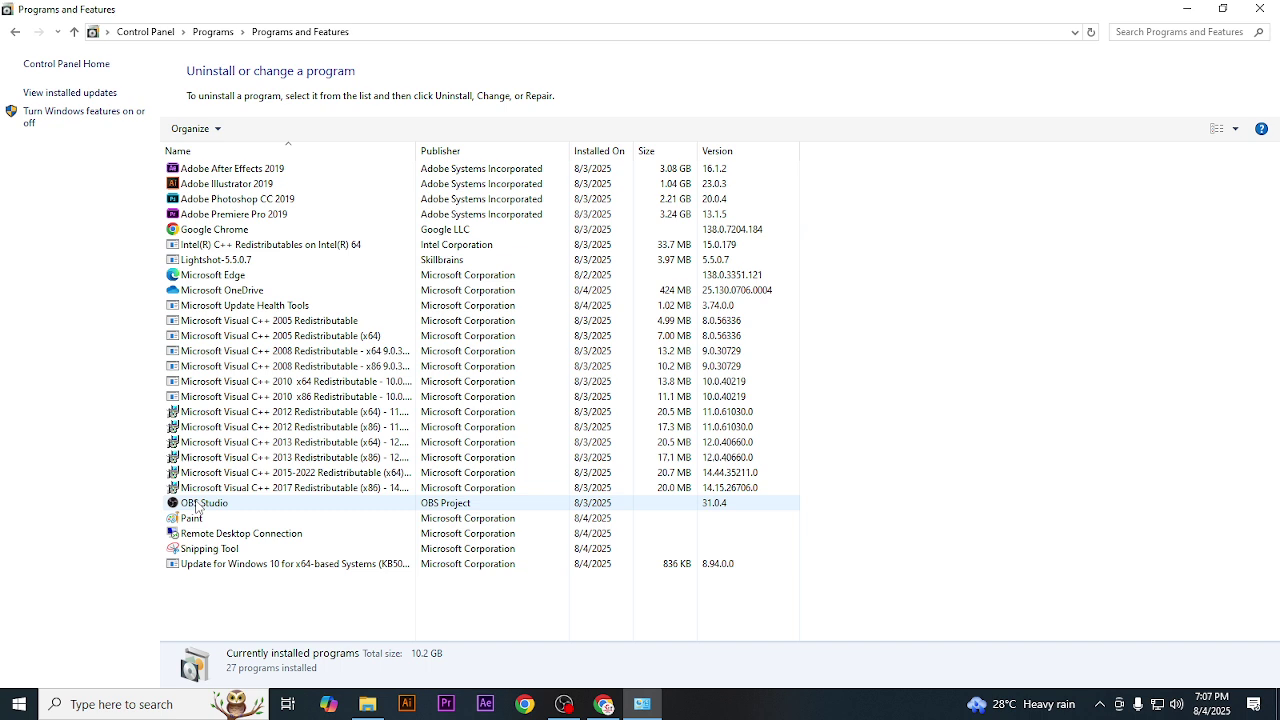
{"action": "left_click", "coordinate": [1261, 12]}
{"action": "left_click", "coordinate": [1192, 12]}
- Open the Downloads folder through This PC and launch the downloaded vpnsetup installer
{"action": "double_click", "coordinate": [33, 28]}
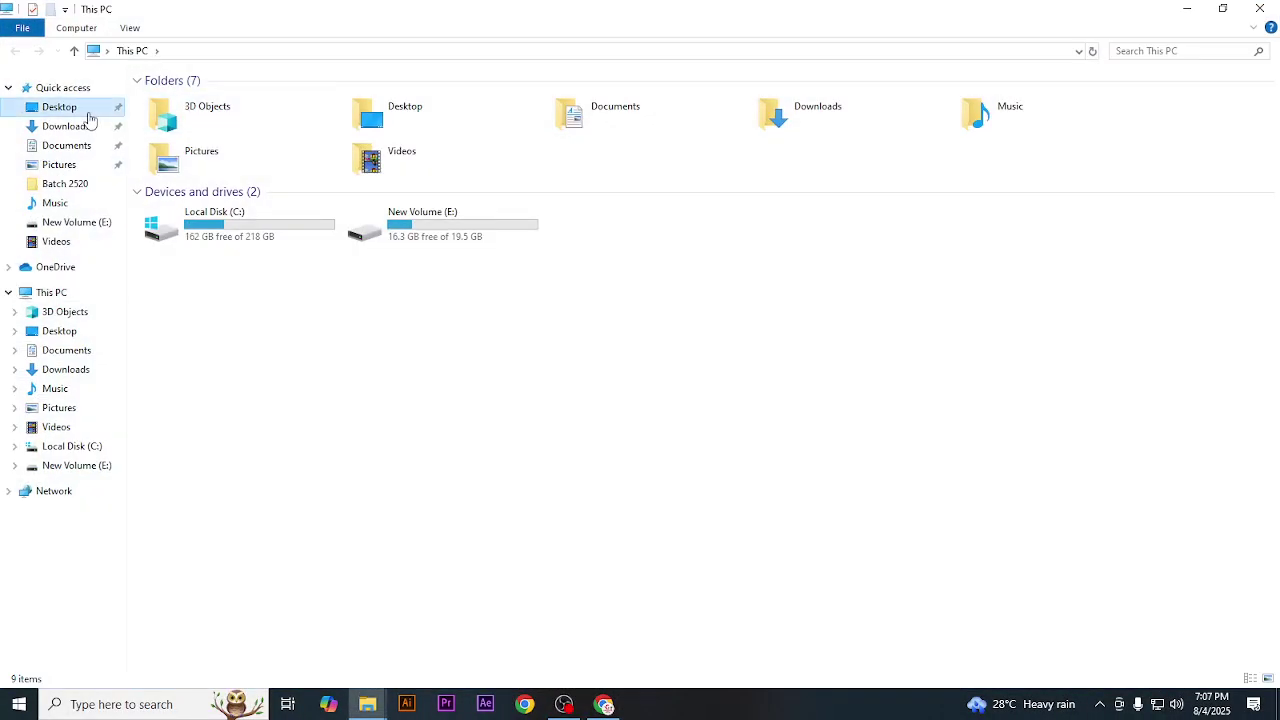
{"action": "left_click", "coordinate": [88, 112]}
{"action": "left_click", "coordinate": [66, 127]}
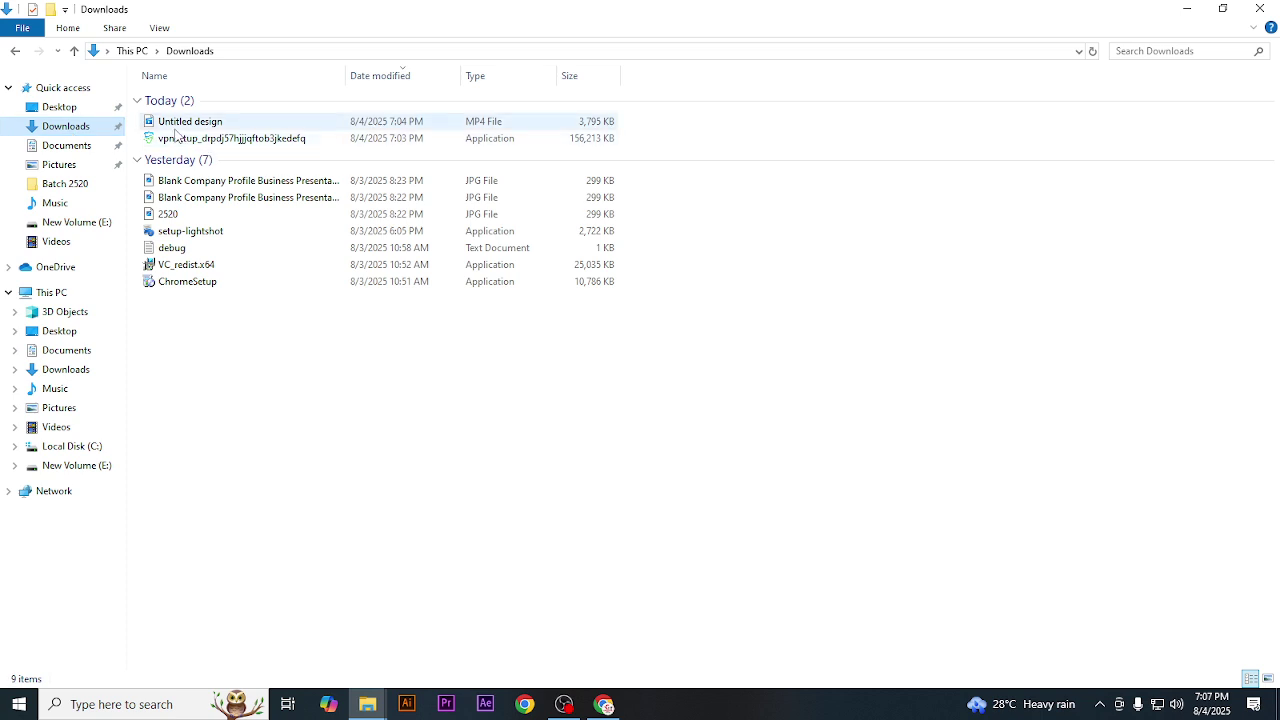
{"action": "left_click", "coordinate": [269, 146]}
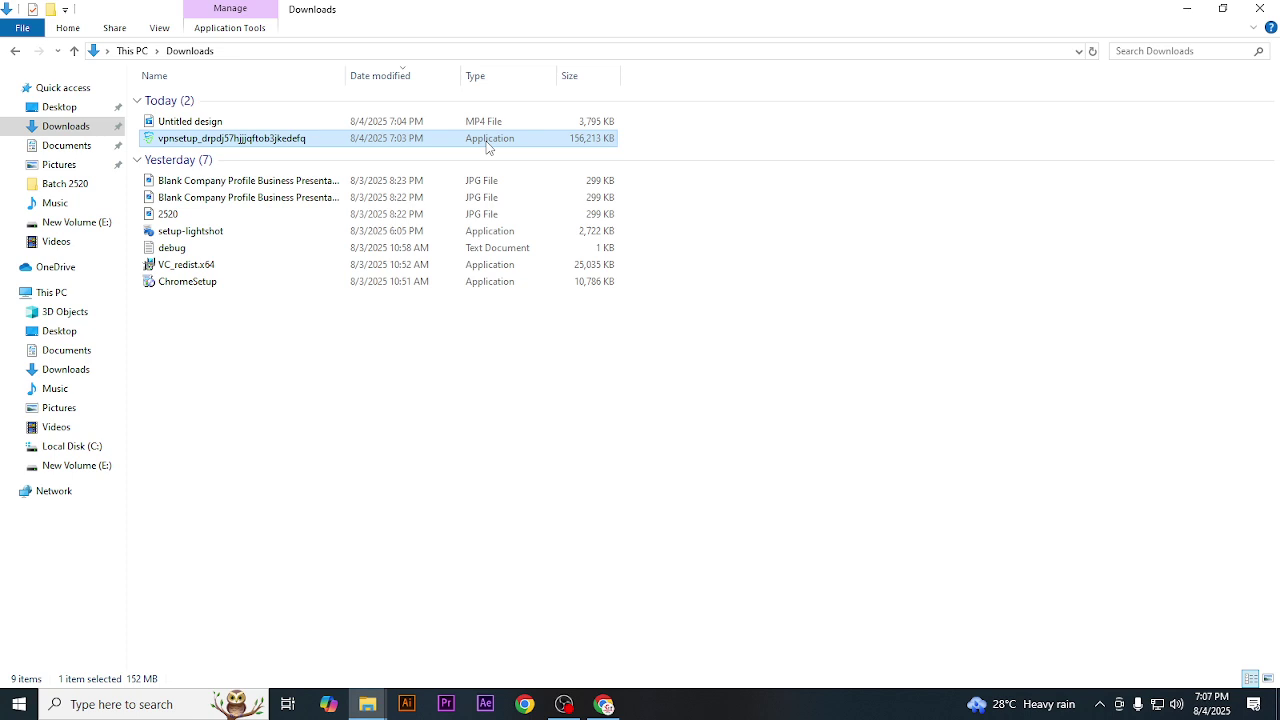
{"action": "double_click", "coordinate": [283, 146]}
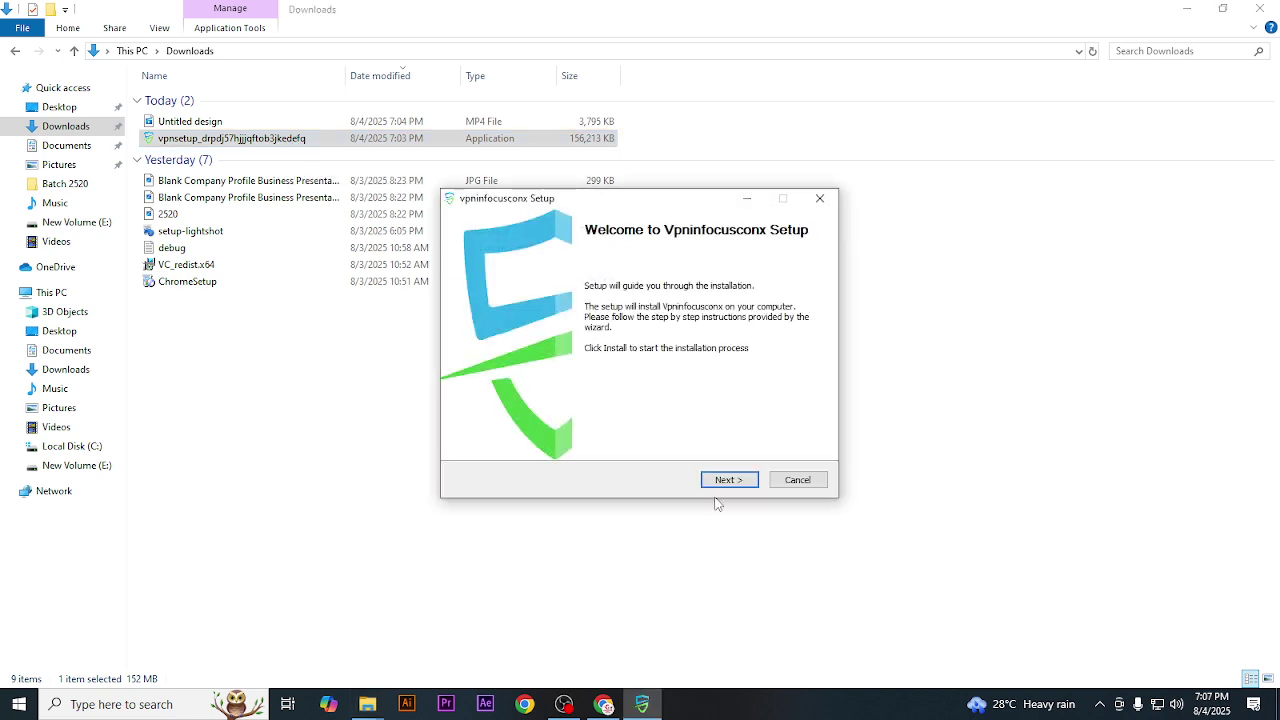
- Accept both license agreement pages in the vpninfocusconx setup and start the installation
{"action": "left_click", "coordinate": [724, 484]}
{"action": "left_click", "coordinate": [489, 447]}
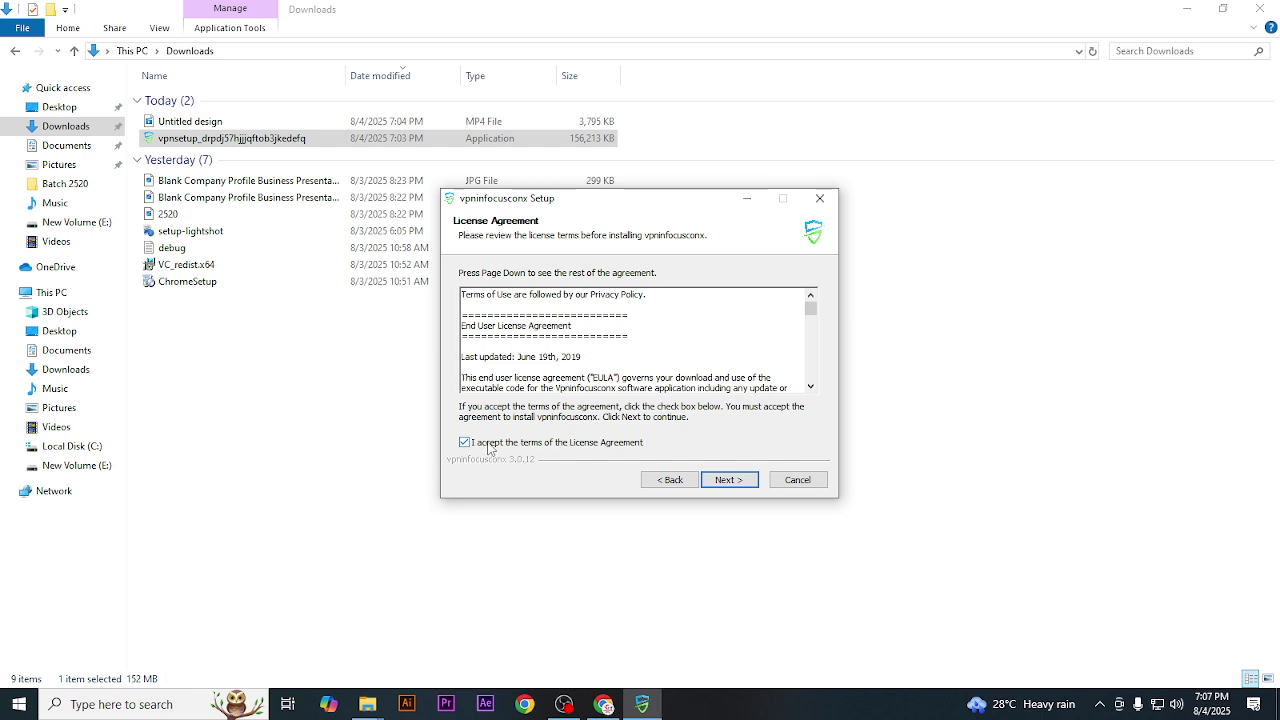
{"action": "left_click", "coordinate": [729, 480]}
{"action": "left_click", "coordinate": [465, 443]}
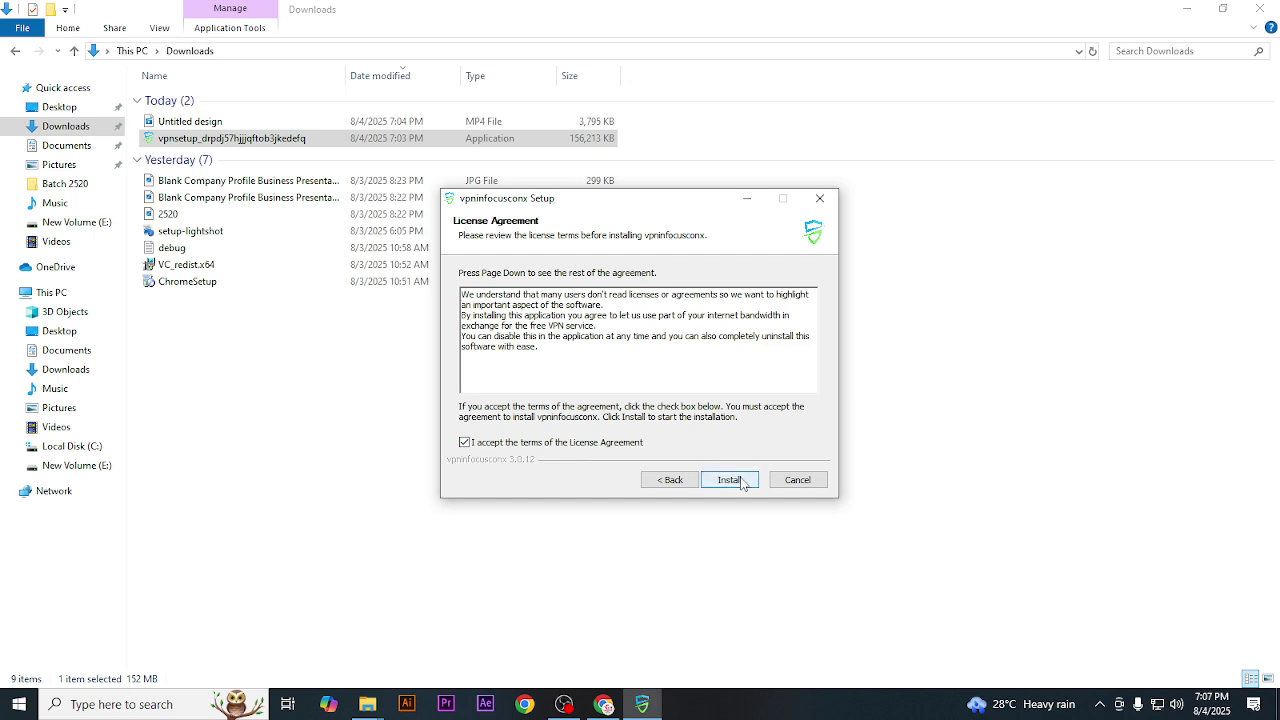
{"action": "left_click", "coordinate": [729, 480]}
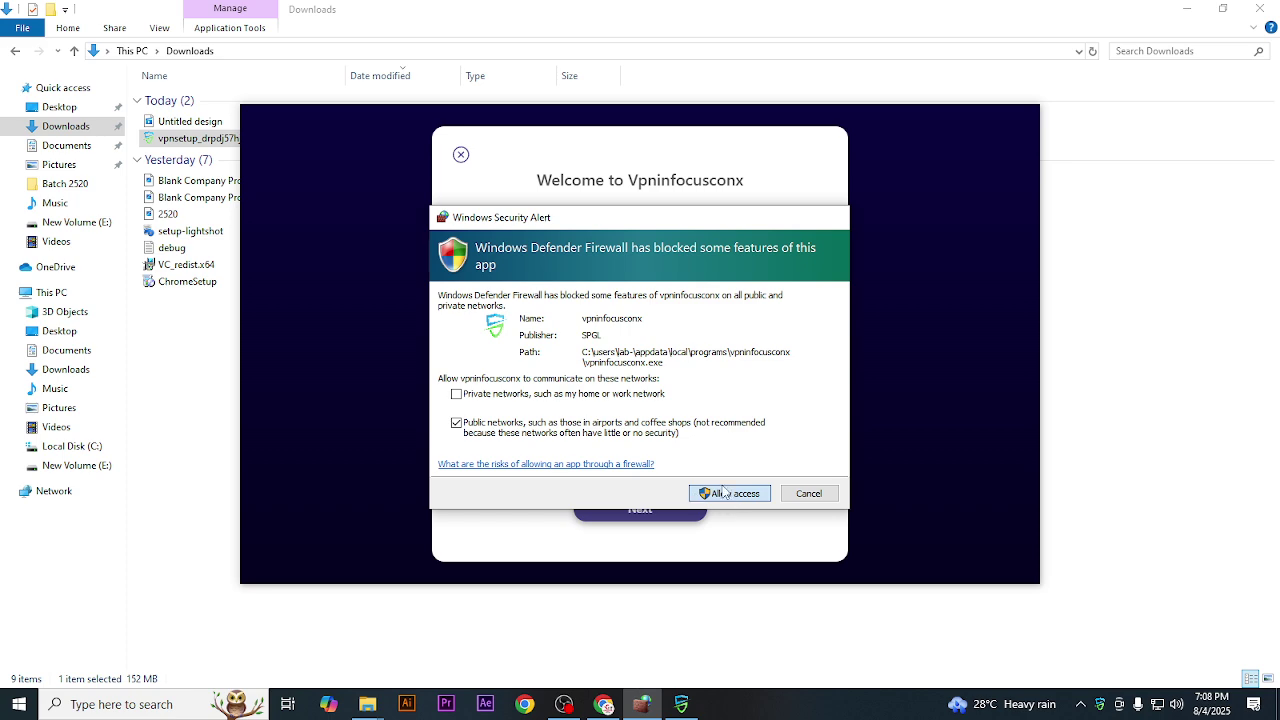
- Allow vpninfocusconx through the firewall on public networks and complete its welcome pages to reach the connection screen
{"action": "left_click", "coordinate": [722, 494]}
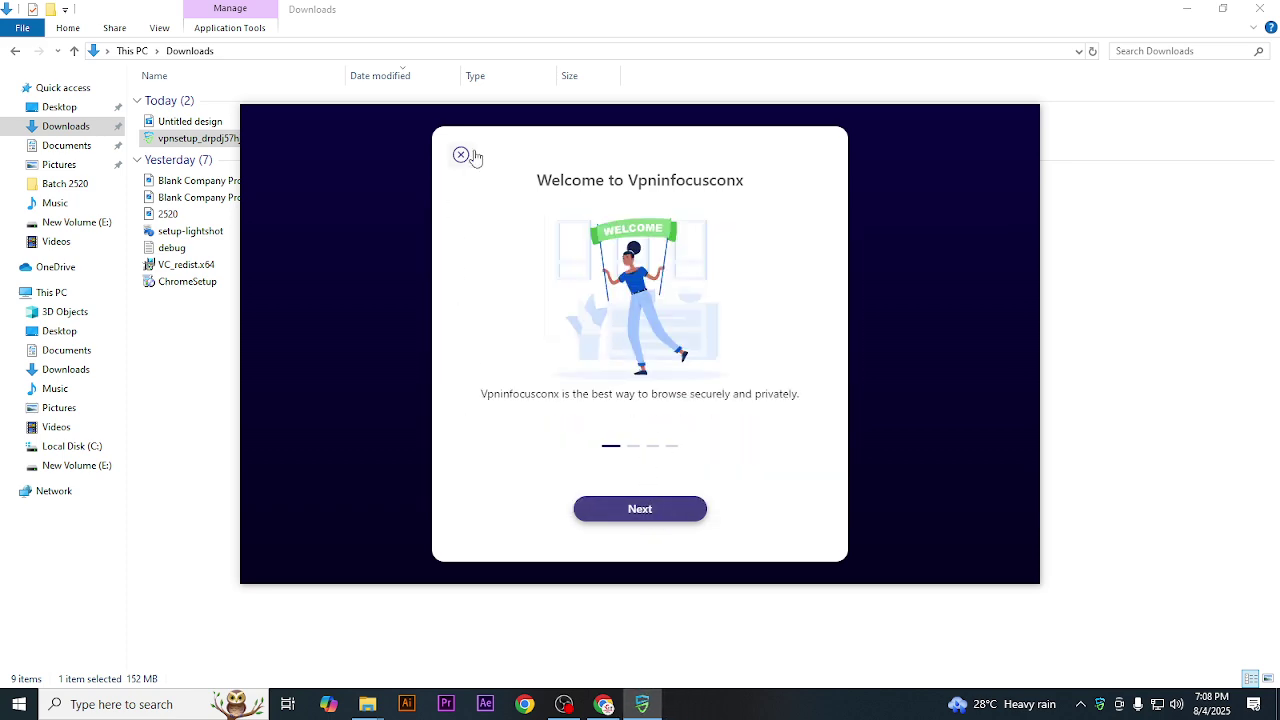
{"action": "left_click", "coordinate": [673, 516]}
{"action": "left_click", "coordinate": [670, 512]}
{"action": "left_click", "coordinate": [669, 512]}
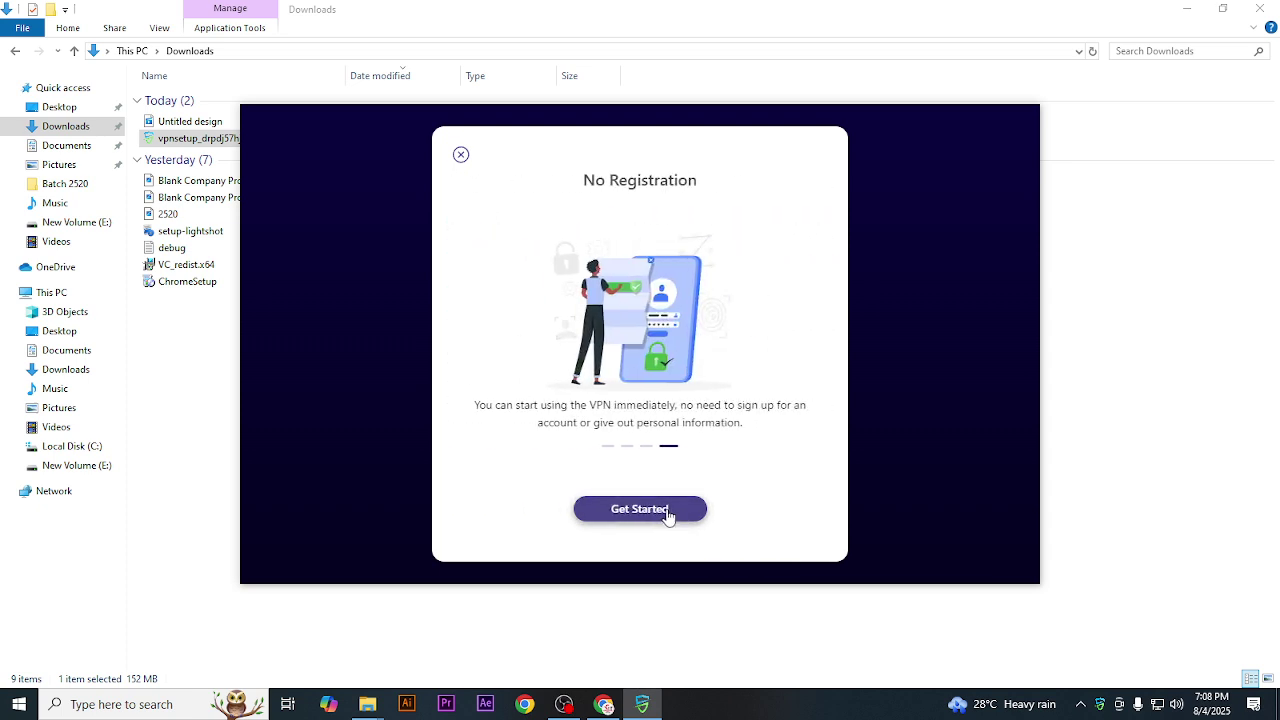
{"action": "left_click", "coordinate": [668, 512]}
{"action": "left_click", "coordinate": [640, 493]}
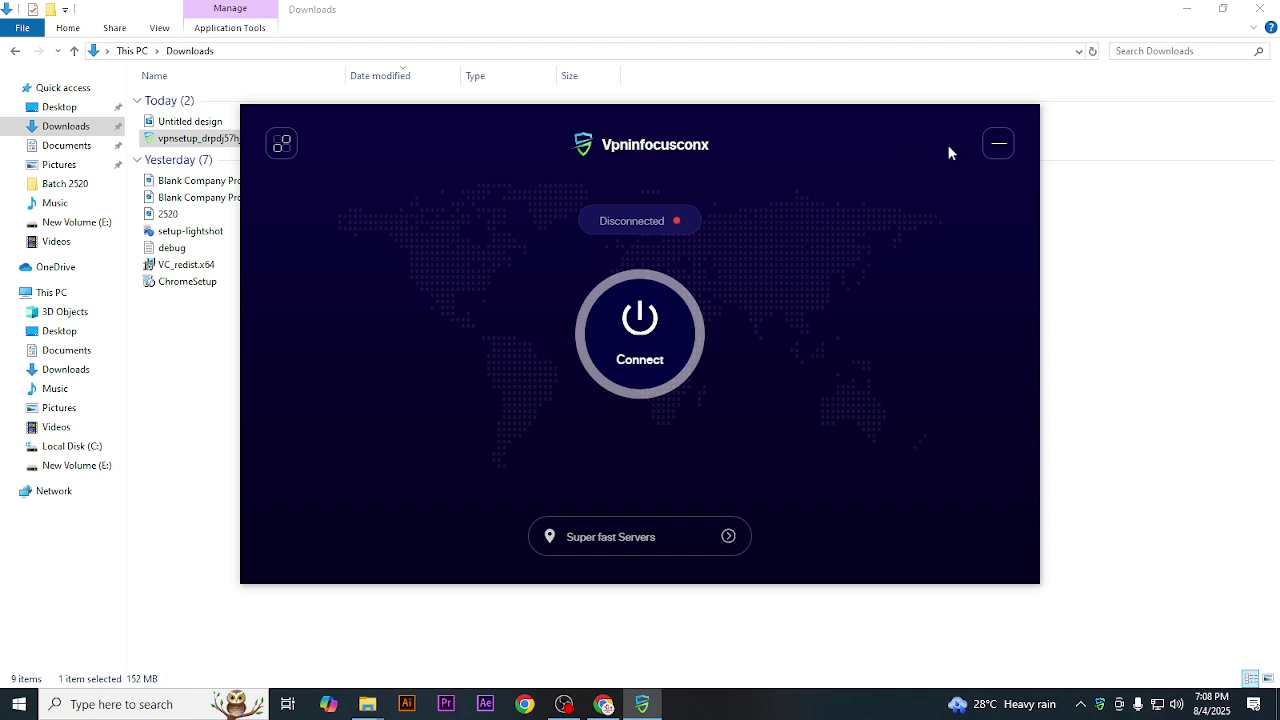
- Clear the Vpninfocusconx and Downloads windows off the screen and refresh the desktop
{"action": "left_click", "coordinate": [999, 147]}
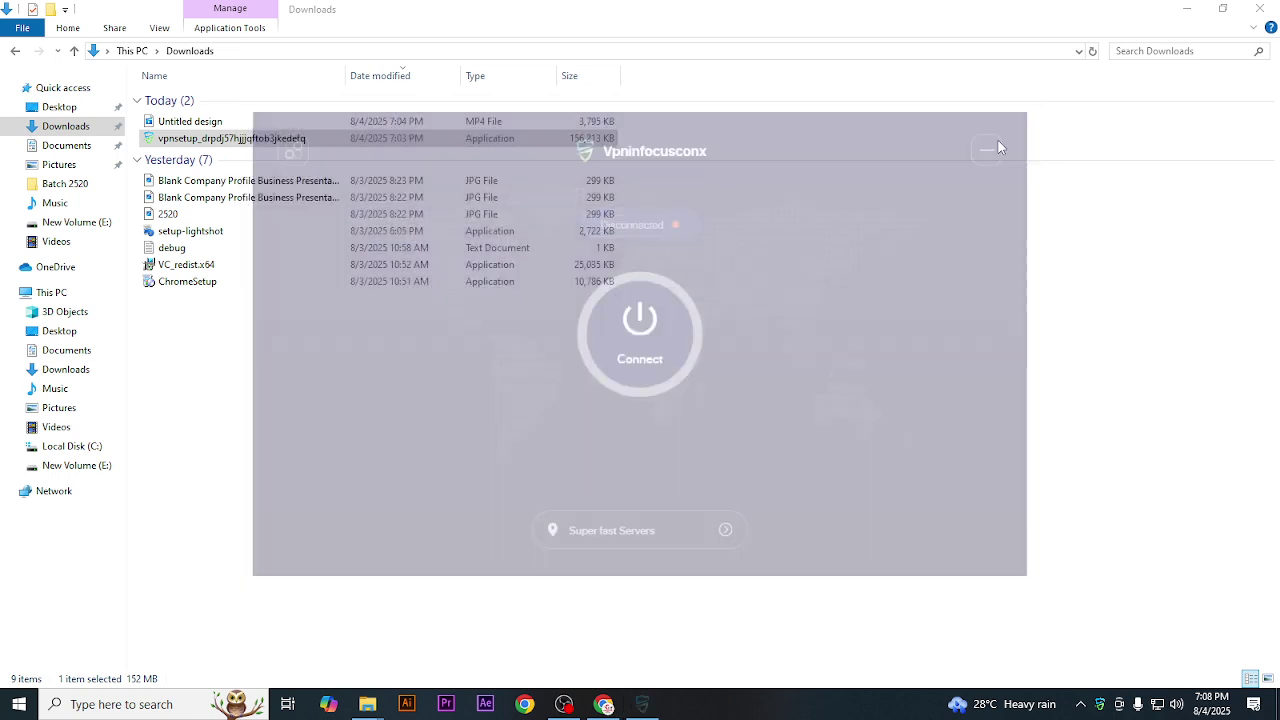
{"action": "left_click", "coordinate": [1259, 8]}
{"action": "right_click", "coordinate": [531, 312]}
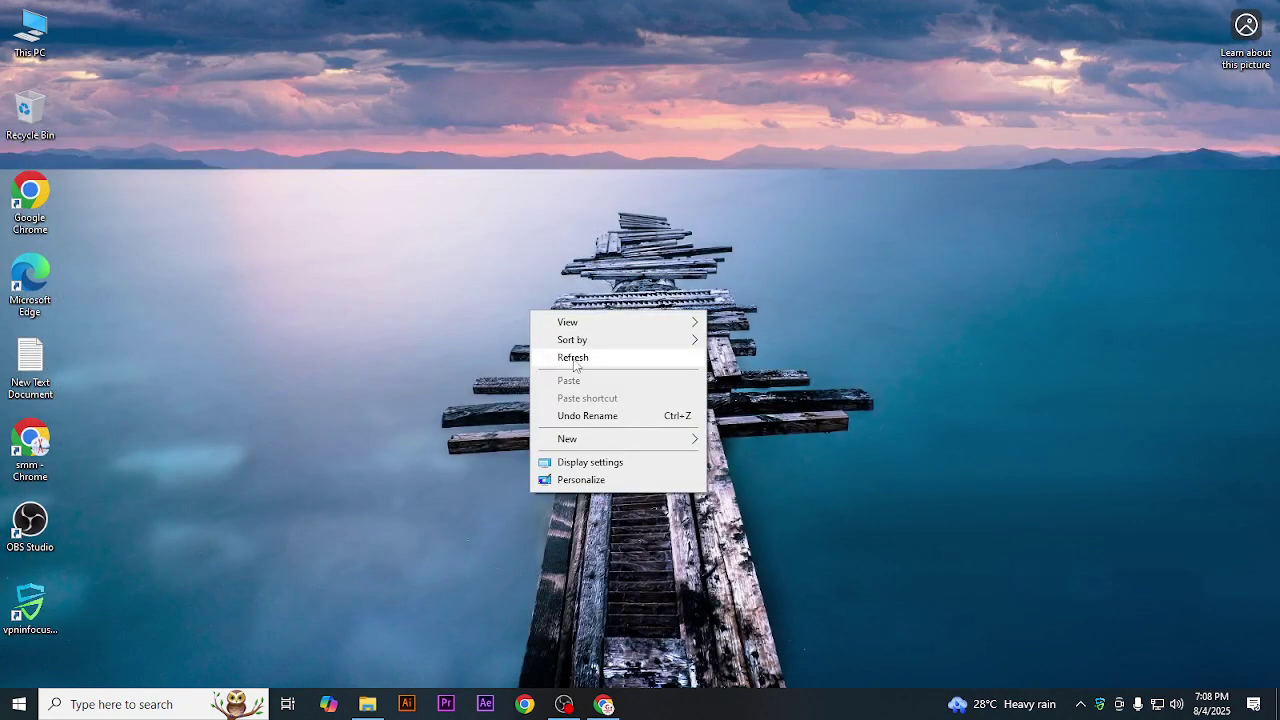
{"action": "left_click", "coordinate": [573, 358]}
{"action": "left_click", "coordinate": [95, 706]}
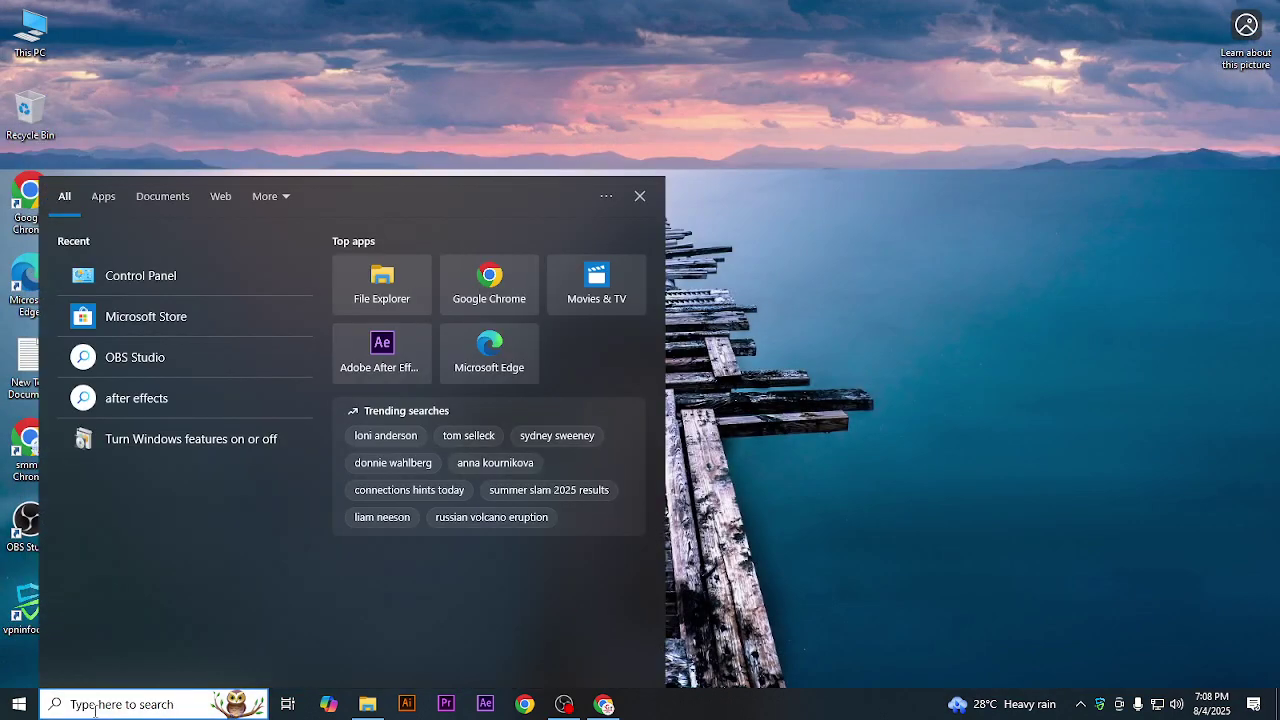
{"action": "left_click", "coordinate": [728, 195]}
{"action": "right_click", "coordinate": [405, 149]}
{"action": "left_click", "coordinate": [449, 197]}
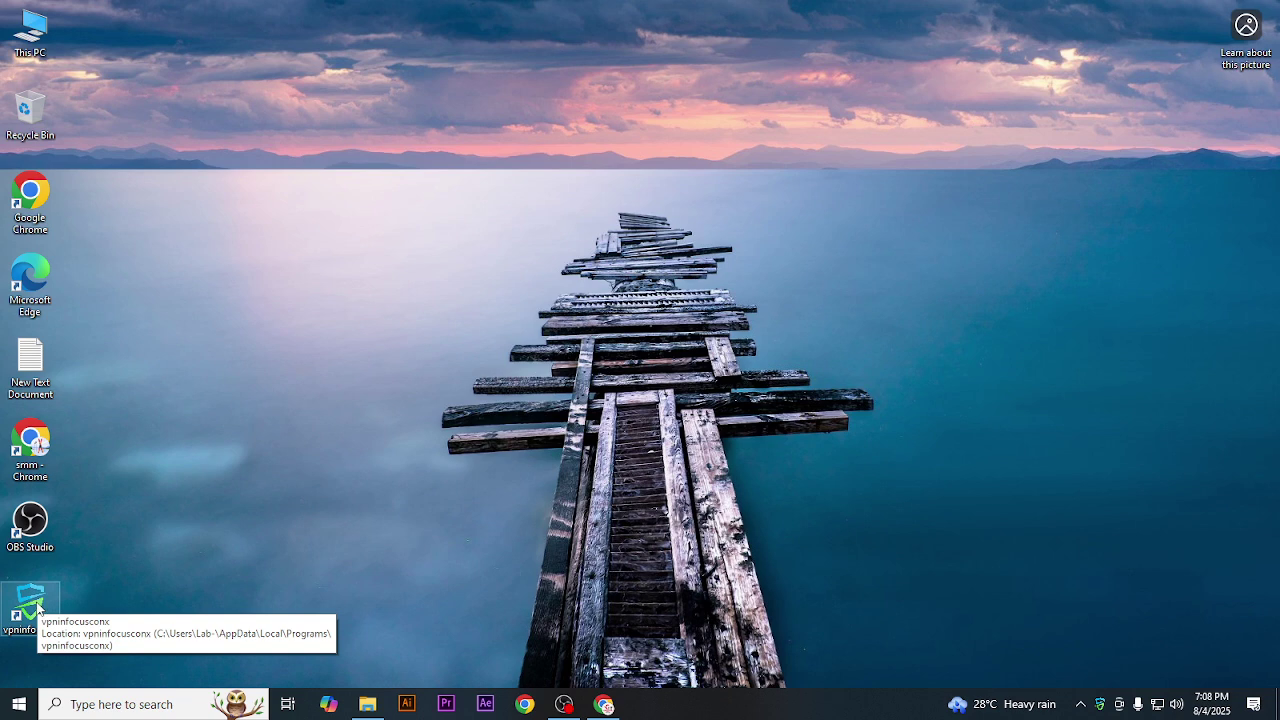
{"action": "right_click", "coordinate": [288, 321]}
{"action": "left_click", "coordinate": [330, 366]}
- Reopen Control Panel from the recent Windows searches and show the list of programs that can be uninstalled
{"action": "left_click", "coordinate": [66, 708]}
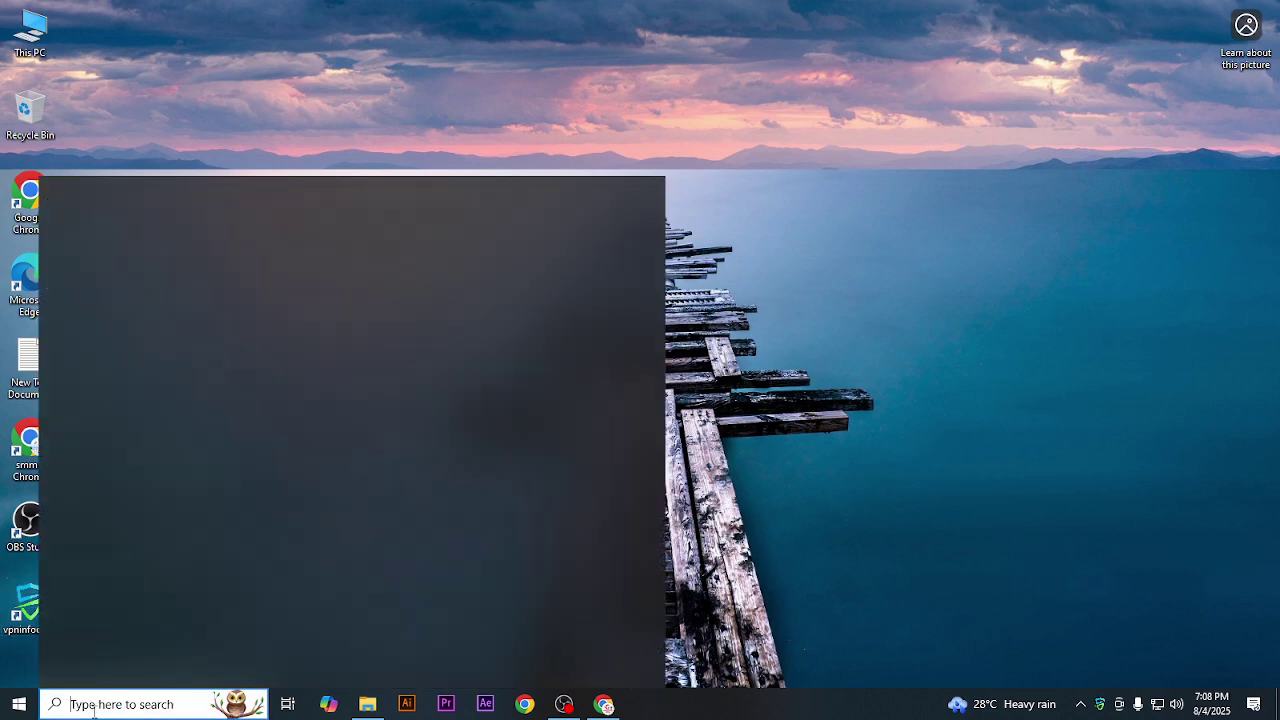
{"action": "left_click", "coordinate": [164, 288]}
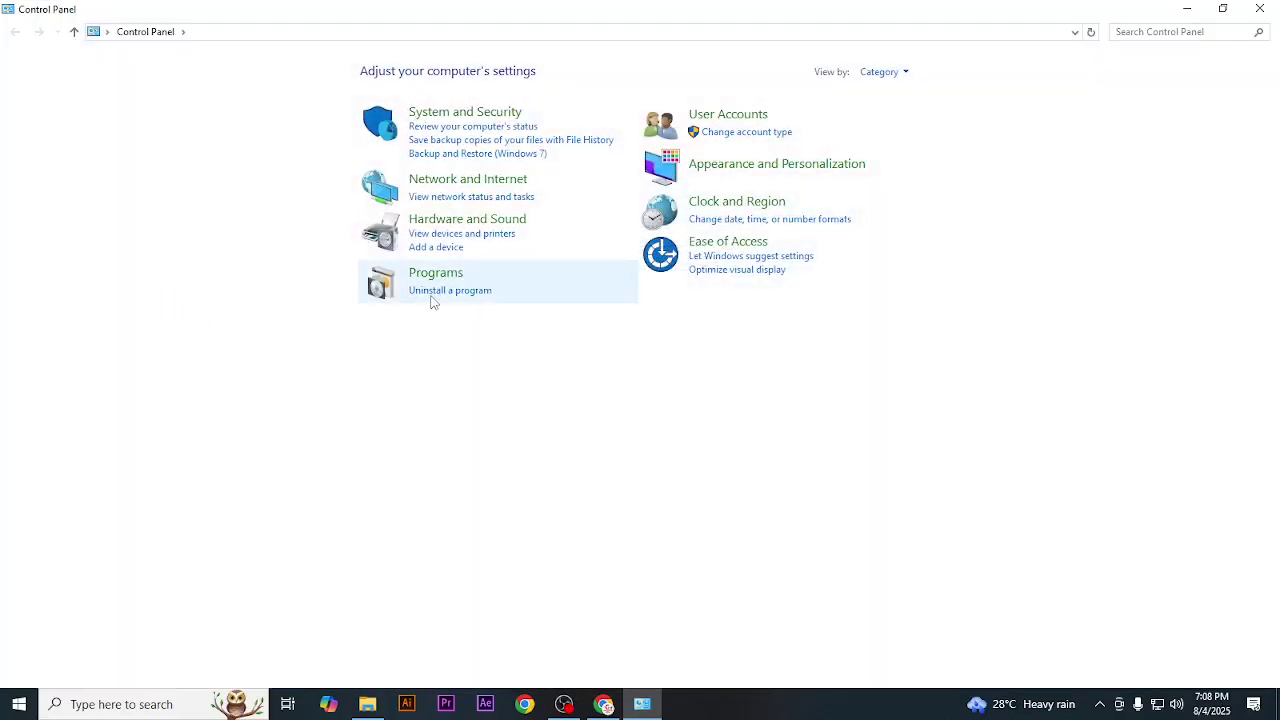
{"action": "left_click", "coordinate": [430, 292]}
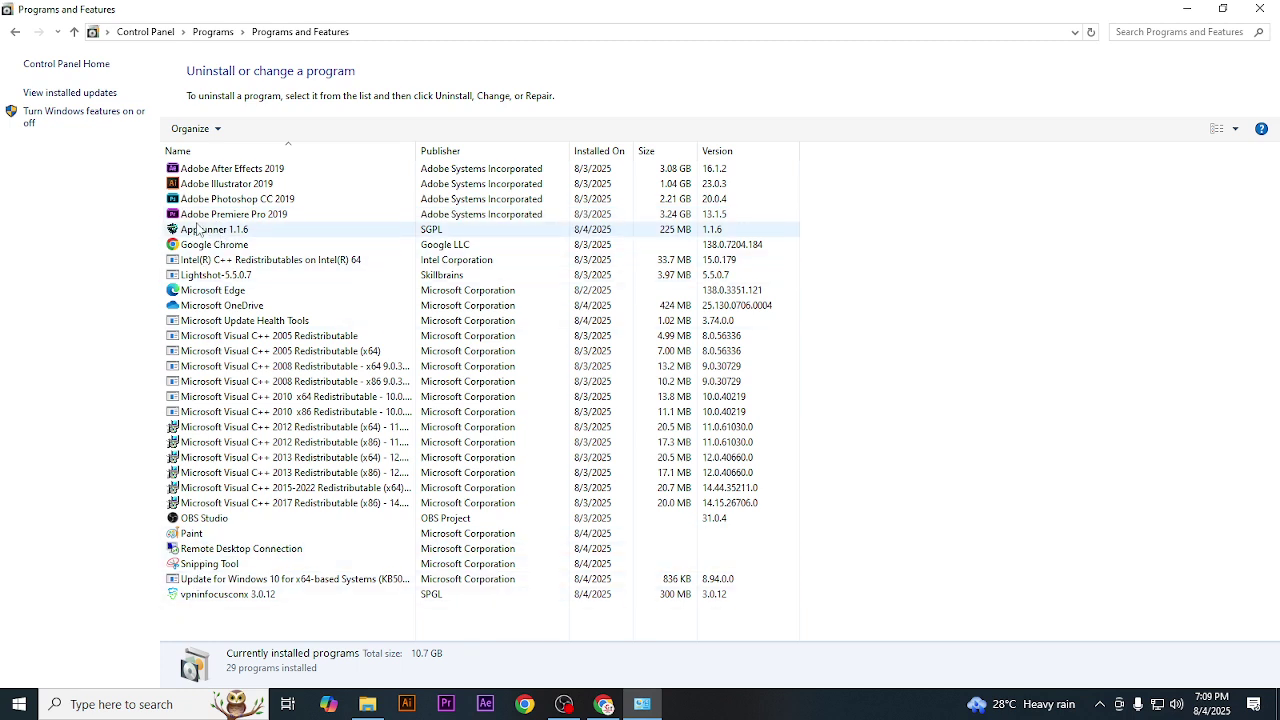
- Uninstall vpninfocusconx 3.0.12 from the installed programs and confirm its removal
{"action": "left_click", "coordinate": [200, 596]}
{"action": "double_click", "coordinate": [200, 596]}
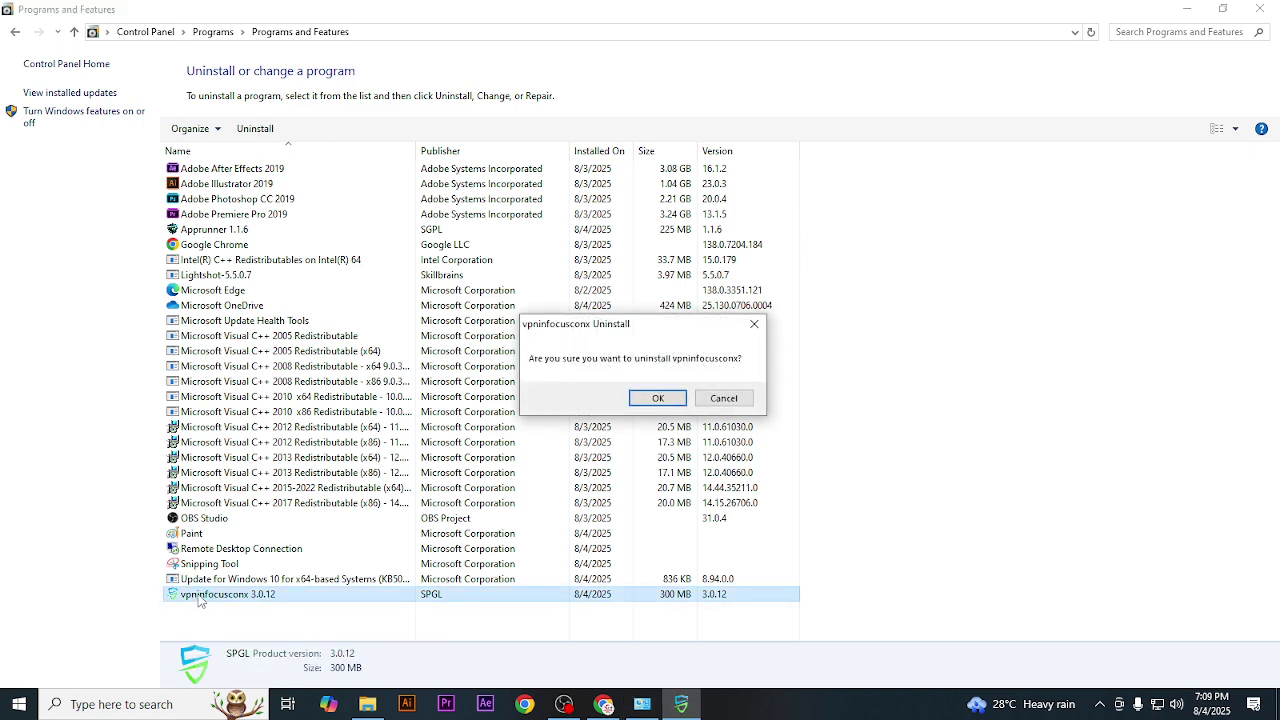
{"action": "left_click", "coordinate": [670, 400]}
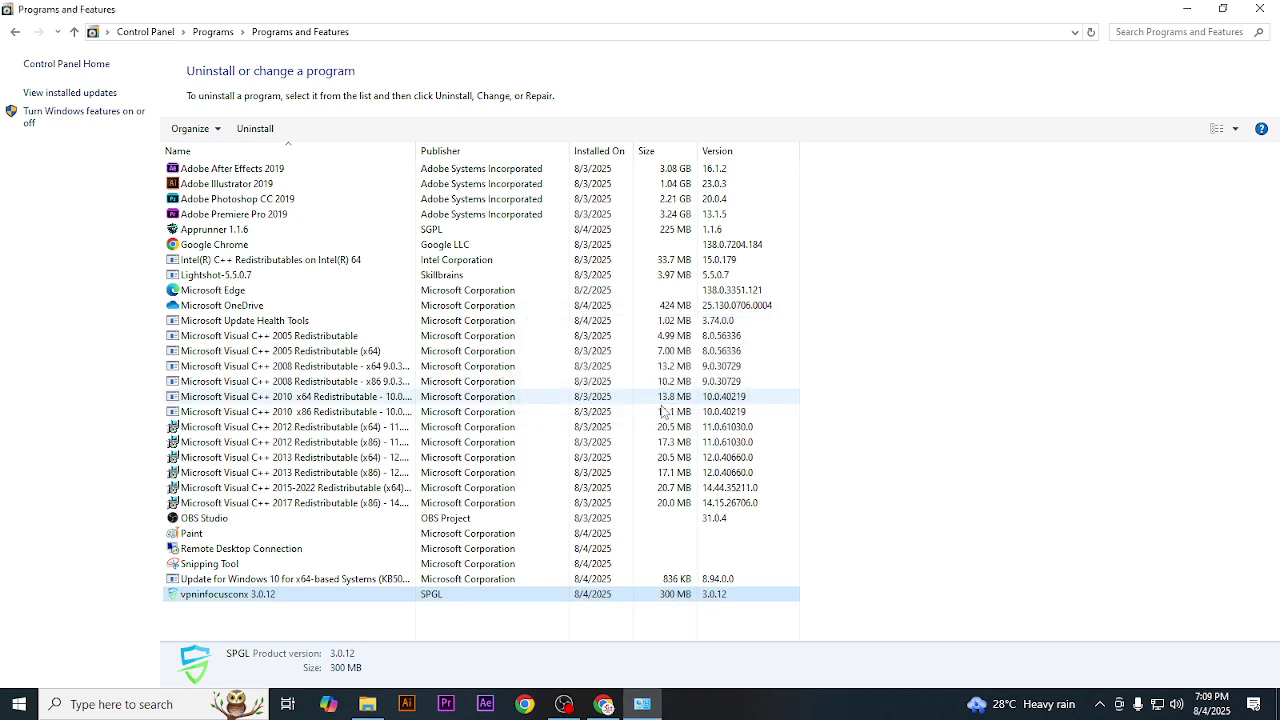
{"action": "left_click", "coordinate": [655, 408]}
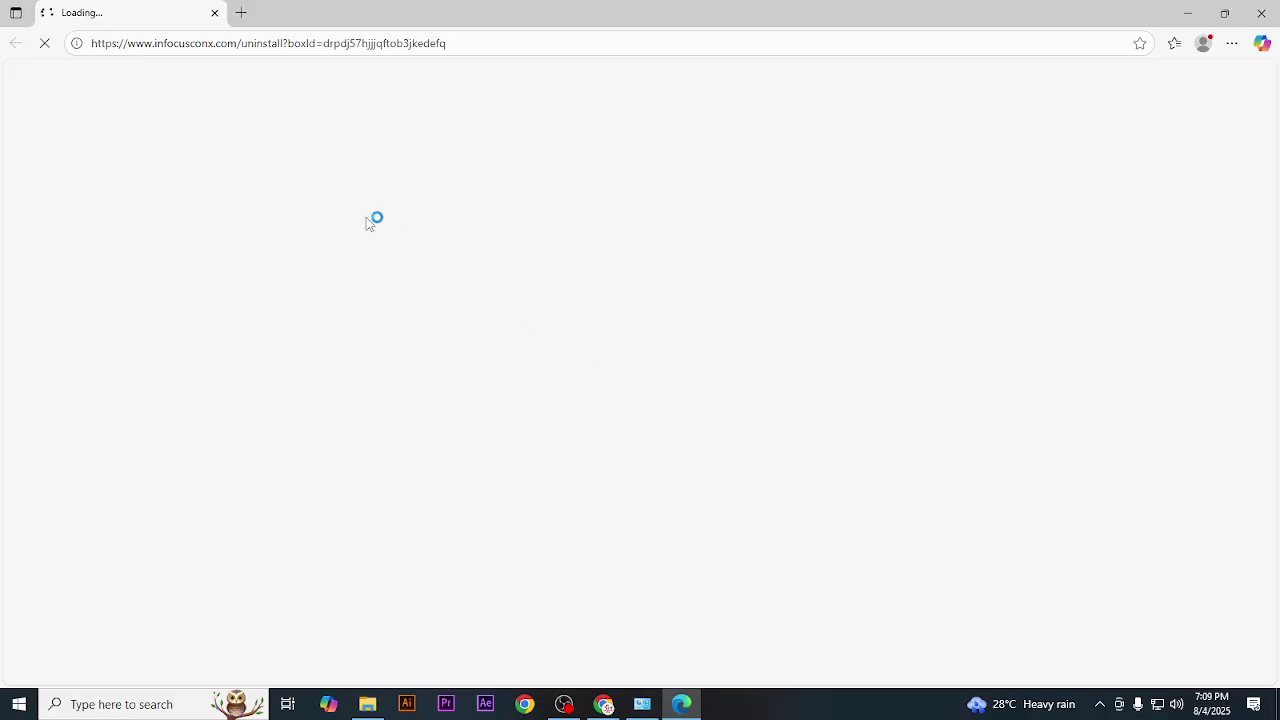
- Uninstall Apprunner 1.1.6 from the installed programs, letting the uninstaller shut the running app, and close the programs window
{"action": "left_click", "coordinate": [642, 704]}
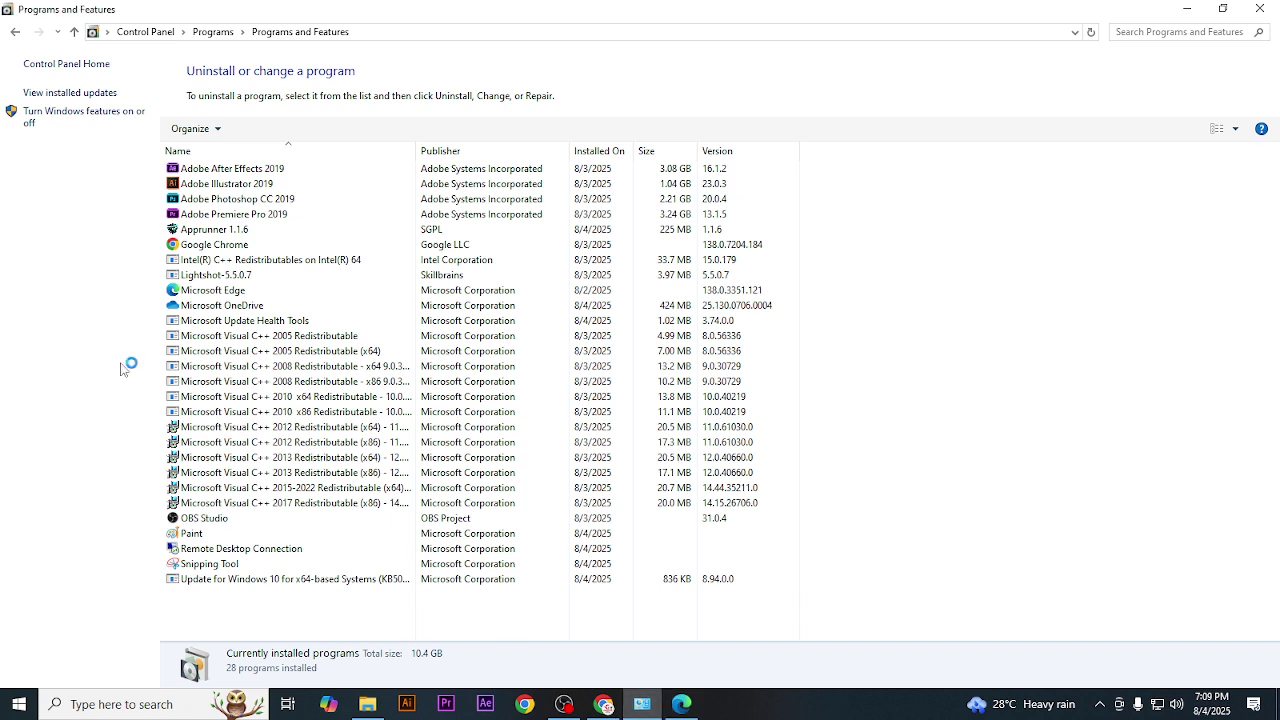
{"action": "left_click", "coordinate": [202, 233]}
{"action": "double_click", "coordinate": [201, 236]}
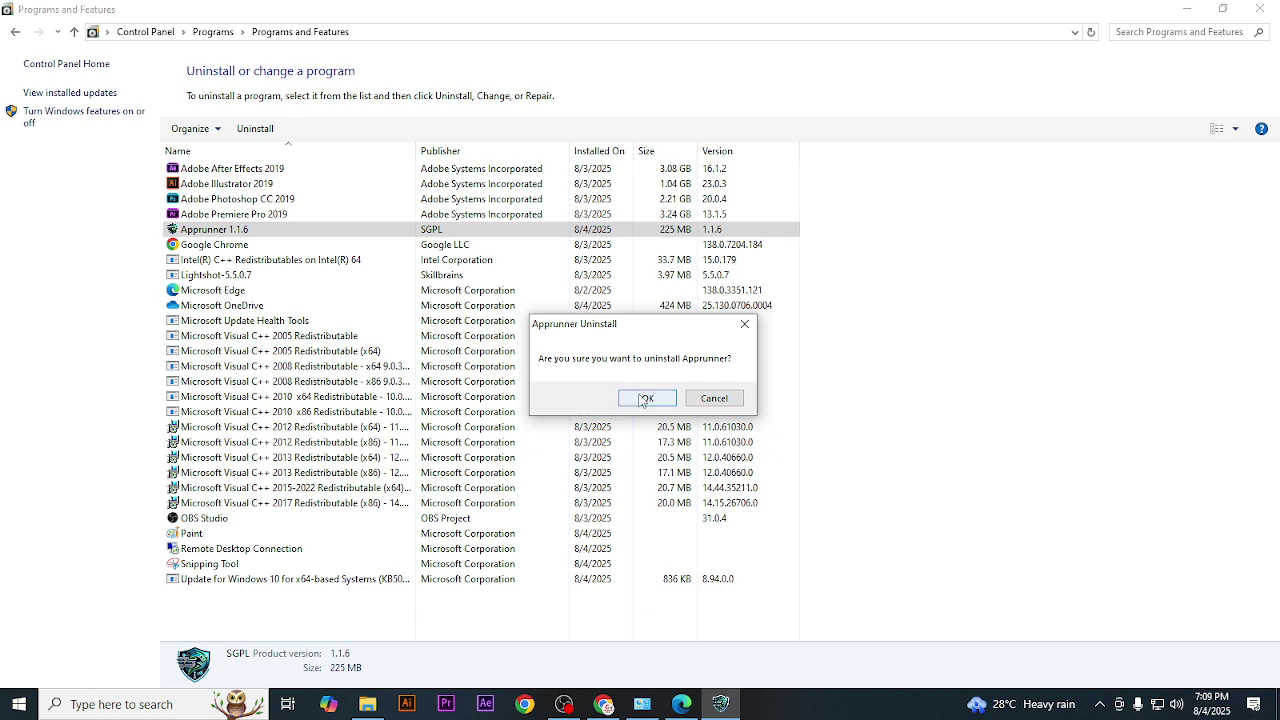
{"action": "left_click", "coordinate": [642, 399]}
{"action": "left_click", "coordinate": [649, 400]}
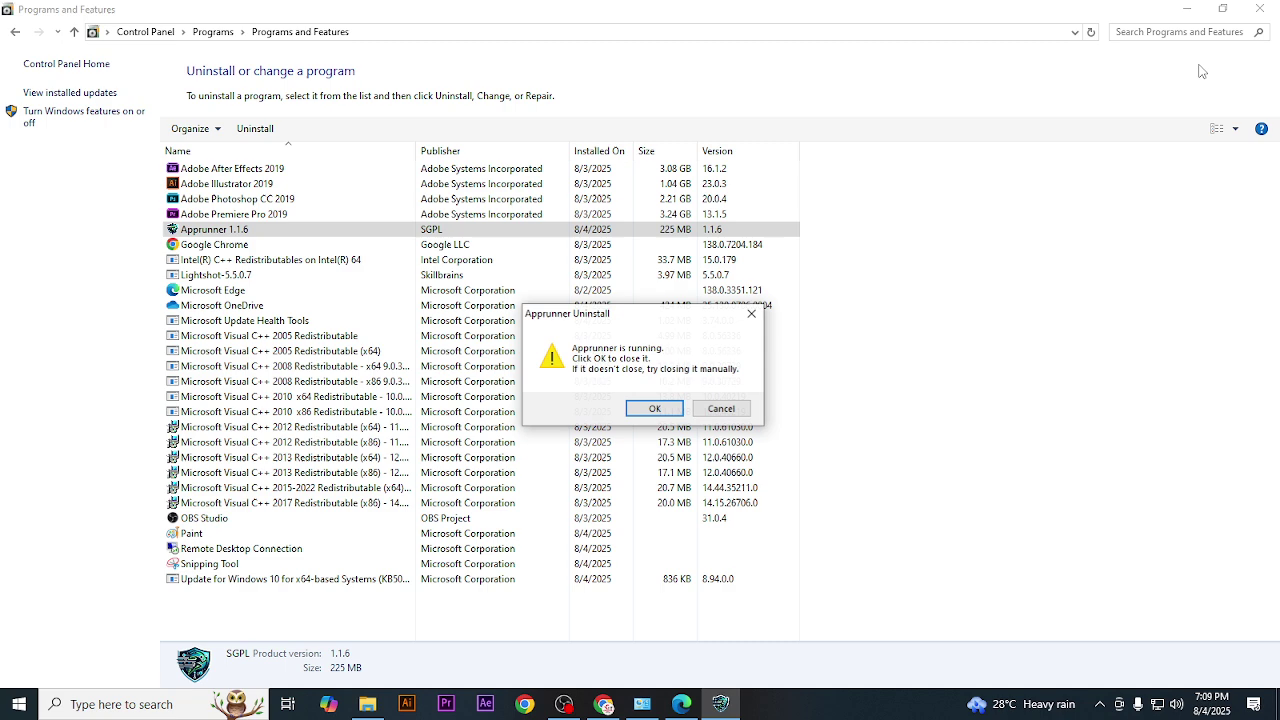
{"action": "left_click", "coordinate": [651, 408]}
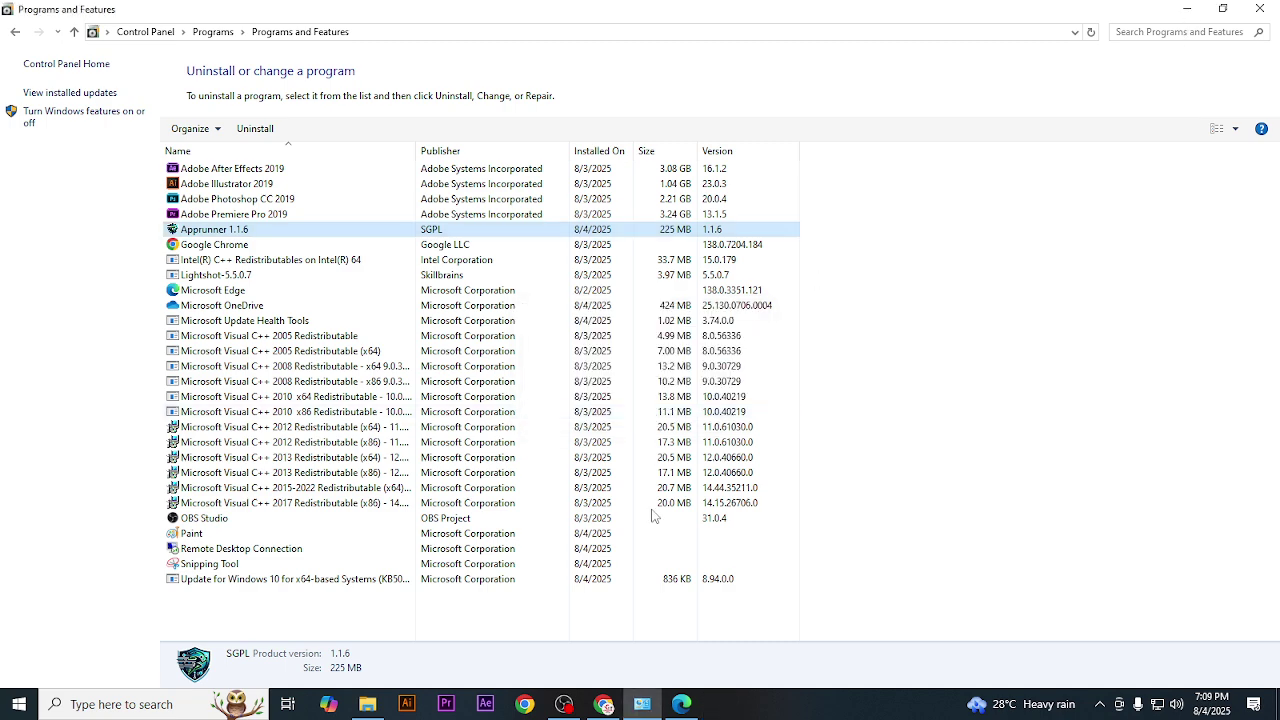
{"action": "left_click", "coordinate": [1101, 706]}
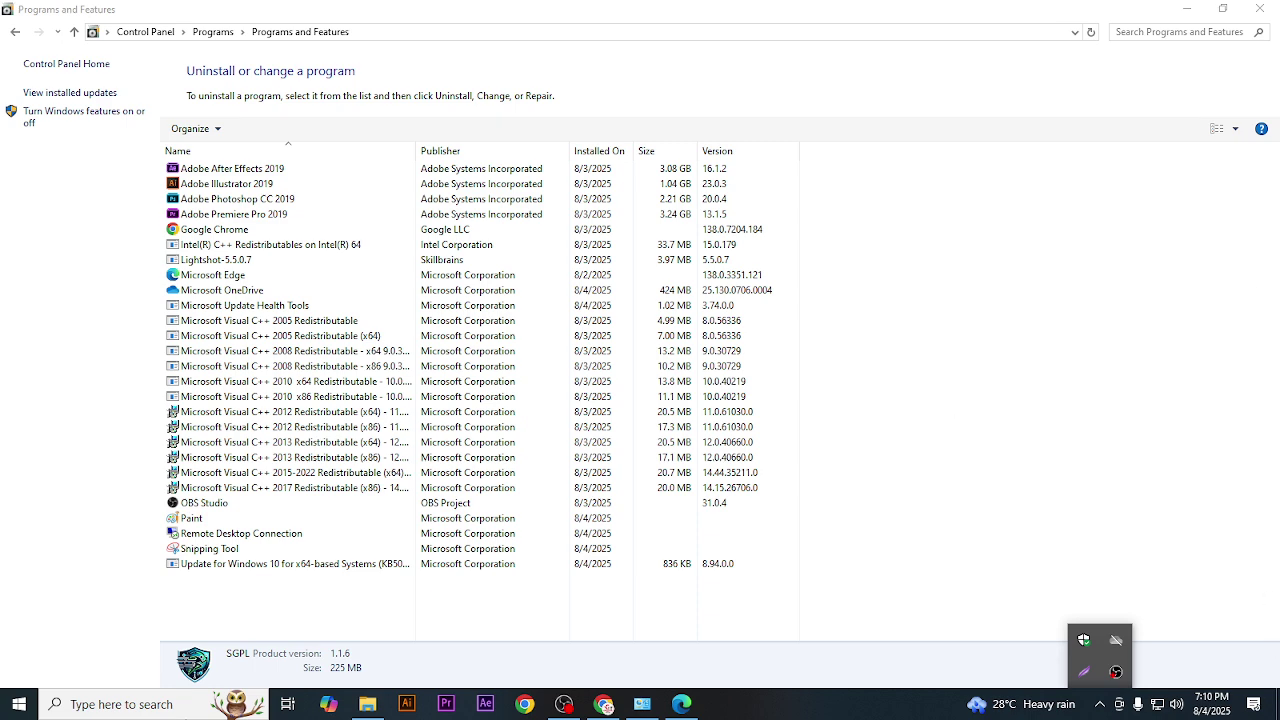
{"action": "left_click", "coordinate": [1270, 12]}
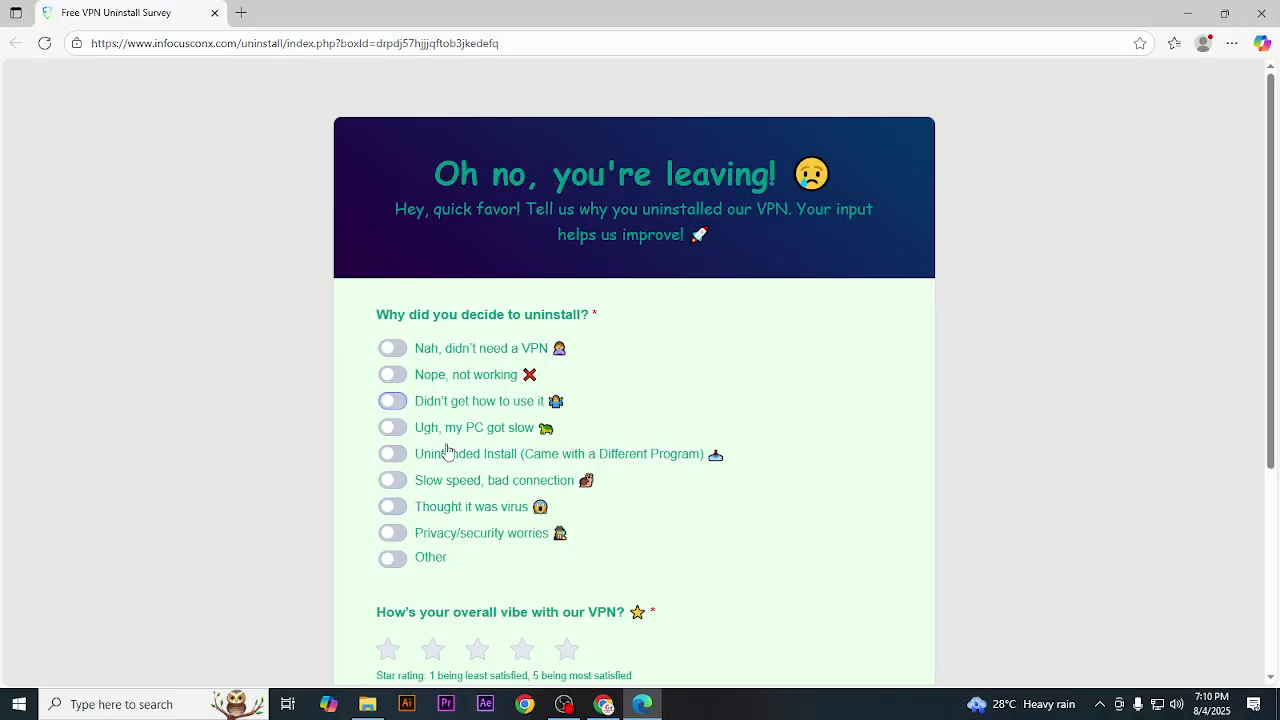
- Choose Other as the reason for uninstalling in the VPN survey and enter "good" as its explanation
{"action": "left_click", "coordinate": [416, 562]}
{"action": "scroll", "coordinate": [654, 643], "scroll_direction": "down", "scroll_amount": 3}
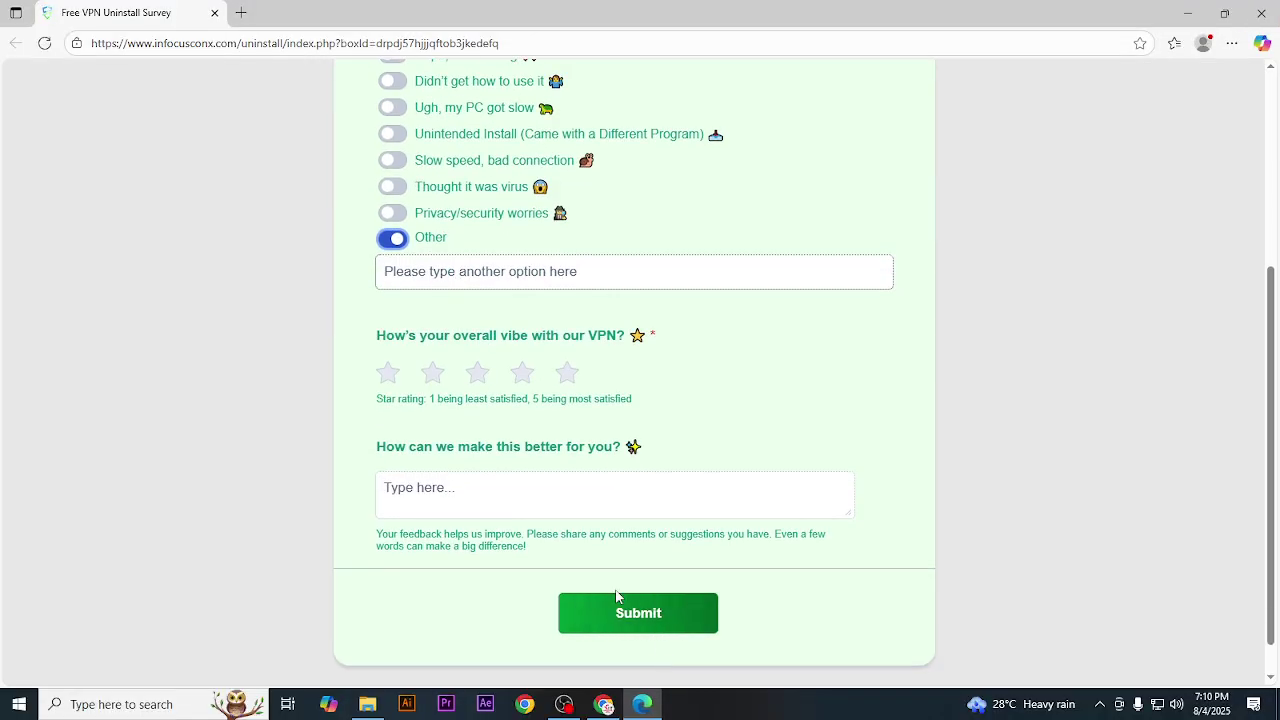
{"action": "left_click", "coordinate": [635, 617]}
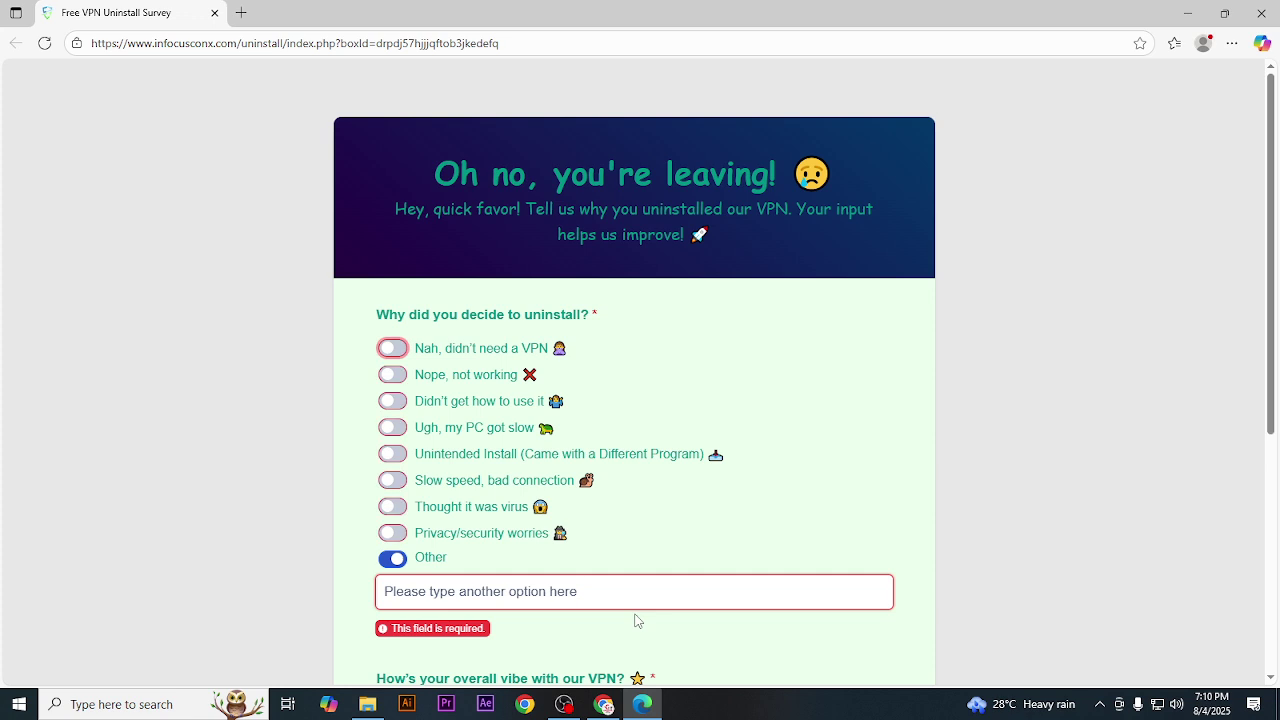
{"action": "left_click", "coordinate": [445, 593]}
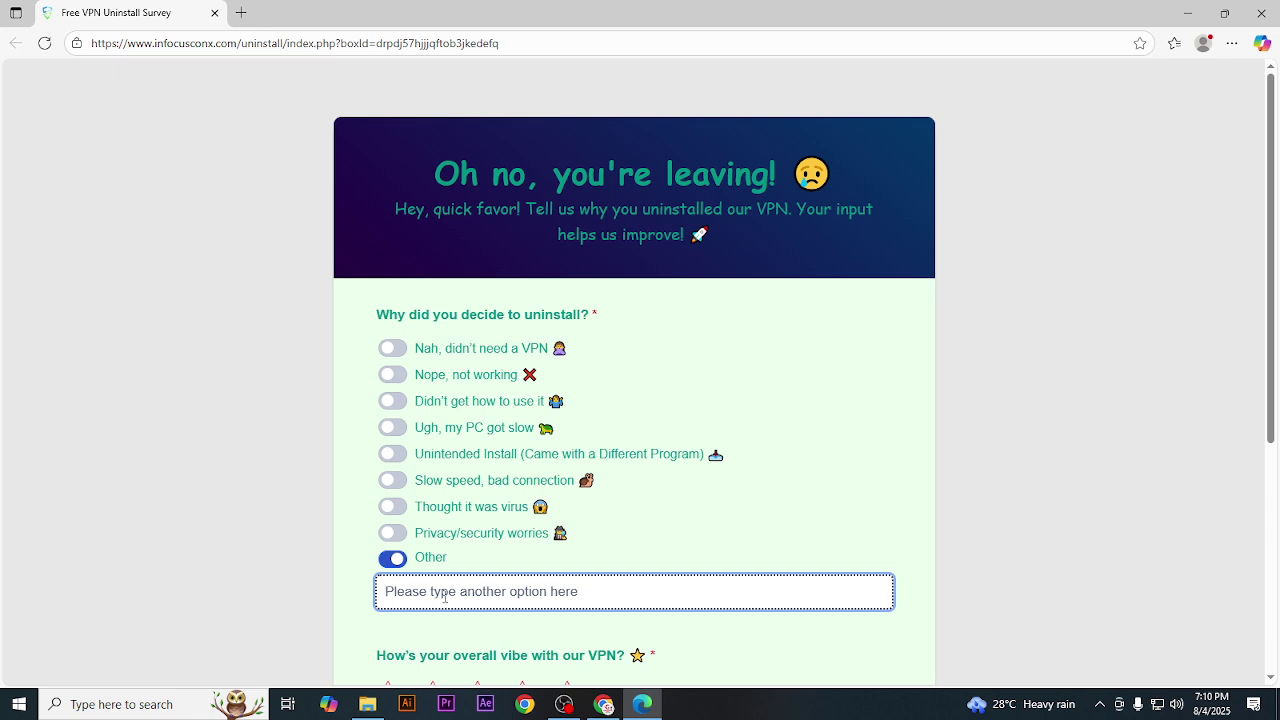
{"action": "type", "text": "d"}
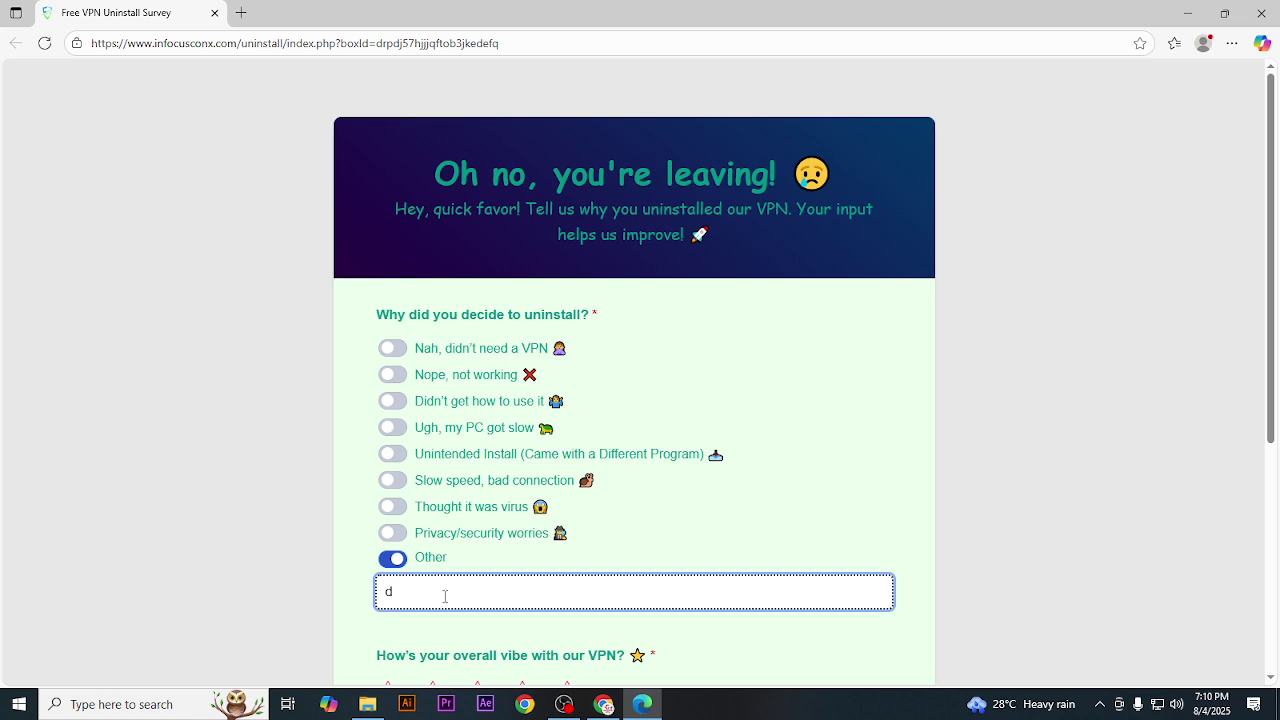
{"action": "type", "text": "o"}
{"action": "key", "text": "BackSpace"}
{"action": "key", "text": "BackSpace"}
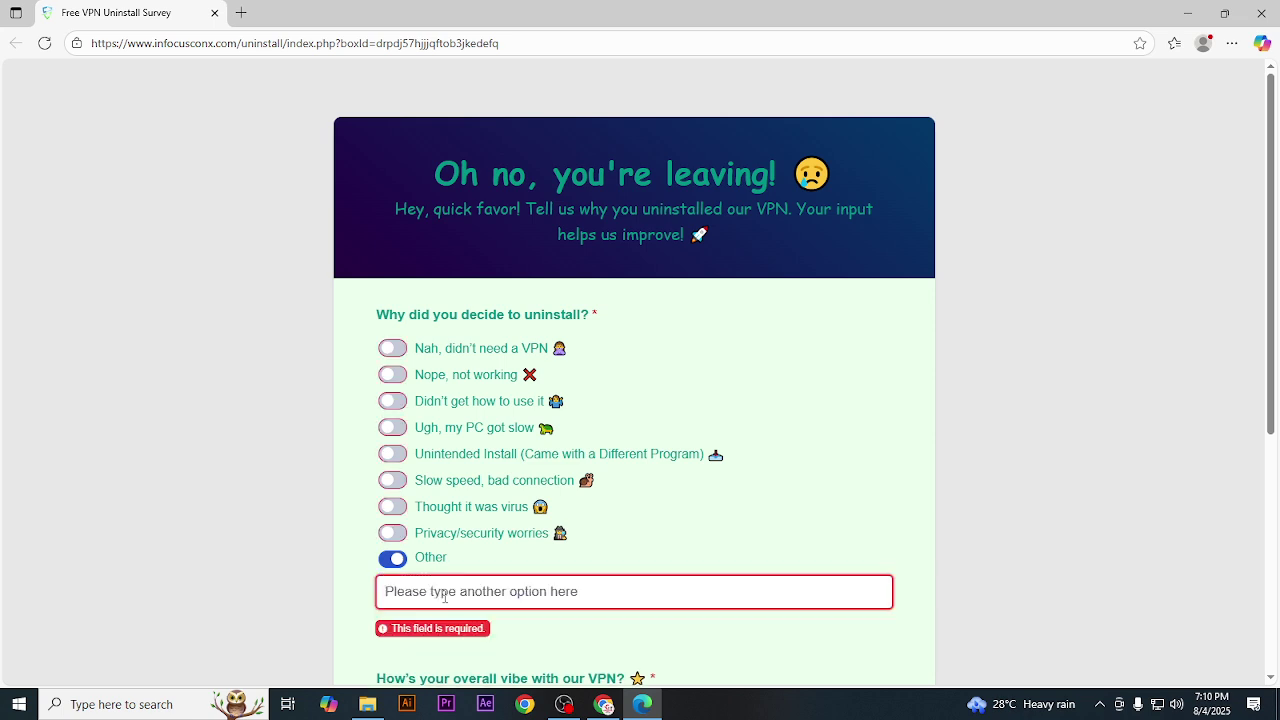
{"action": "type", "text": "good"}
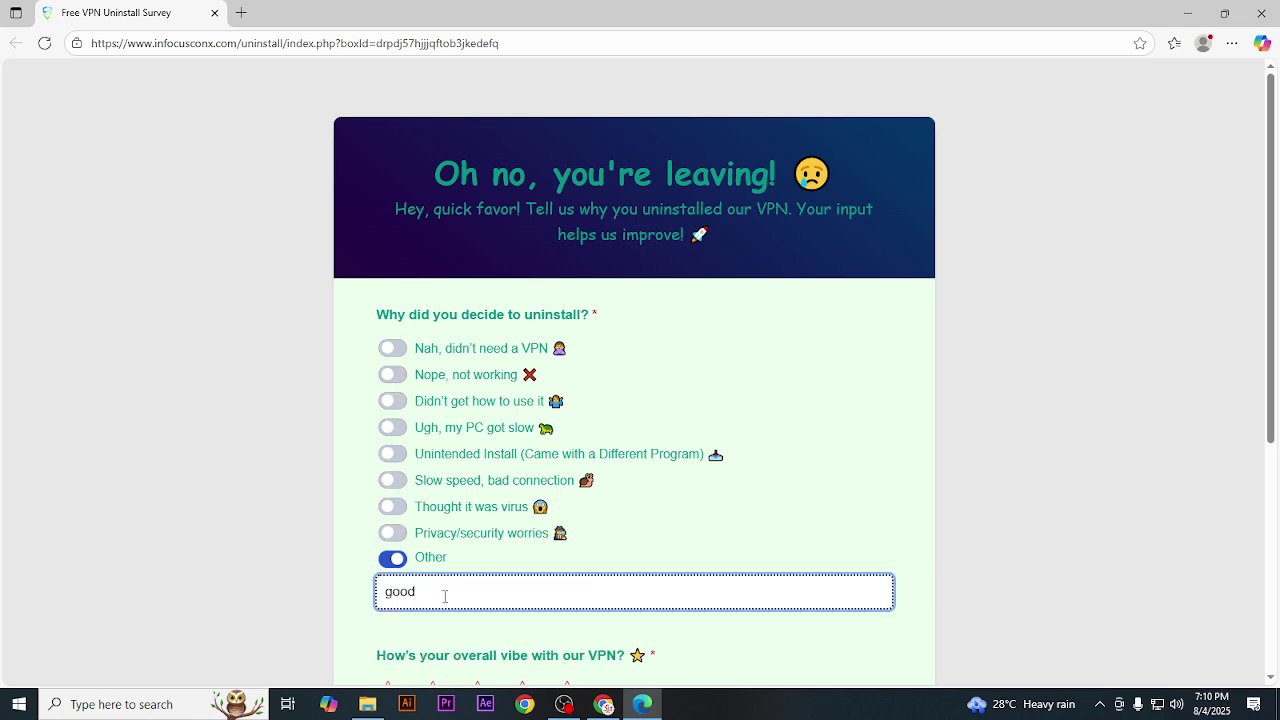
- Enter "ok" as the improvement suggestion and try to submit the VPN uninstall survey
{"action": "scroll", "coordinate": [650, 578], "scroll_direction": "down", "scroll_amount": 3}
{"action": "left_click", "coordinate": [537, 586]}
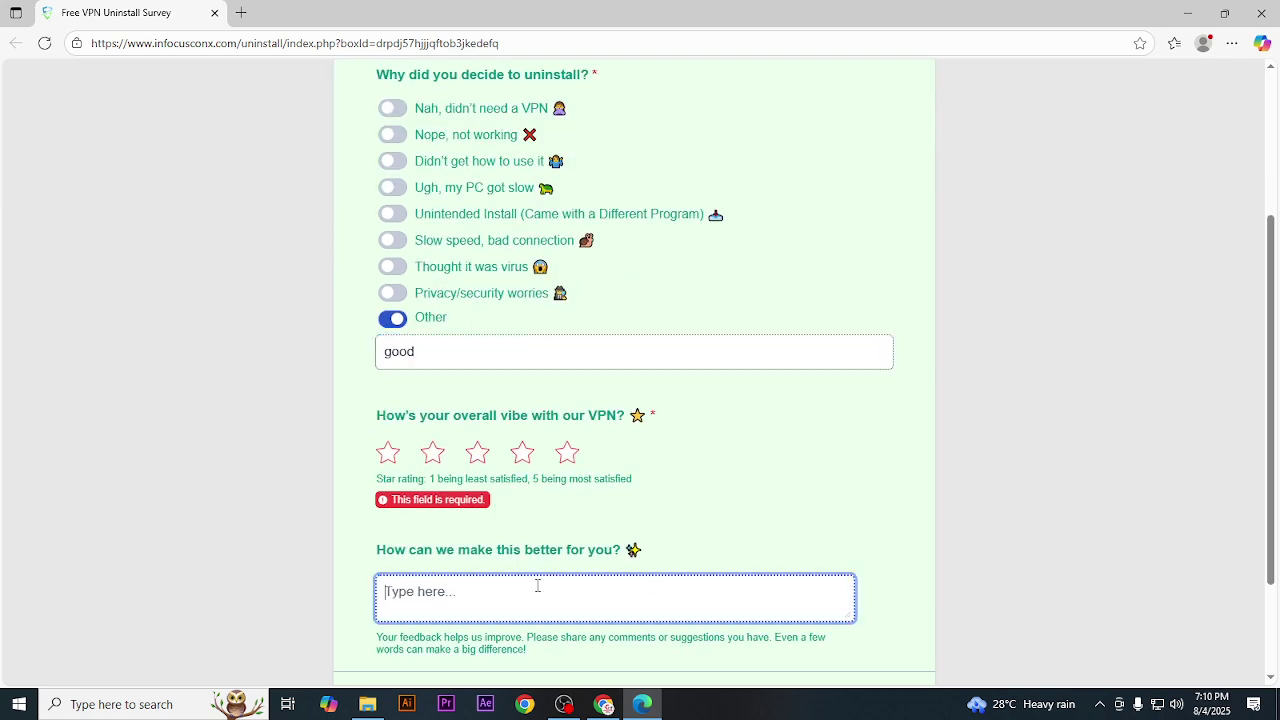
{"action": "type", "text": "h"}
{"action": "key", "text": "BackSpace"}
{"action": "type", "text": "k"}
{"action": "key", "text": "BackSpace"}
{"action": "type", "text": "ok"}
{"action": "scroll", "coordinate": [600, 620], "scroll_direction": "down", "scroll_amount": 1}
{"action": "left_click", "coordinate": [658, 650]}
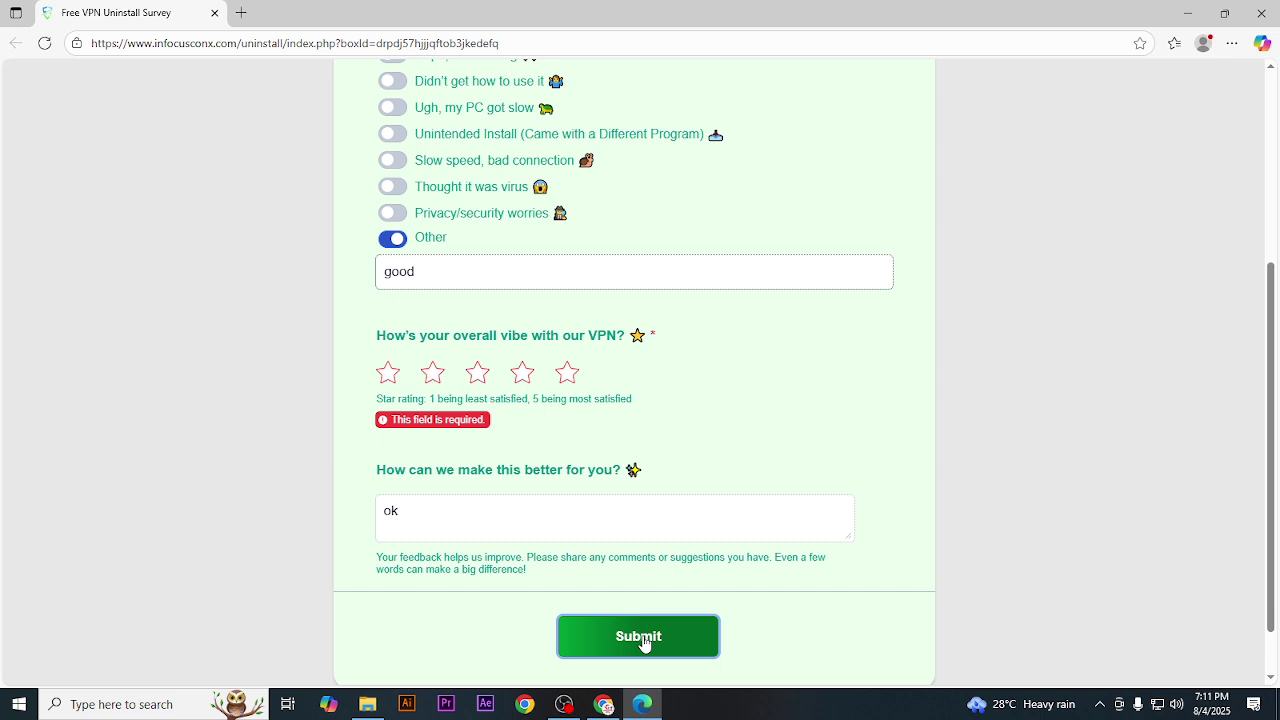
- Close the VPN uninstall survey's browser window and refresh the desktop
{"action": "left_click", "coordinate": [1261, 13]}
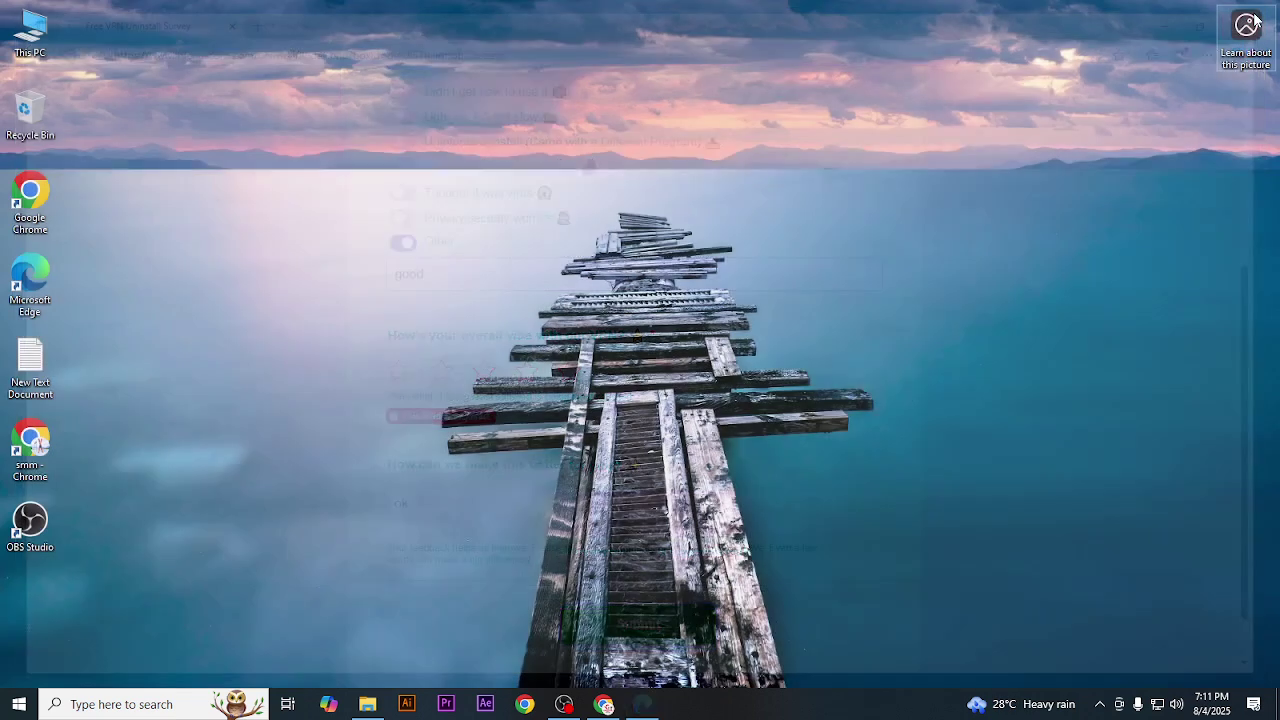
{"action": "right_click", "coordinate": [613, 323]}
{"action": "left_click", "coordinate": [642, 352]}
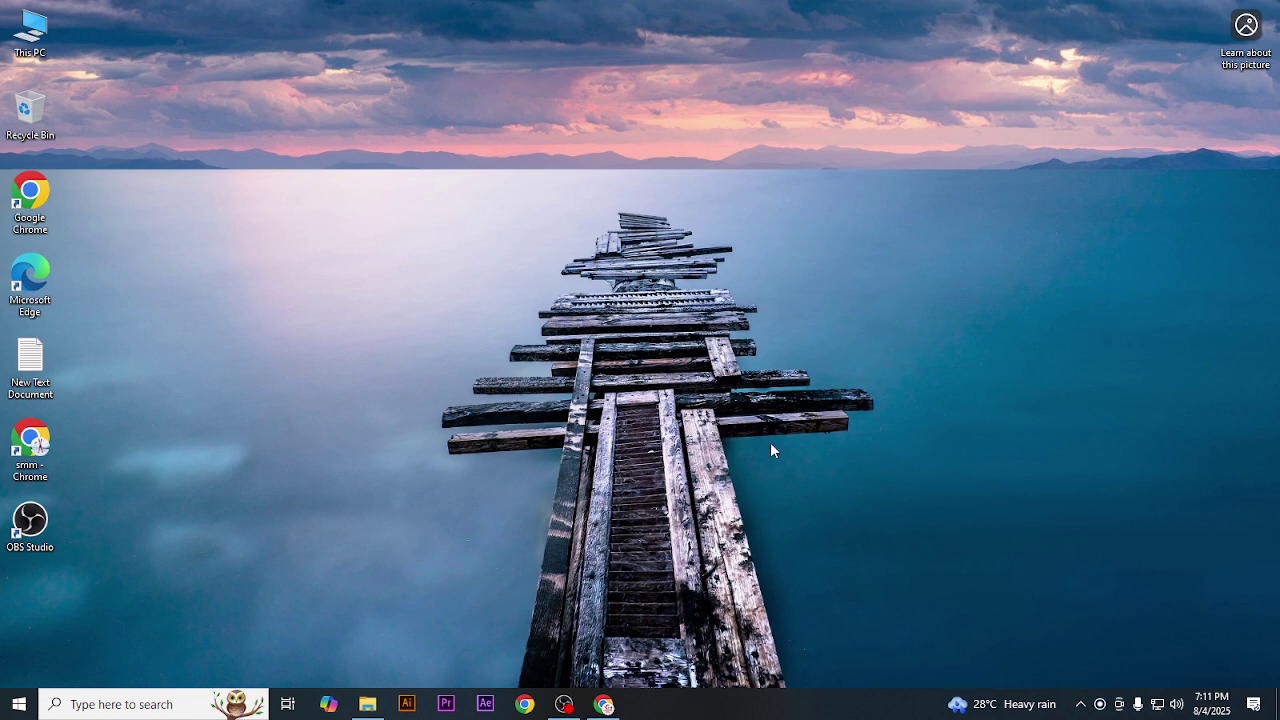
- Switch to the Day 2 Hardware Class notes in Chrome and review items 6 to 9, highlighting the words Virtual Desktop
{"action": "left_click", "coordinate": [603, 704]}
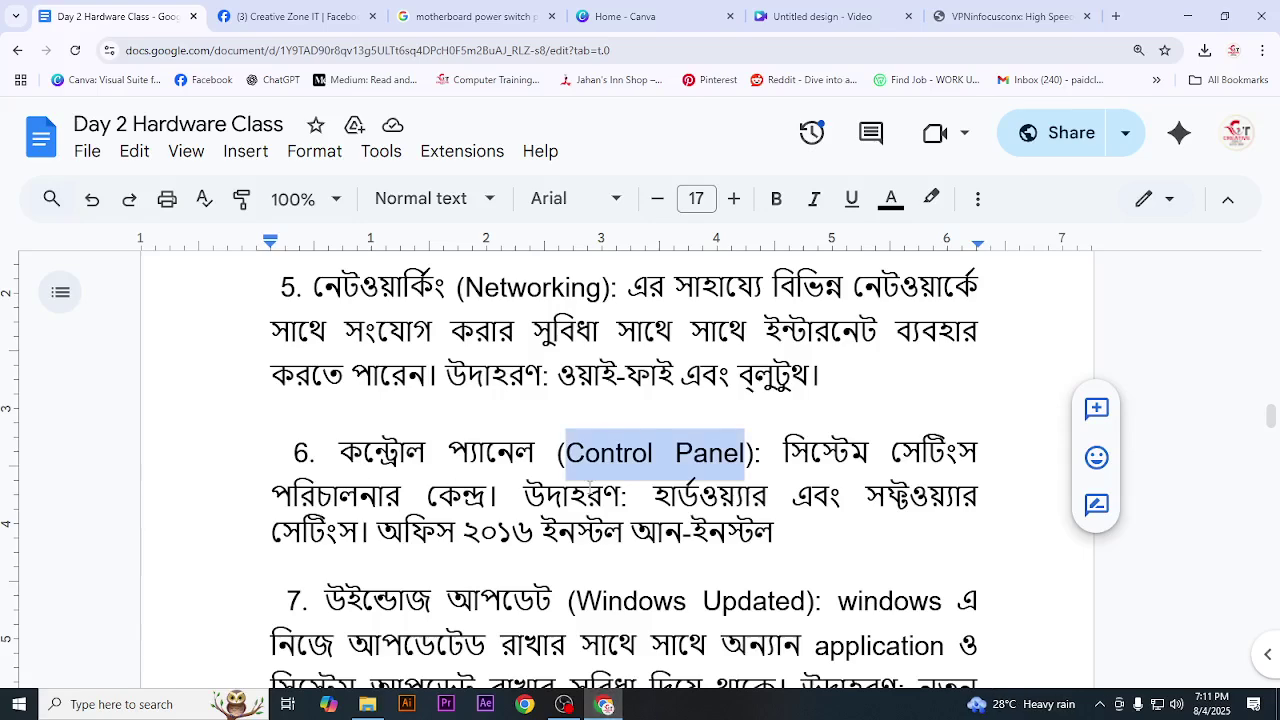
{"action": "left_click", "coordinate": [589, 485]}
{"action": "scroll", "coordinate": [610, 515], "scroll_direction": "down", "scroll_amount": 3}
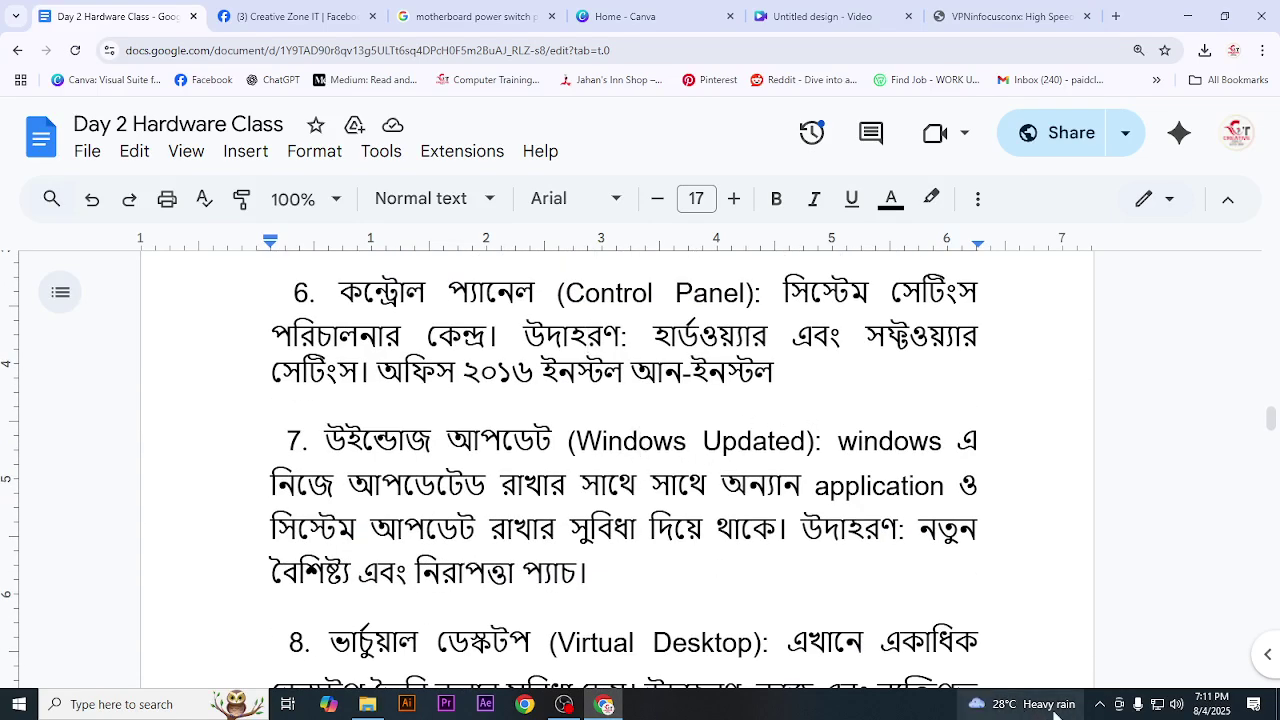
{"action": "left_click", "coordinate": [1099, 704]}
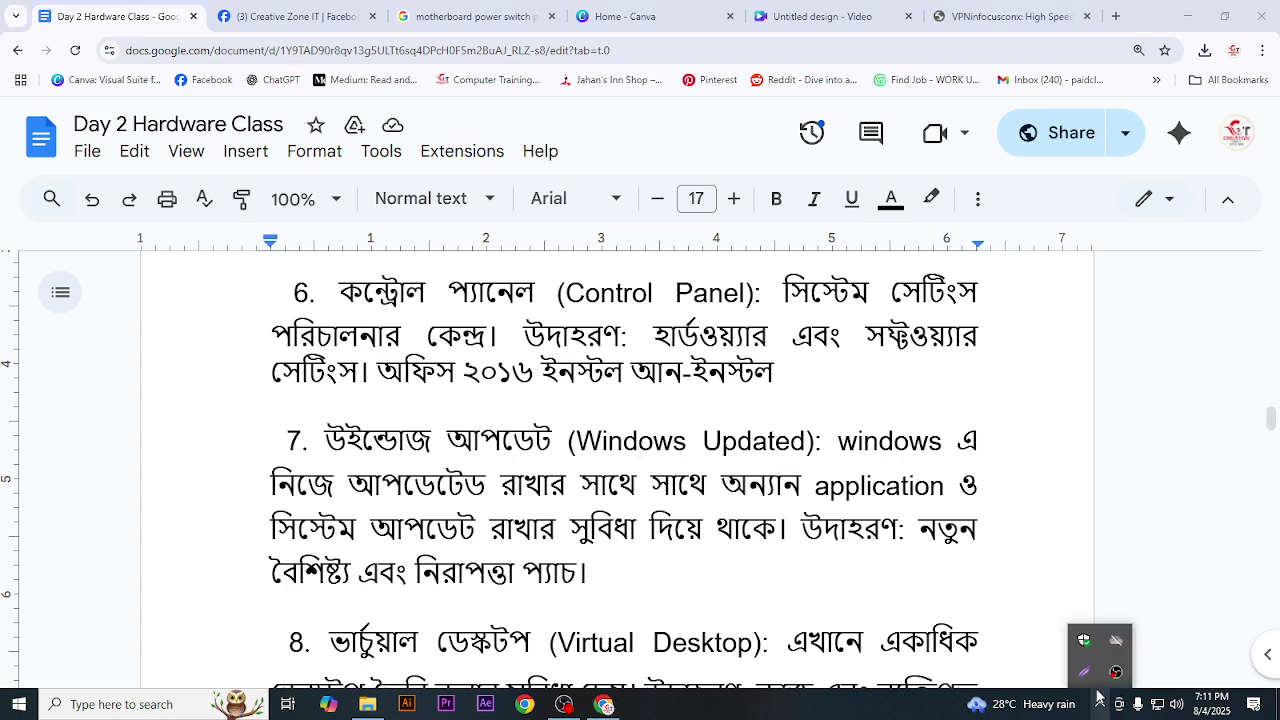
{"action": "left_click", "coordinate": [439, 488]}
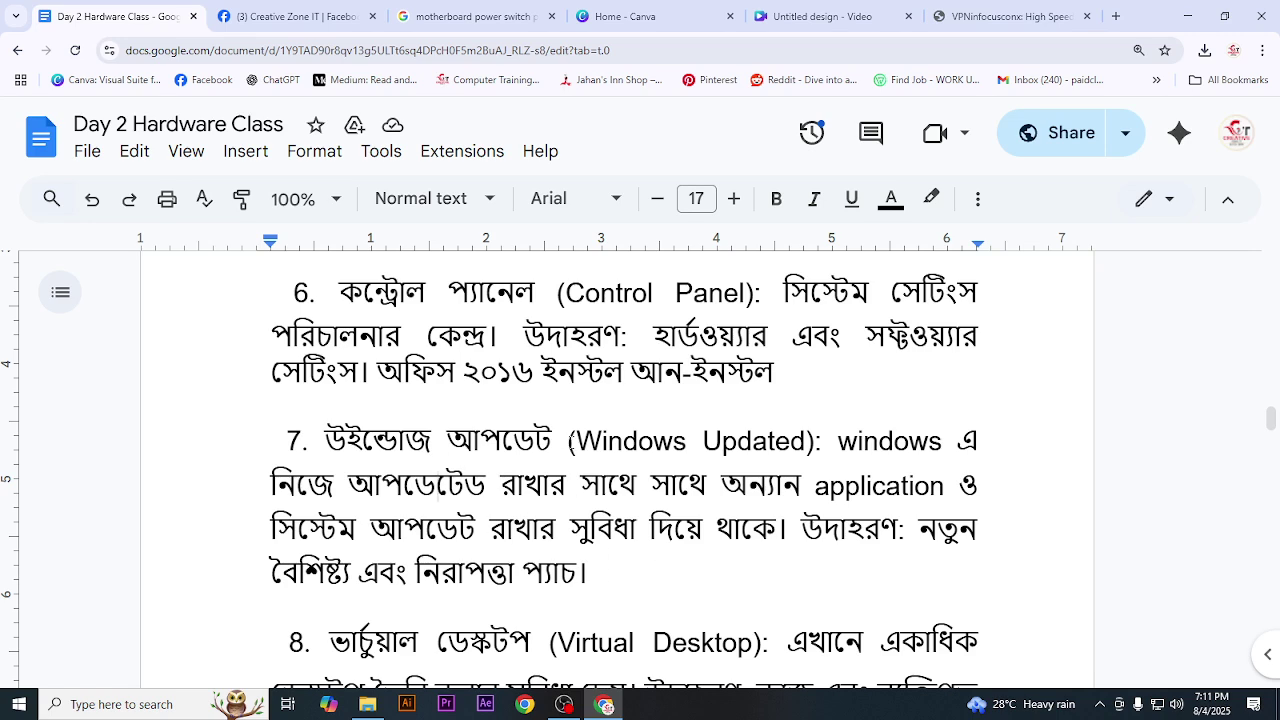
{"action": "scroll", "coordinate": [578, 444], "scroll_direction": "down", "scroll_amount": 2}
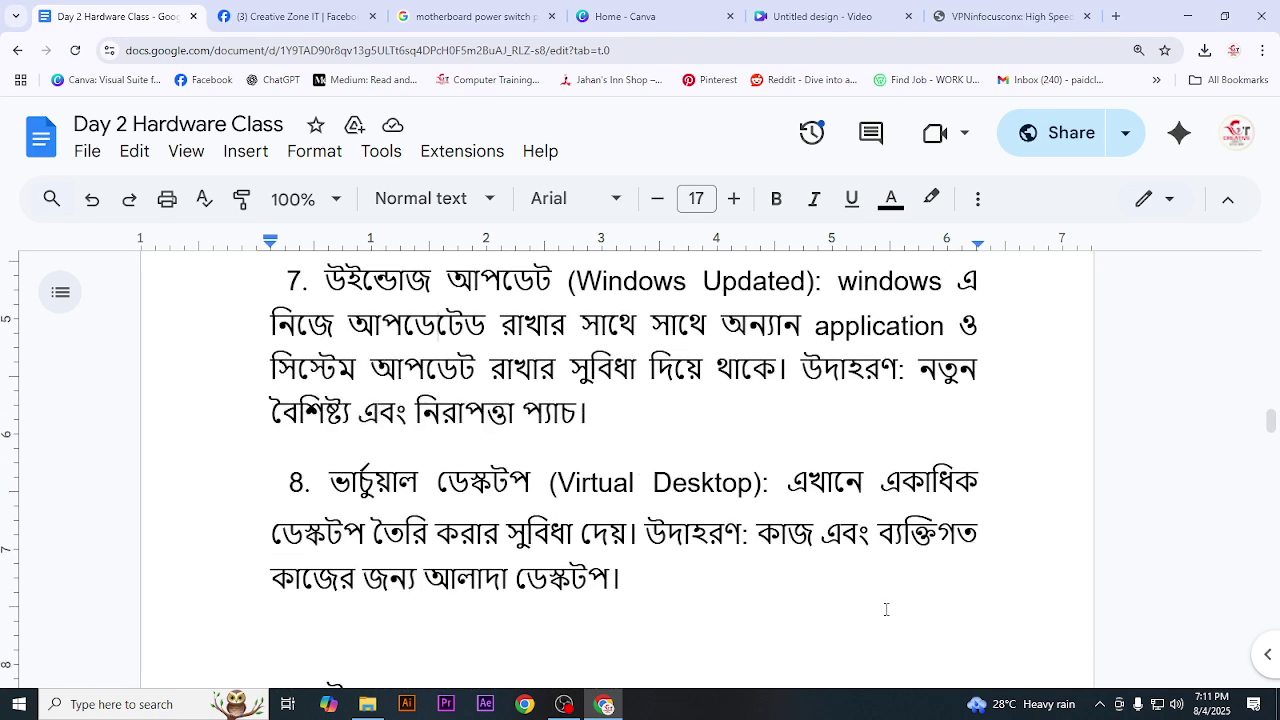
{"action": "left_click", "coordinate": [558, 483]}
{"action": "left_click_drag", "start_coordinate": [558, 483], "coordinate": [754, 502]}
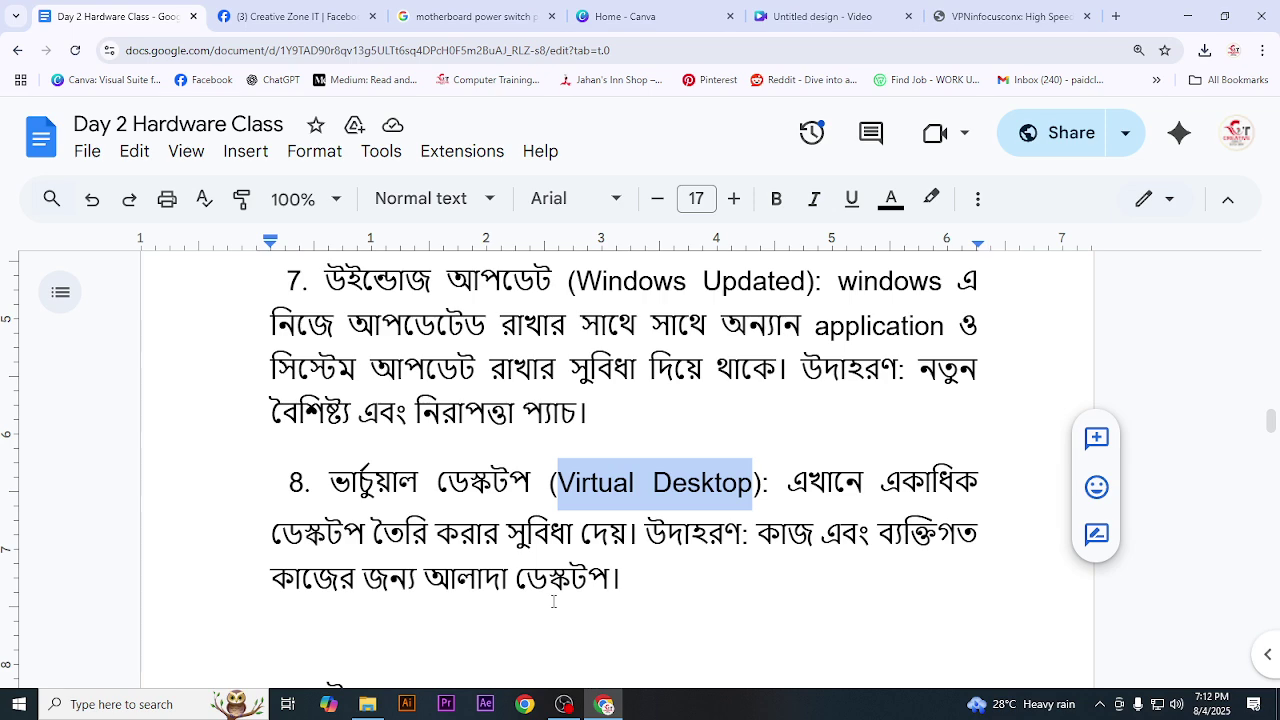
{"action": "scroll", "coordinate": [580, 531], "scroll_direction": "down", "scroll_amount": 4}
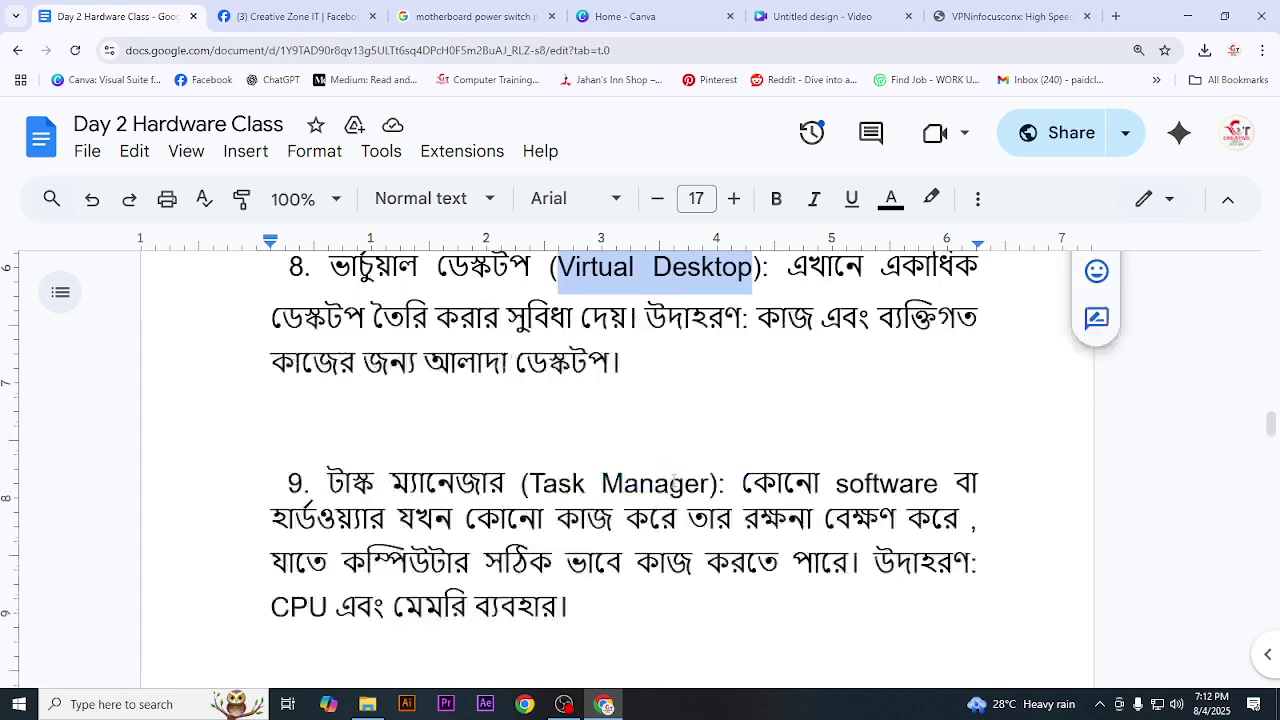
{"action": "scroll", "coordinate": [510, 455], "scroll_direction": "up", "scroll_amount": 3}
{"action": "scroll", "coordinate": [515, 530], "scroll_direction": "down", "scroll_amount": 2}
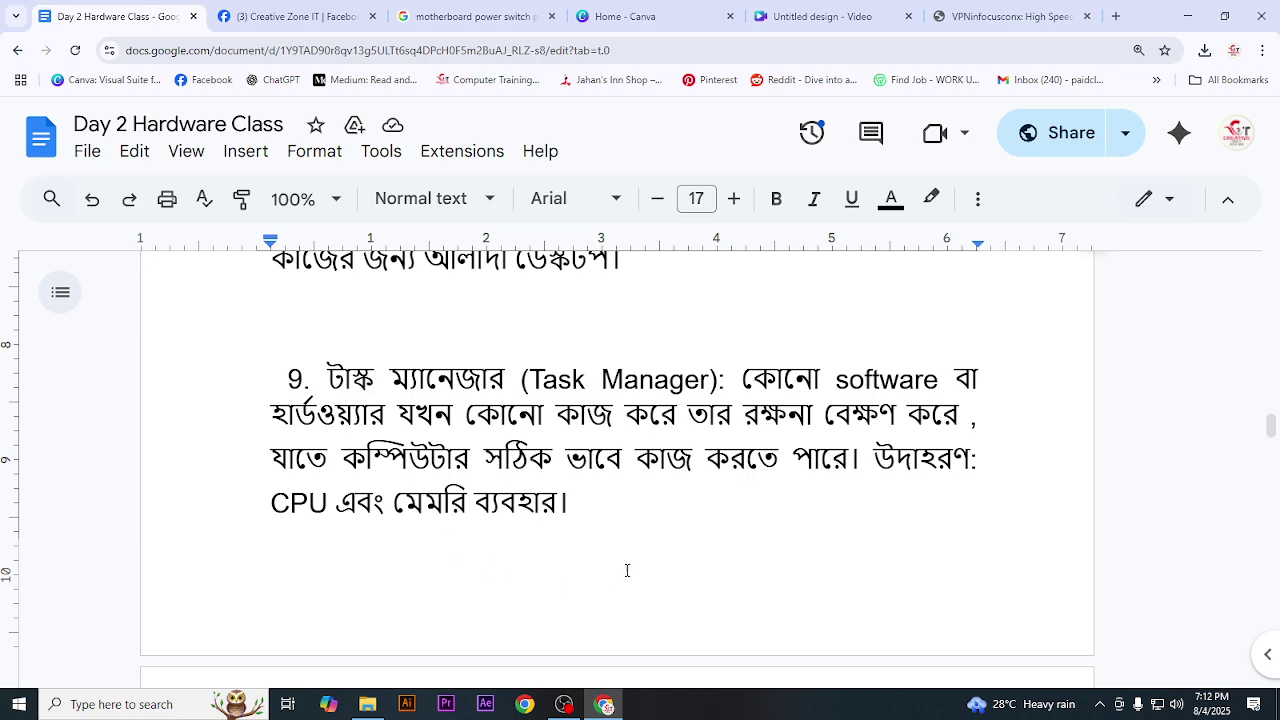
- Search Windows for "task", open Task Manager, and show its detailed CPU performance graph in a maximized window
{"action": "left_click", "coordinate": [115, 713]}
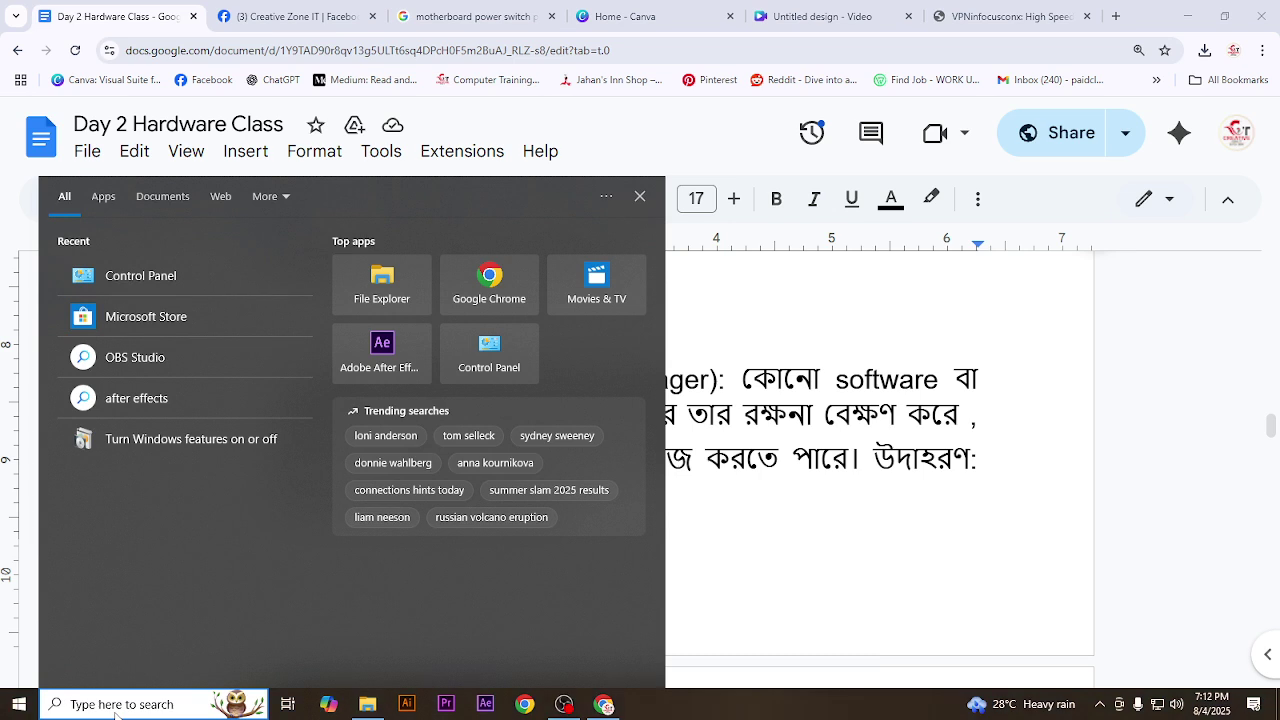
{"action": "type", "text": "task"}
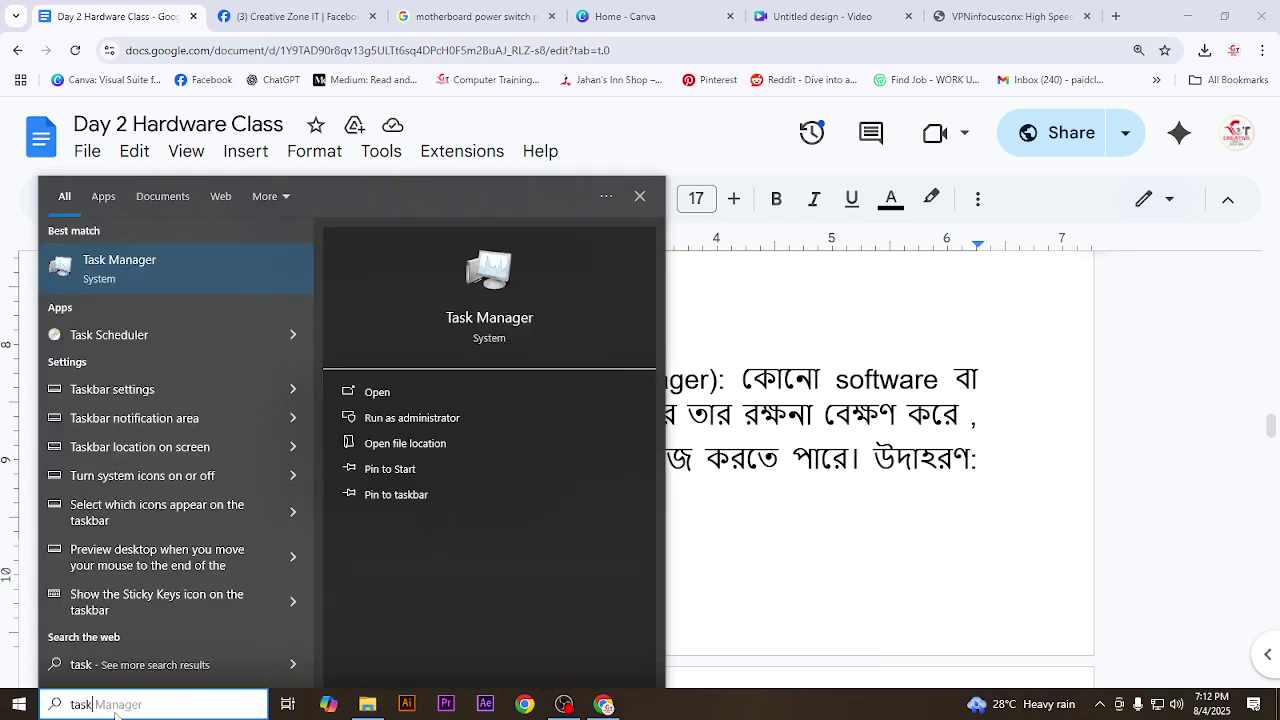
{"action": "left_click", "coordinate": [143, 279]}
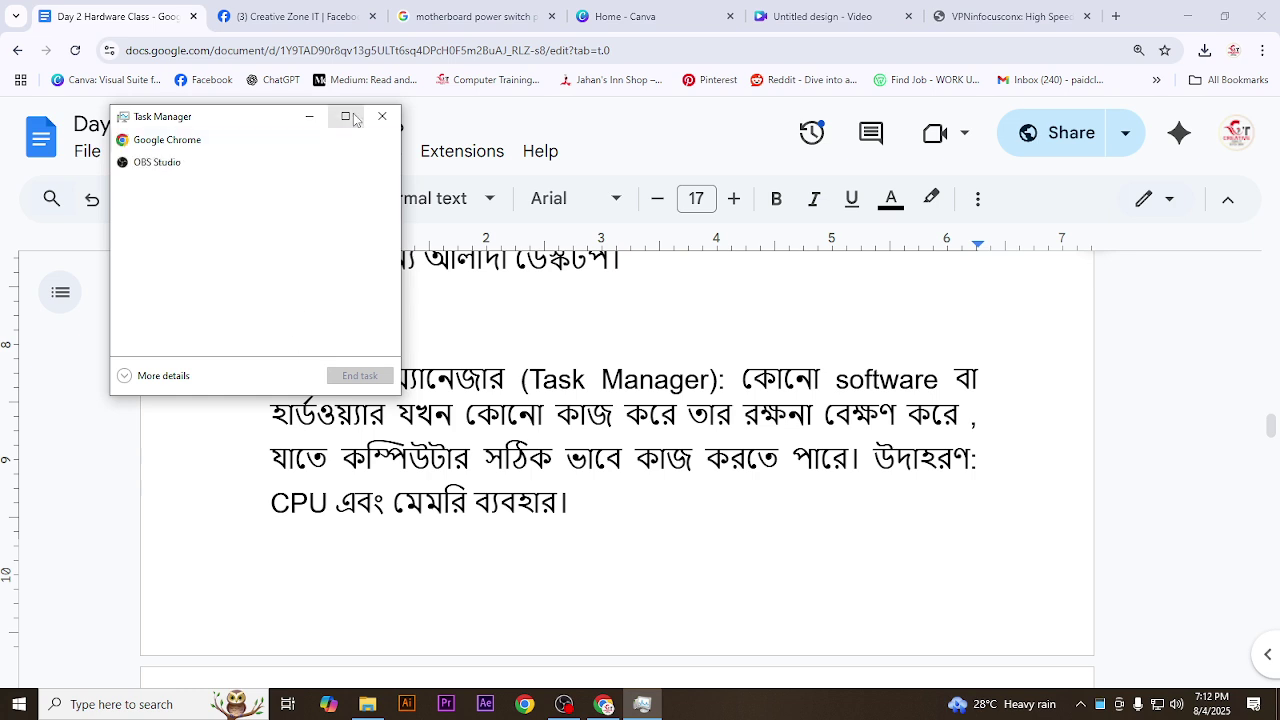
{"action": "left_click", "coordinate": [345, 116]}
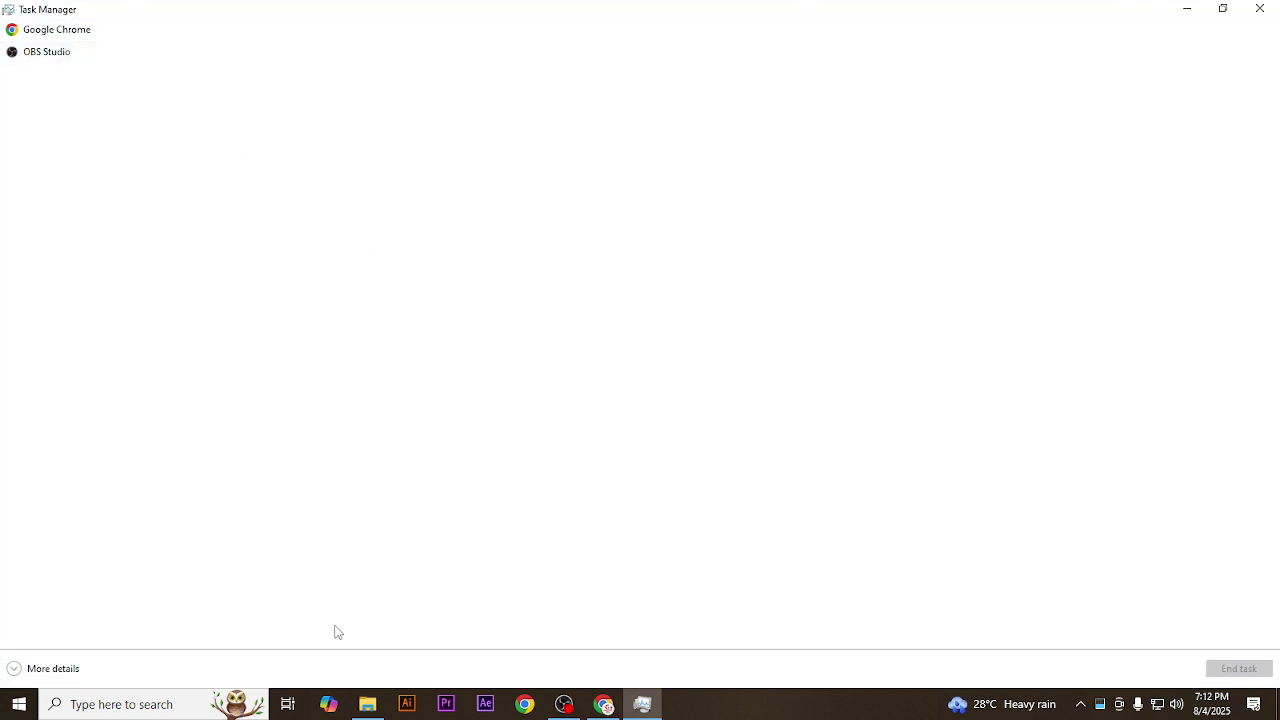
{"action": "left_click", "coordinate": [24, 668]}
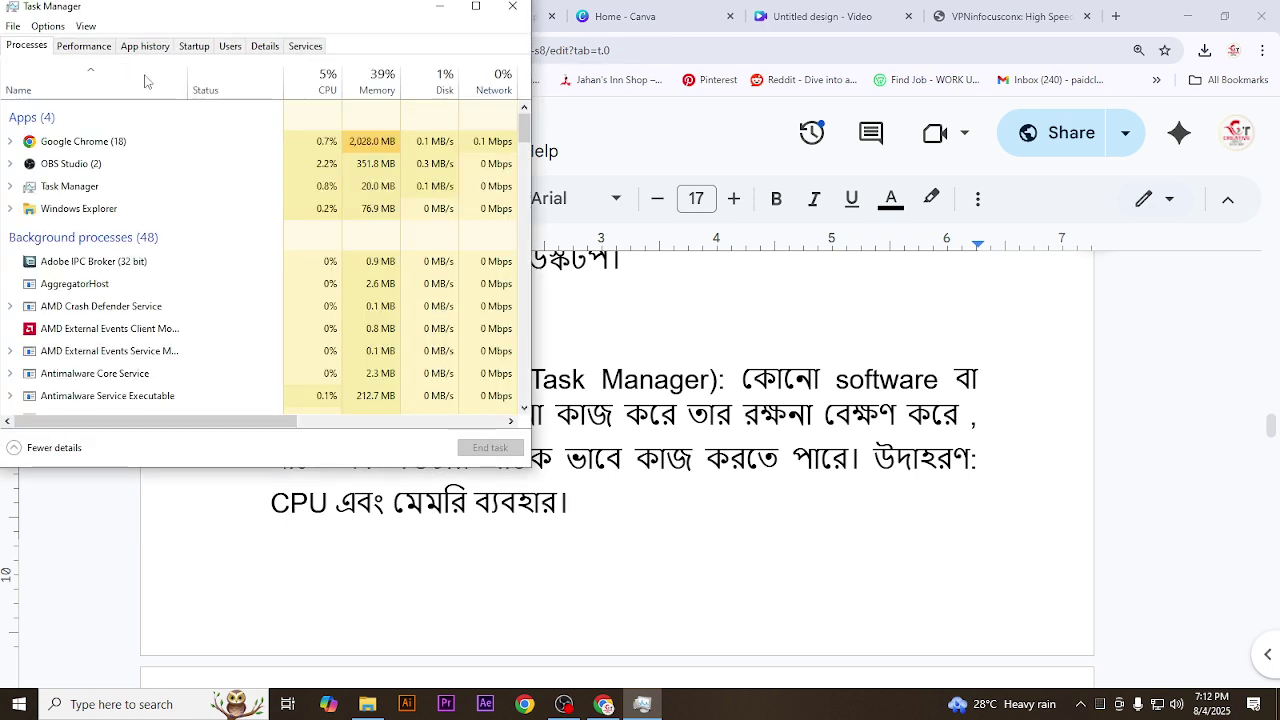
{"action": "left_click", "coordinate": [95, 48]}
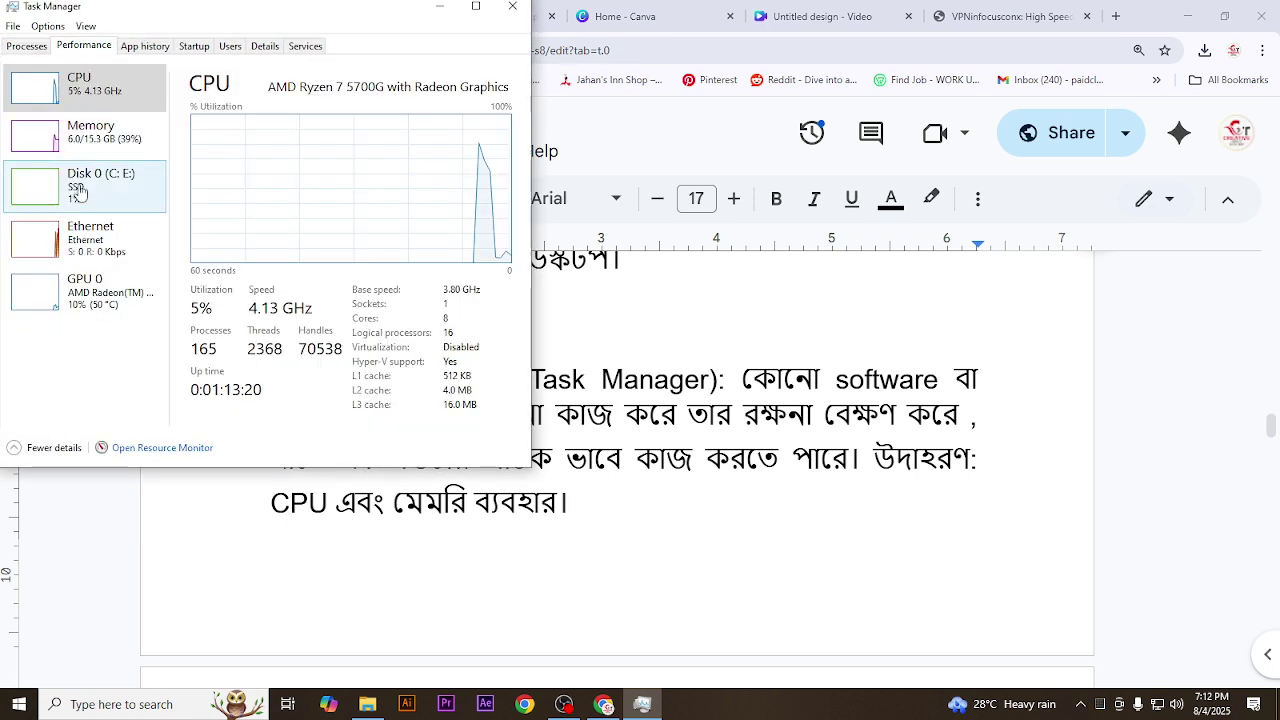
{"action": "left_click", "coordinate": [476, 6]}
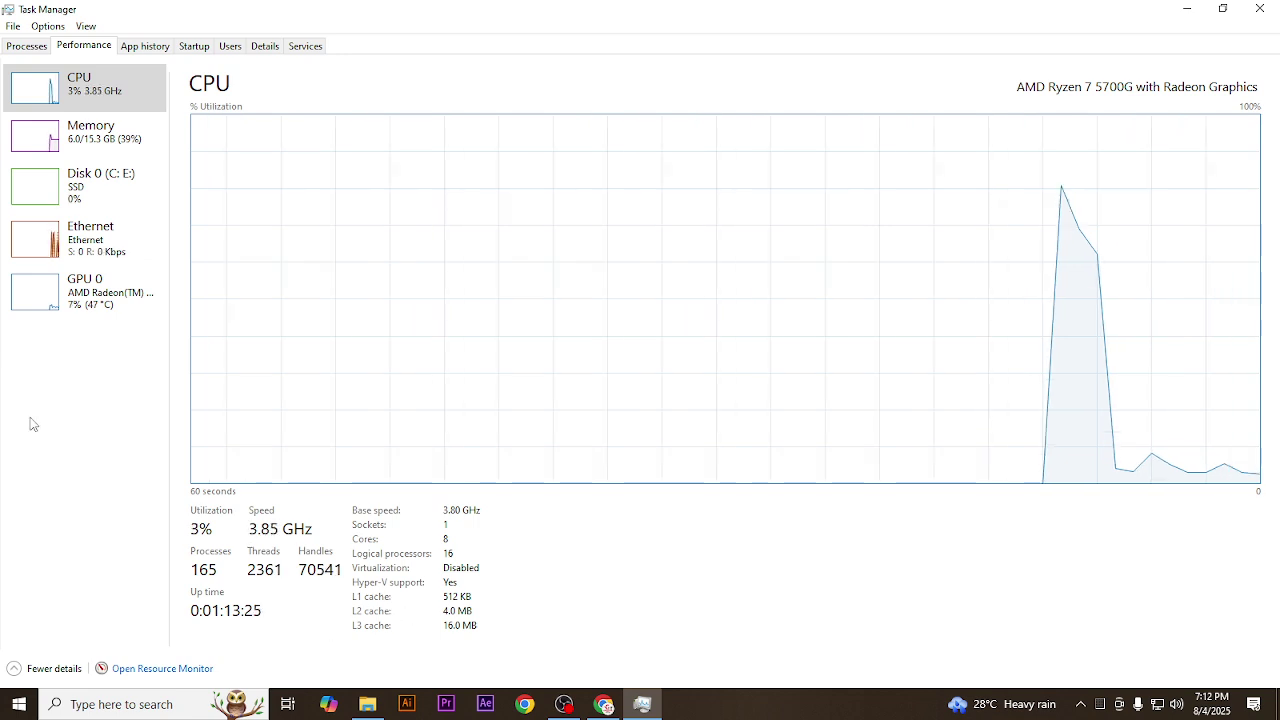
- Frame the CPU's Cores entry with a screen-capture selection to point it out, and dismiss the capture
{"action": "left_click", "coordinate": [1080, 704]}
{"action": "left_click", "coordinate": [1131, 648]}
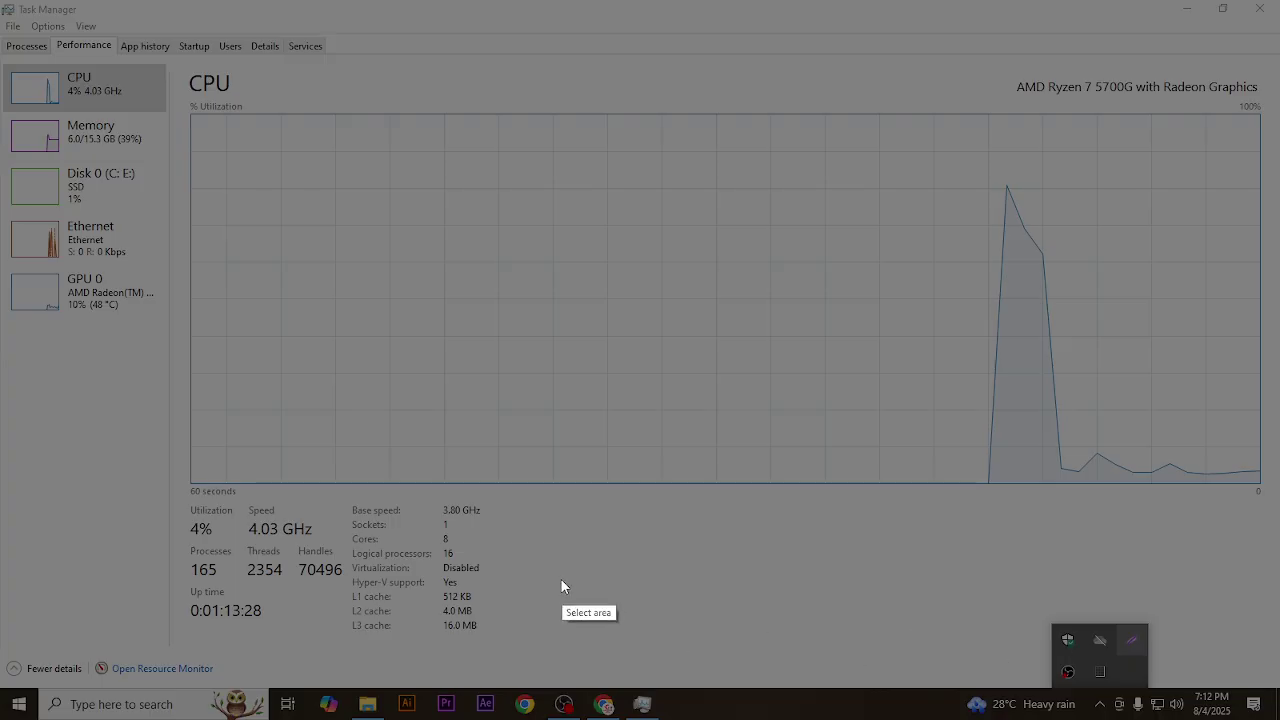
{"action": "left_click_drag", "start_coordinate": [345, 531], "coordinate": [462, 551]}
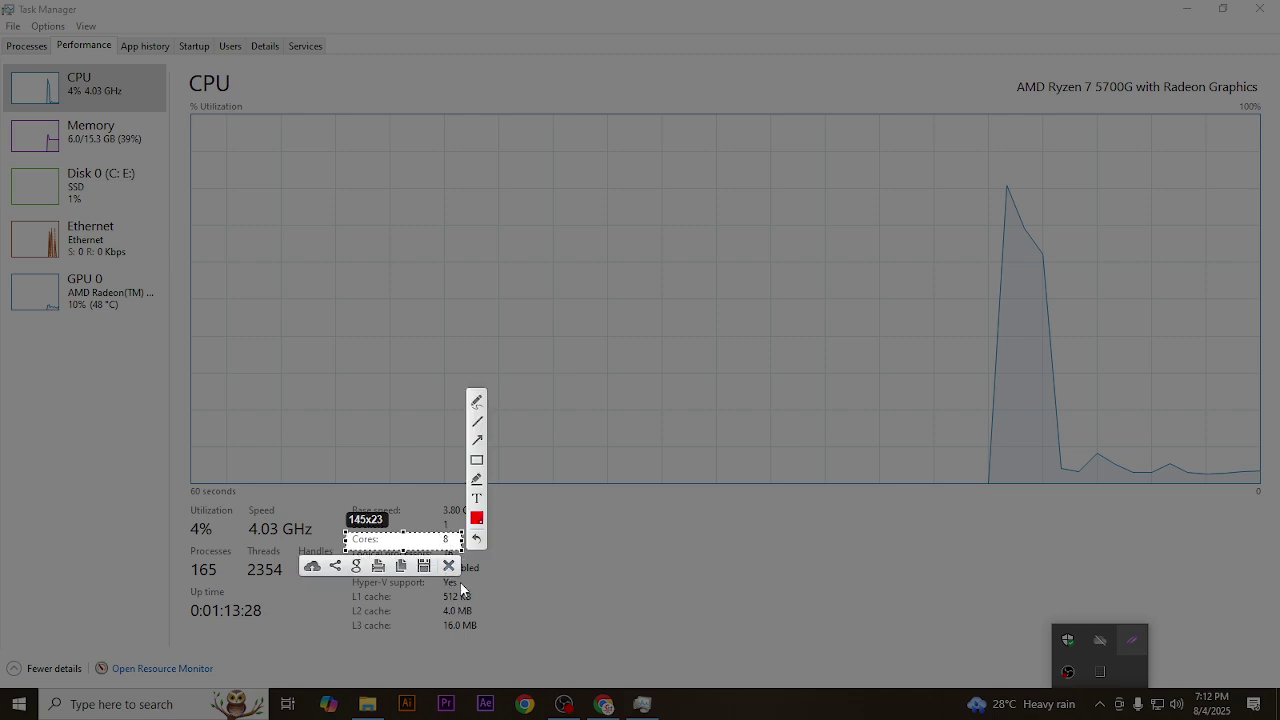
{"action": "left_click", "coordinate": [449, 565]}
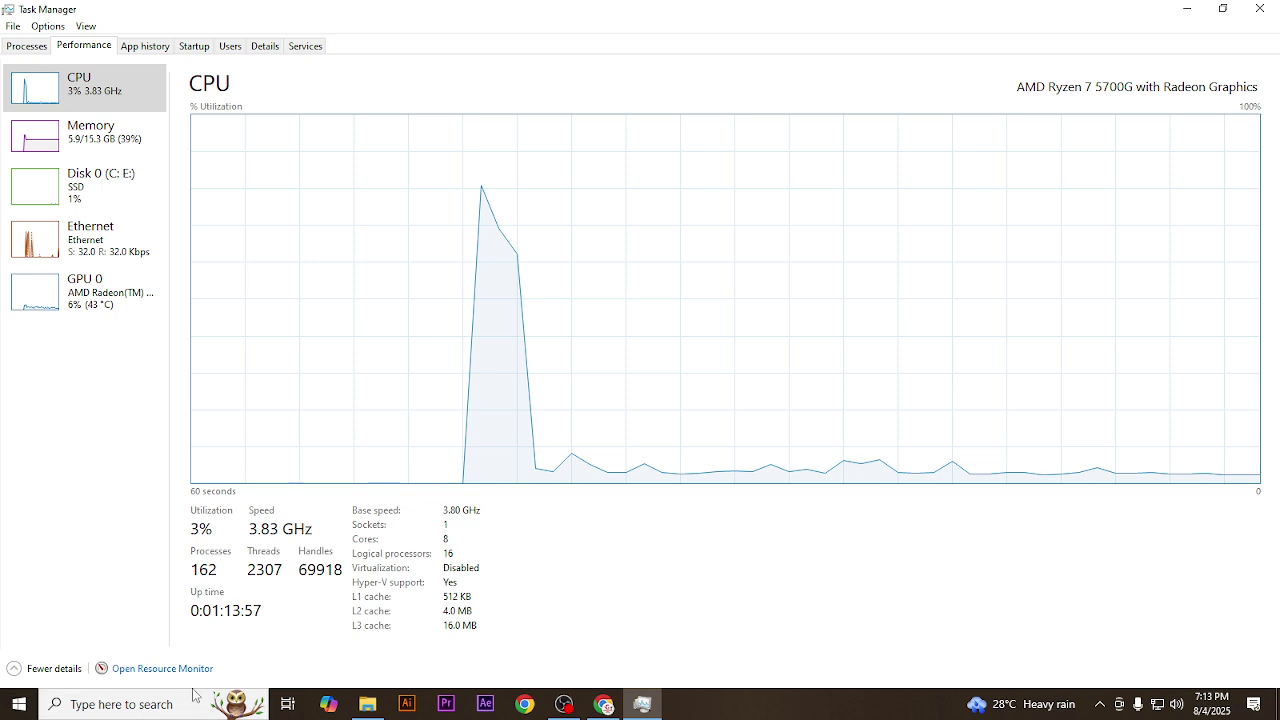
- Launch Adobe After Effects while Task Manager stays open
{"action": "left_click", "coordinate": [485, 706]}
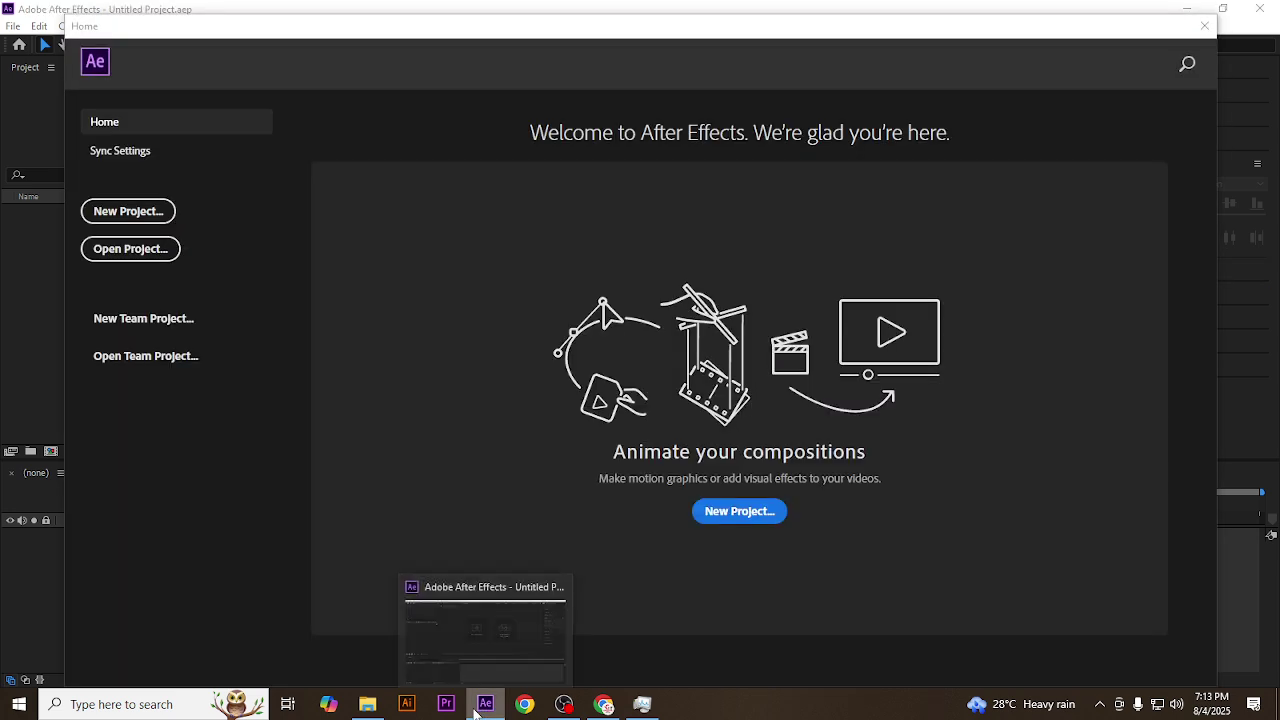
- Review the CPU graph in Task Manager, and clear it and After Effects away by closing the Home screen and minimizing both windows
{"action": "left_click", "coordinate": [659, 712]}
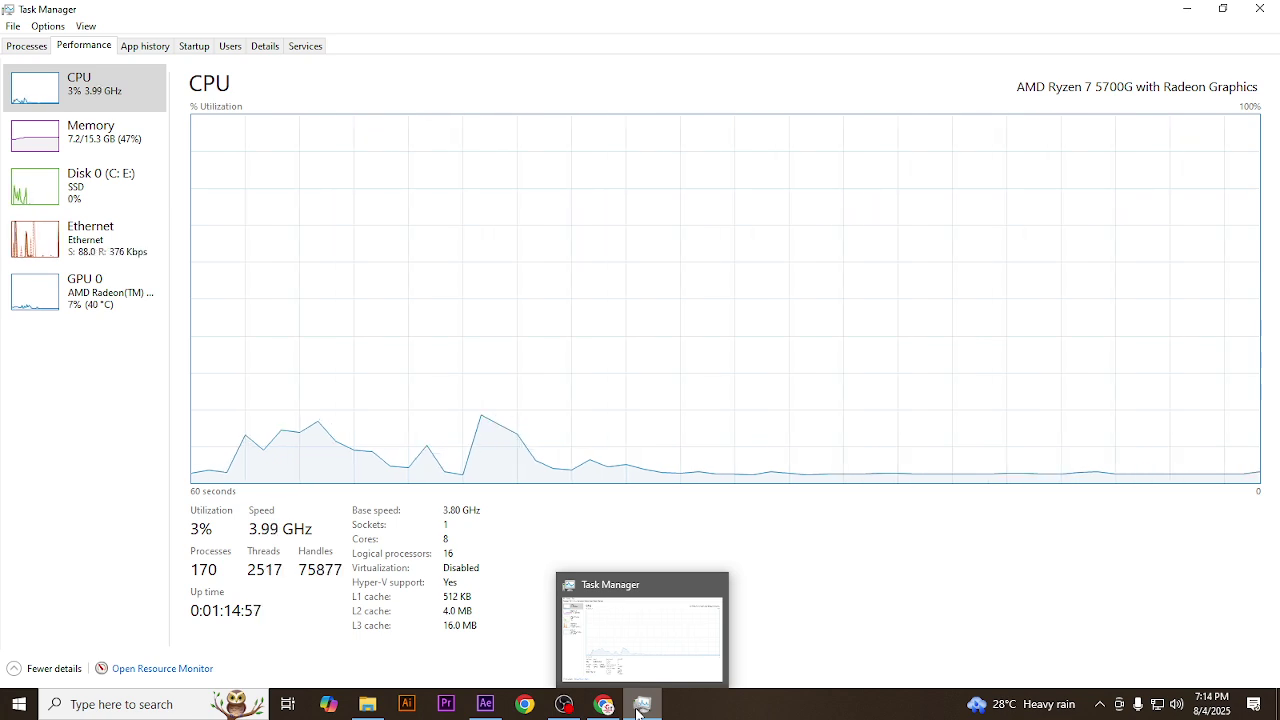
{"action": "left_click", "coordinate": [1192, 14]}
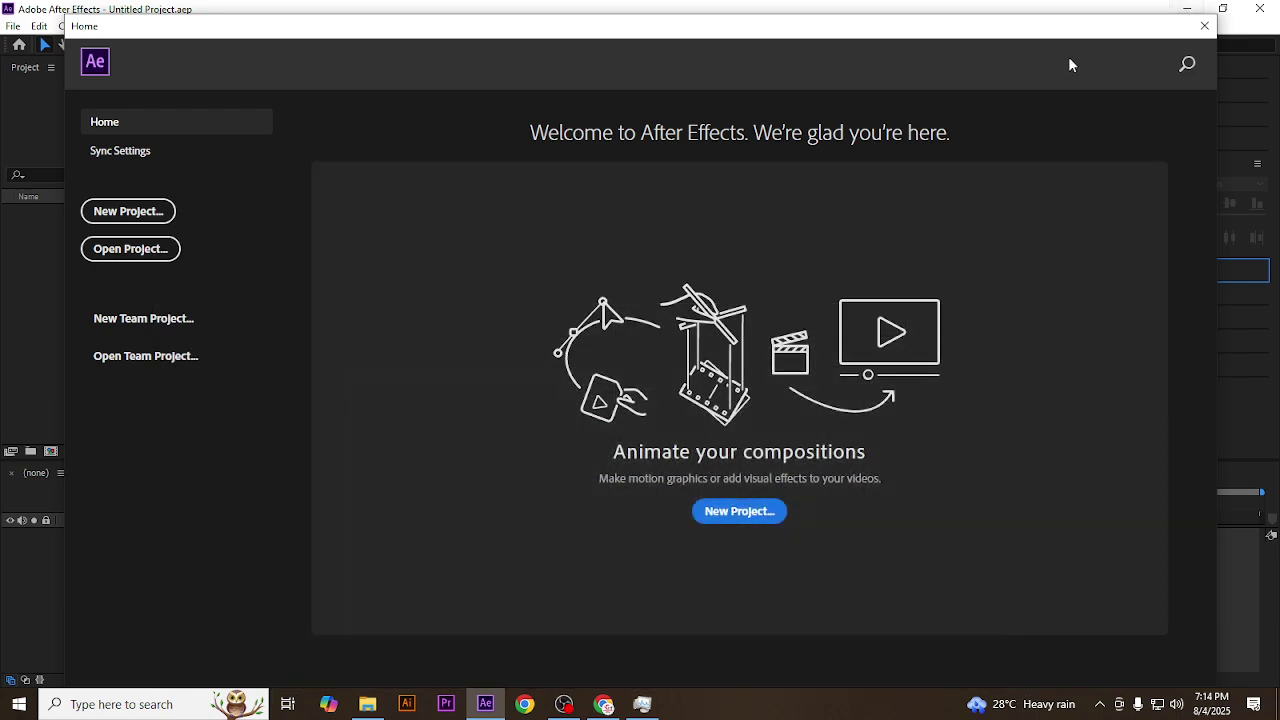
{"action": "left_click", "coordinate": [1205, 26]}
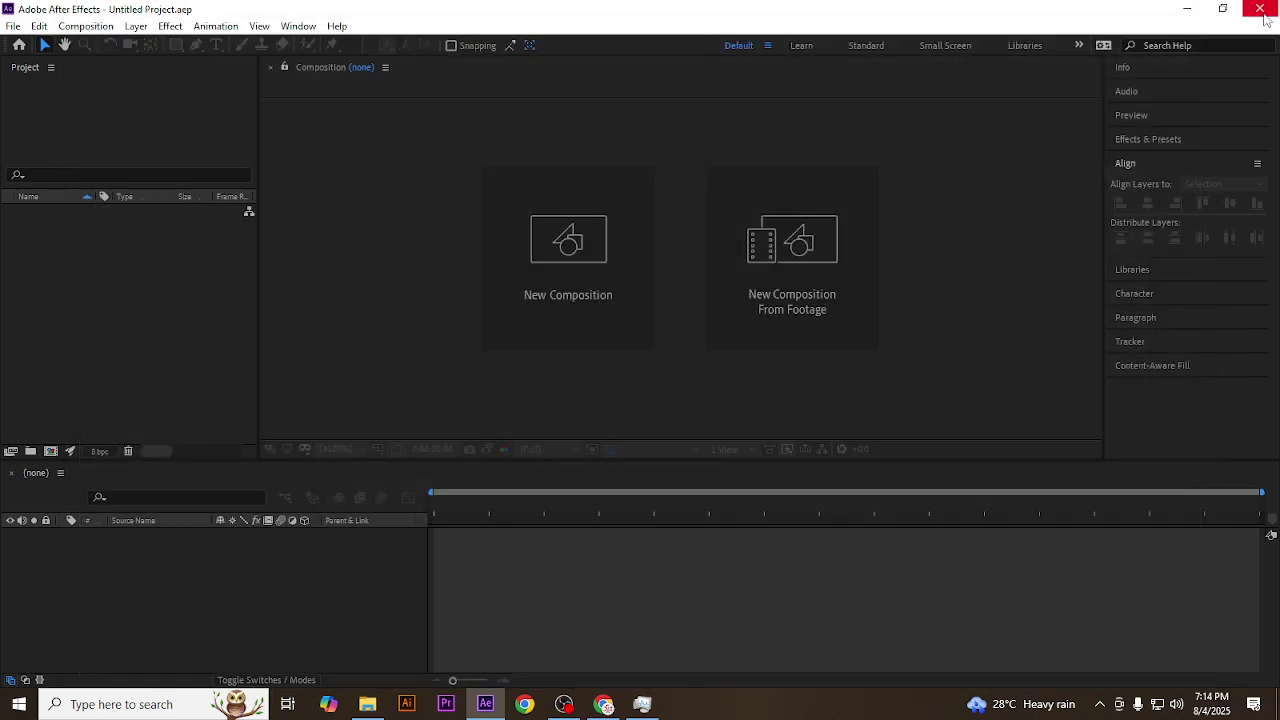
{"action": "left_click", "coordinate": [1187, 8]}
- Highlight Windows Search in item 10 of the notes, and demonstrate it by searching Windows for "store" and opening Microsoft Store
{"action": "scroll", "coordinate": [449, 537], "scroll_direction": "down", "scroll_amount": 3}
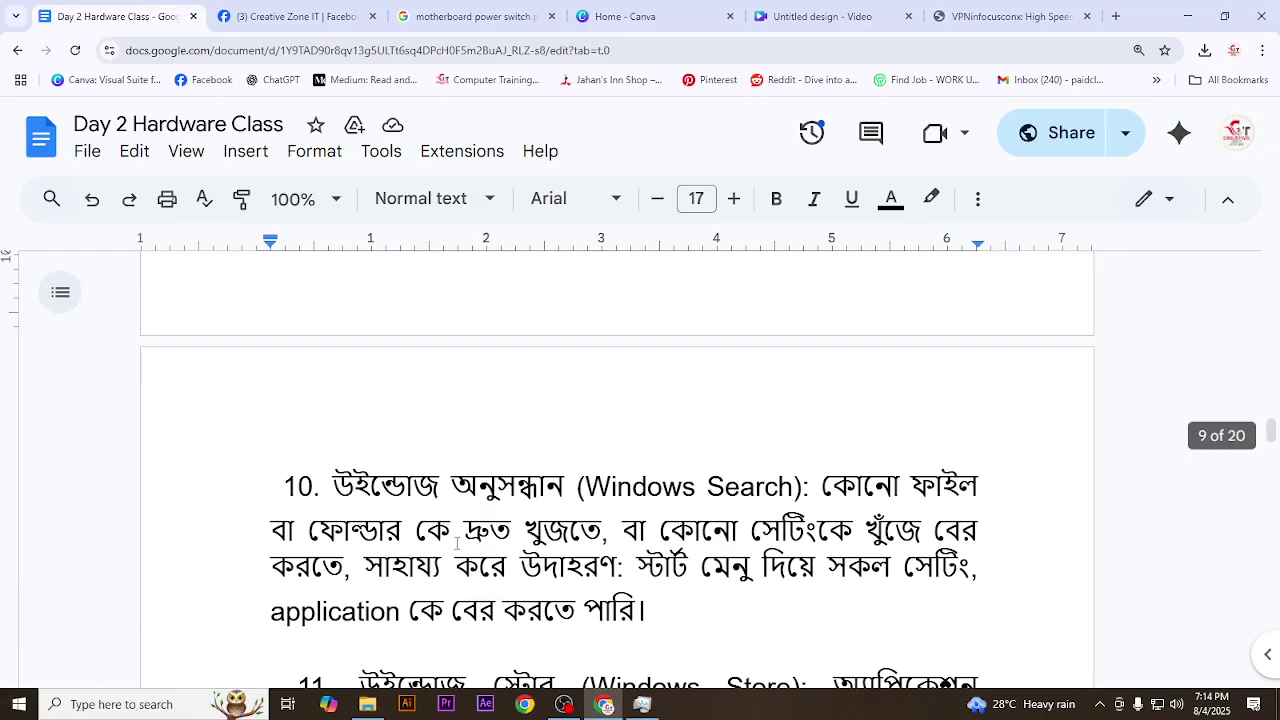
{"action": "left_click_drag", "start_coordinate": [586, 488], "coordinate": [793, 490]}
{"action": "left_click", "coordinate": [88, 710]}
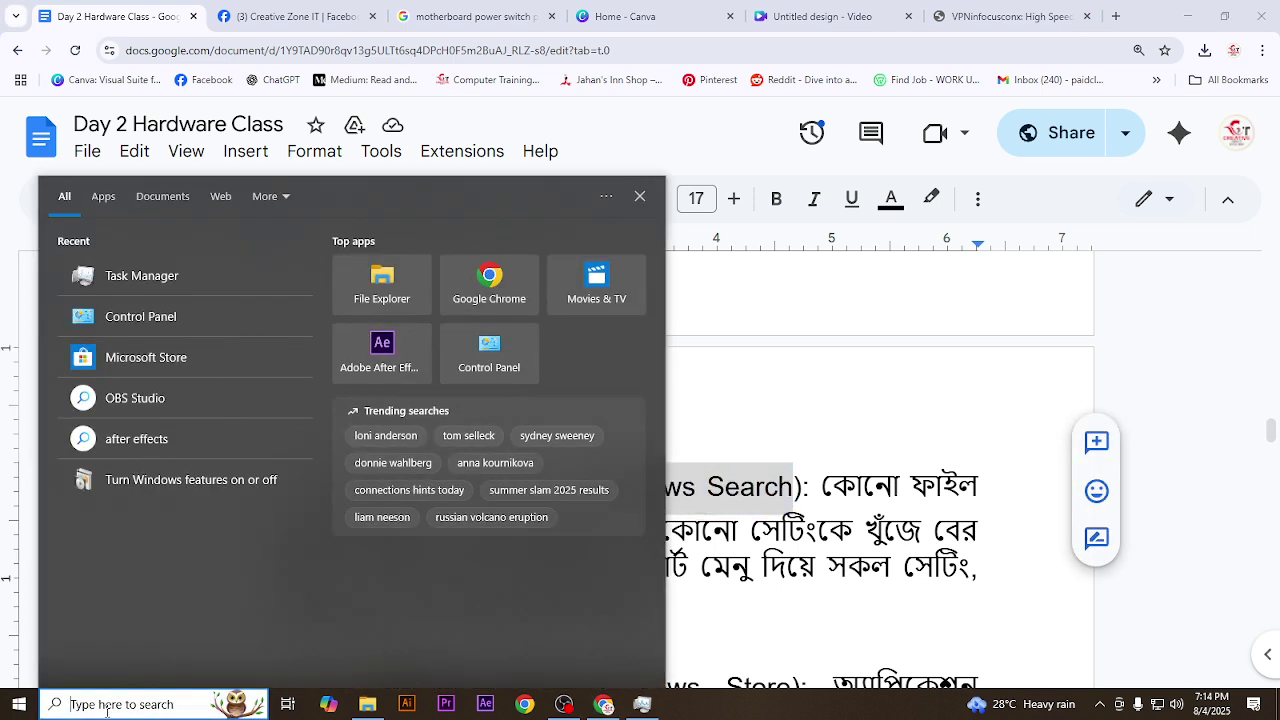
{"action": "type", "text": "store"}
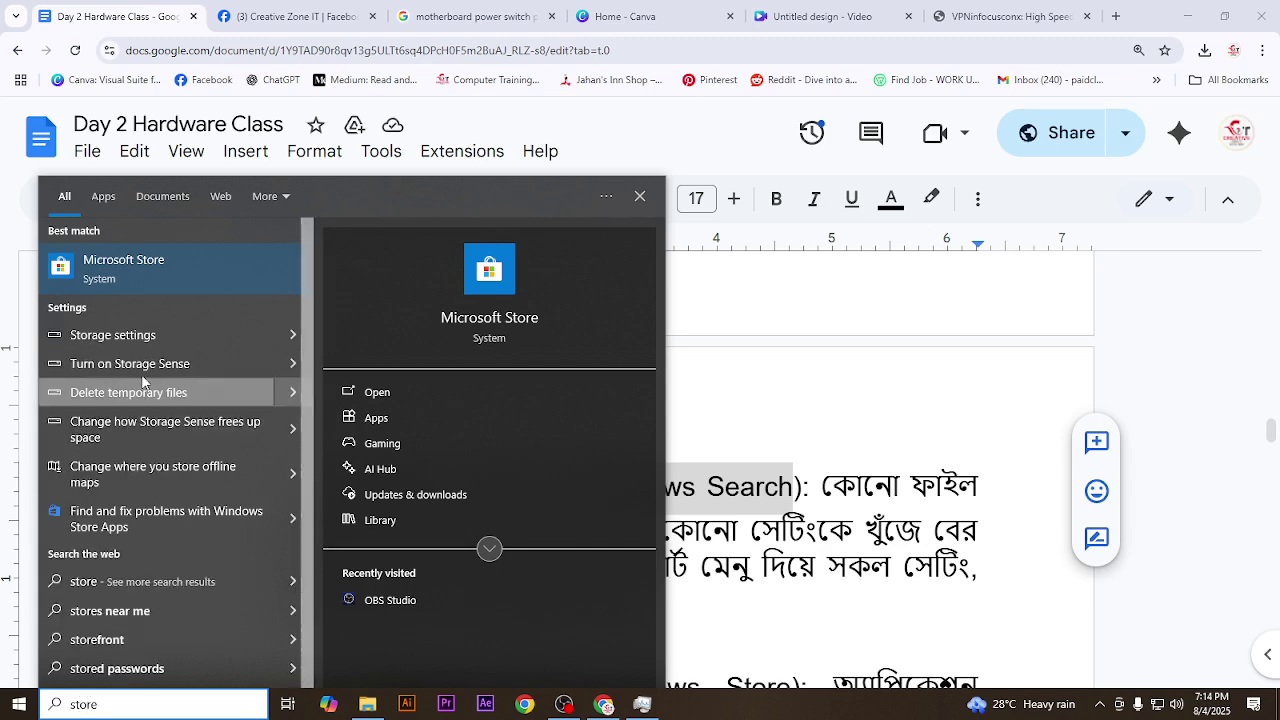
{"action": "left_click", "coordinate": [152, 278]}
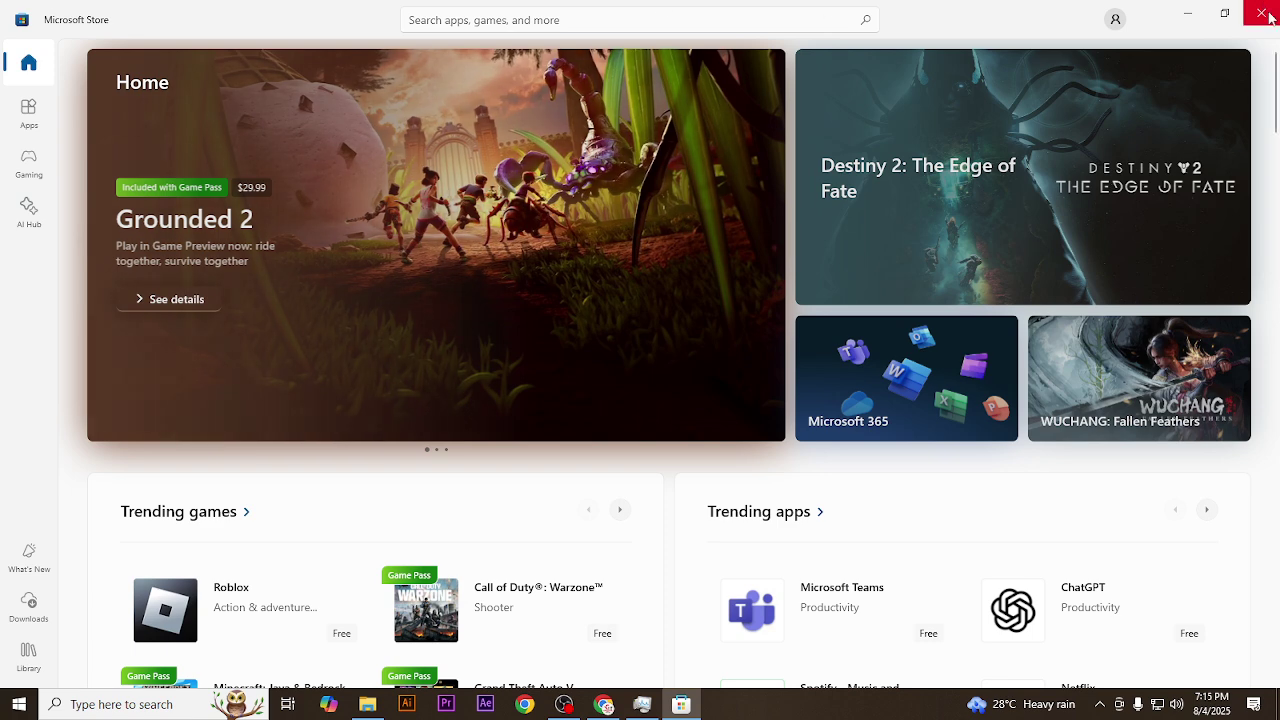
- Search Microsoft Store for "whatsapp b" and open the WhatsApp Beta app page
{"action": "left_click", "coordinate": [483, 20]}
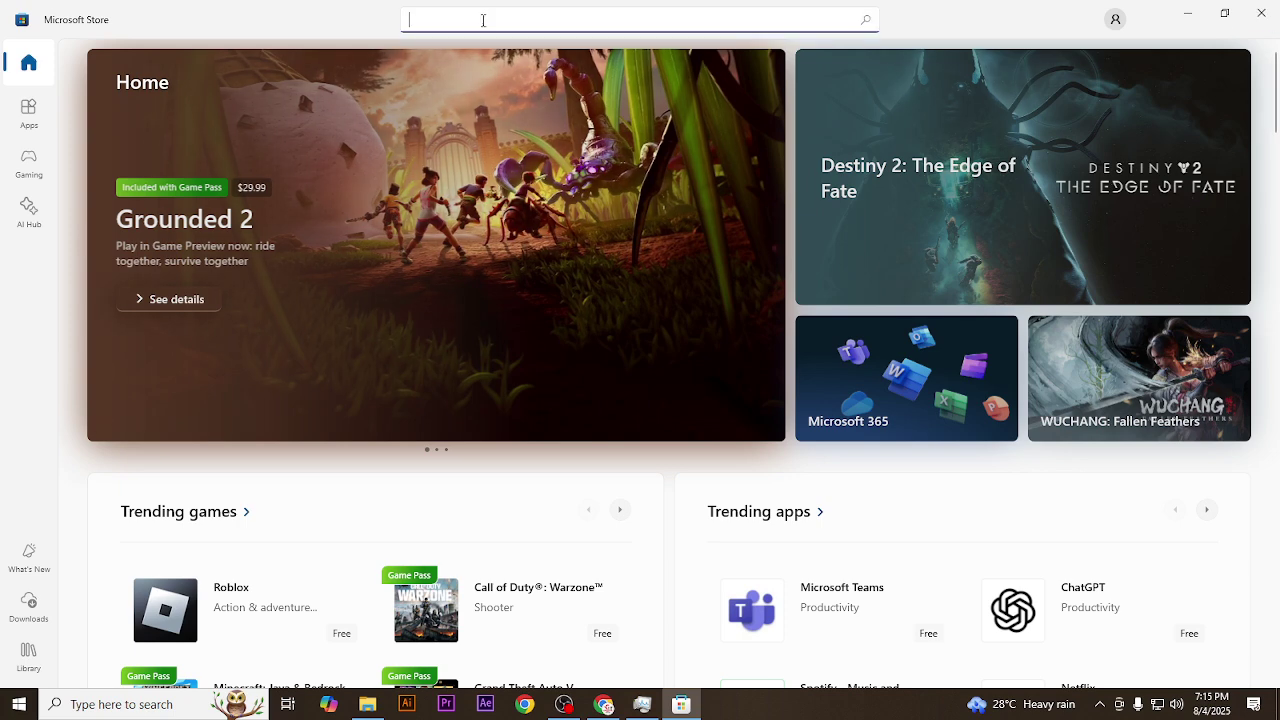
{"action": "type", "text": "w"}
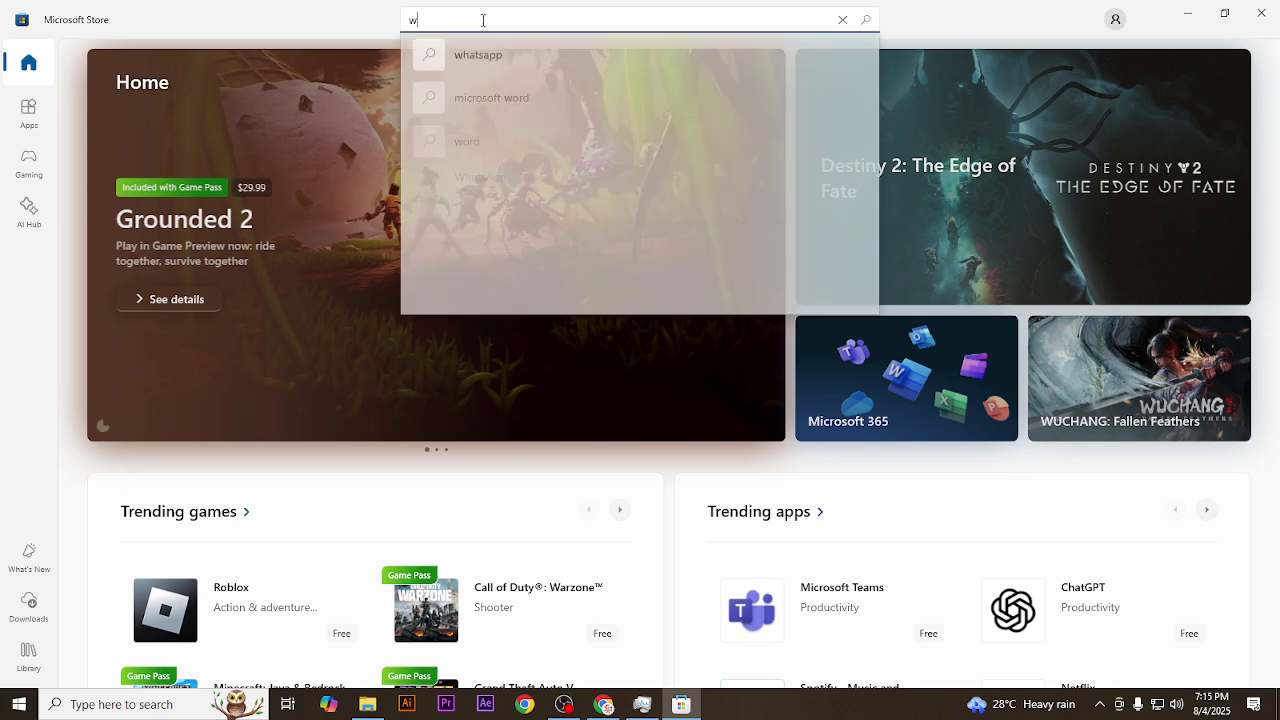
{"action": "type", "text": "hat"}
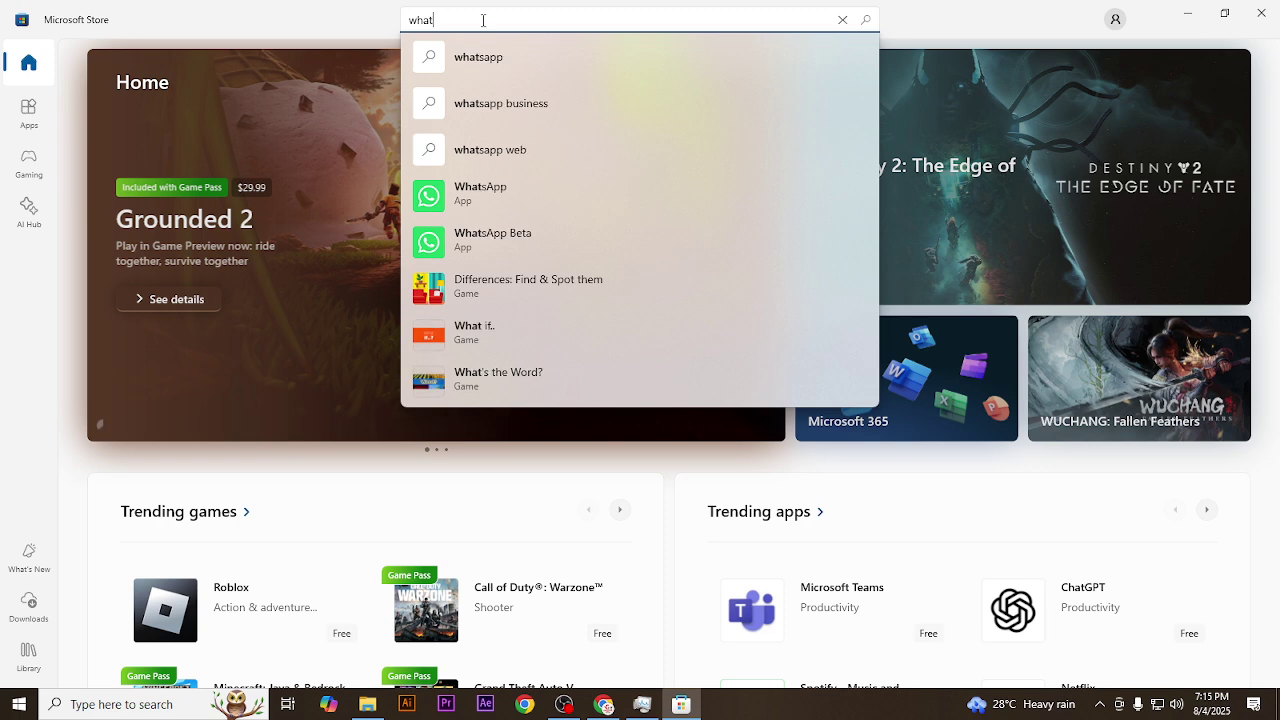
{"action": "type", "text": "sapp b"}
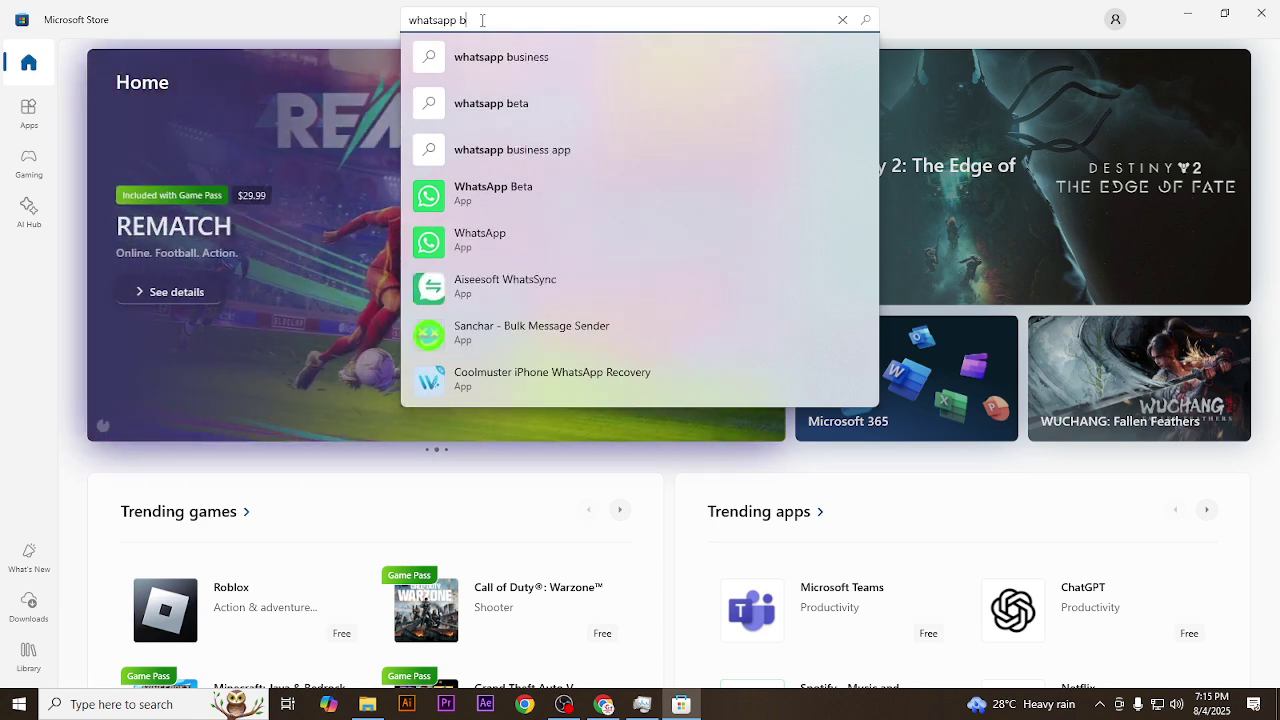
{"action": "left_click", "coordinate": [509, 208]}
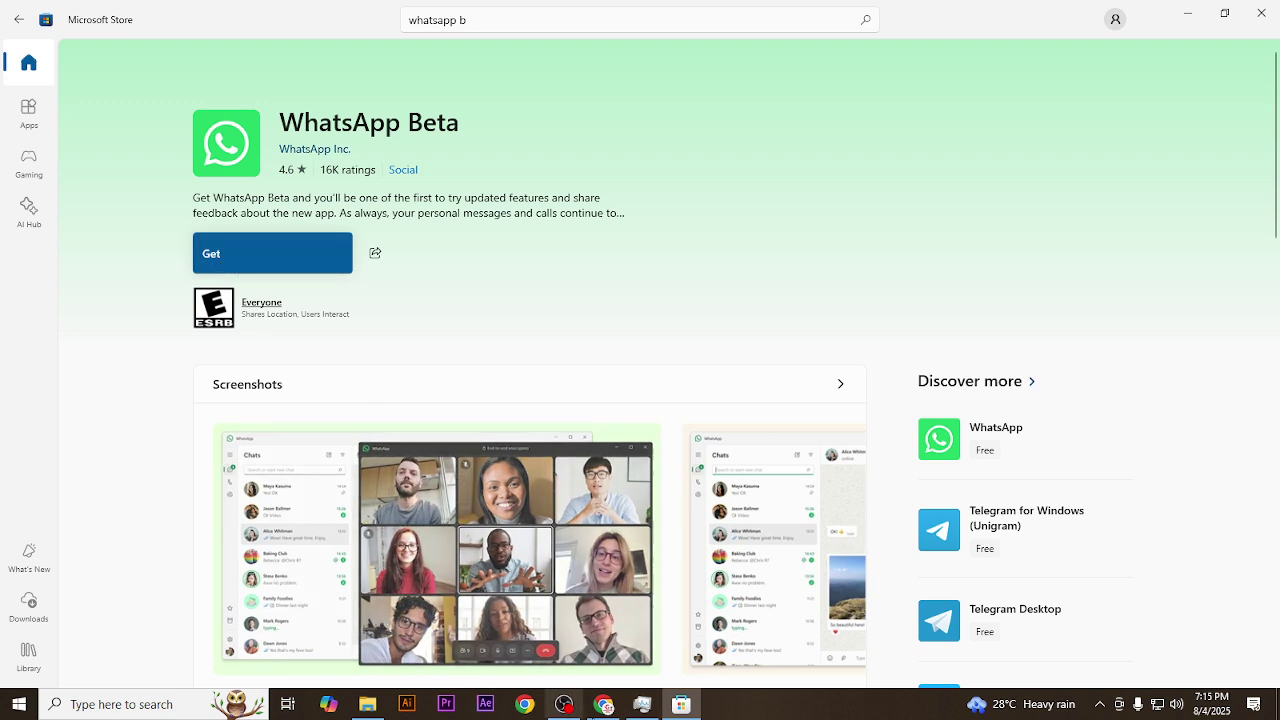
- Switch back to the class notes in Chrome and review items 10 and 11, highlighting the words Windows Store
{"action": "left_click", "coordinate": [603, 704]}
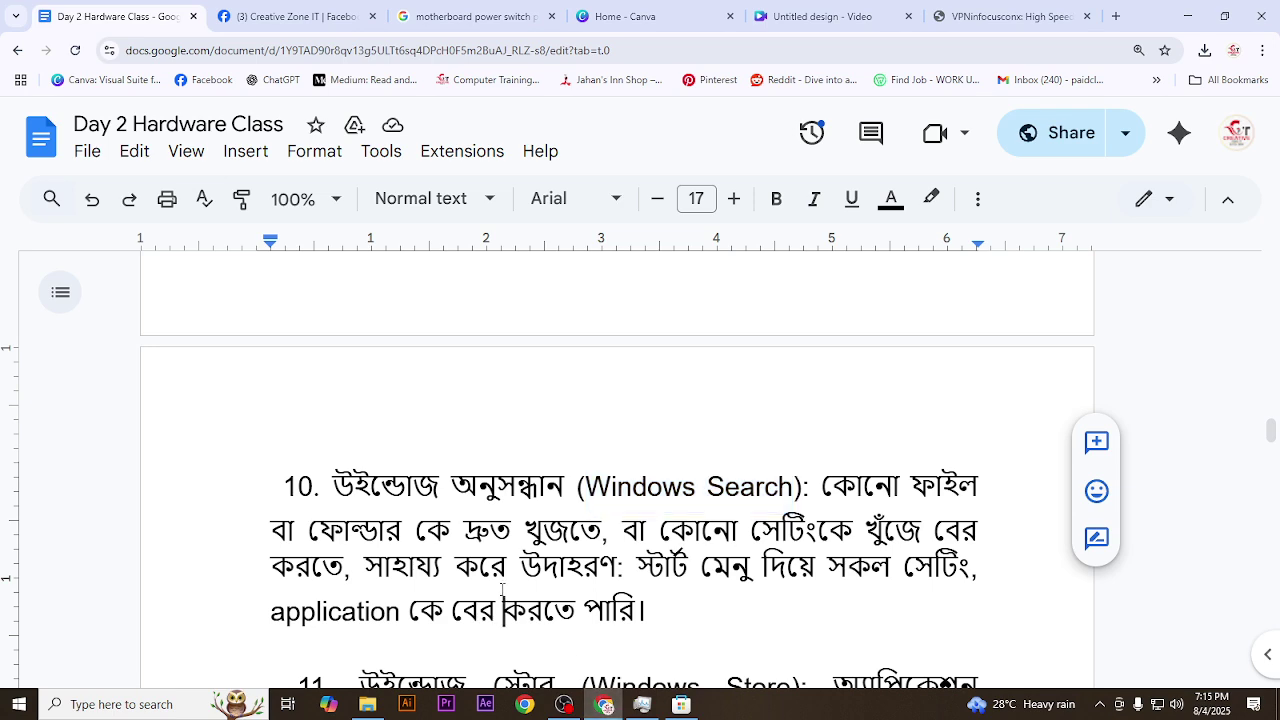
{"action": "scroll", "coordinate": [502, 590], "scroll_direction": "down", "scroll_amount": 3}
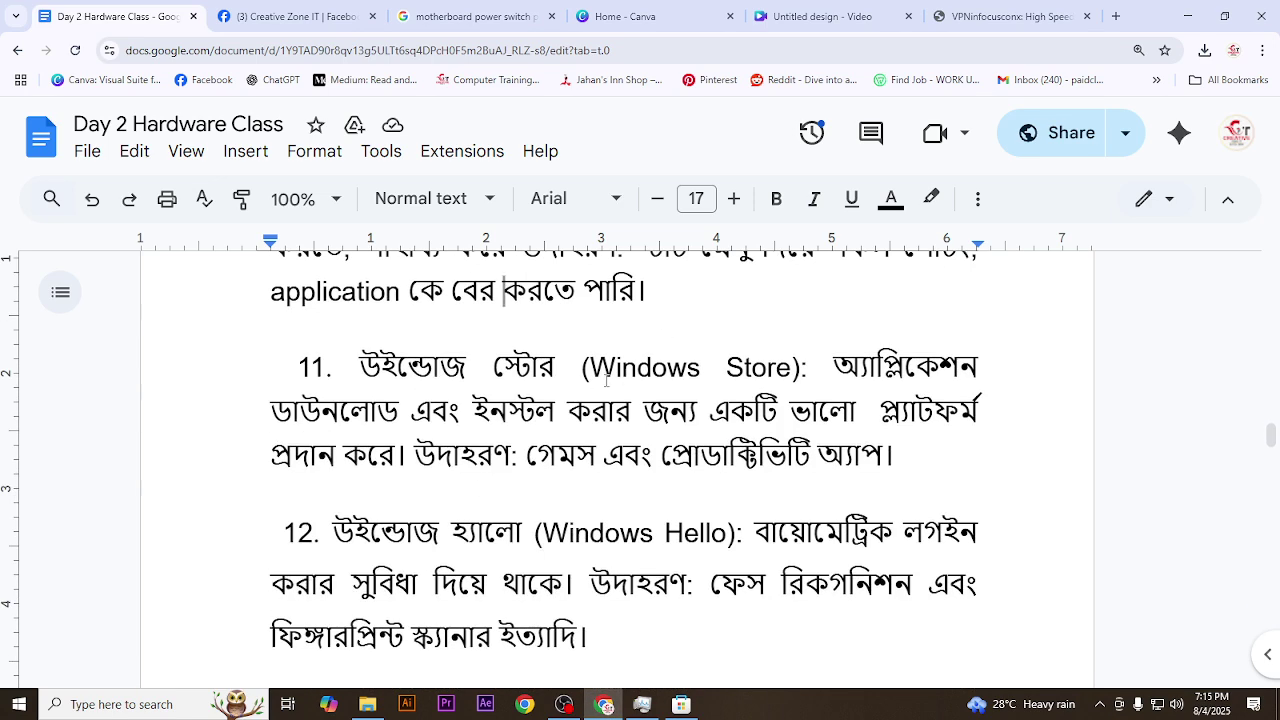
{"action": "scroll", "coordinate": [592, 395], "scroll_direction": "up", "scroll_amount": 2}
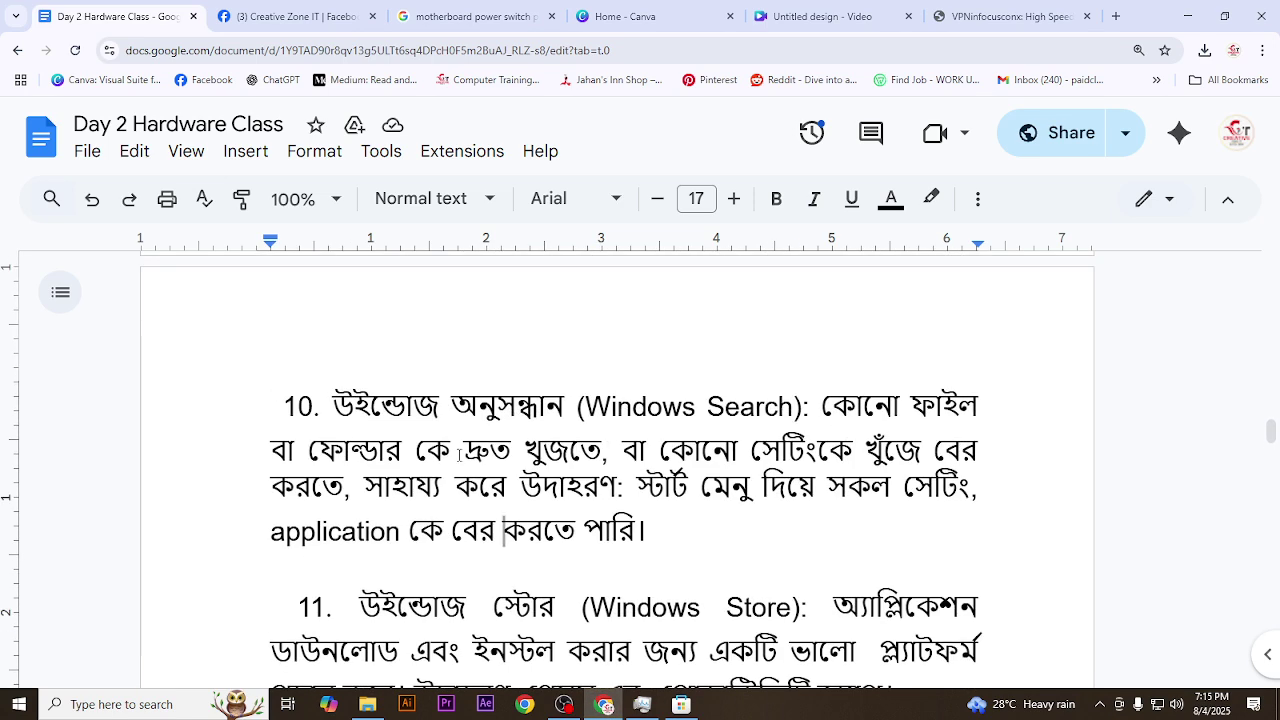
{"action": "left_click_drag", "start_coordinate": [590, 607], "coordinate": [778, 607]}
{"action": "scroll", "coordinate": [784, 613], "scroll_direction": "down", "scroll_amount": 1}
{"action": "scroll", "coordinate": [738, 540], "scroll_direction": "down", "scroll_amount": 1}
- Copy the words "Windows Hello" from item 12, search Windows for them, and open the Sign-in options settings
{"action": "left_click", "coordinate": [737, 532]}
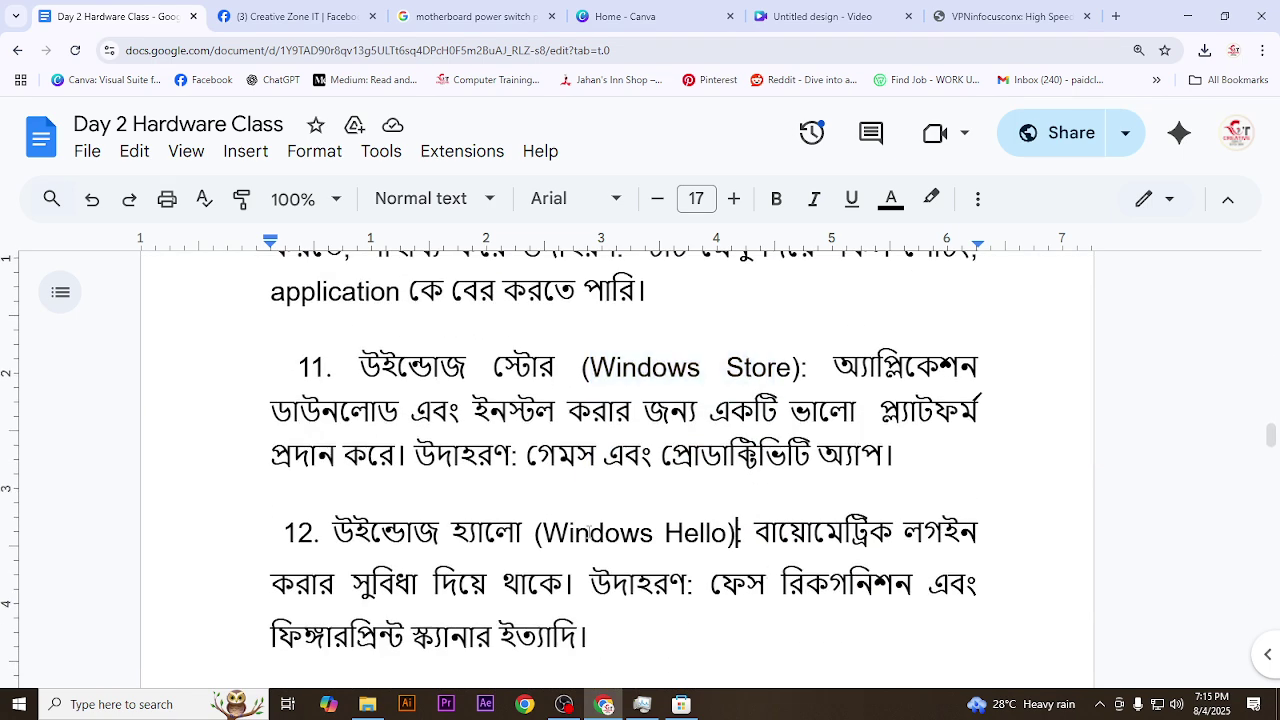
{"action": "left_click", "coordinate": [545, 532]}
{"action": "left_click_drag", "start_coordinate": [545, 532], "coordinate": [730, 533]}
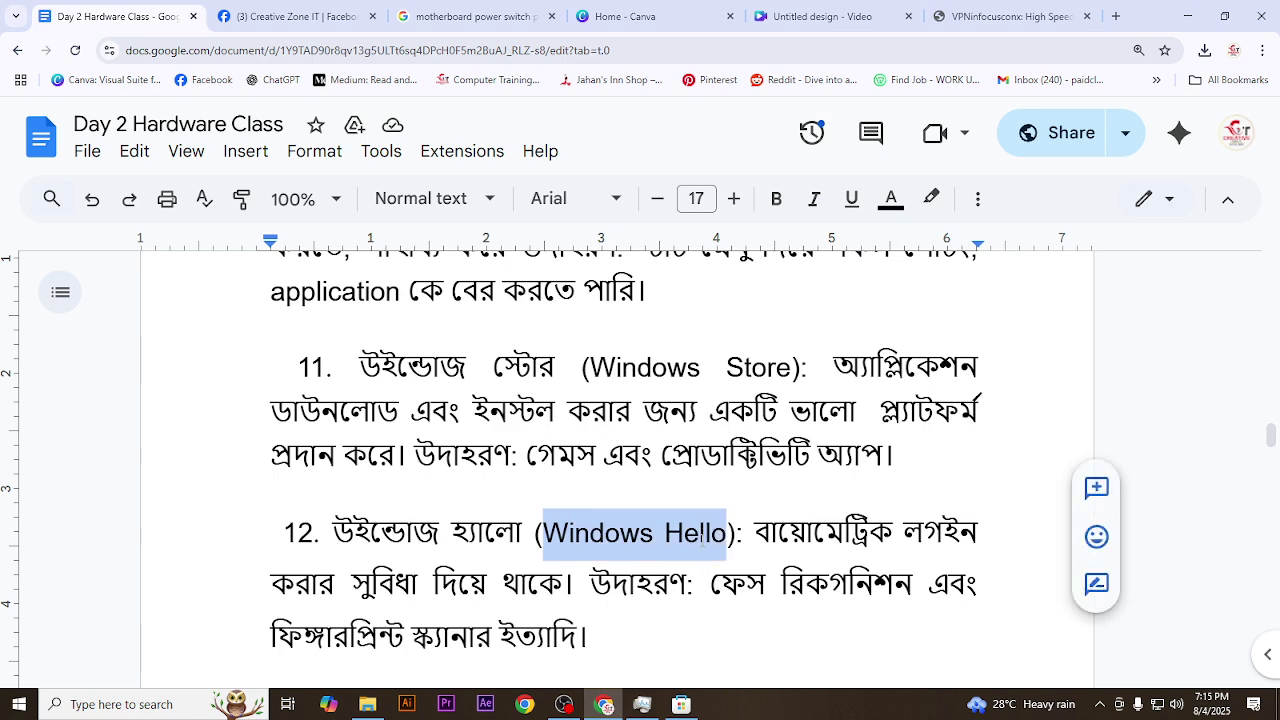
{"action": "right_click", "coordinate": [730, 533]}
{"action": "left_click", "coordinate": [737, 260]}
{"action": "left_click", "coordinate": [102, 704]}
{"action": "right_click", "coordinate": [102, 704]}
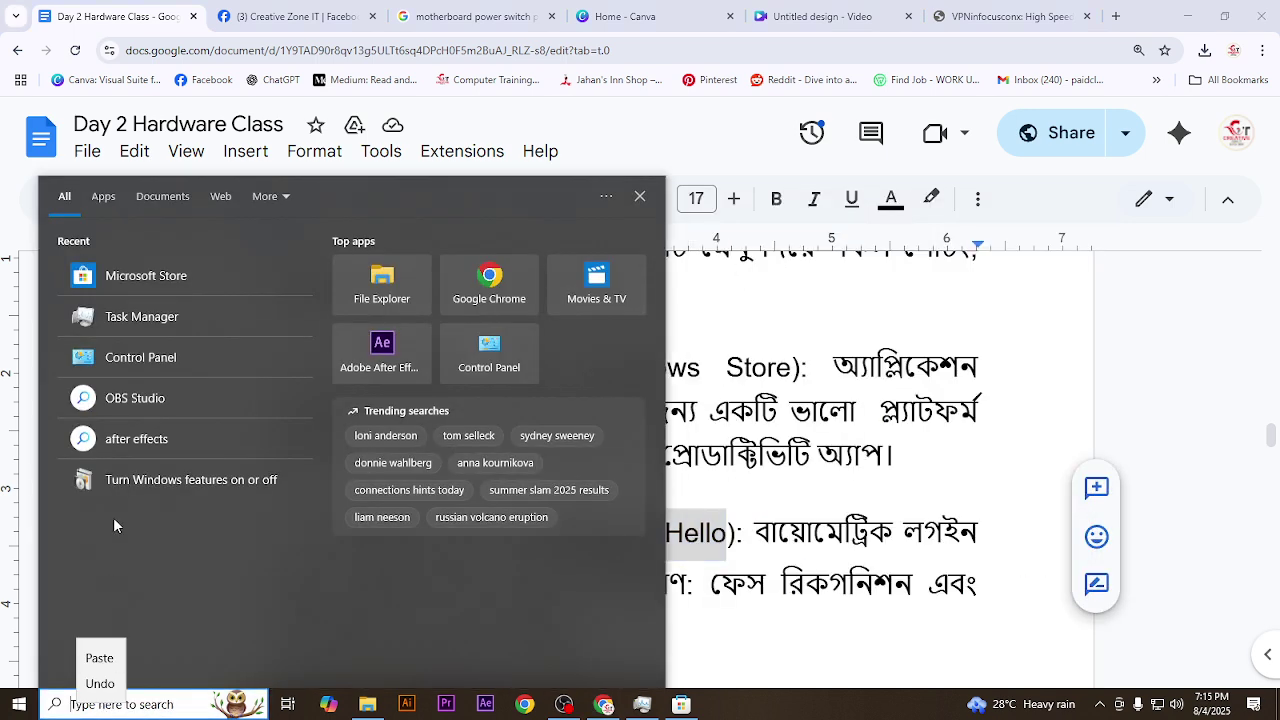
{"action": "left_click", "coordinate": [100, 654]}
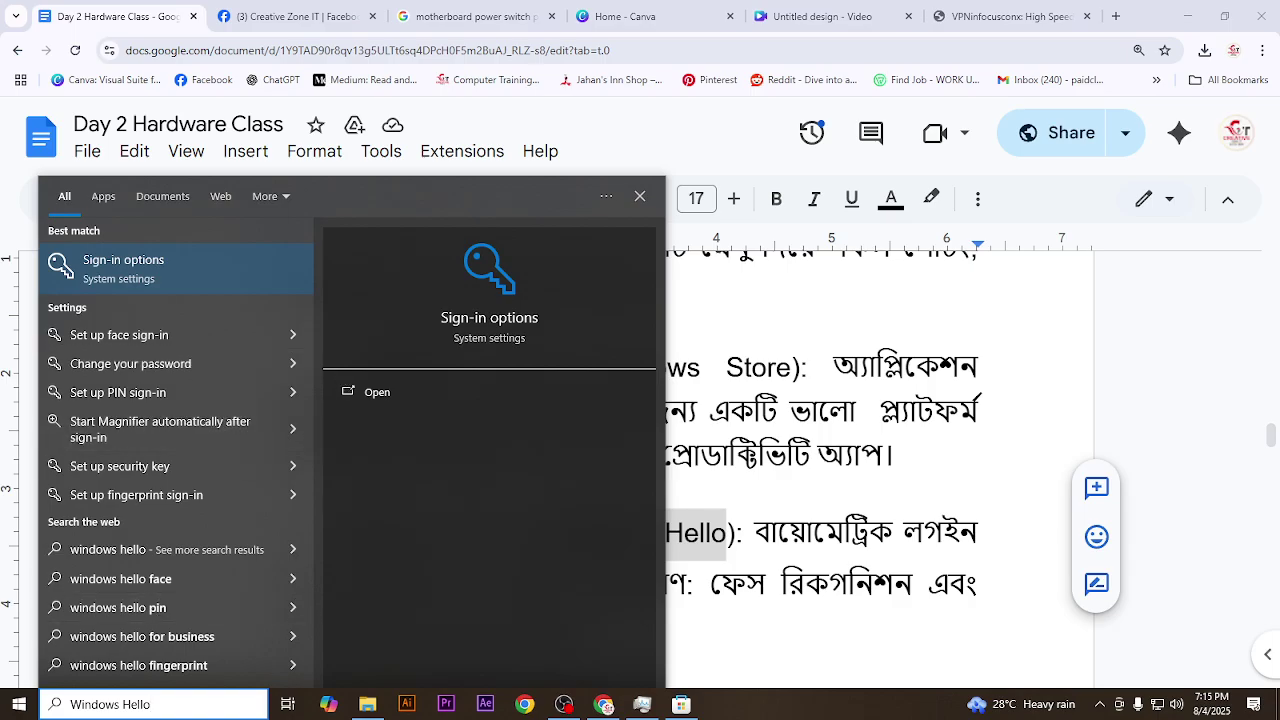
{"action": "key", "text": "Return"}
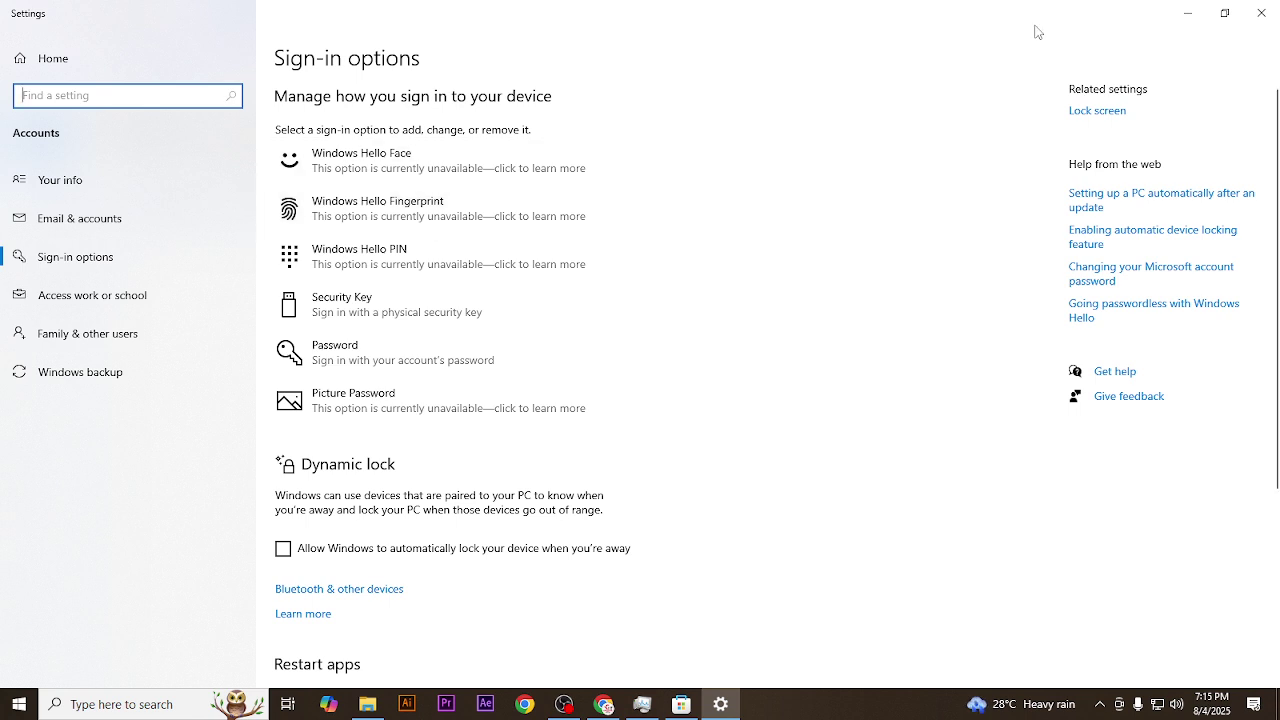
- Minimize Settings, review item 13 on Windows Ink in the notes, and search Windows for "paint" to open Paint
{"action": "left_click", "coordinate": [1188, 13]}
{"action": "left_click", "coordinate": [534, 540]}
{"action": "scroll", "coordinate": [470, 531], "scroll_direction": "down", "scroll_amount": 3}
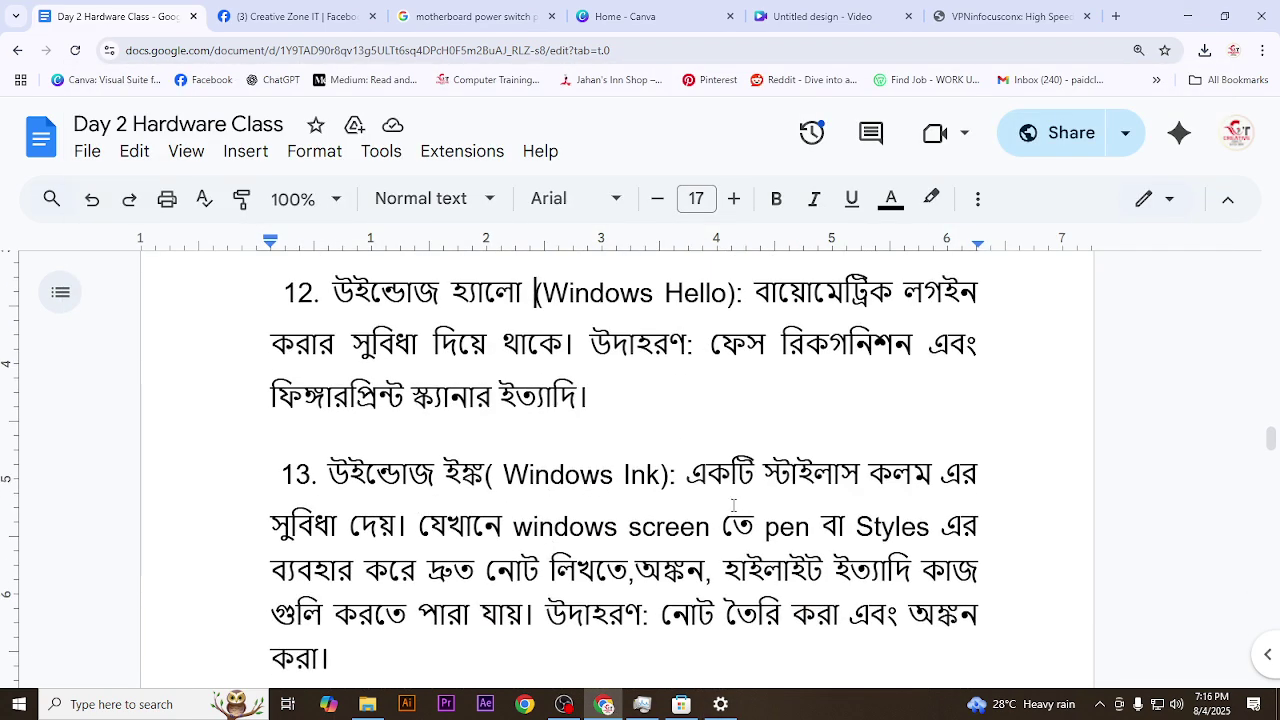
{"action": "scroll", "coordinate": [660, 510], "scroll_direction": "down", "scroll_amount": 2}
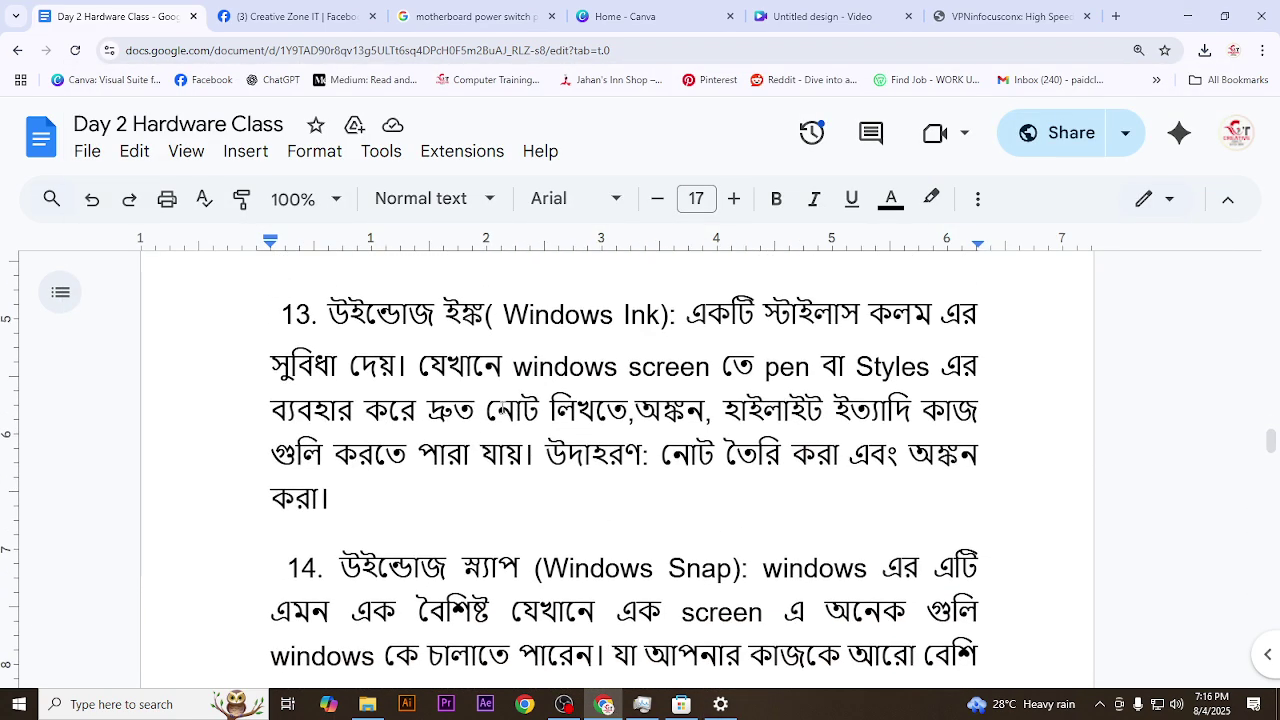
{"action": "left_click", "coordinate": [138, 704]}
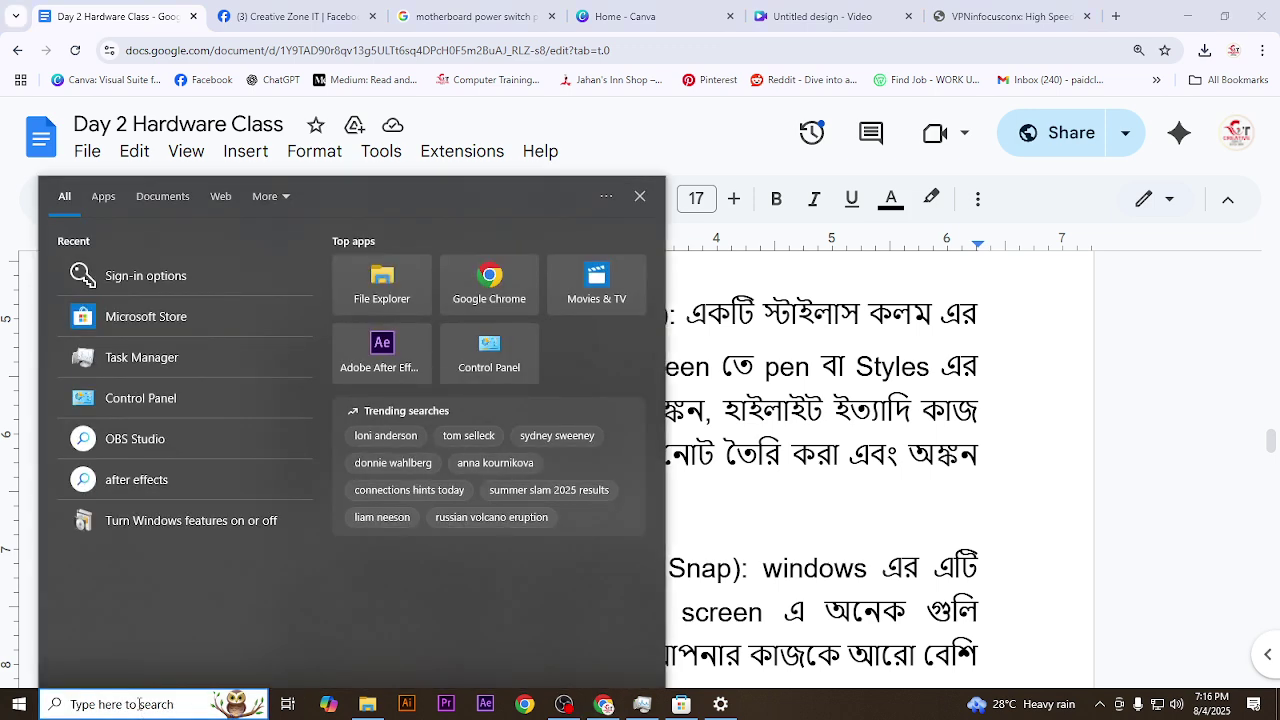
{"action": "type", "text": "pai"}
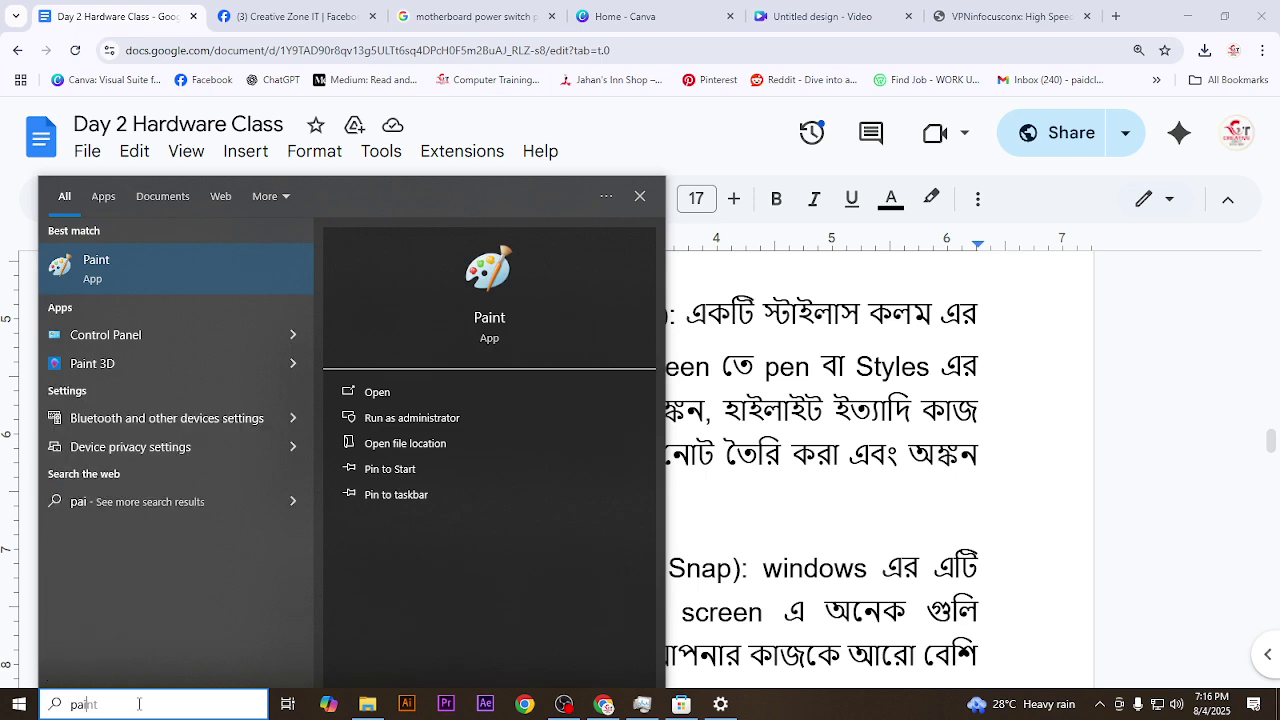
{"action": "type", "text": "nt"}
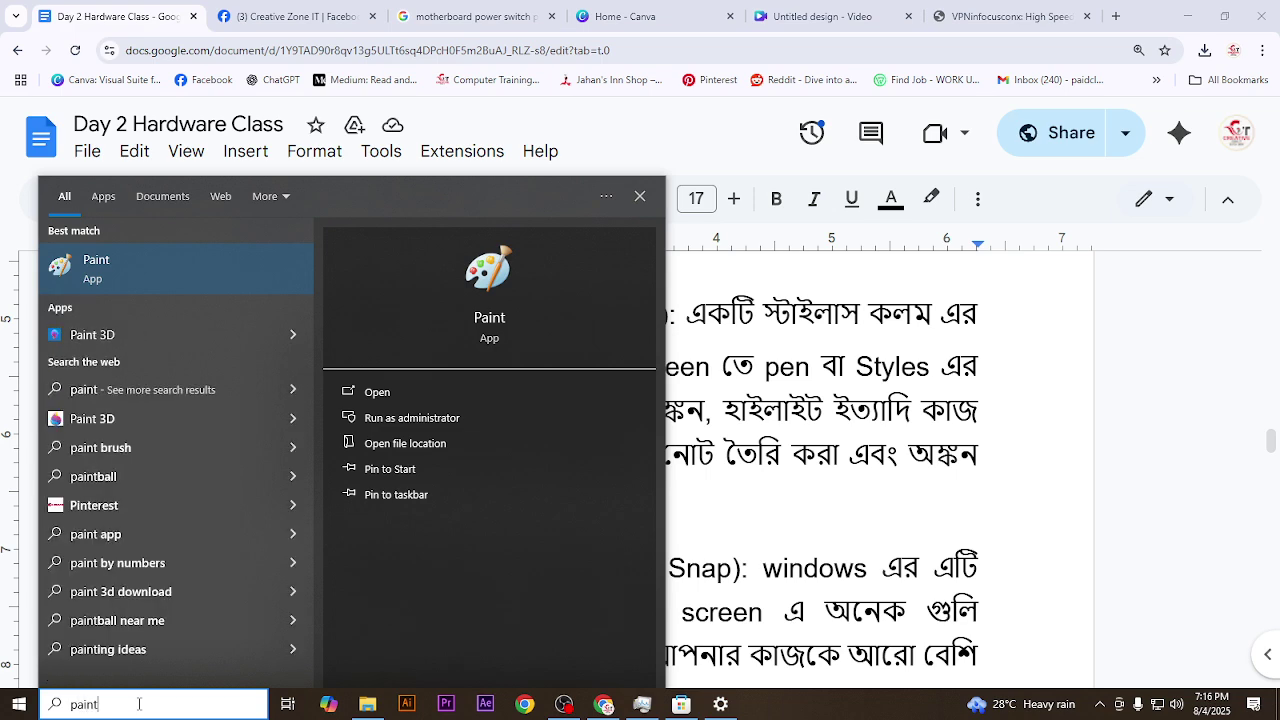
{"action": "left_click", "coordinate": [117, 270]}
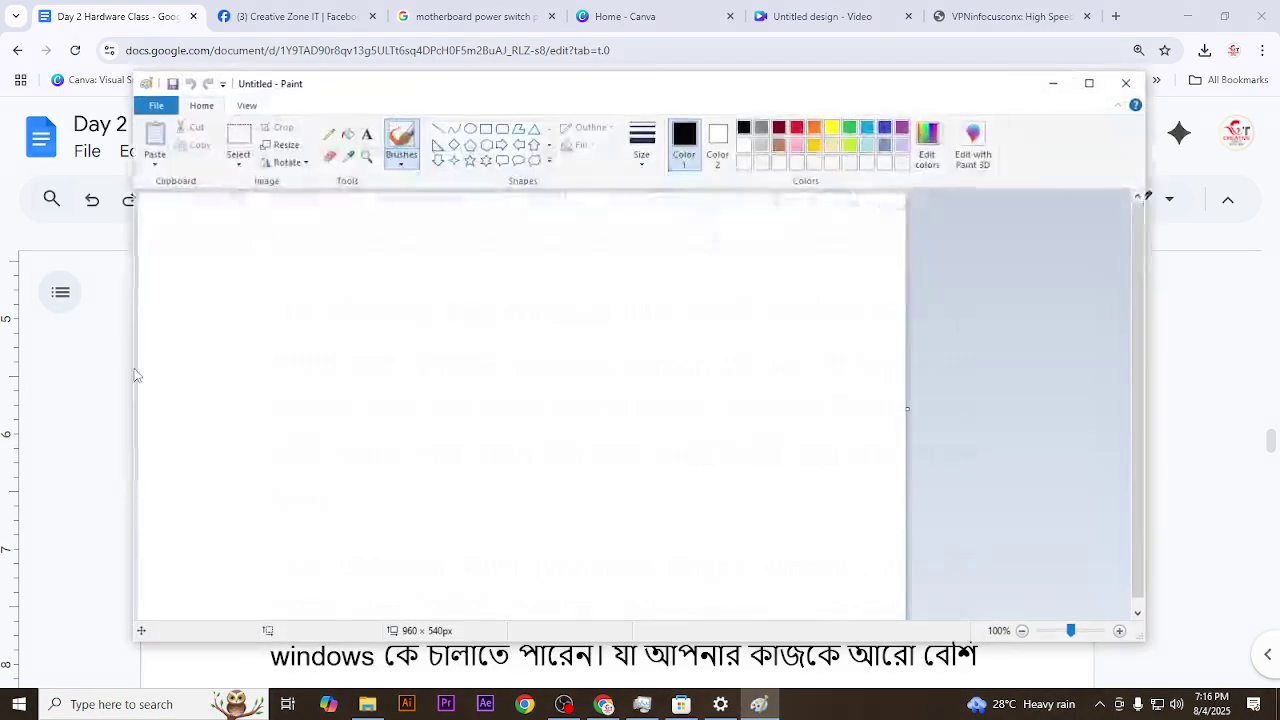
{"action": "left_click", "coordinate": [215, 703]}
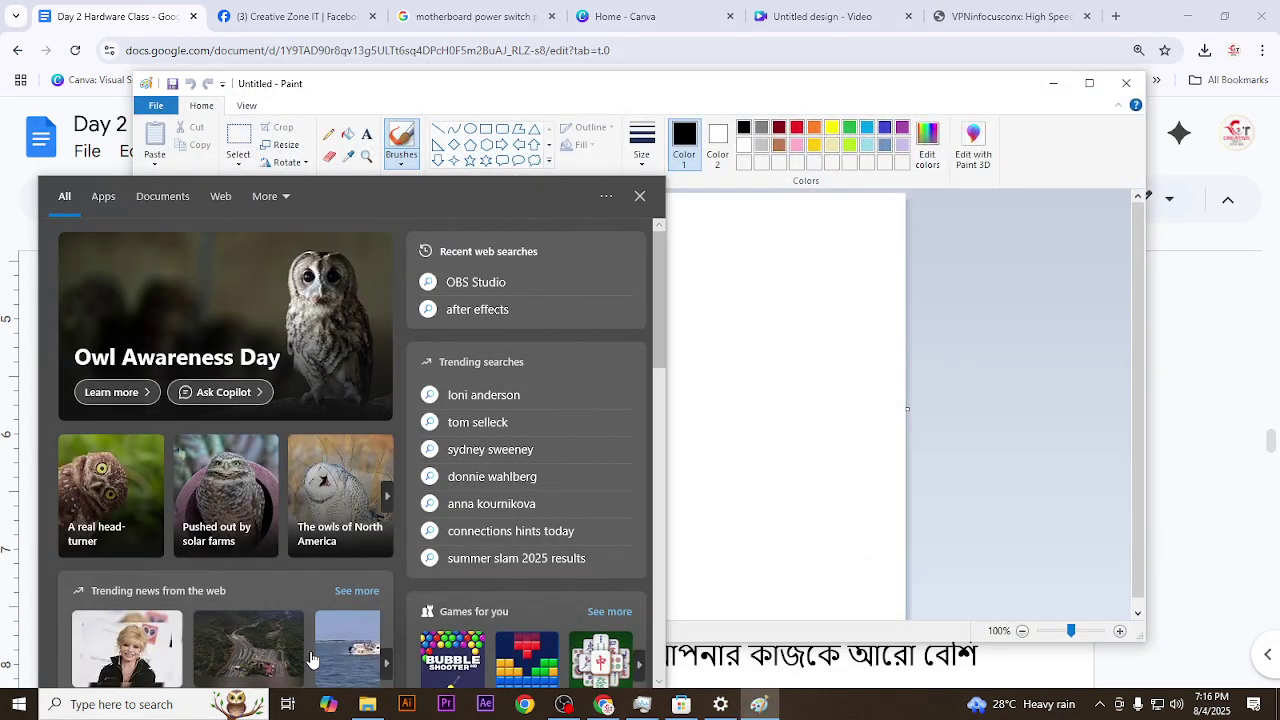
{"action": "left_click", "coordinate": [682, 356]}
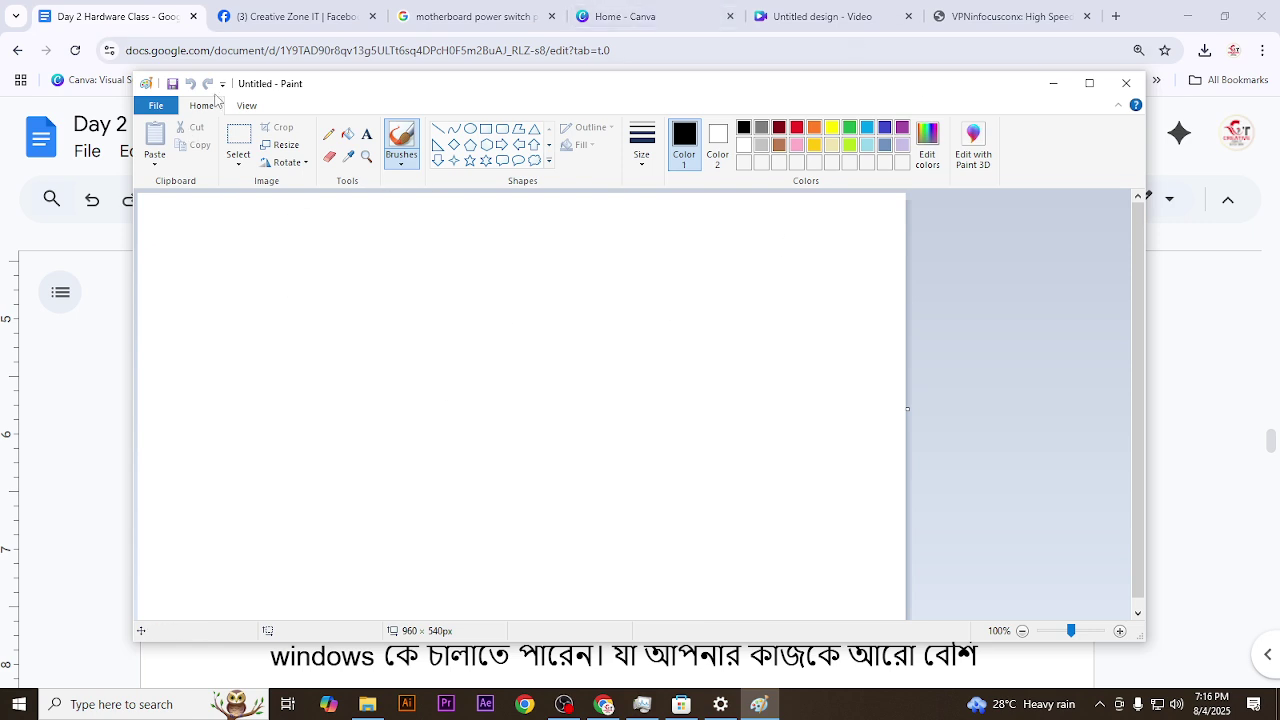
- Draw an upright ellipse of about 310 × 367 px on the canvas and give it a light blue outline
{"action": "left_click", "coordinate": [470, 129]}
{"action": "mouse_move", "coordinate": [241, 274]}
{"action": "left_mouse_down"}
{"action": "mouse_move", "coordinate": [551, 491]}
{"action": "mouse_move", "coordinate": [488, 567]}
{"action": "left_mouse_up"}
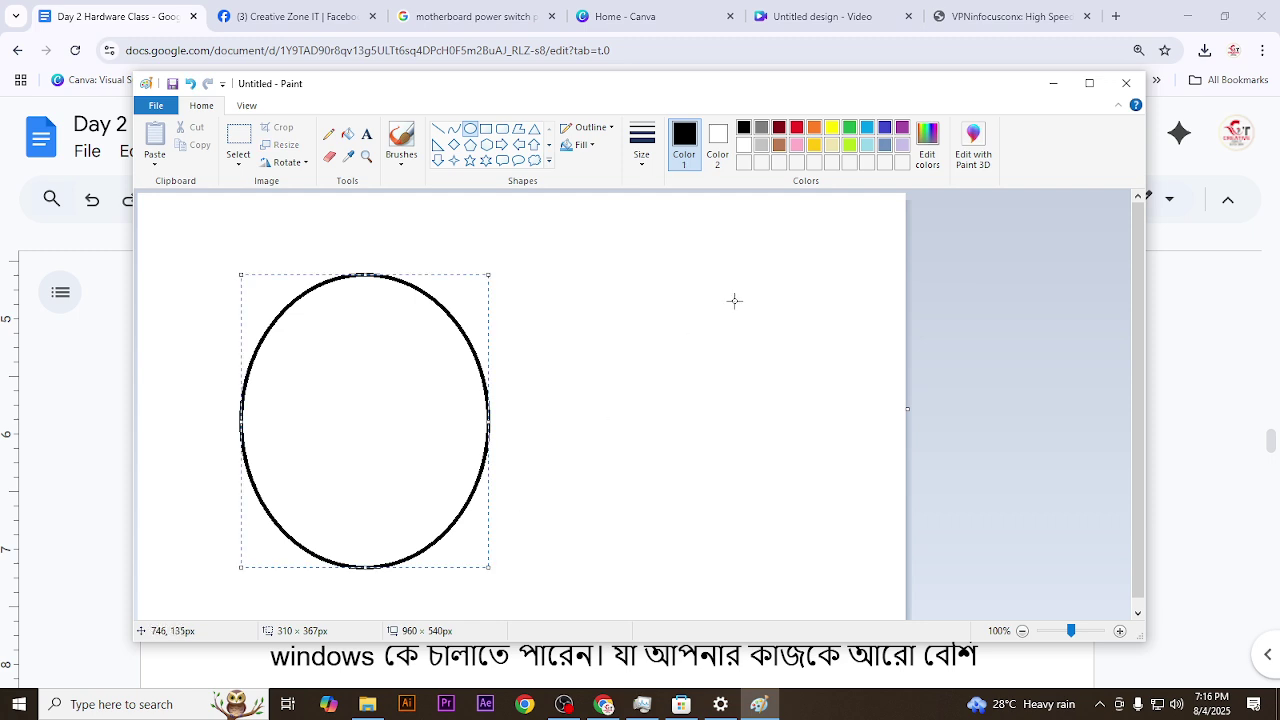
{"action": "left_click", "coordinate": [866, 128]}
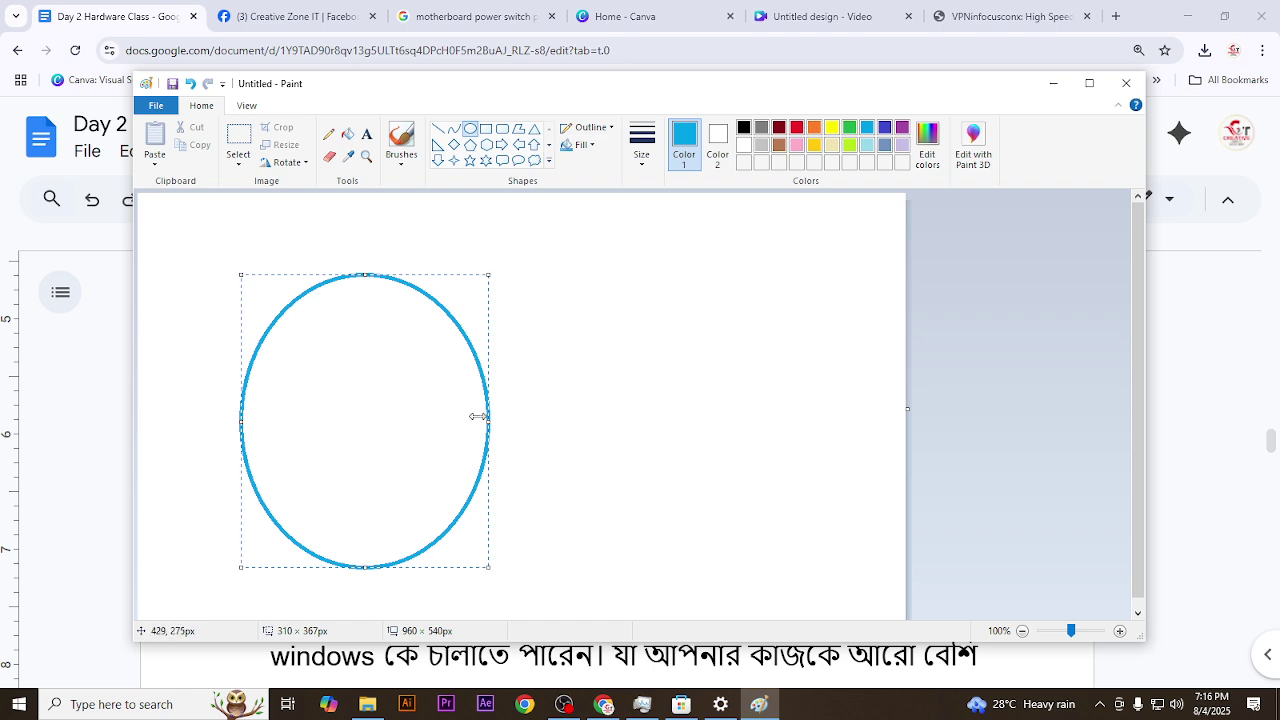
- Close Paint without saving the drawing, and review item 14 of the notes, highlighting the words Windows Snap
{"action": "left_click", "coordinate": [1126, 83]}
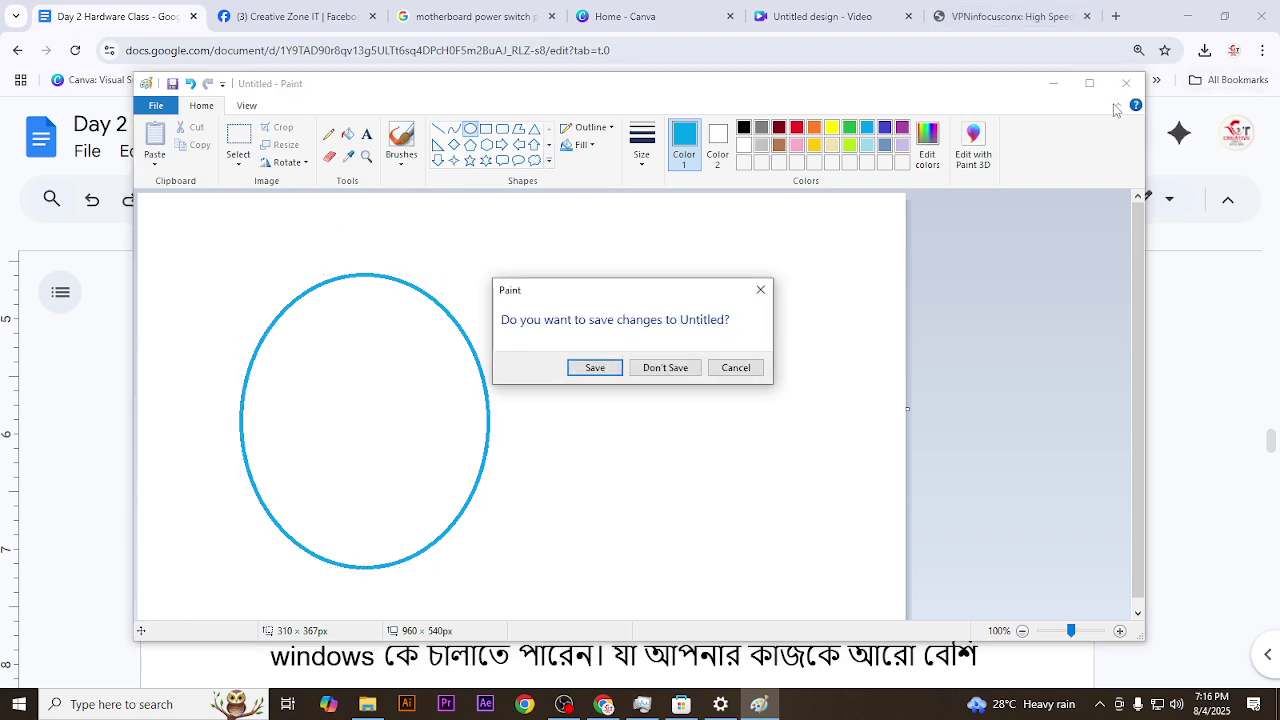
{"action": "left_click", "coordinate": [662, 368]}
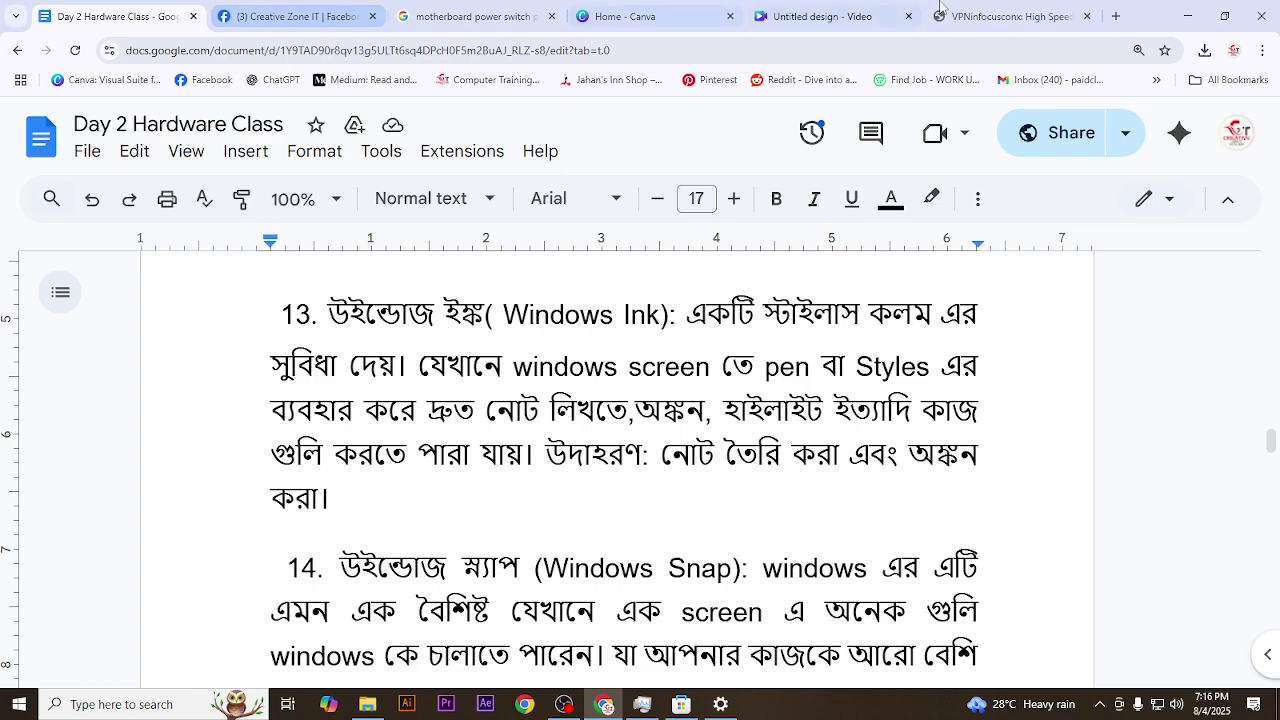
{"action": "left_click", "coordinate": [482, 528]}
{"action": "scroll", "coordinate": [483, 528], "scroll_direction": "up", "scroll_amount": 1}
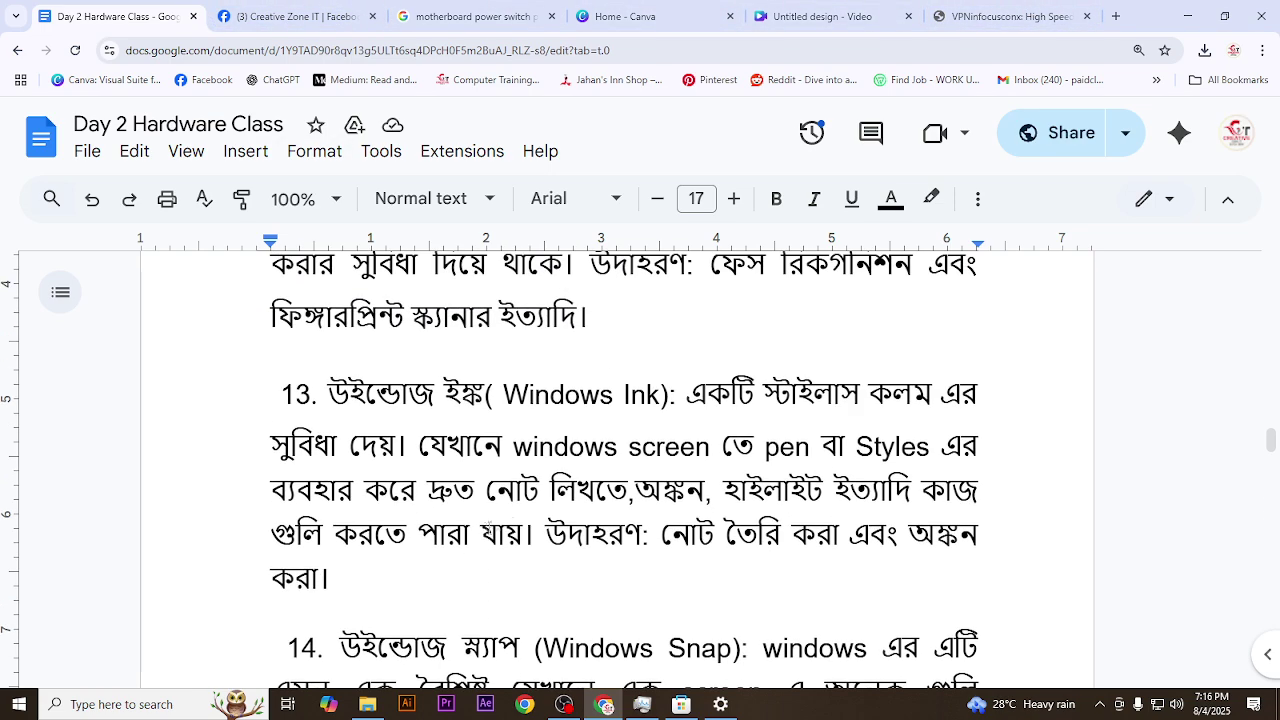
{"action": "scroll", "coordinate": [537, 526], "scroll_direction": "down", "scroll_amount": 4}
{"action": "scroll", "coordinate": [549, 521], "scroll_direction": "up", "scroll_amount": 2}
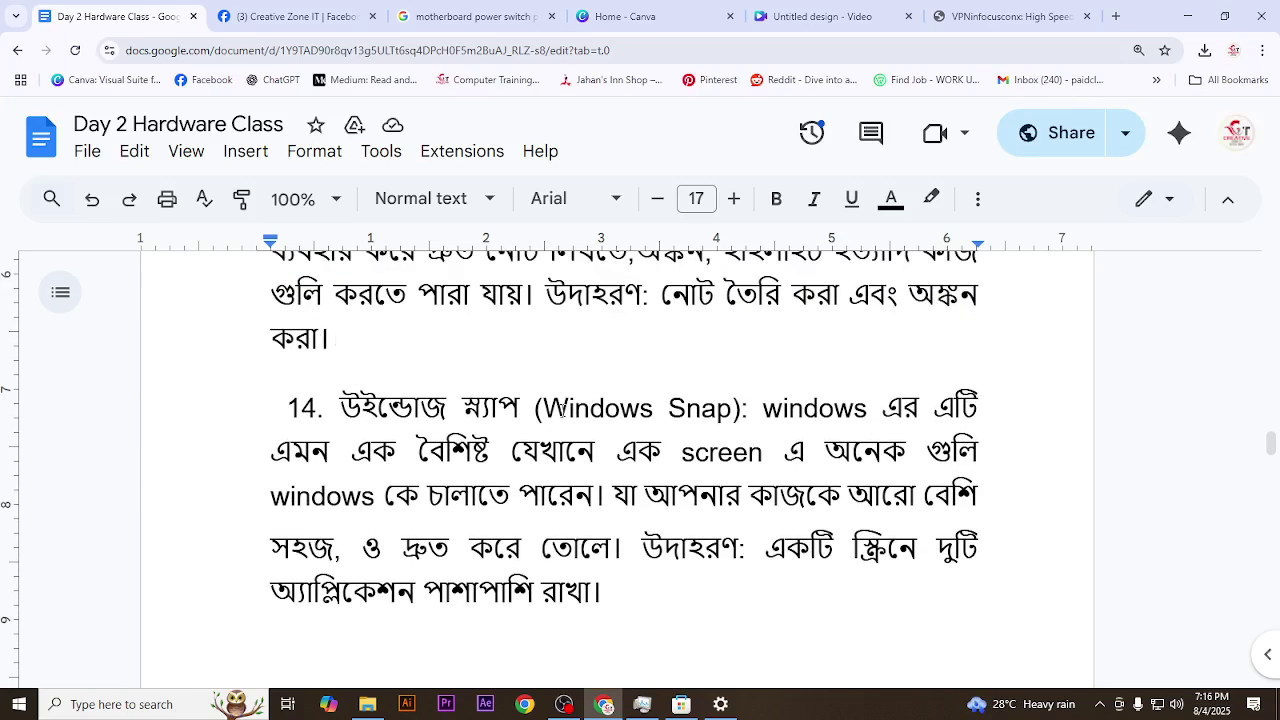
{"action": "left_click_drag", "start_coordinate": [544, 410], "coordinate": [722, 428]}
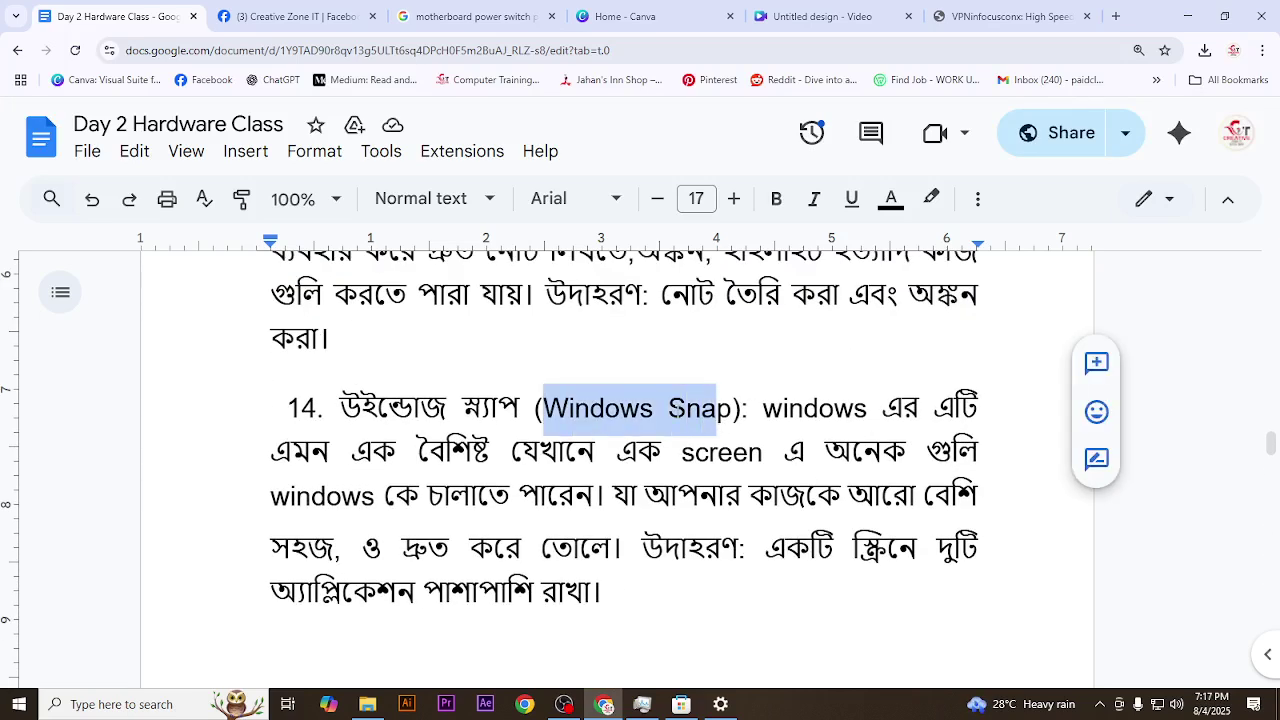
- Copy the highlighted Windows Snap words from item 14, search Windows for them, and open Snipping Tool
{"action": "right_click", "coordinate": [676, 410]}
{"action": "left_click", "coordinate": [745, 258]}
{"action": "left_click", "coordinate": [130, 704]}
{"action": "right_click", "coordinate": [130, 704]}
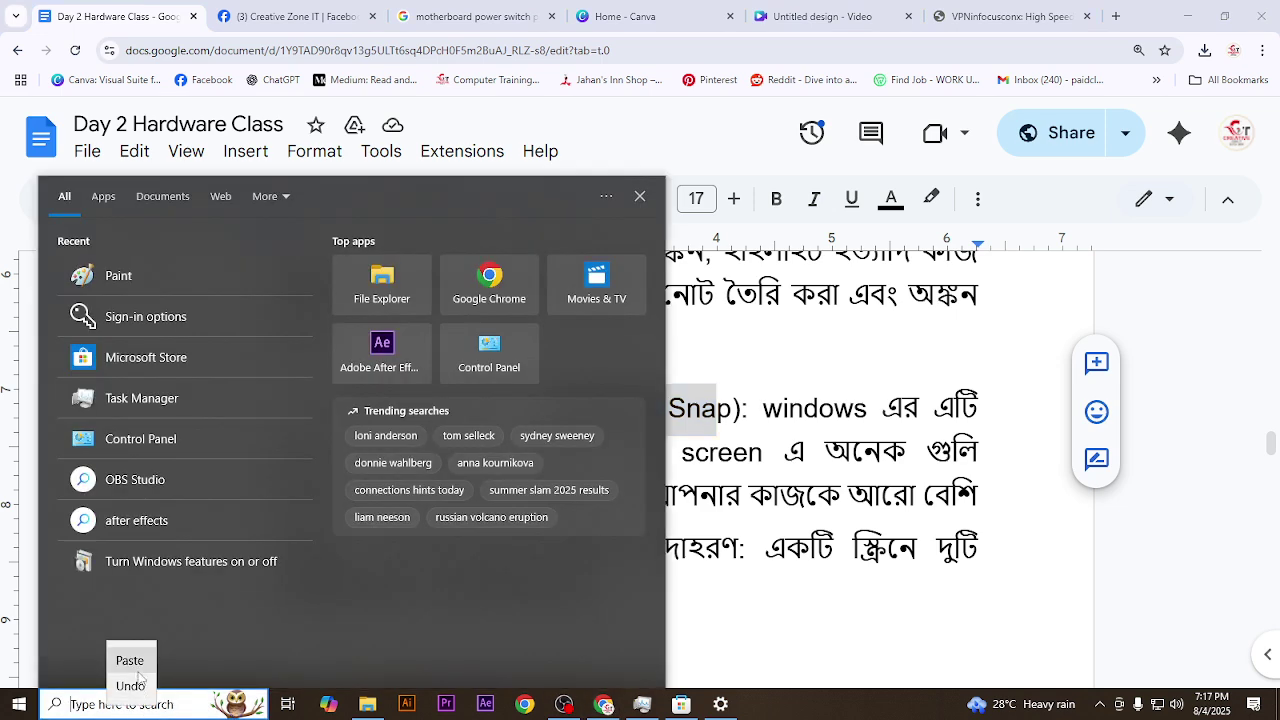
{"action": "left_click", "coordinate": [129, 660]}
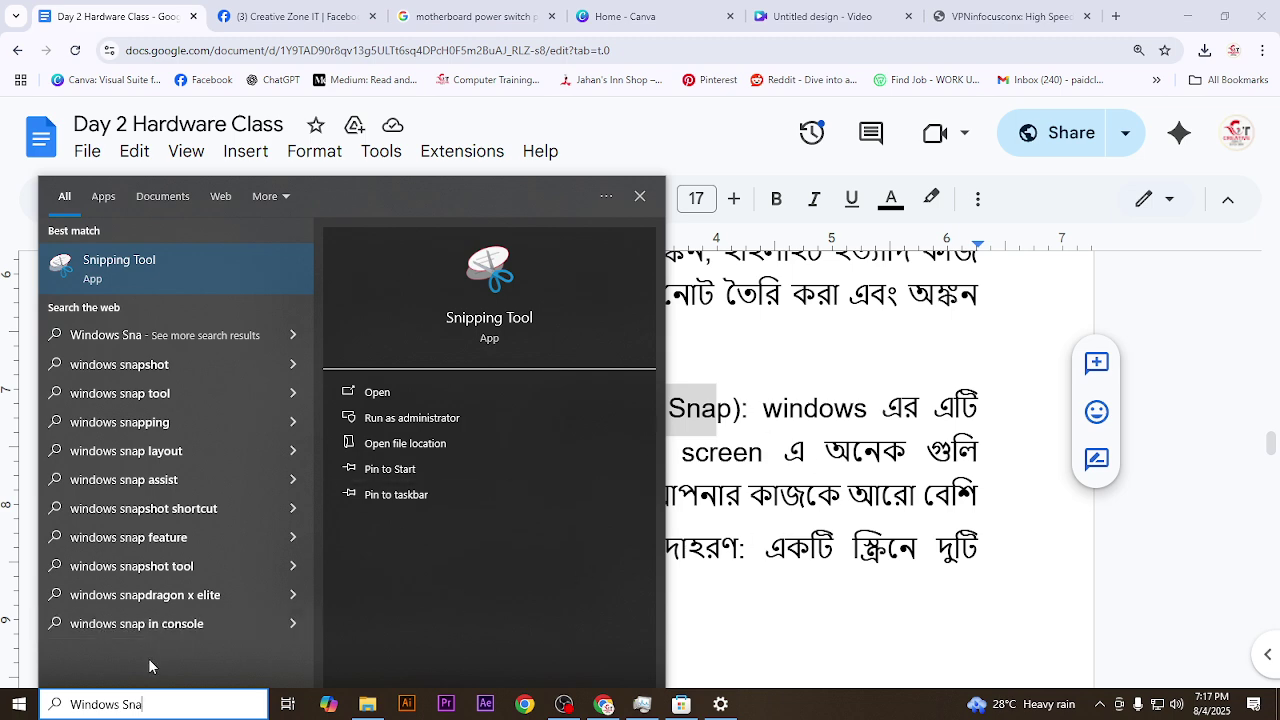
{"action": "left_click", "coordinate": [203, 259]}
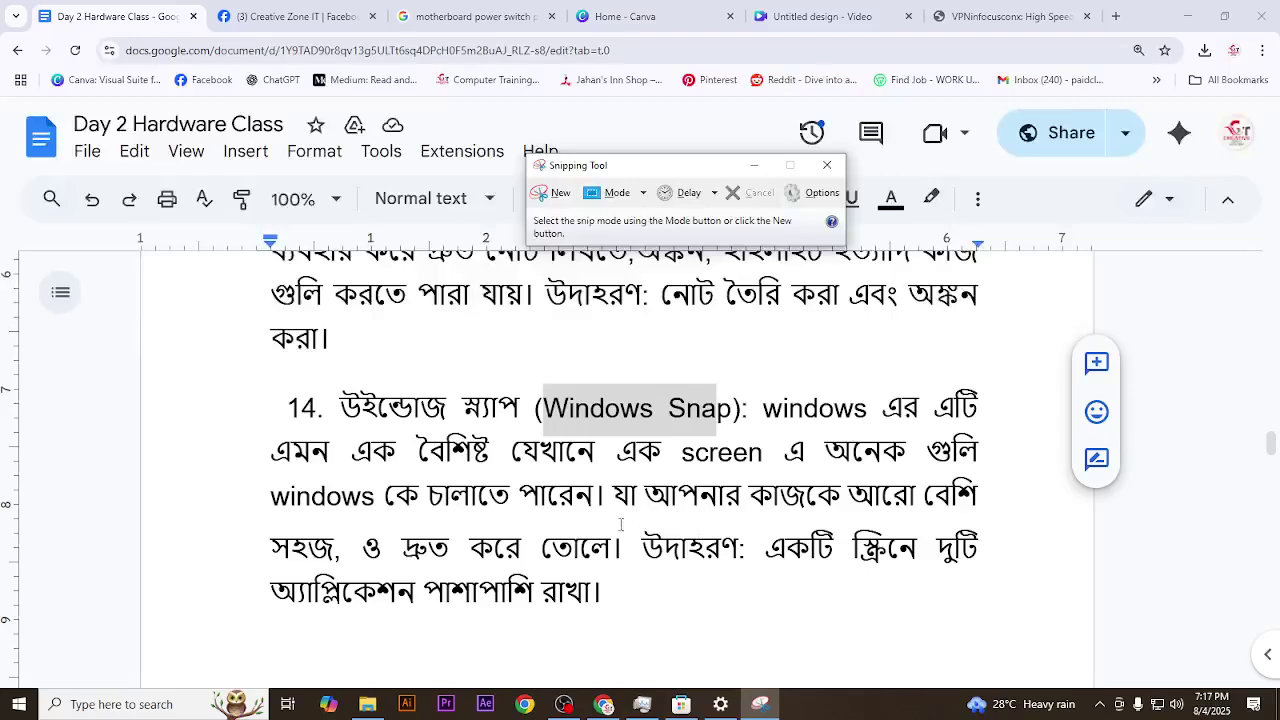
- Capture a new rectangular snip around the whole item 14 paragraph in the notes
{"action": "left_click", "coordinate": [1100, 704]}
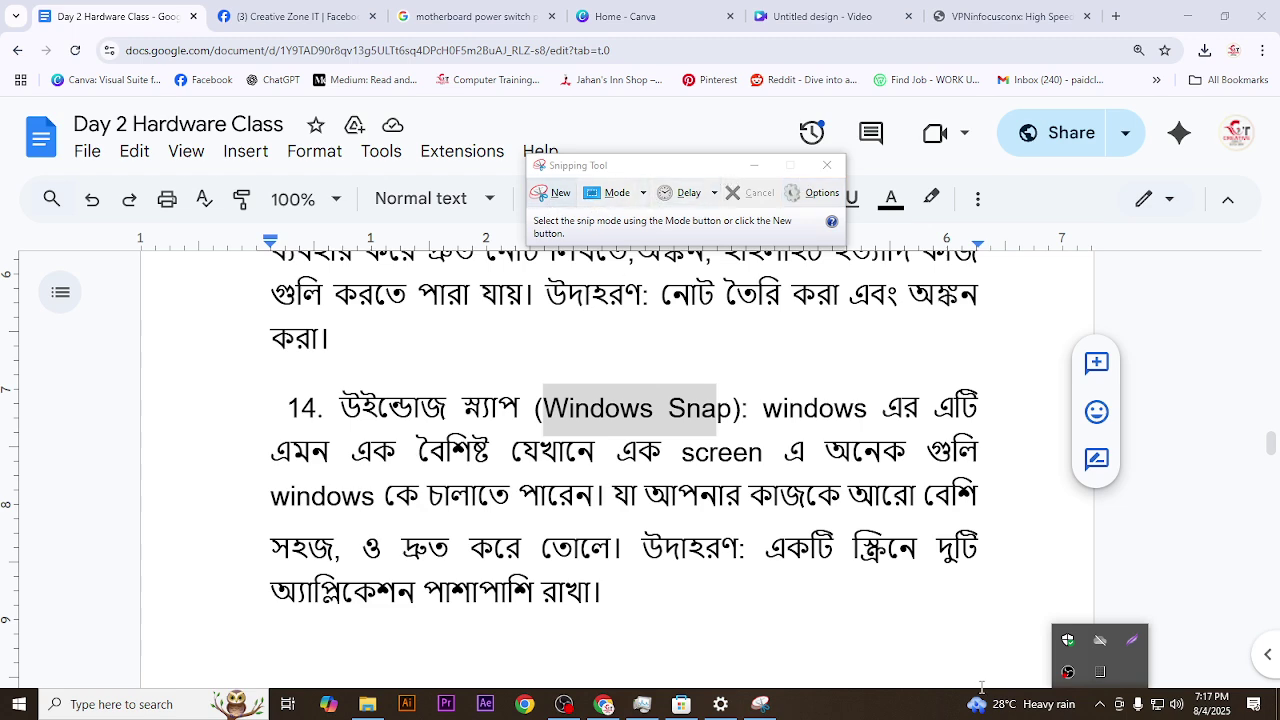
{"action": "left_click", "coordinate": [557, 196]}
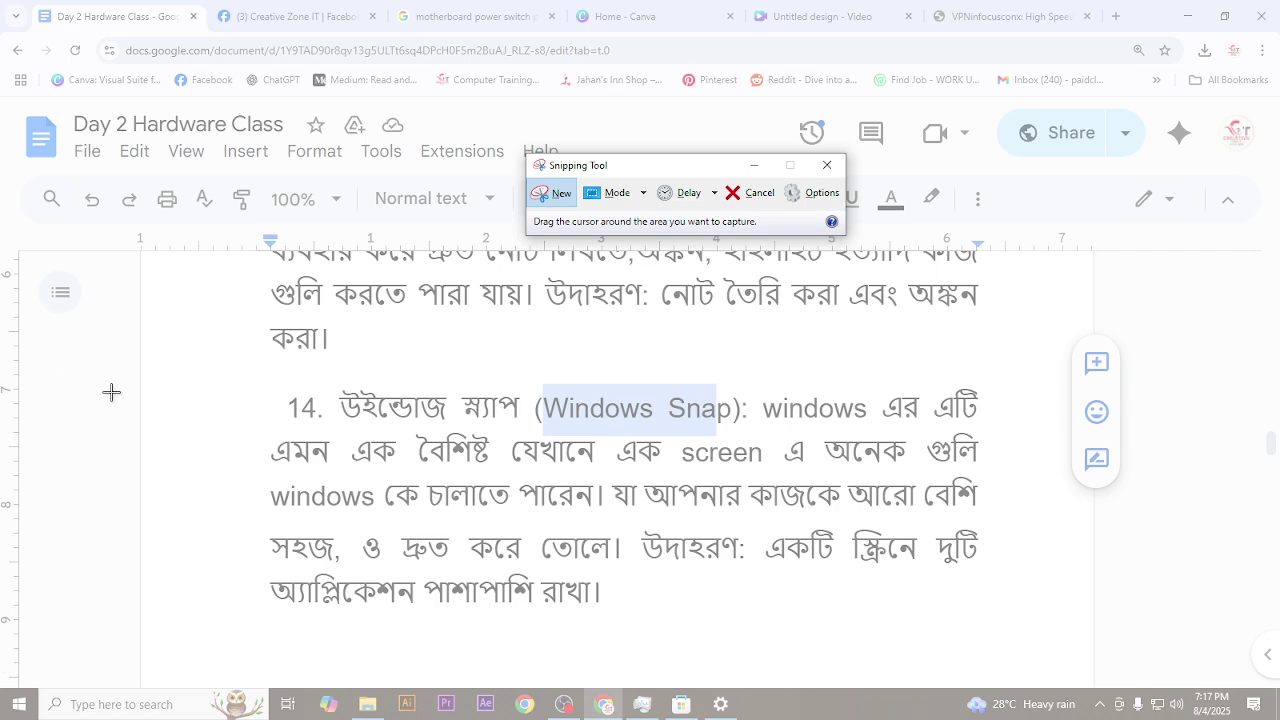
{"action": "left_click_drag", "start_coordinate": [258, 376], "coordinate": [1005, 631]}
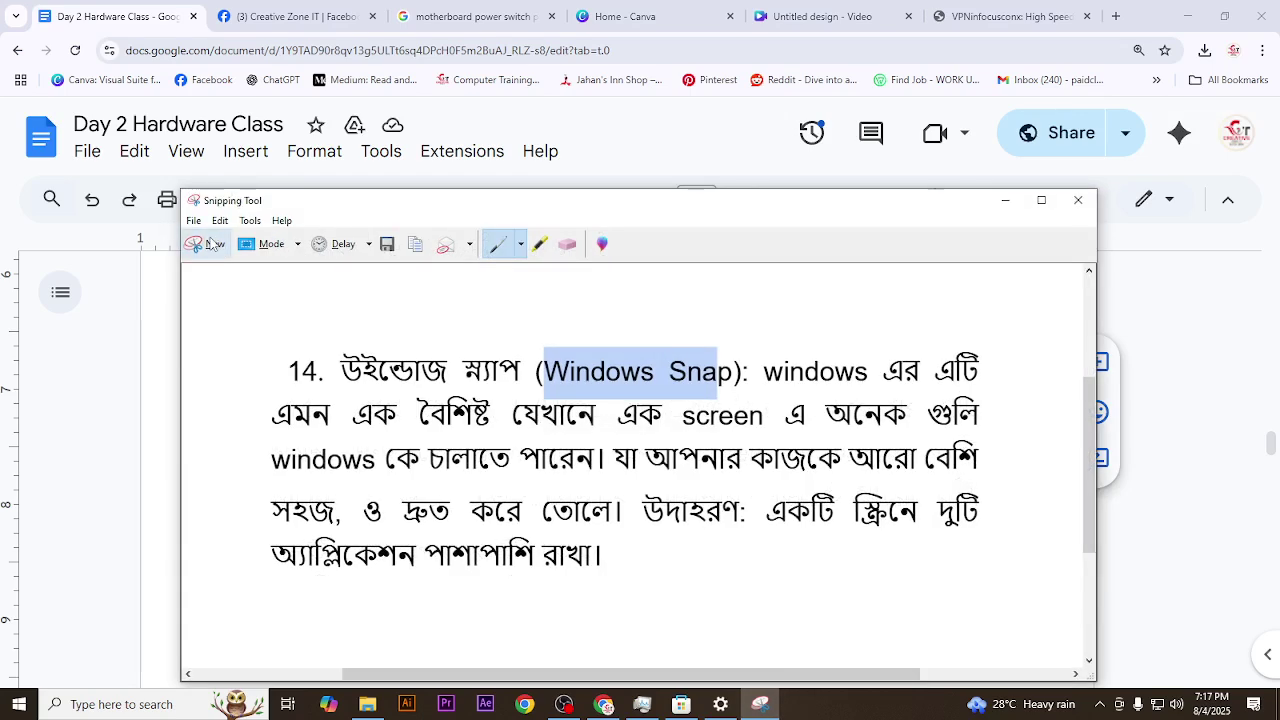
- Save the snip to the Desktop as a PNG named Capture, and close Snipping Tool
{"action": "left_click", "coordinate": [194, 222]}
{"action": "left_click", "coordinate": [224, 262]}
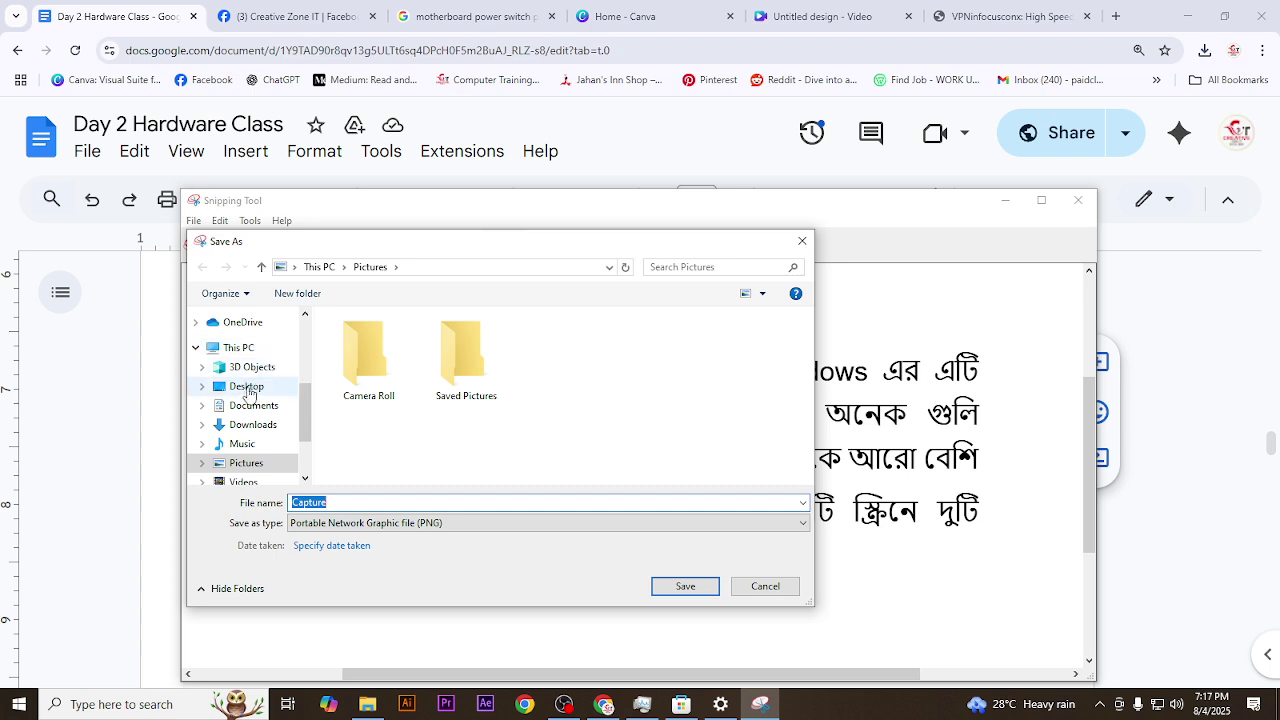
{"action": "left_click", "coordinate": [248, 387]}
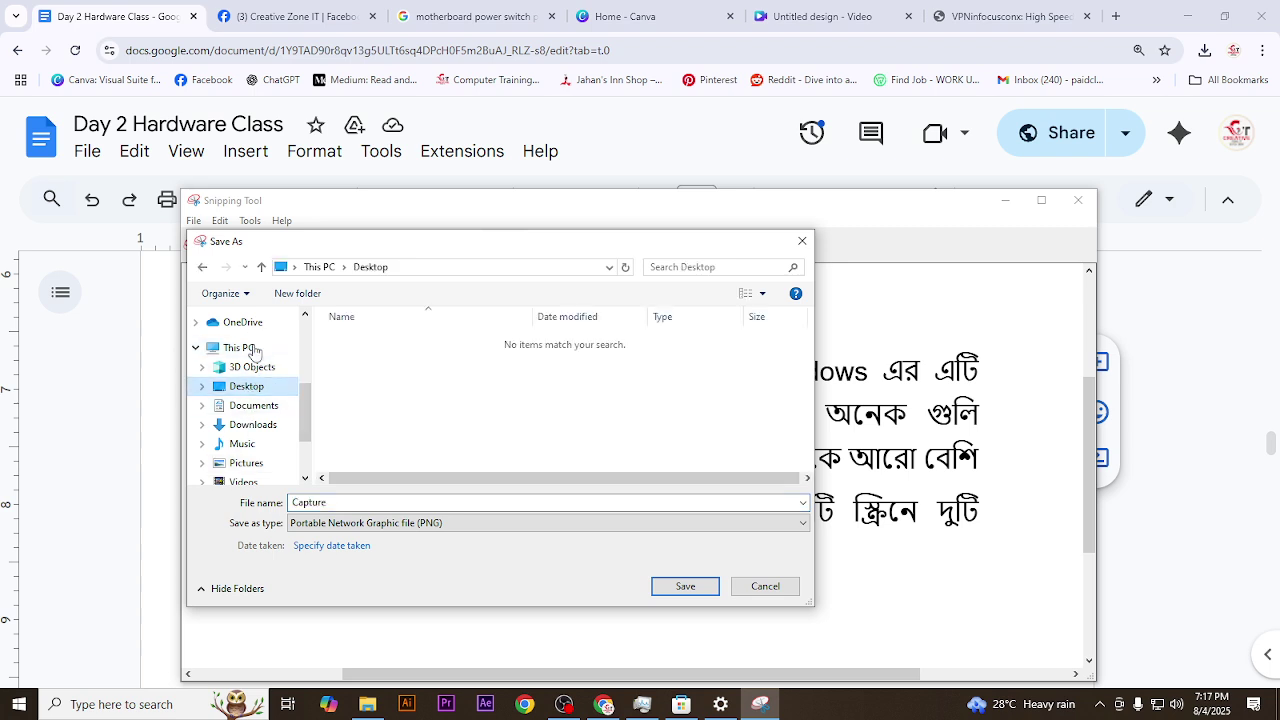
{"action": "double_click", "coordinate": [336, 502]}
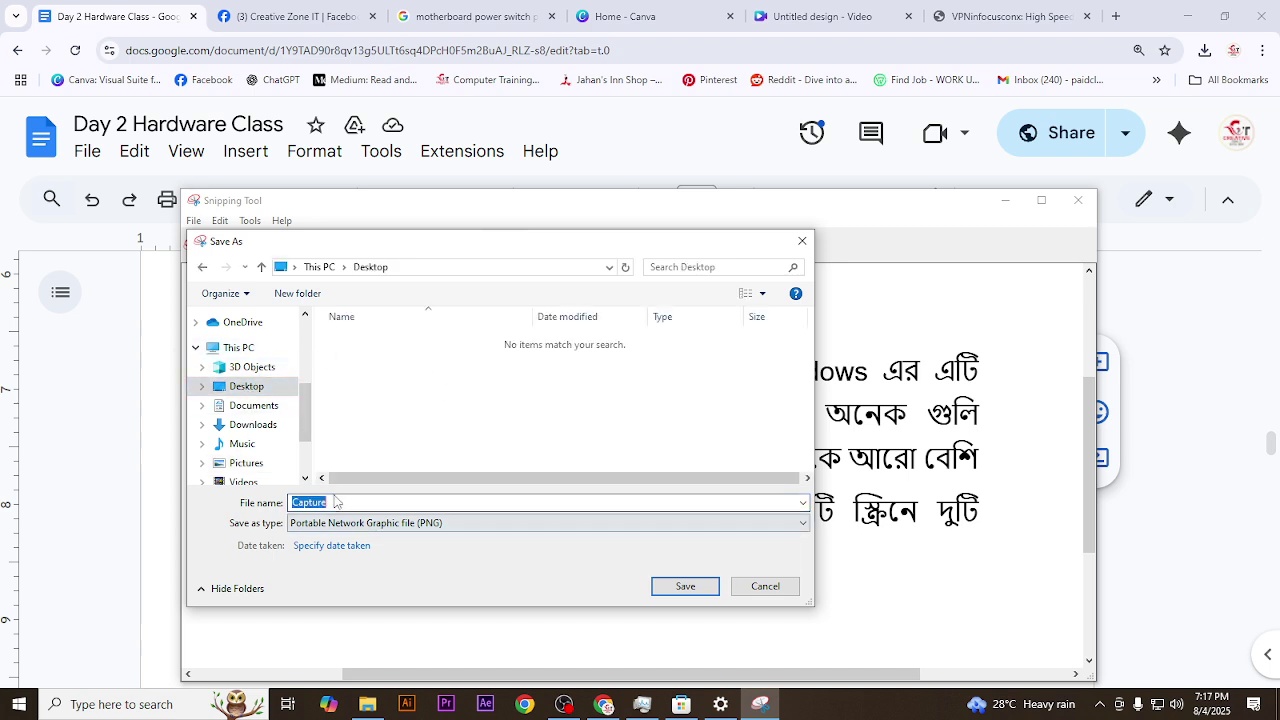
{"action": "left_click", "coordinate": [685, 586]}
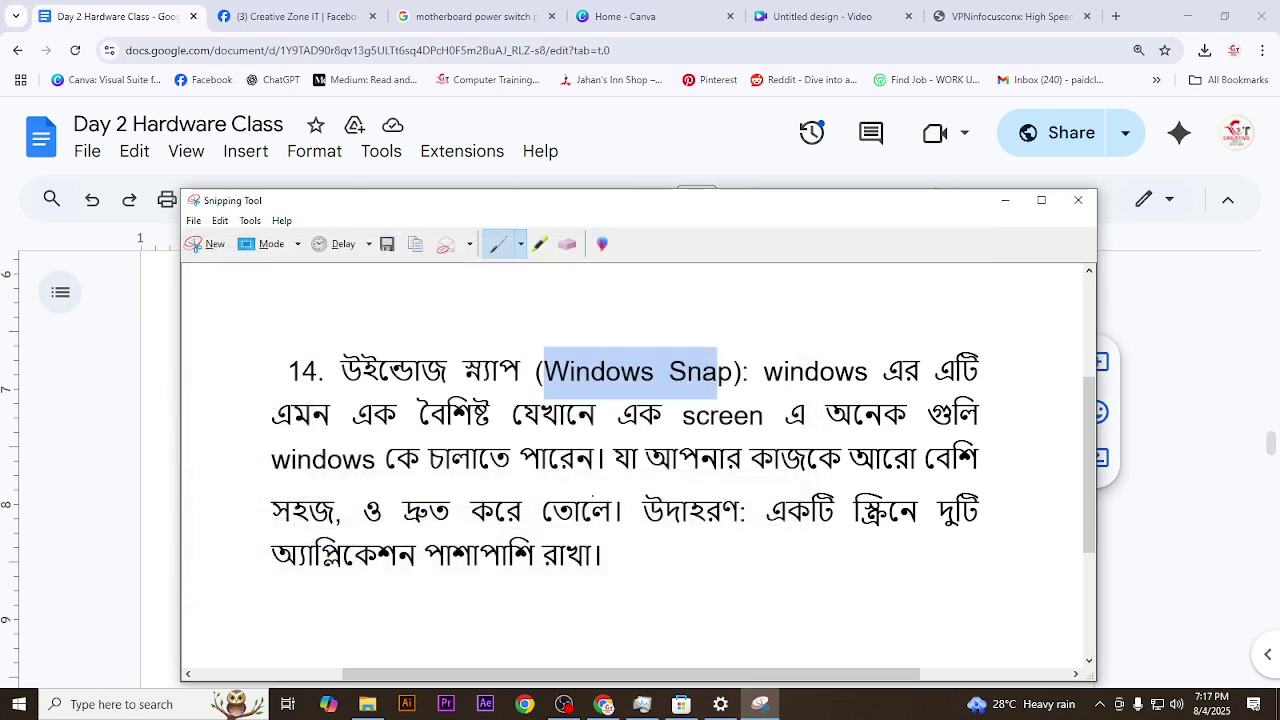
{"action": "left_click", "coordinate": [1078, 200]}
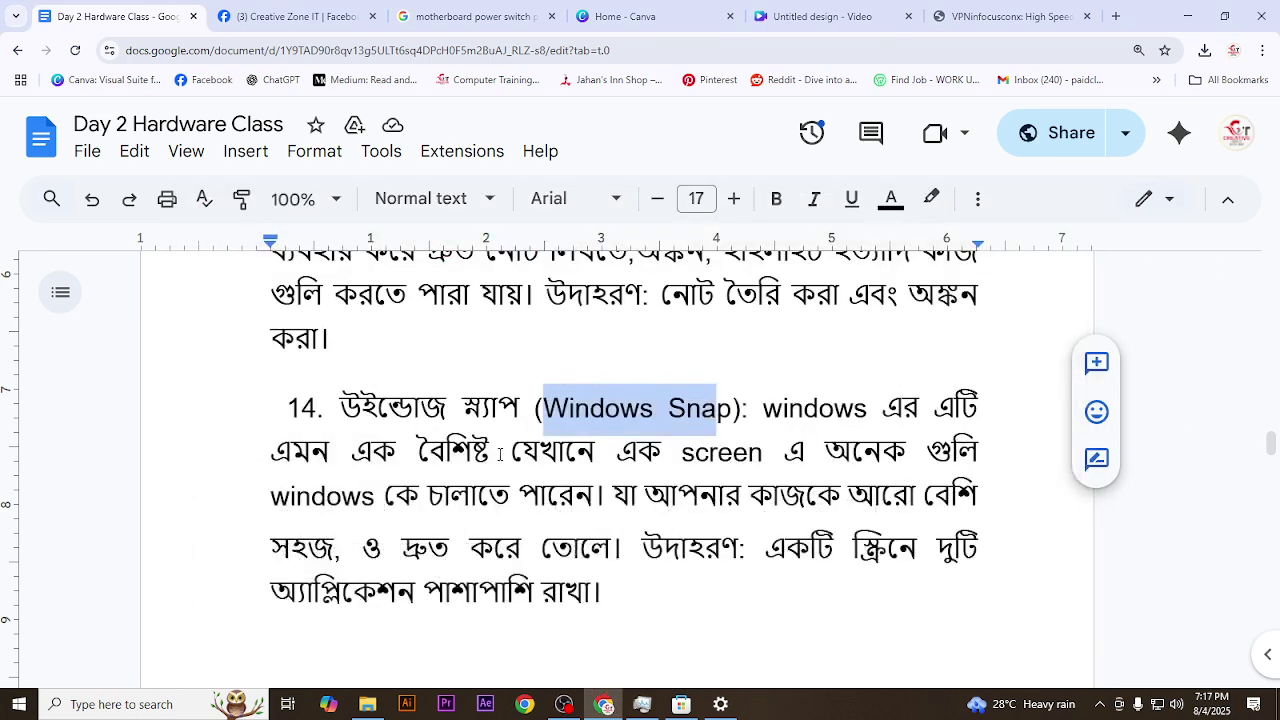
- Review item 15 on Windows Timeline in the notes, highlighting the red shortcut text at its end
{"action": "scroll", "coordinate": [499, 448], "scroll_direction": "down", "scroll_amount": 5}
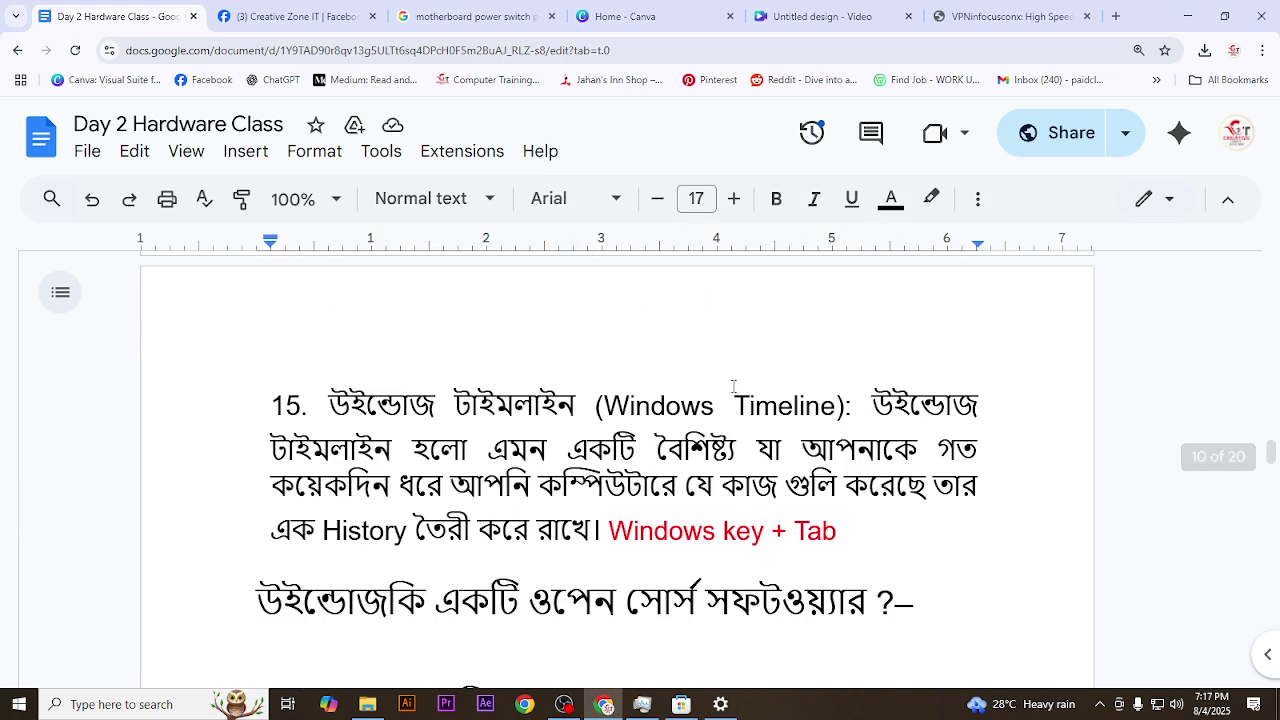
{"action": "left_click", "coordinate": [748, 408]}
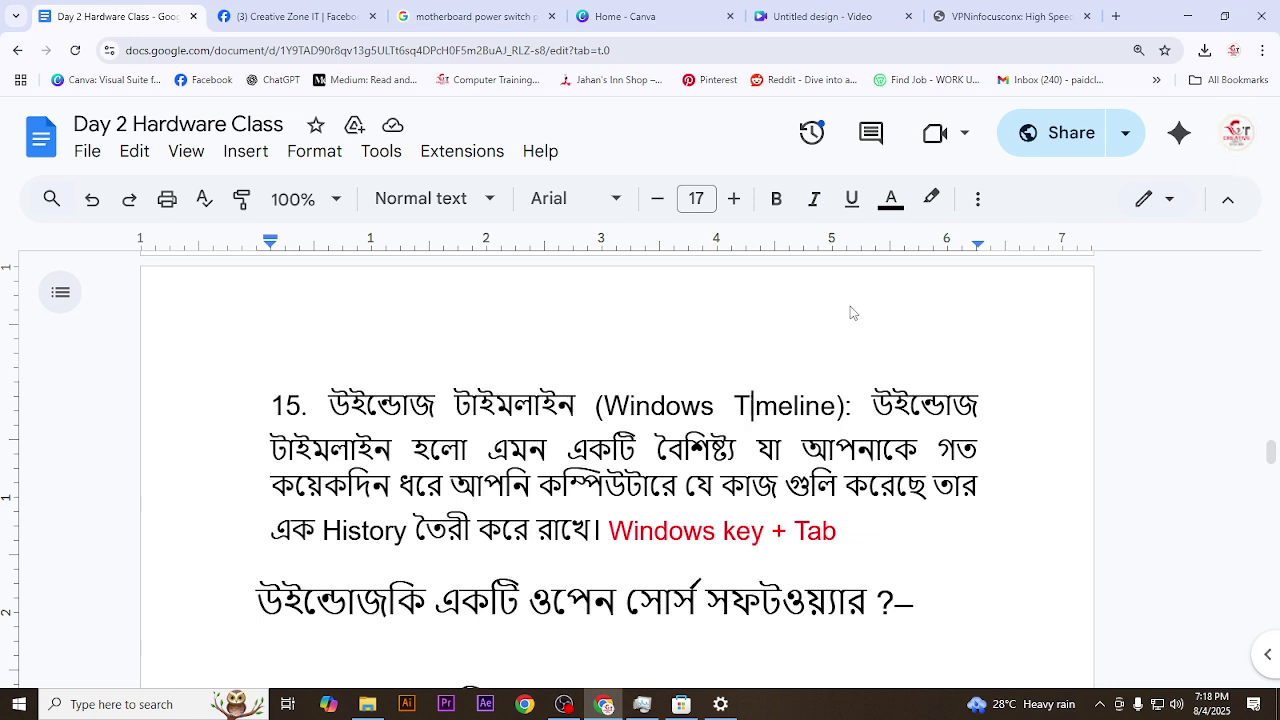
{"action": "left_click_drag", "start_coordinate": [608, 530], "coordinate": [849, 548]}
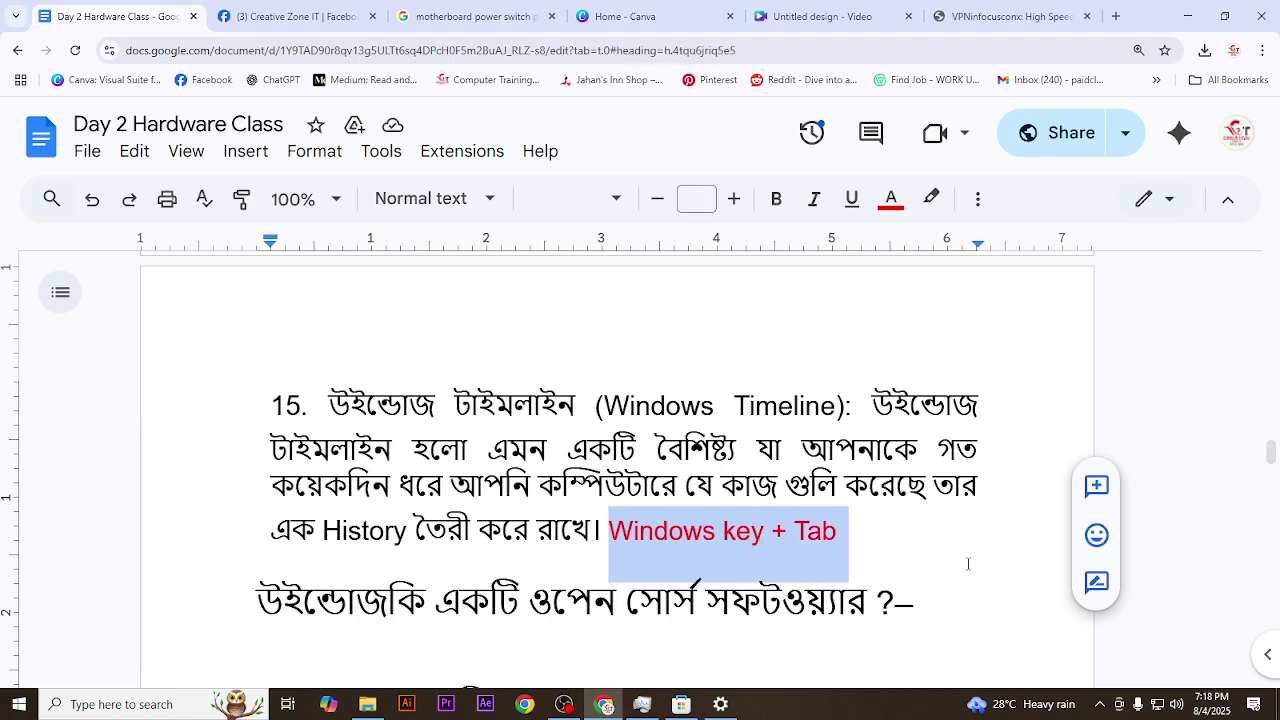
{"action": "left_click", "coordinate": [928, 542]}
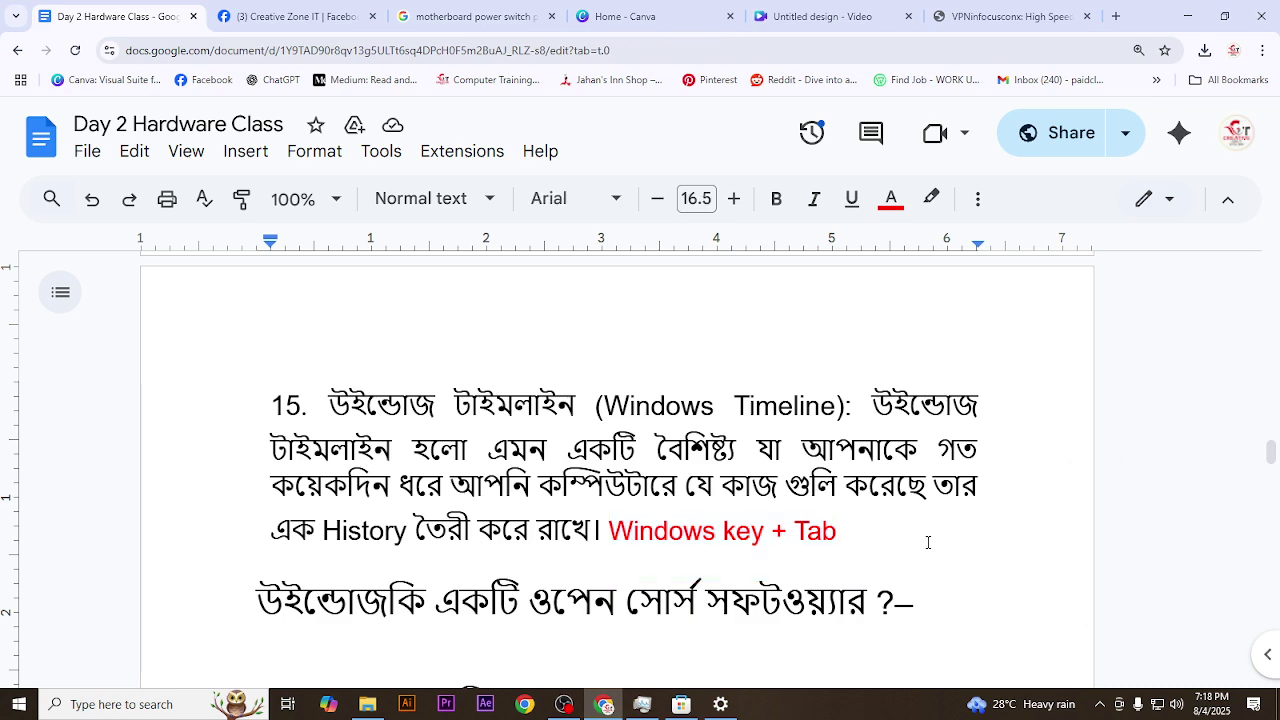
- Open Task View, look through the open windows and yesterday's activity in the timeline, and return to the notes
{"action": "key", "text": "super+Tab"}
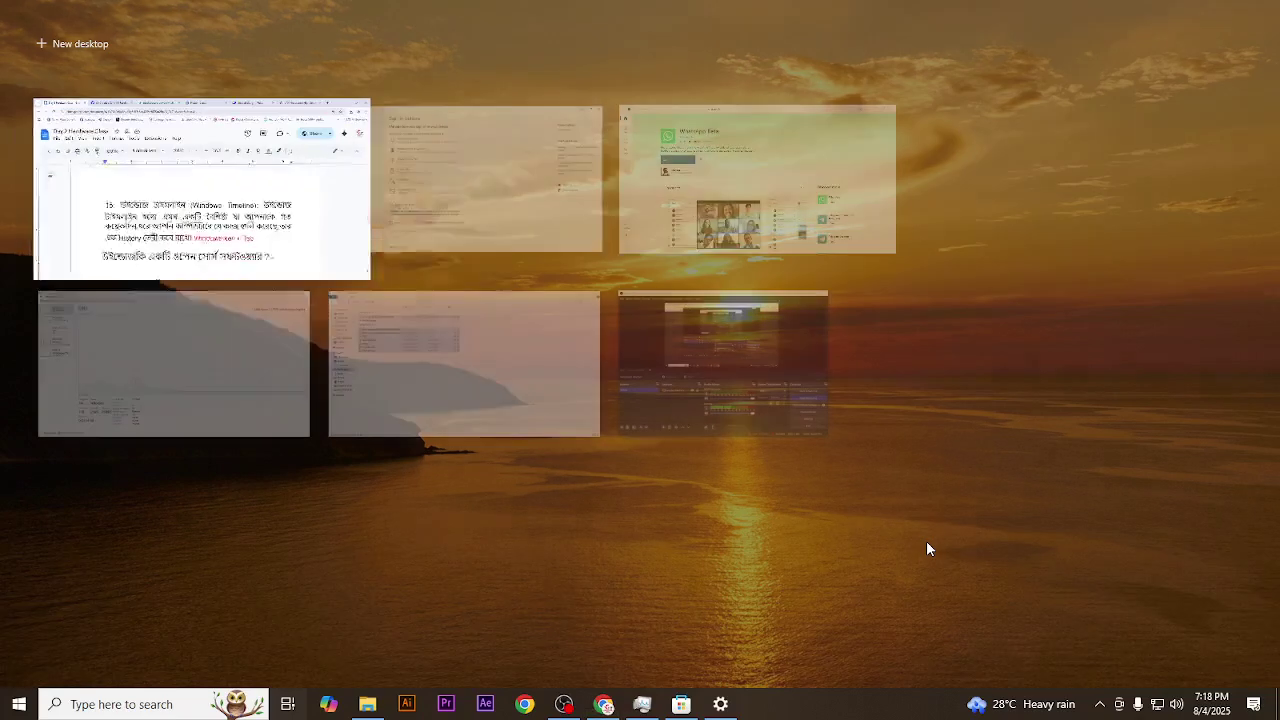
{"action": "scroll", "coordinate": [208, 330], "scroll_direction": "down", "scroll_amount": 1}
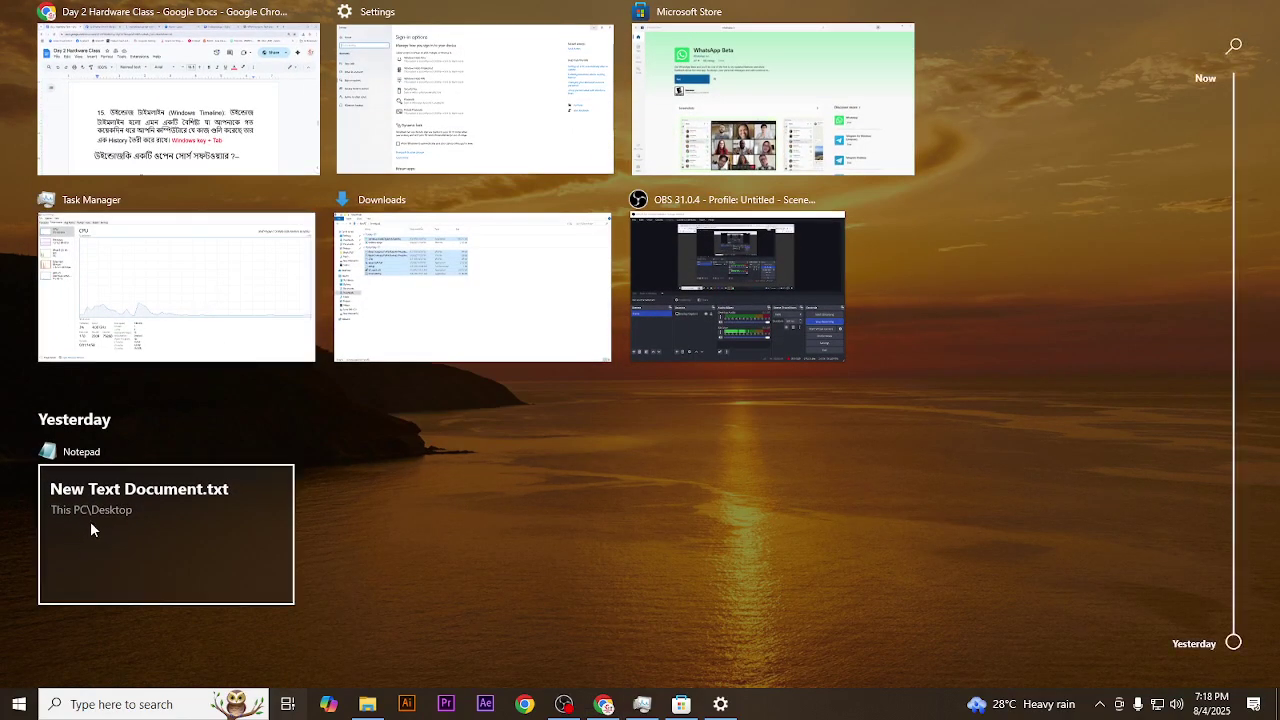
{"action": "scroll", "coordinate": [251, 246], "scroll_direction": "up", "scroll_amount": 1}
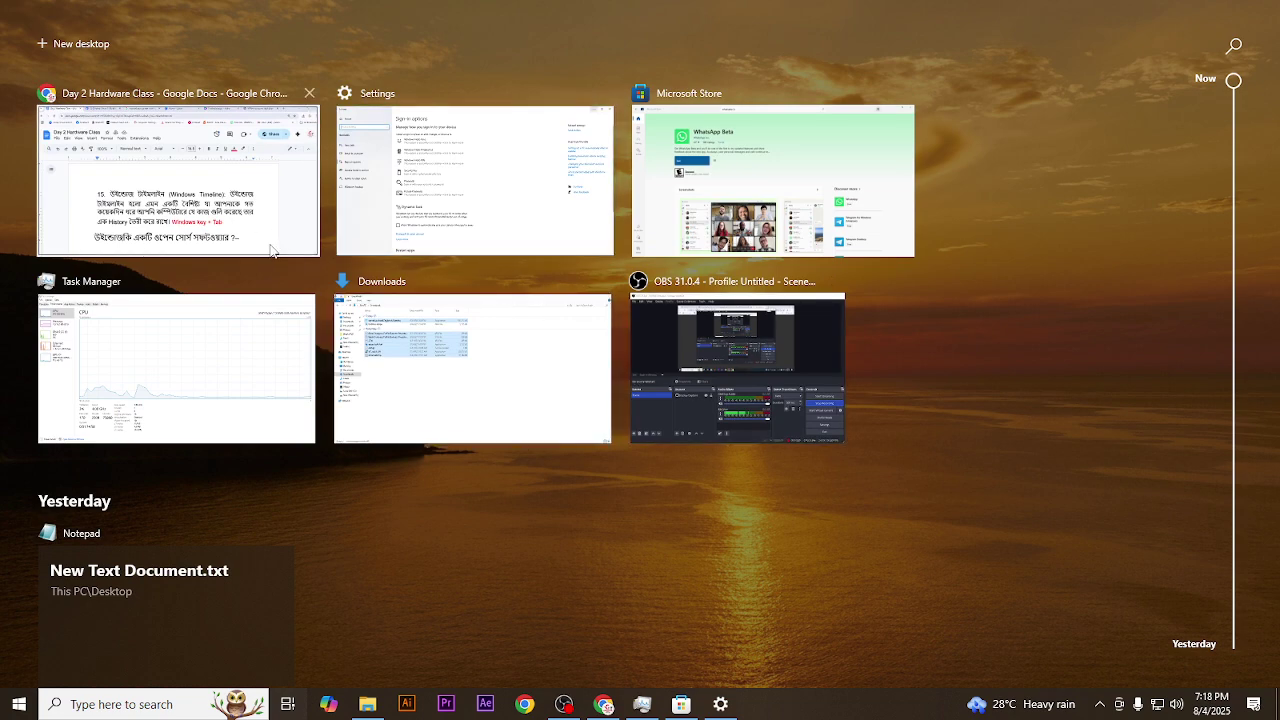
{"action": "scroll", "coordinate": [1040, 380], "scroll_direction": "down", "scroll_amount": 2}
{"action": "scroll", "coordinate": [1029, 430], "scroll_direction": "down", "scroll_amount": 1}
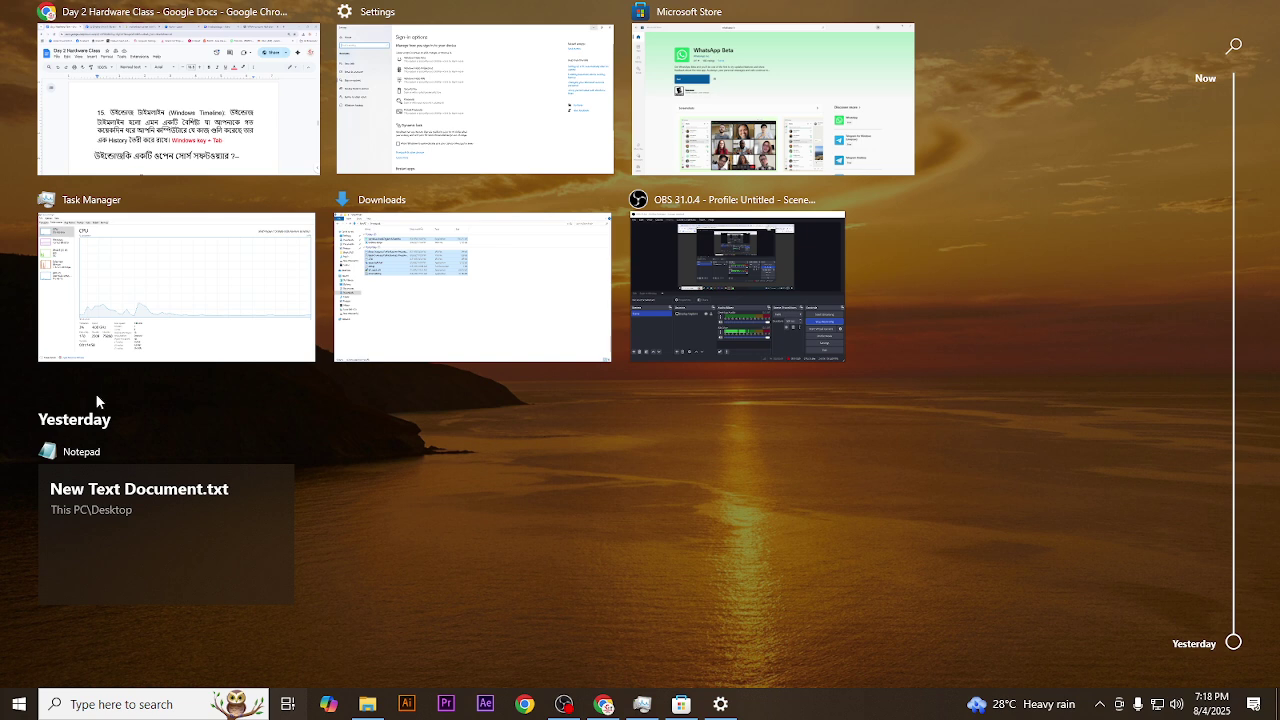
{"action": "left_click", "coordinate": [1144, 60]}
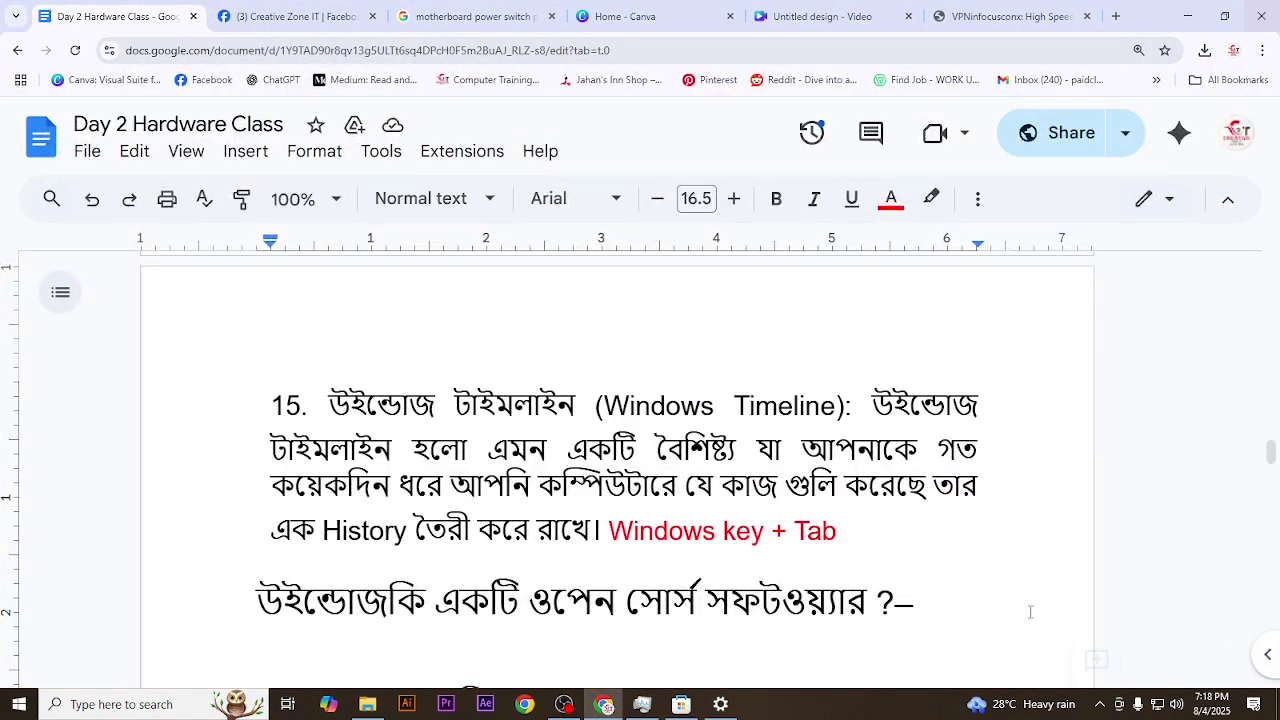
- Read the section on whether Windows is open source, highlighting the heading Open Source Software
{"action": "scroll", "coordinate": [810, 505], "scroll_direction": "down", "scroll_amount": 3}
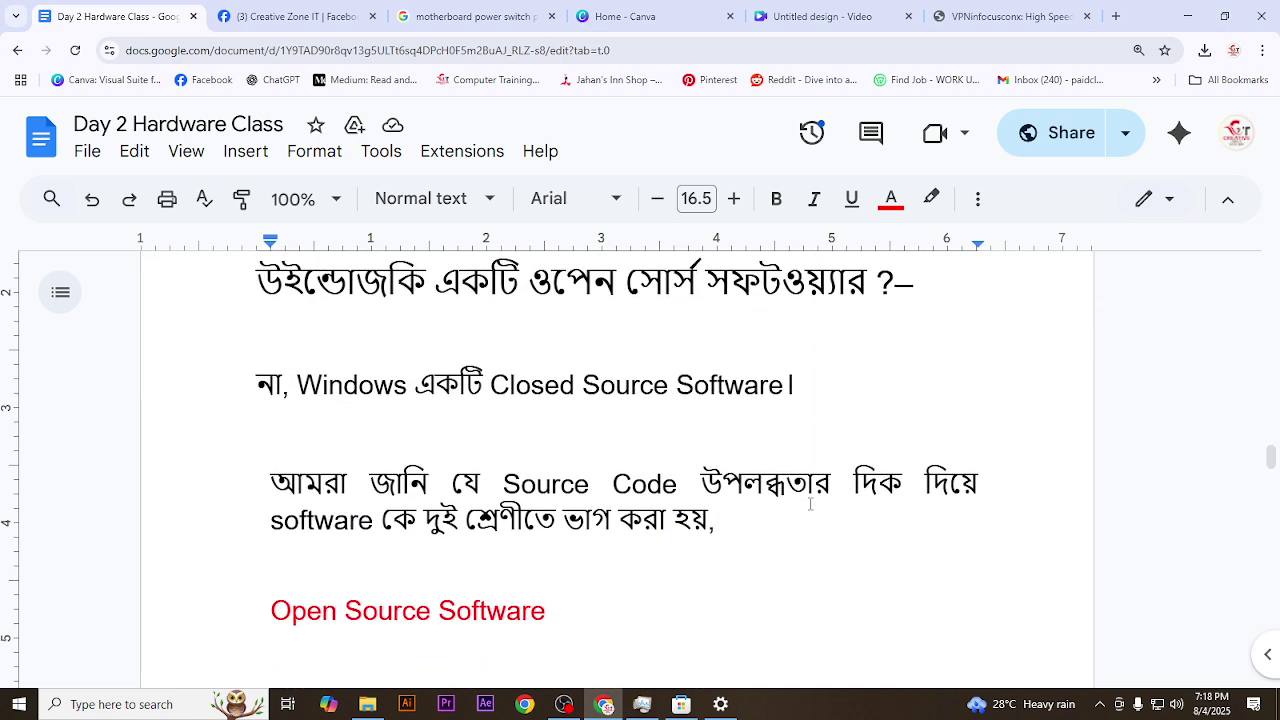
{"action": "left_click", "coordinate": [636, 490]}
{"action": "scroll", "coordinate": [636, 490], "scroll_direction": "down", "scroll_amount": 2}
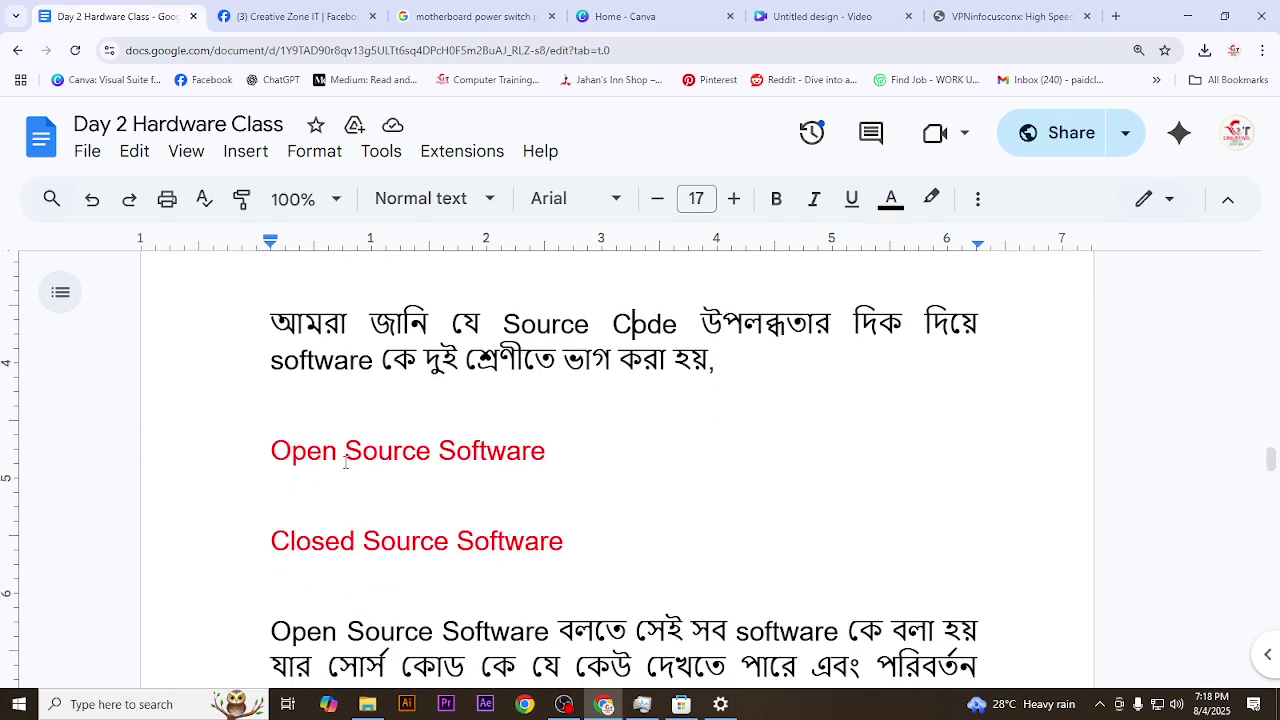
{"action": "left_click", "coordinate": [306, 450]}
{"action": "scroll", "coordinate": [451, 491], "scroll_direction": "up", "scroll_amount": 2}
{"action": "scroll", "coordinate": [586, 540], "scroll_direction": "up", "scroll_amount": 1}
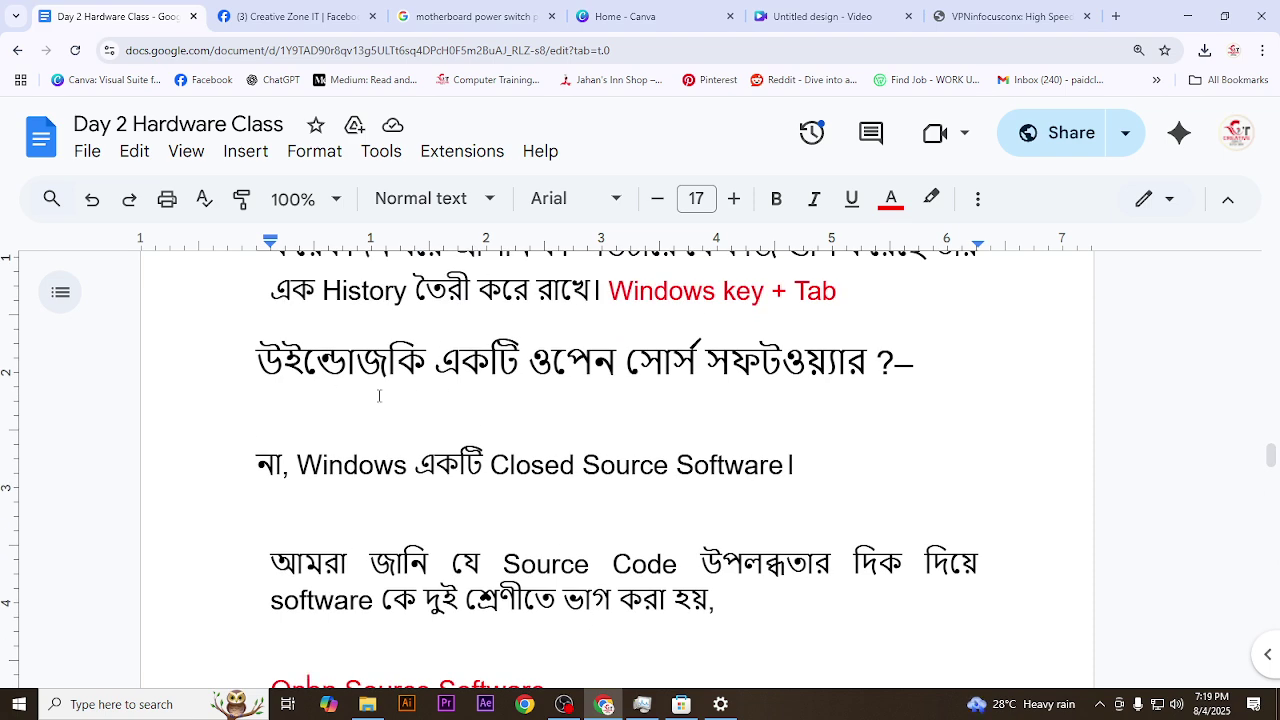
{"action": "scroll", "coordinate": [324, 468], "scroll_direction": "down", "scroll_amount": 3}
{"action": "left_click_drag", "start_coordinate": [268, 450], "coordinate": [552, 457]}
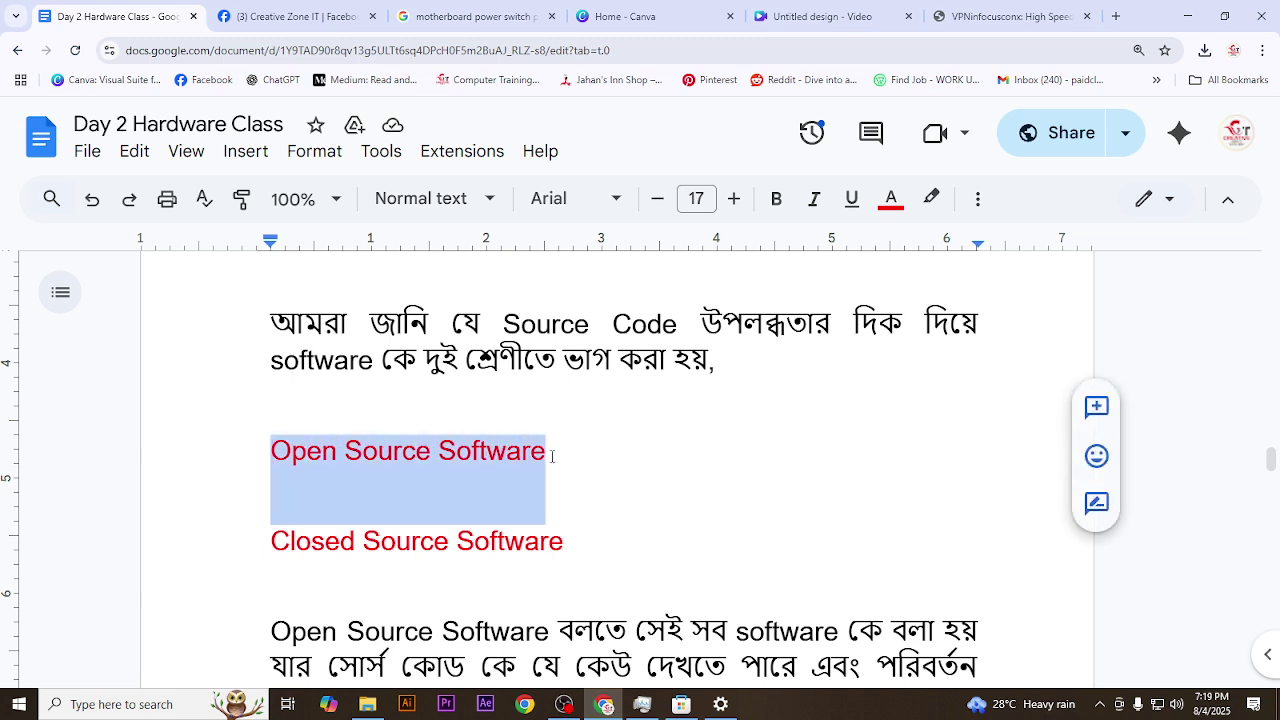
{"action": "left_click", "coordinate": [395, 452]}
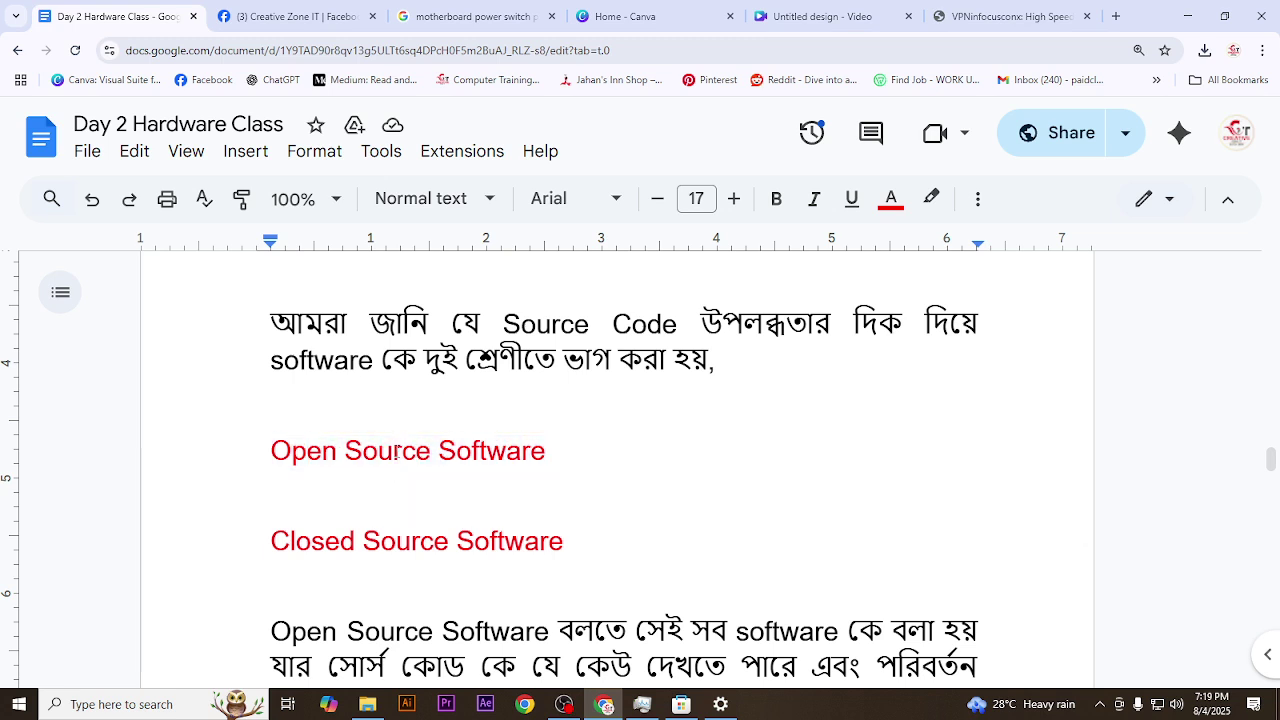
{"action": "left_click_drag", "start_coordinate": [270, 450], "coordinate": [565, 467]}
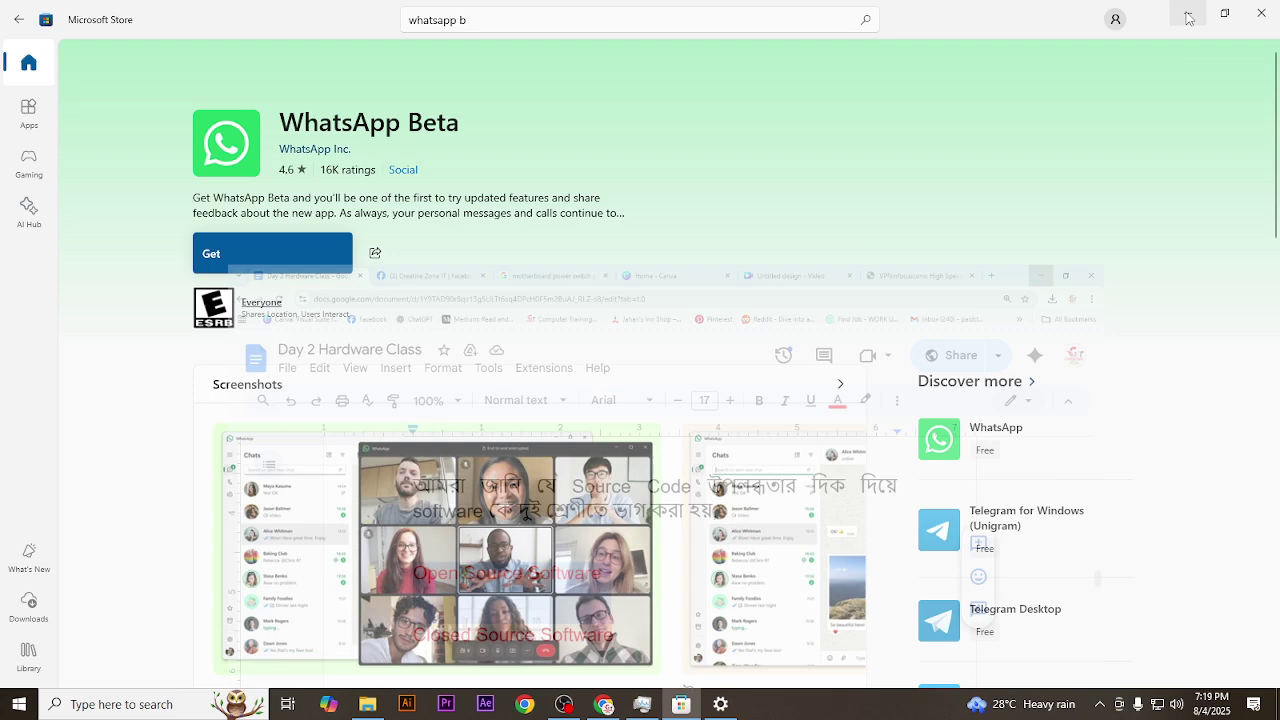
- Minimize the browser, close the Microsoft Store and Settings windows, and bring the class notes back up
{"action": "left_click", "coordinate": [1188, 16]}
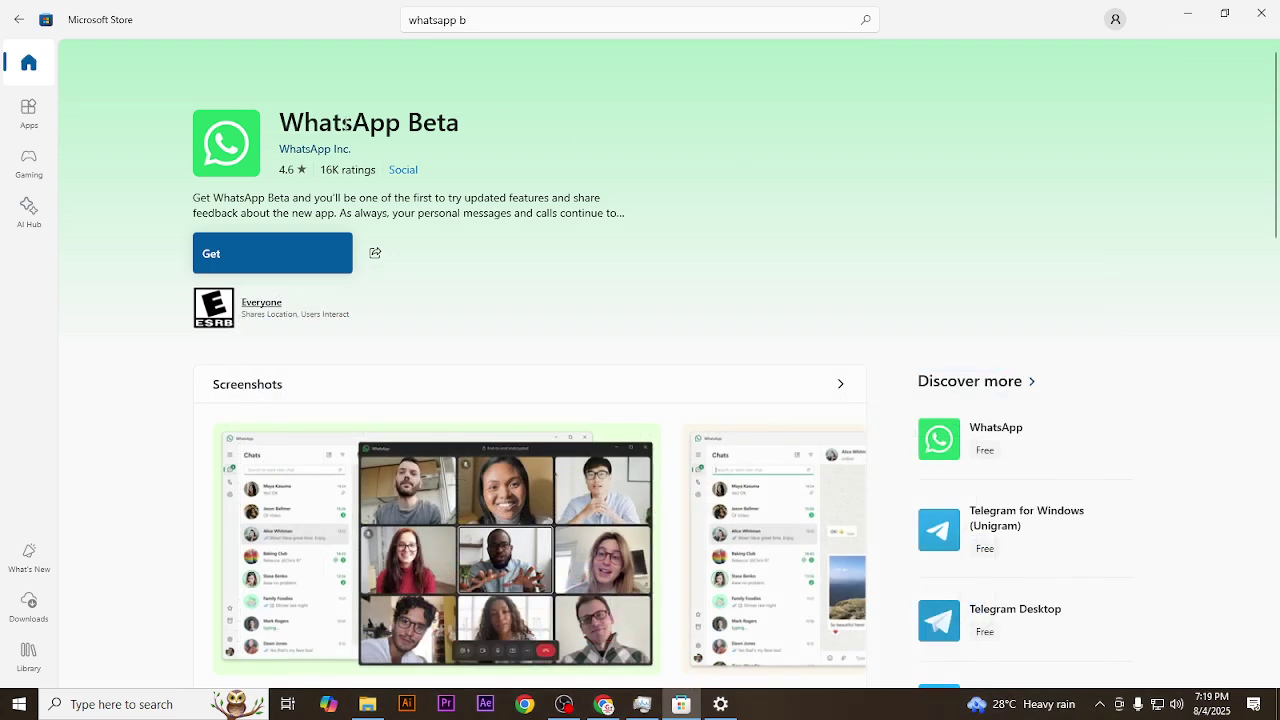
{"action": "left_click", "coordinate": [1264, 12]}
{"action": "mouse_move", "coordinate": [25, 25]}
{"action": "left_mouse_down"}
{"action": "mouse_move", "coordinate": [173, 212]}
{"action": "mouse_move", "coordinate": [59, 25]}
{"action": "mouse_move", "coordinate": [28, 32]}
{"action": "left_mouse_up"}
{"action": "left_click", "coordinate": [140, 110]}
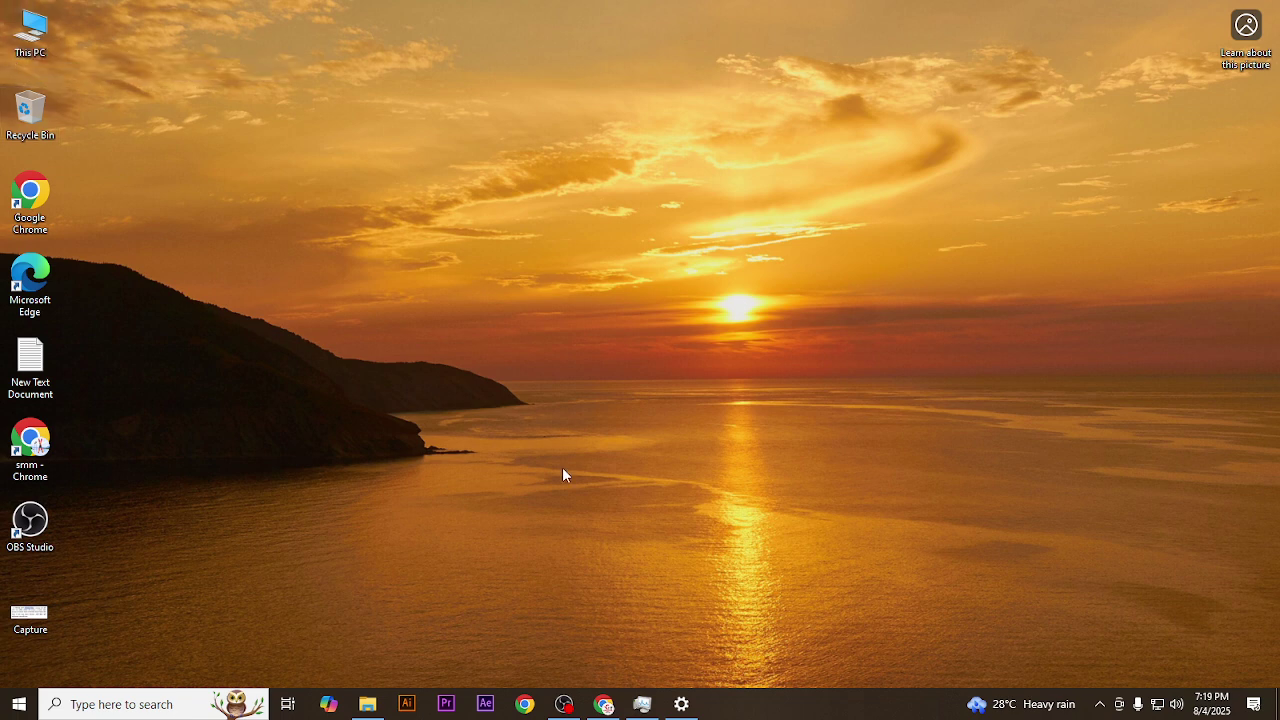
{"action": "left_click", "coordinate": [681, 704]}
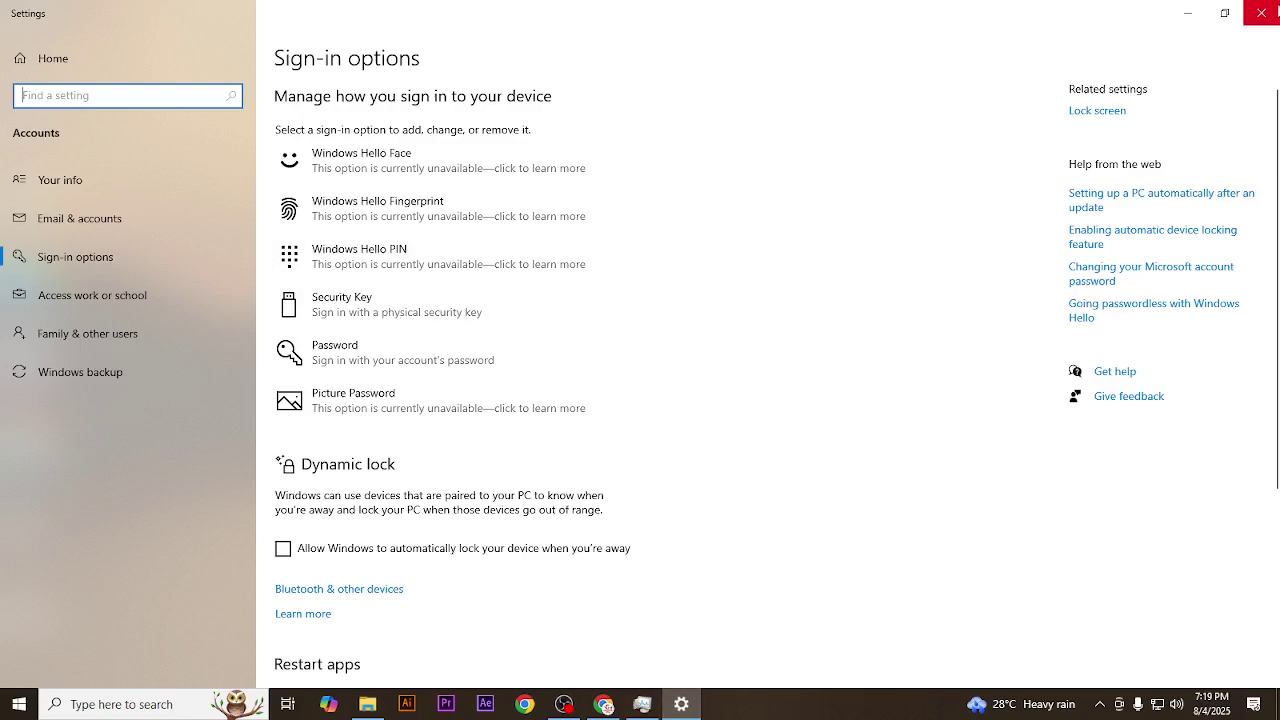
{"action": "left_click", "coordinate": [1261, 13]}
{"action": "left_click", "coordinate": [604, 704]}
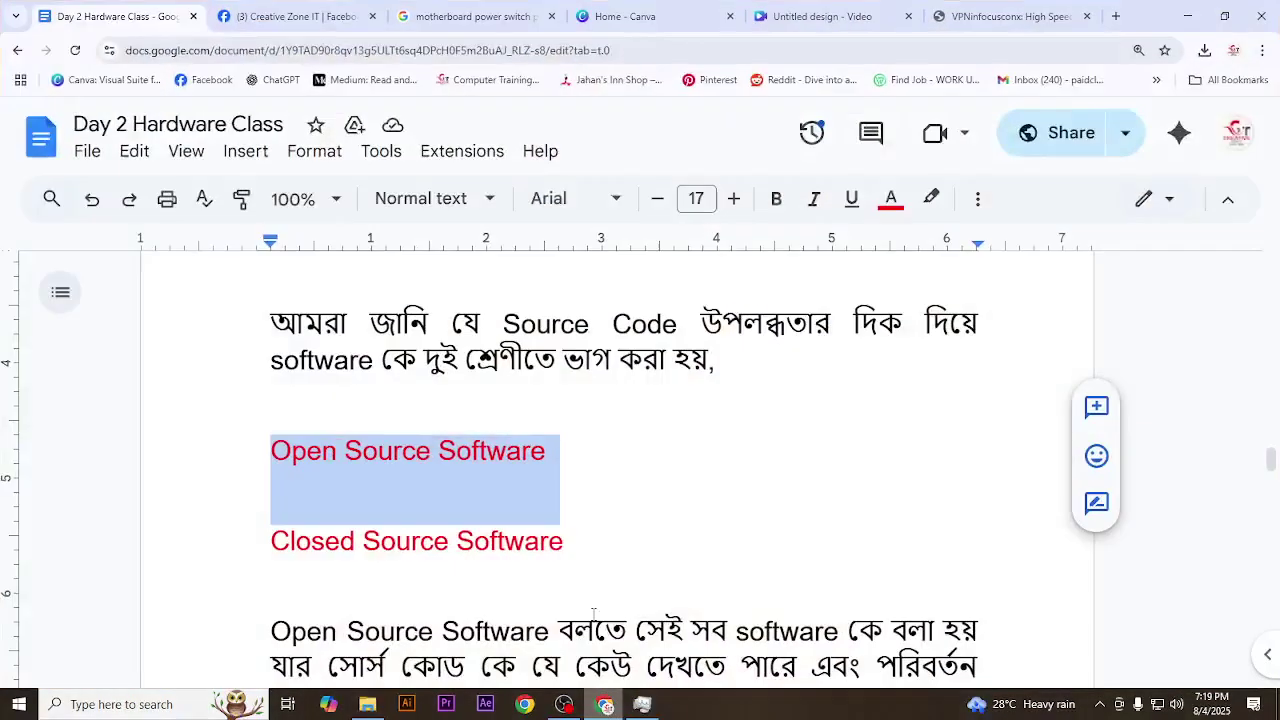
- Read the notes' explanation of open source software, highlighting the Linux Software example
{"action": "left_click", "coordinate": [597, 477]}
{"action": "left_click", "coordinate": [326, 459]}
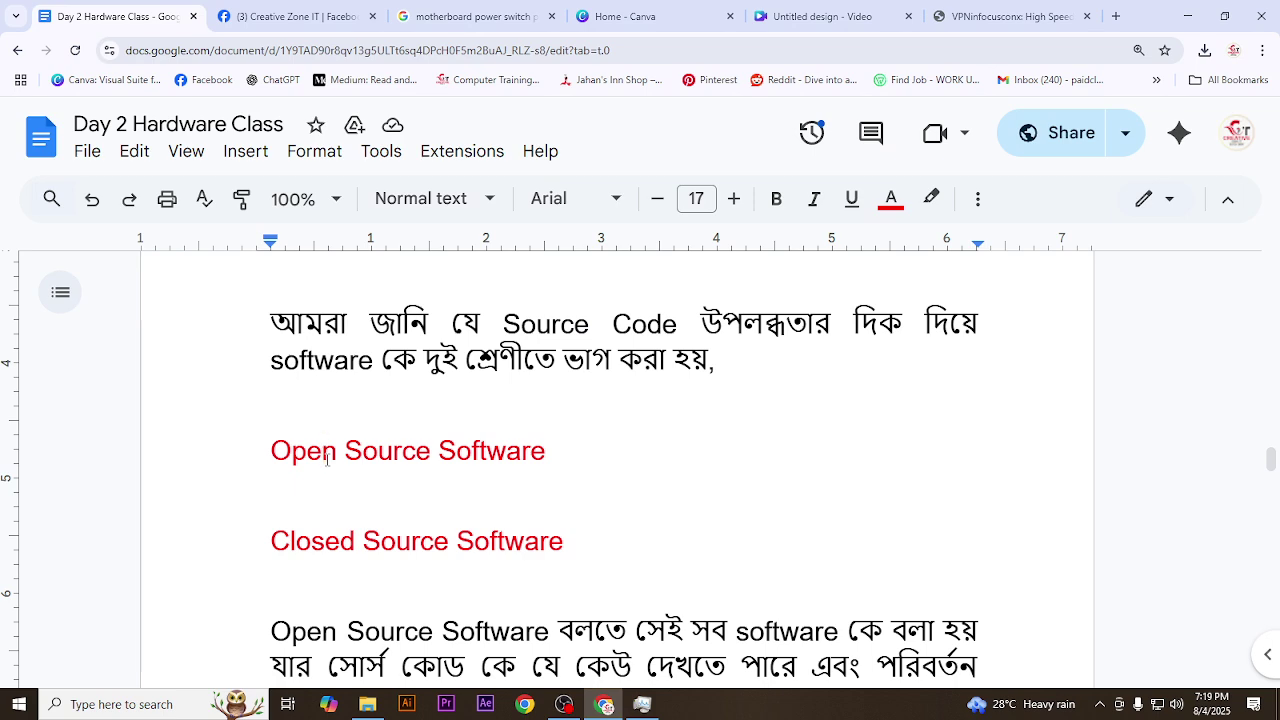
{"action": "scroll", "coordinate": [640, 457], "scroll_direction": "down", "scroll_amount": 3}
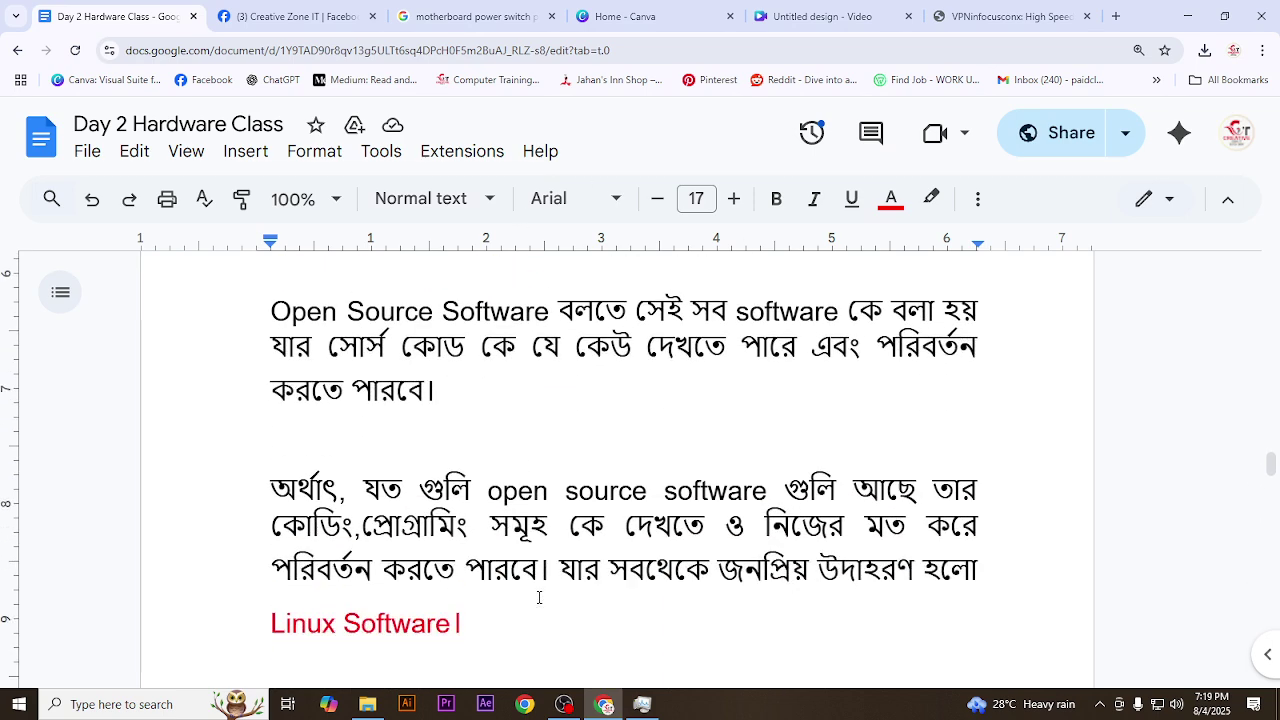
{"action": "scroll", "coordinate": [540, 597], "scroll_direction": "down", "scroll_amount": 2}
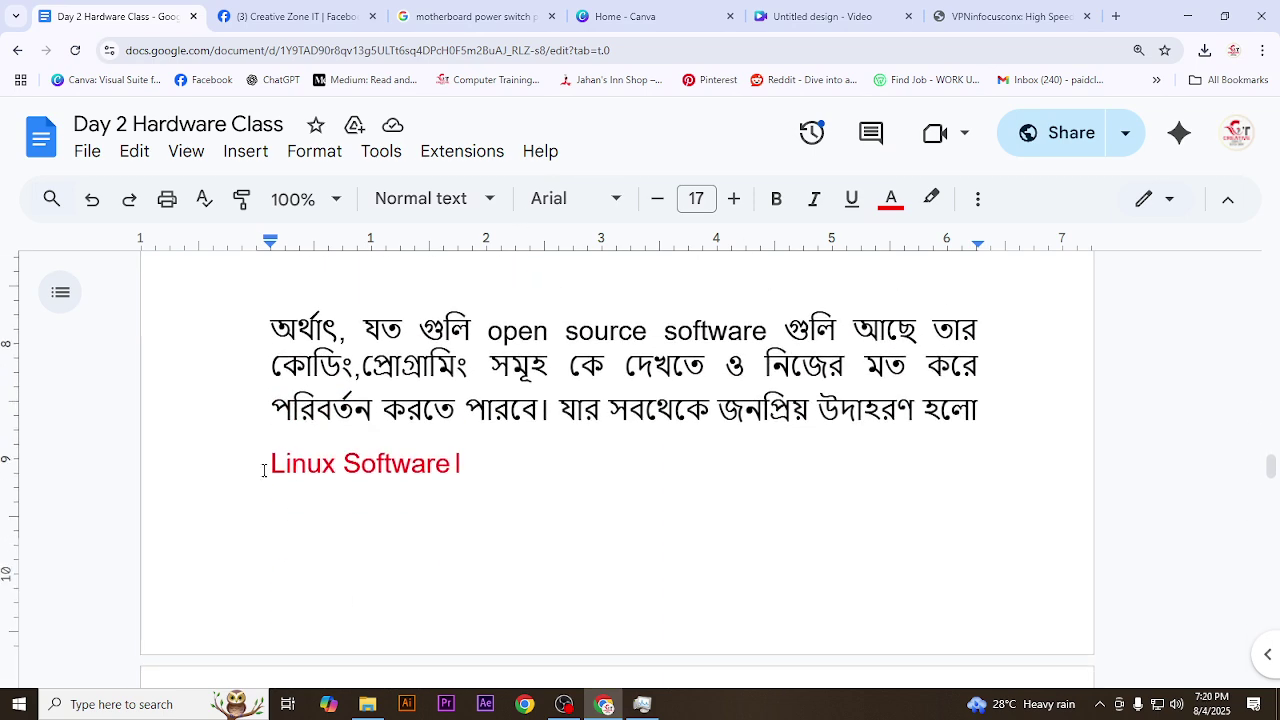
{"action": "left_click_drag", "start_coordinate": [272, 463], "coordinate": [500, 466]}
{"action": "left_click", "coordinate": [500, 466]}
{"action": "scroll", "coordinate": [507, 480], "scroll_direction": "up", "scroll_amount": 4}
{"action": "scroll", "coordinate": [507, 490], "scroll_direction": "down", "scroll_amount": 1}
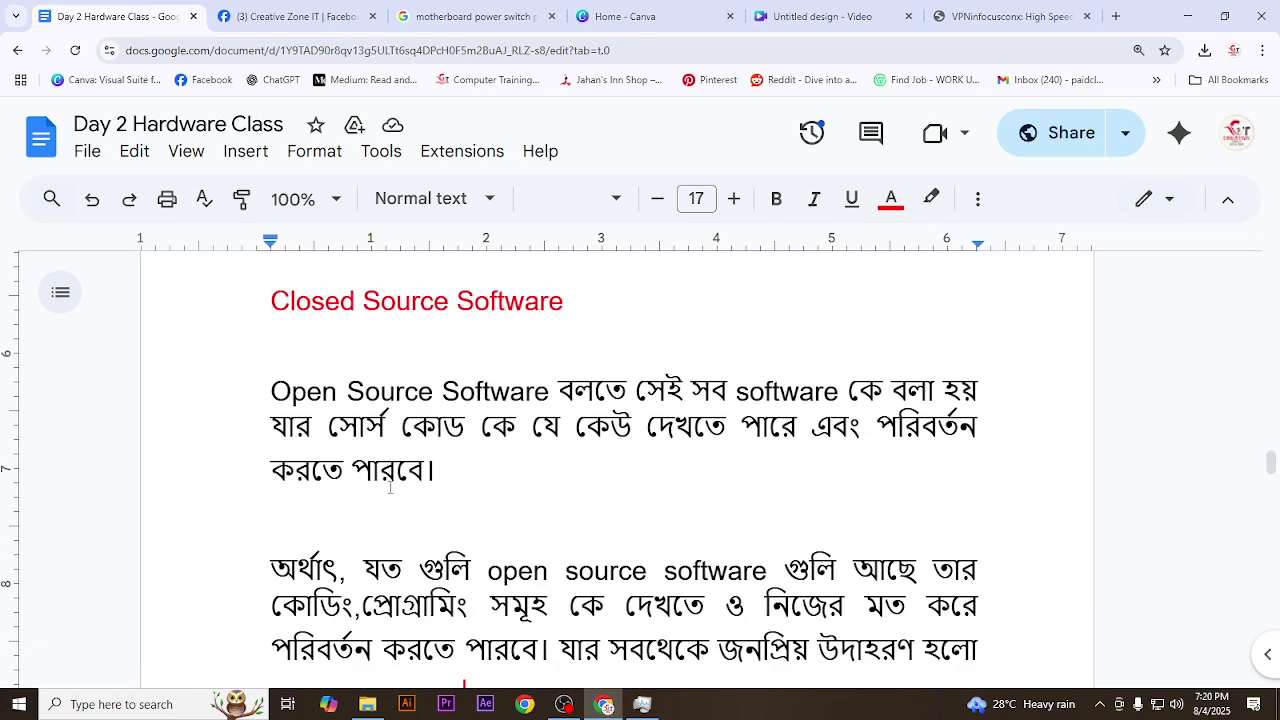
{"action": "scroll", "coordinate": [405, 517], "scroll_direction": "down", "scroll_amount": 3}
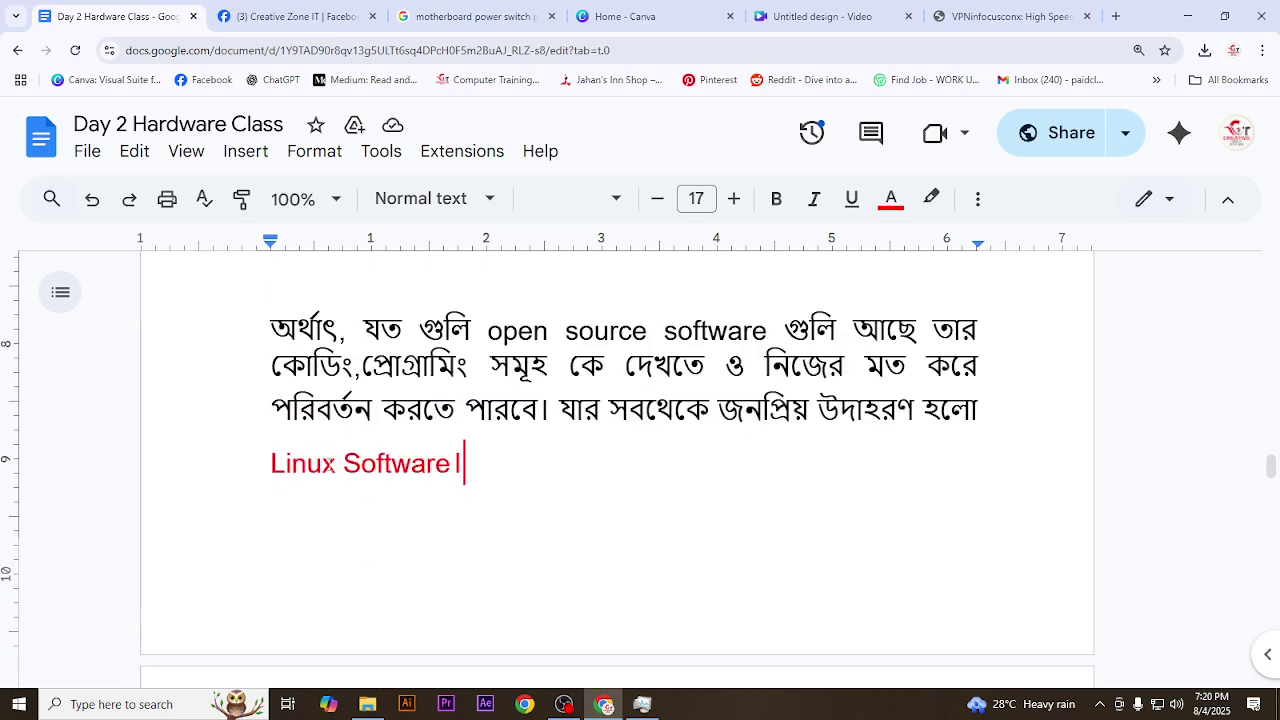
- Copy the red Linux Software example and paste it after the Open Source Software heading, separated by a colon
{"action": "left_click_drag", "start_coordinate": [270, 471], "coordinate": [500, 472]}
{"action": "key", "text": "ctrl+c"}
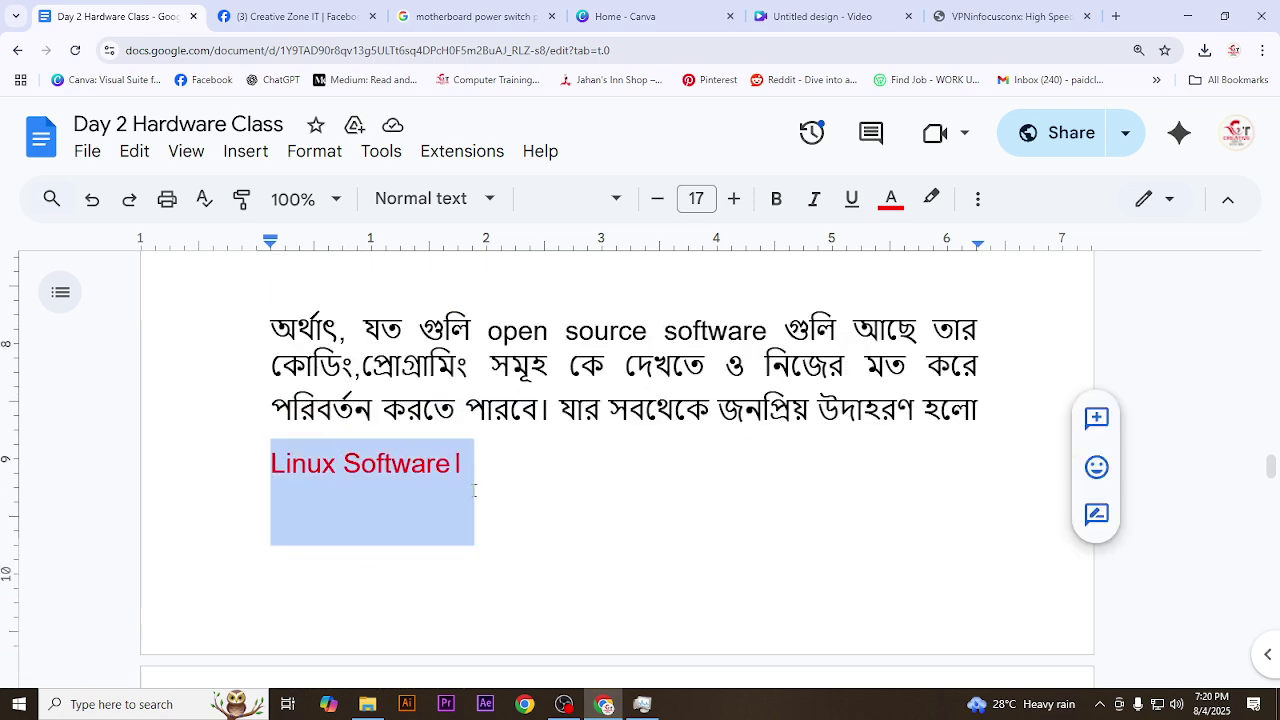
{"action": "key", "text": "BackSpace"}
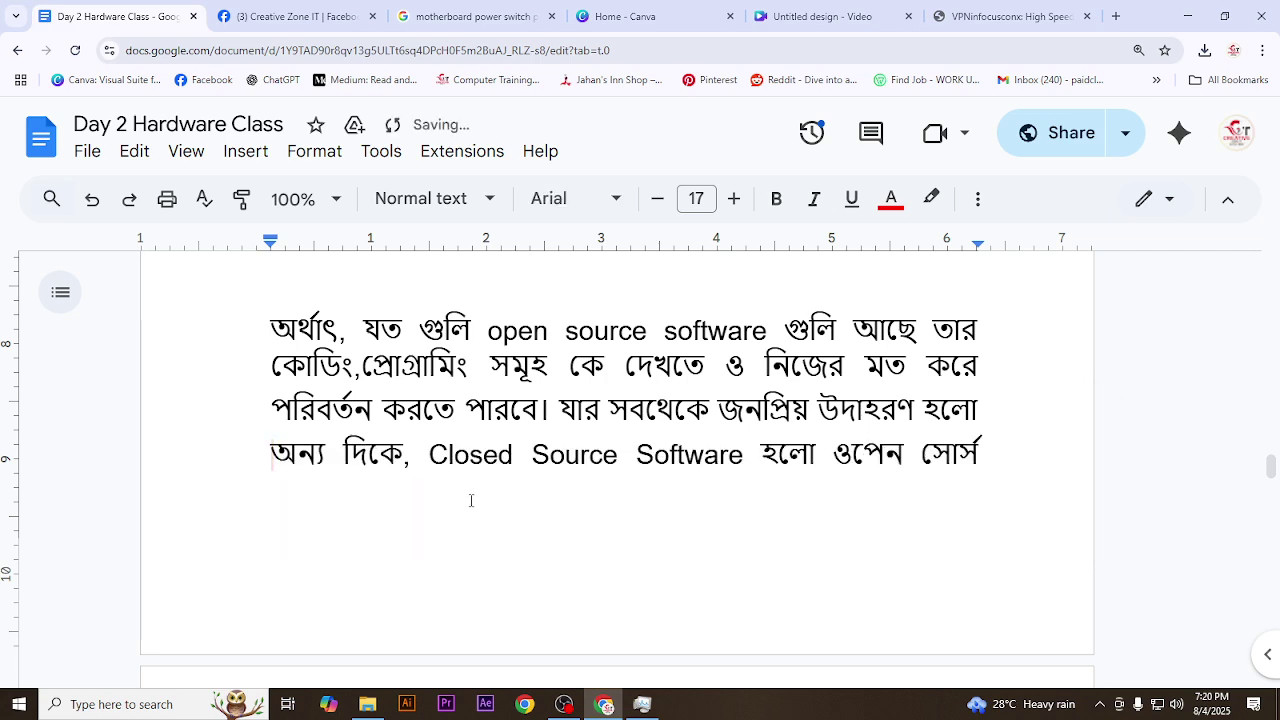
{"action": "key", "text": "ctrl+z"}
{"action": "scroll", "coordinate": [472, 510], "scroll_direction": "up", "scroll_amount": 4}
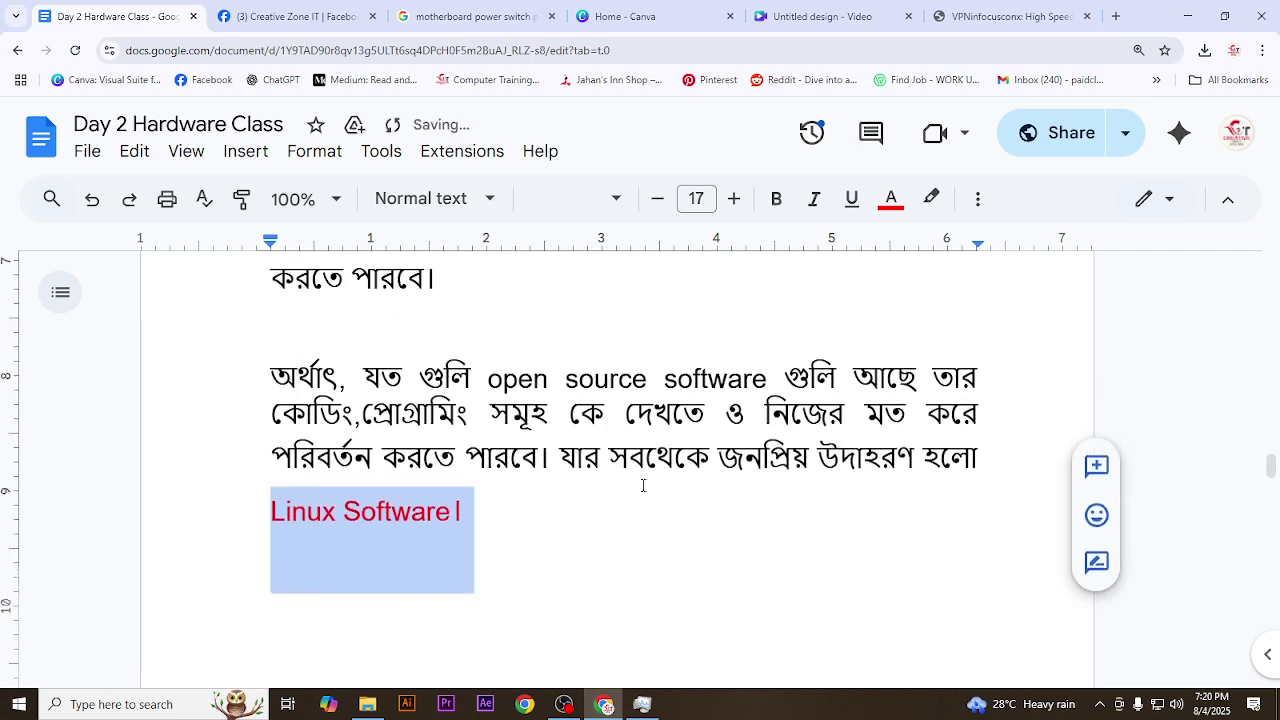
{"action": "left_click", "coordinate": [590, 376]}
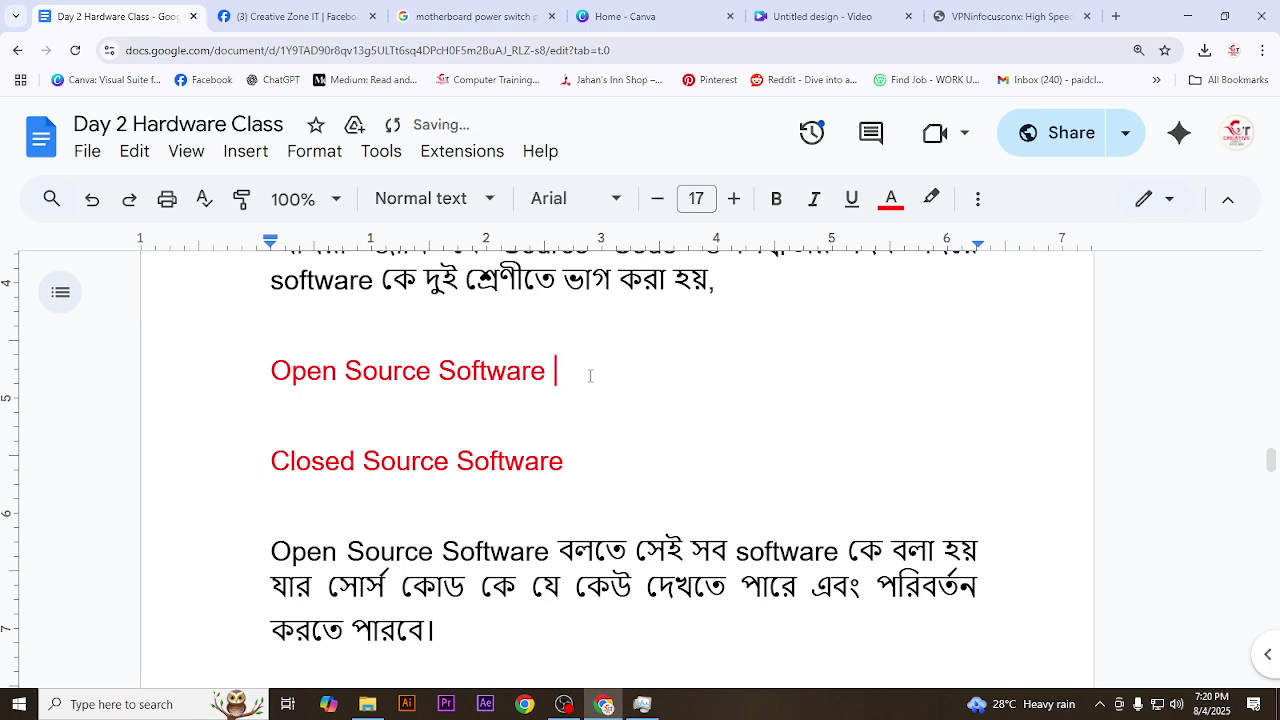
{"action": "key", "text": "ctrl+v"}
{"action": "left_click", "coordinate": [548, 389]}
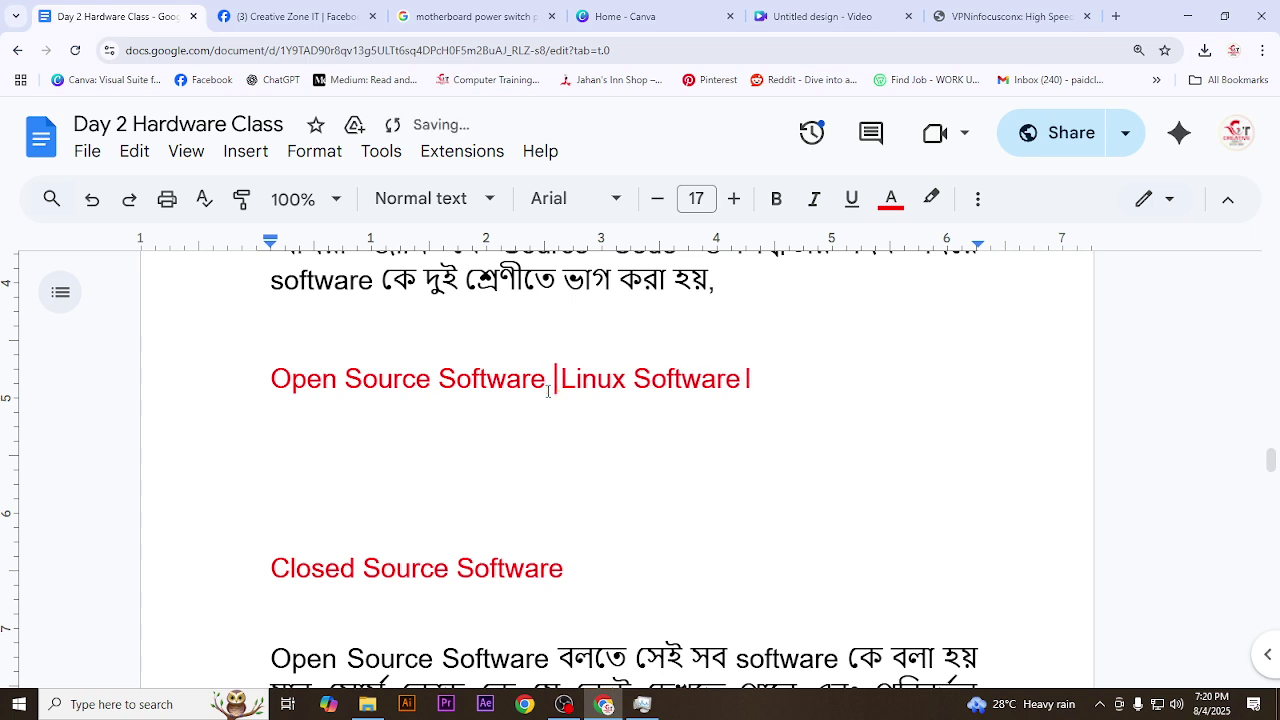
{"action": "type", "text": ":"}
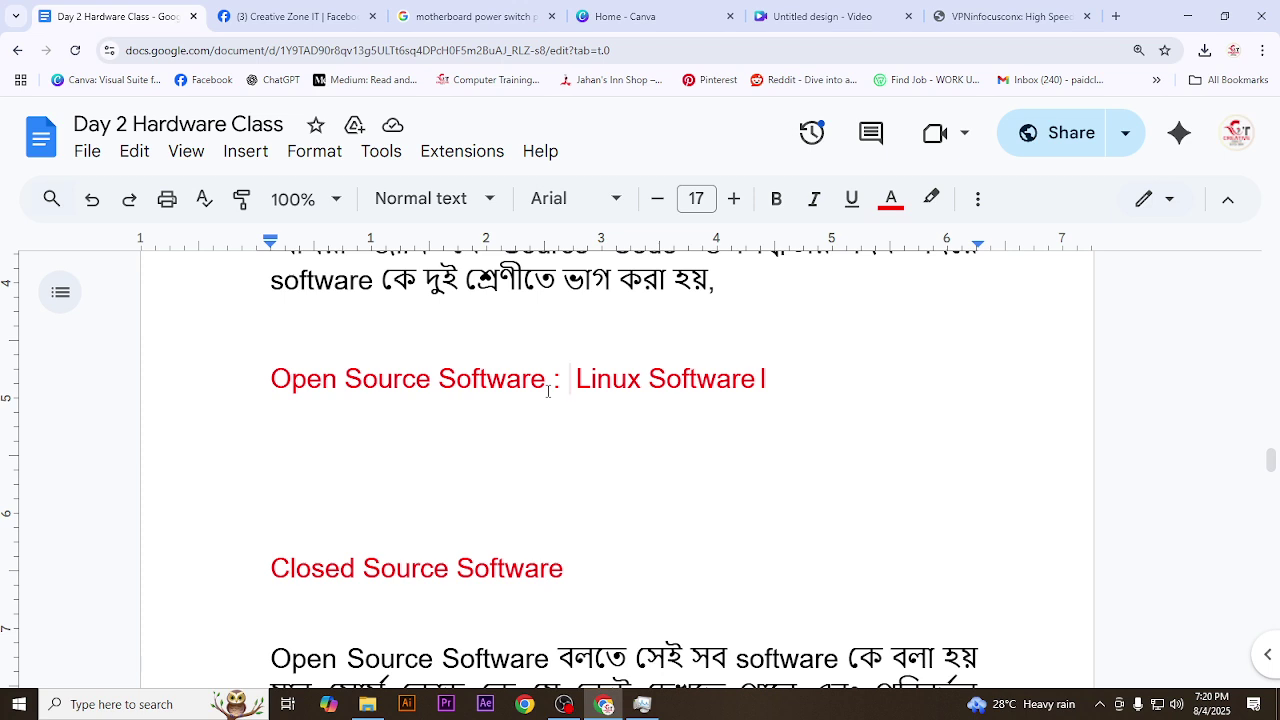
- Minimize the browser, look through the desktop's Display settings down to the multiple displays options, and close Settings
{"action": "left_click", "coordinate": [1187, 16]}
{"action": "right_click", "coordinate": [471, 216]}
{"action": "left_click", "coordinate": [534, 372]}
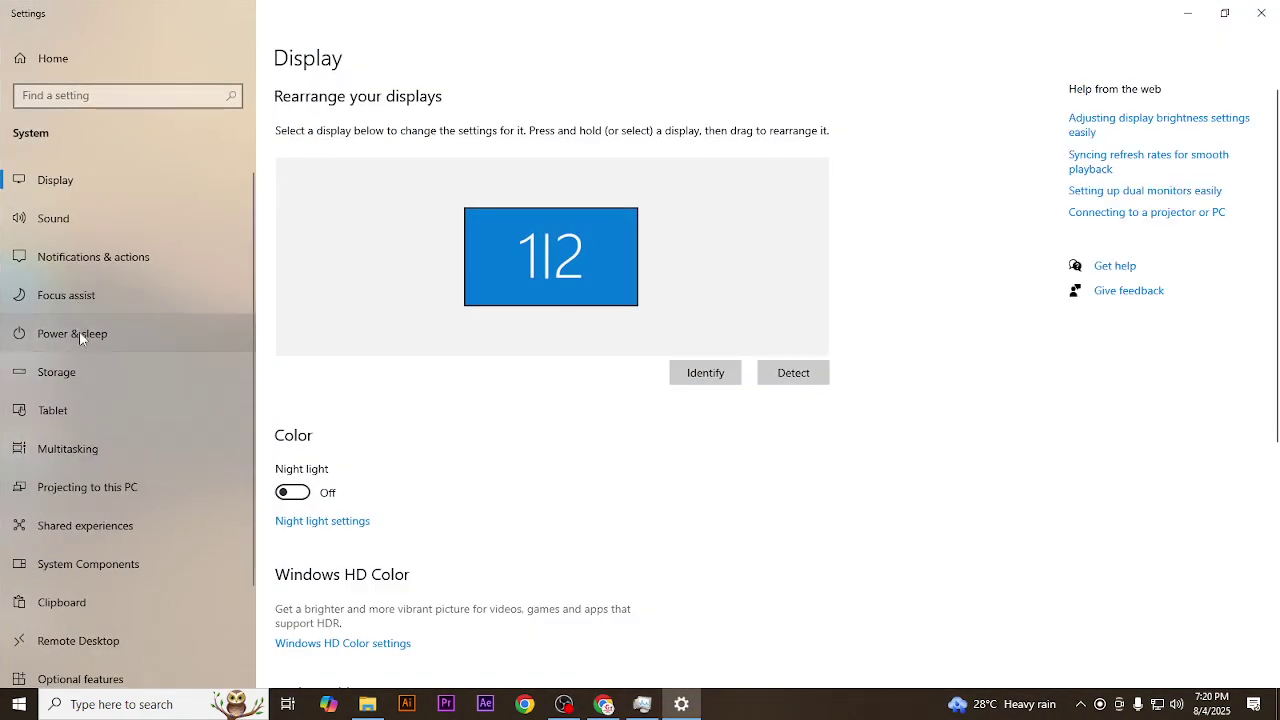
{"action": "scroll", "coordinate": [689, 509], "scroll_direction": "down", "scroll_amount": 5}
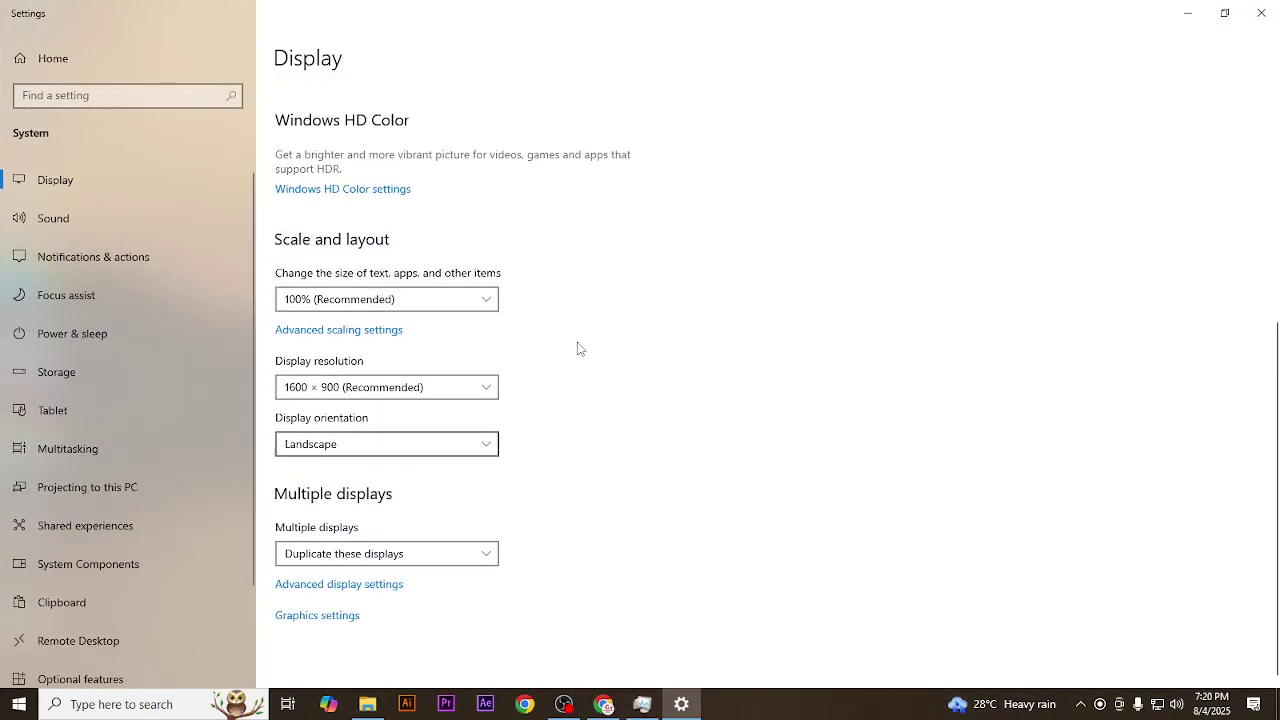
{"action": "left_click", "coordinate": [1261, 13]}
- View the Background page of the desktop's personalization settings and return to the class notes
{"action": "right_click", "coordinate": [813, 199]}
{"action": "left_click", "coordinate": [858, 372]}
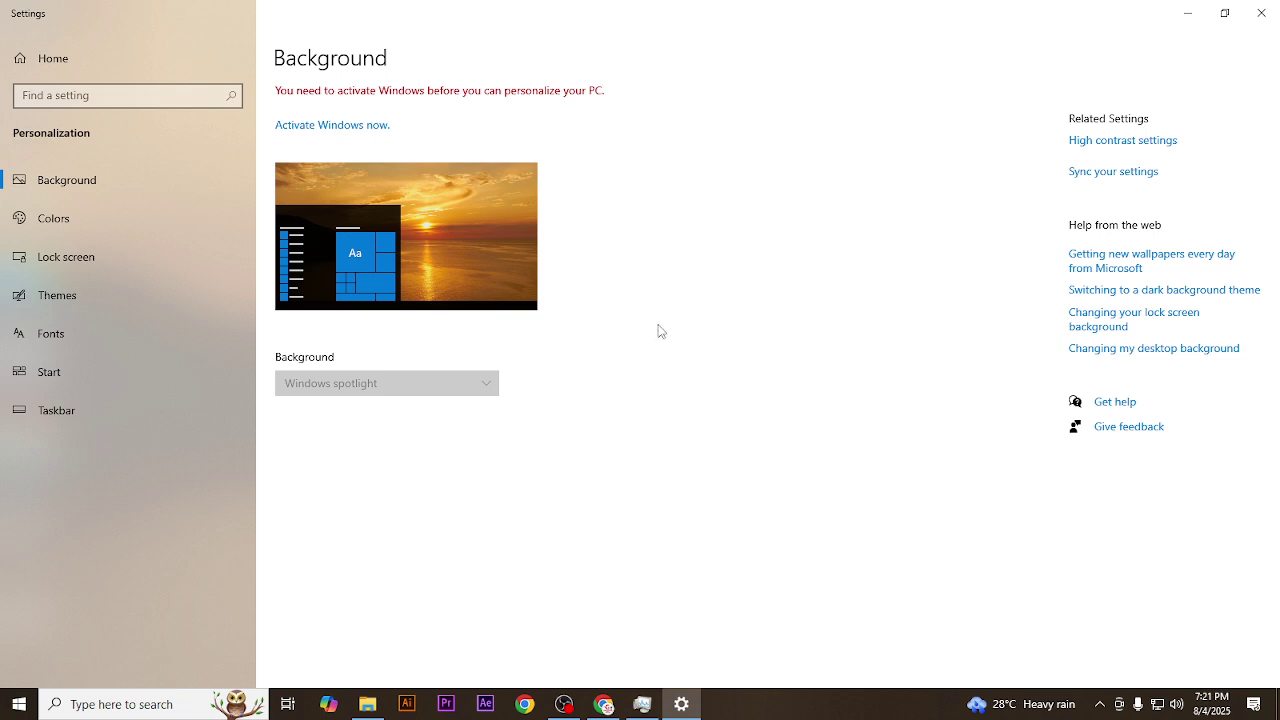
{"action": "left_click", "coordinate": [602, 706]}
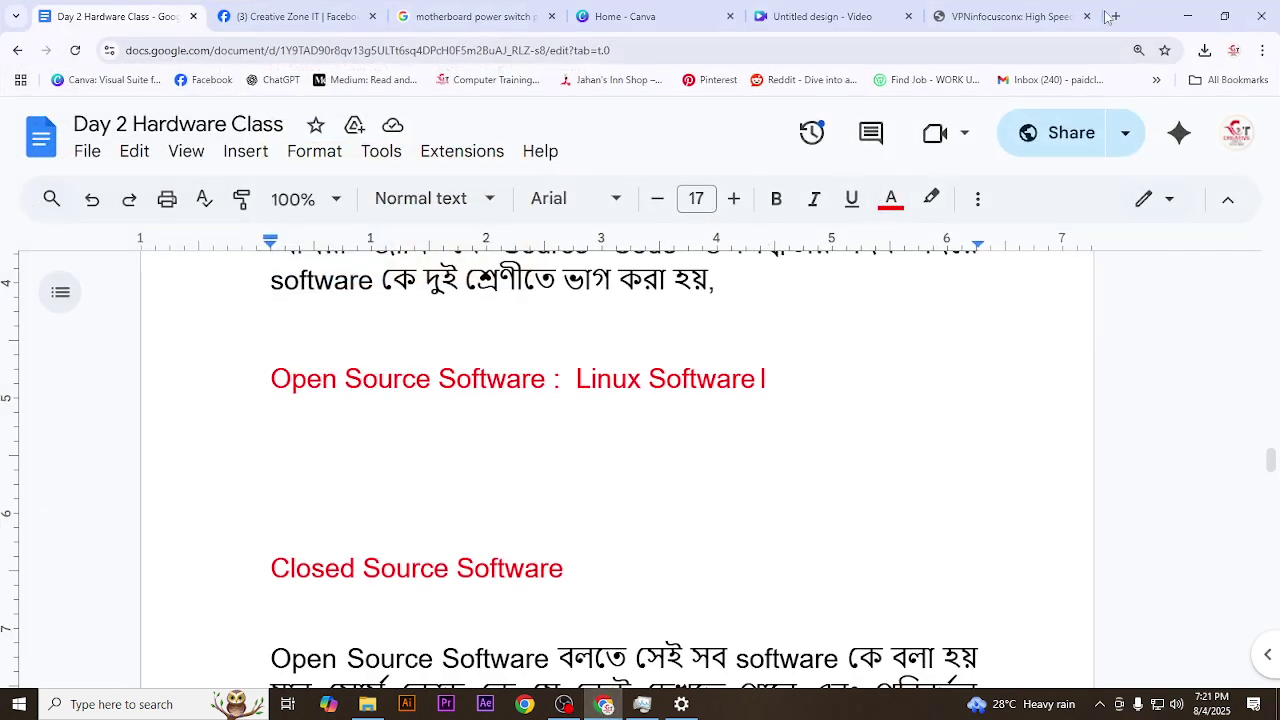
- Open a new browser tab and inspect the Google page's HTML code in the developer tools
{"action": "right_click", "coordinate": [885, 385]}
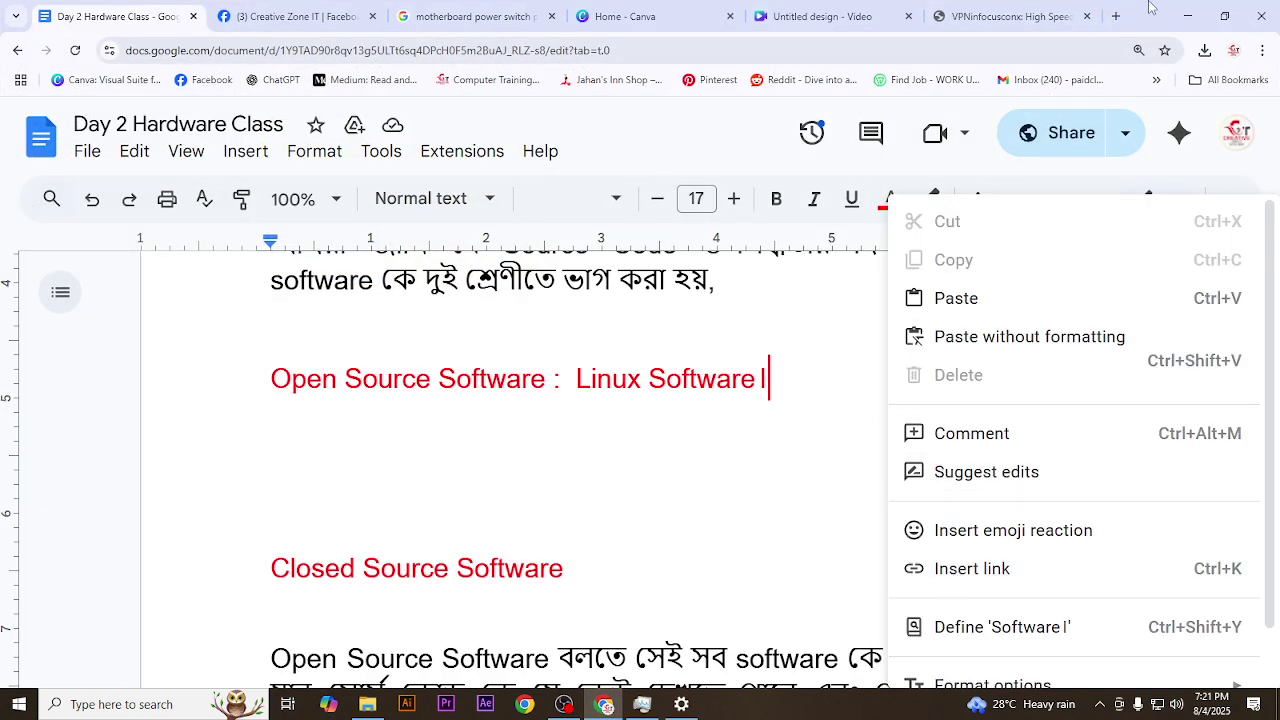
{"action": "left_click", "coordinate": [1116, 16]}
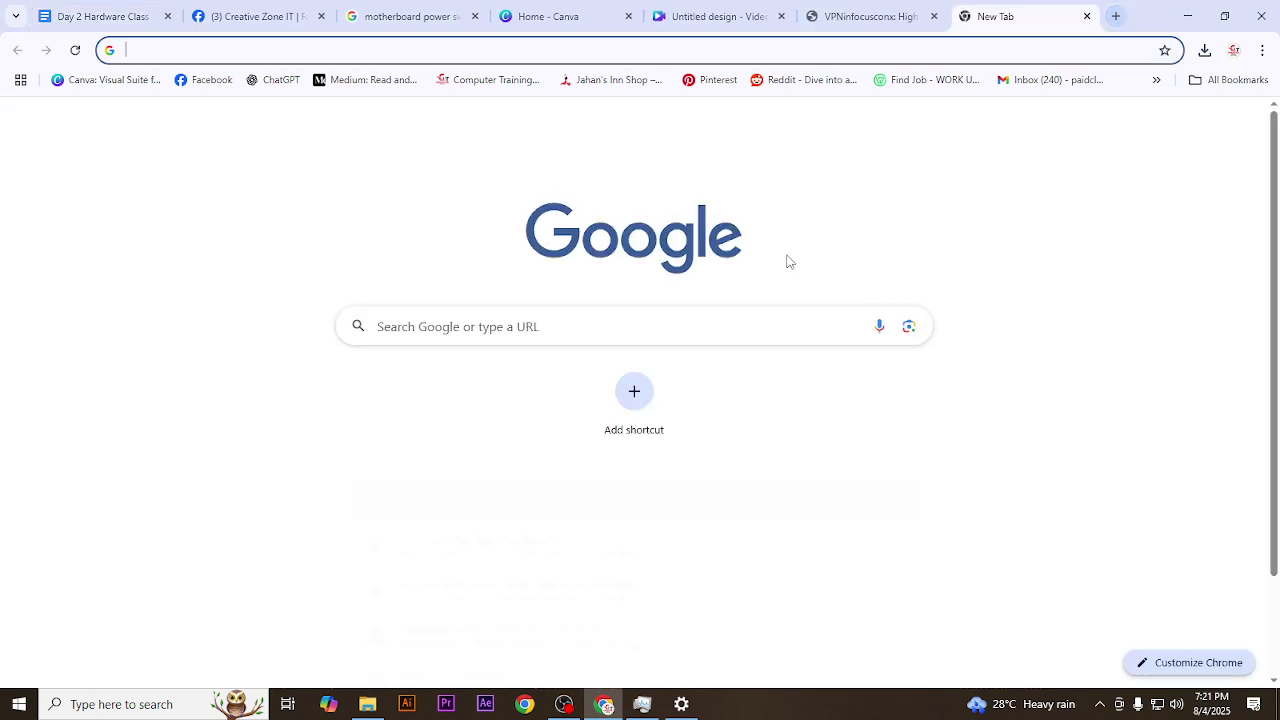
{"action": "right_click", "coordinate": [787, 203]}
{"action": "left_click", "coordinate": [856, 464]}
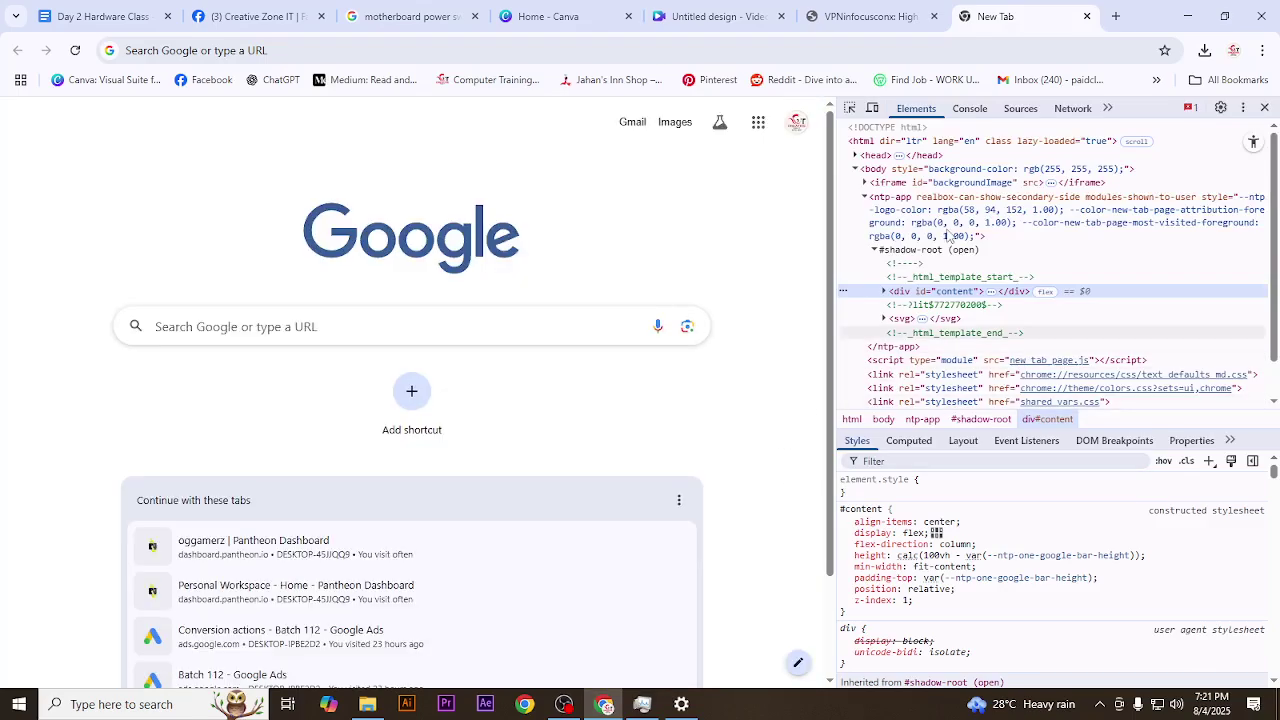
{"action": "scroll", "coordinate": [908, 340], "scroll_direction": "down", "scroll_amount": 2}
{"action": "scroll", "coordinate": [930, 335], "scroll_direction": "up", "scroll_amount": 2}
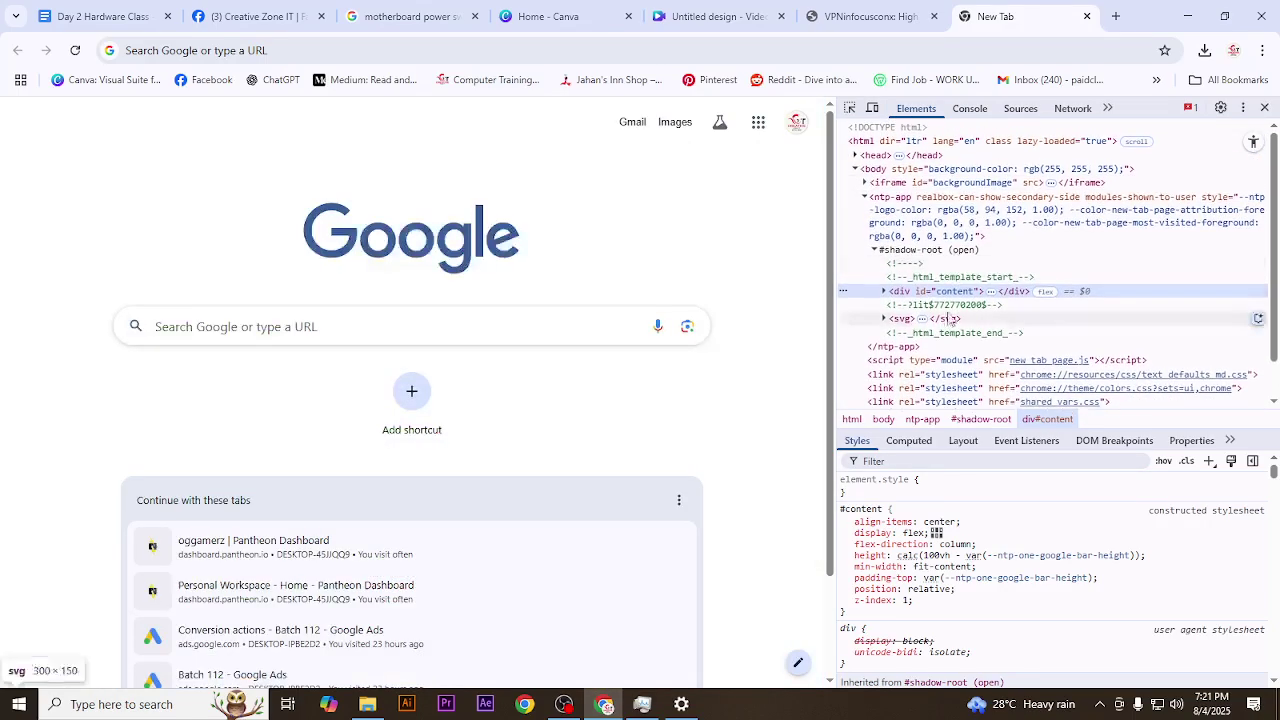
{"action": "scroll", "coordinate": [1077, 275], "scroll_direction": "down", "scroll_amount": 2}
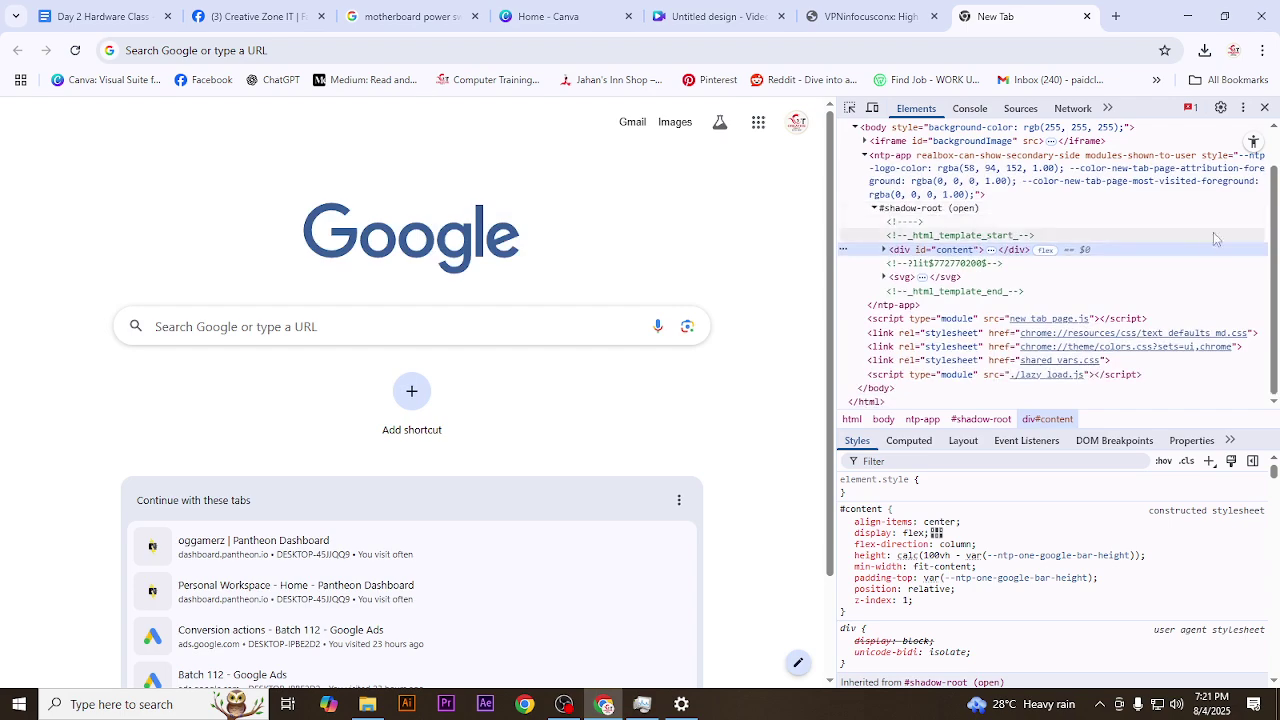
- Widen the developer tools area and look through the CSS styles of the inspected page element
{"action": "left_click_drag", "start_coordinate": [831, 165], "coordinate": [405, 212]}
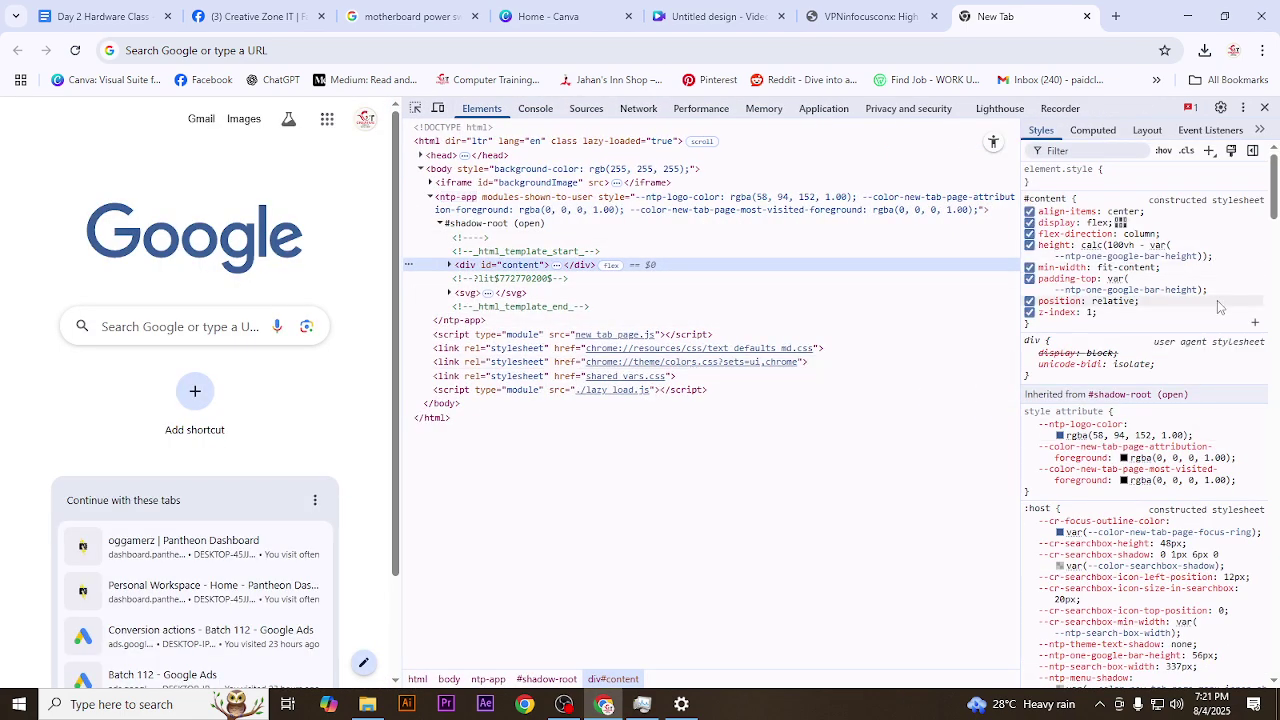
{"action": "scroll", "coordinate": [1210, 380], "scroll_direction": "down", "scroll_amount": 15}
{"action": "scroll", "coordinate": [1198, 456], "scroll_direction": "down", "scroll_amount": 15}
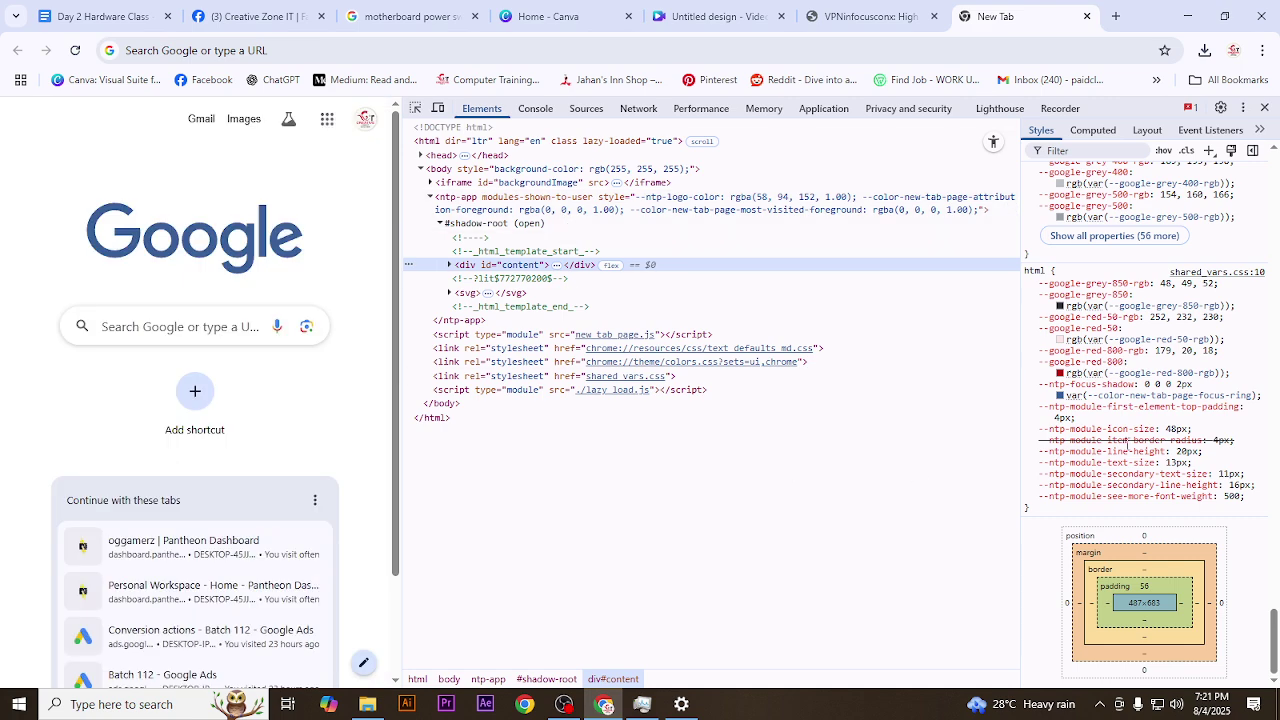
{"action": "scroll", "coordinate": [1175, 370], "scroll_direction": "up", "scroll_amount": 4}
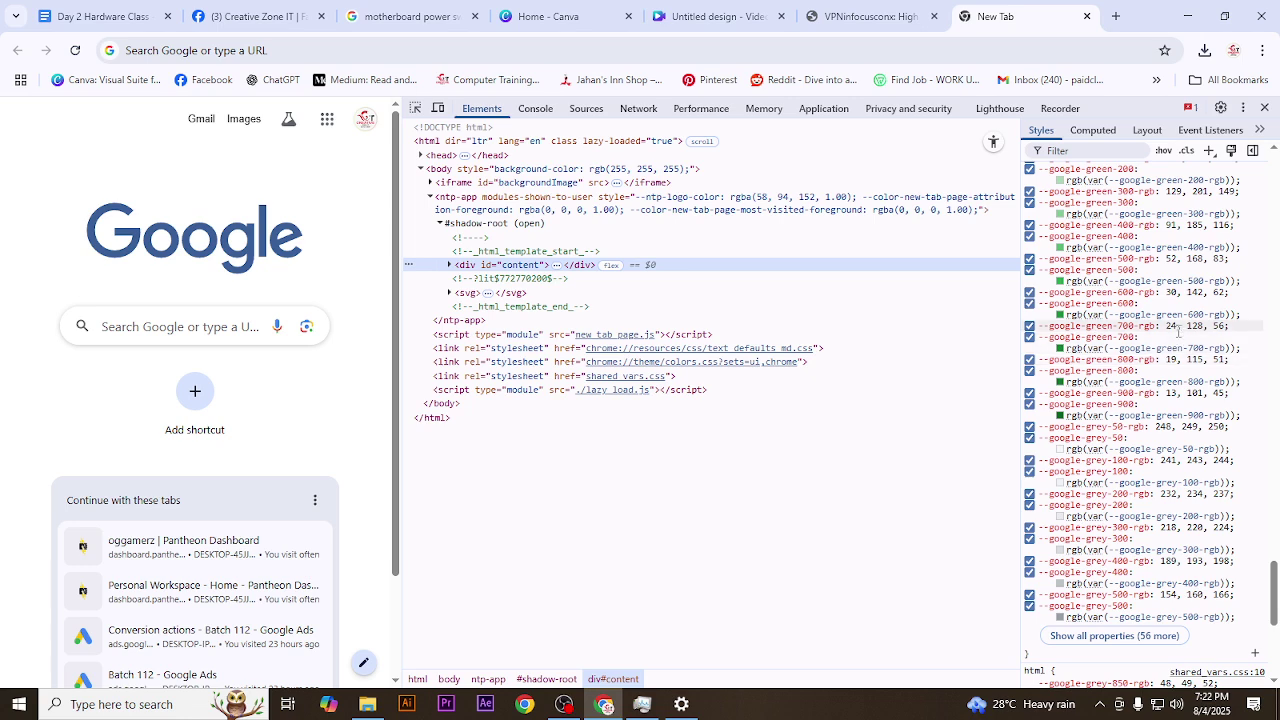
- Close the VPNinfocusconx and New Tab pages, dismiss the Canva download popup, and return to the class notes
{"action": "left_click", "coordinate": [907, 20]}
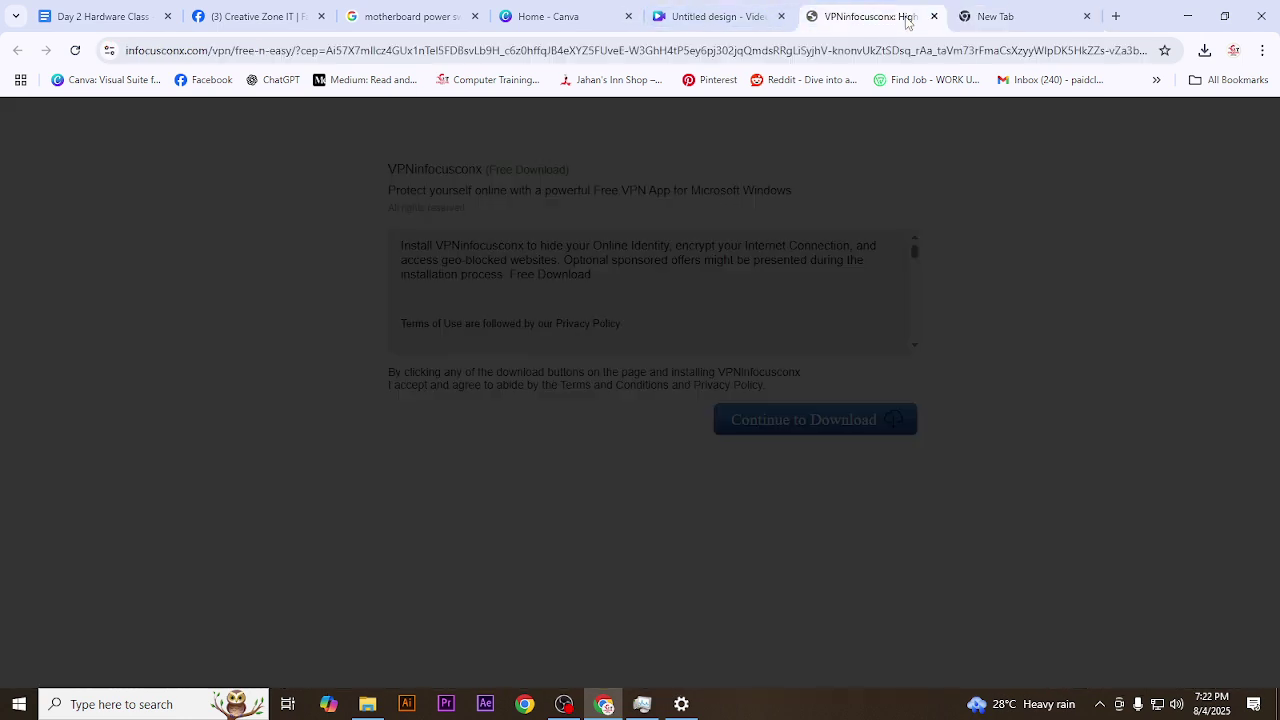
{"action": "left_click", "coordinate": [933, 16]}
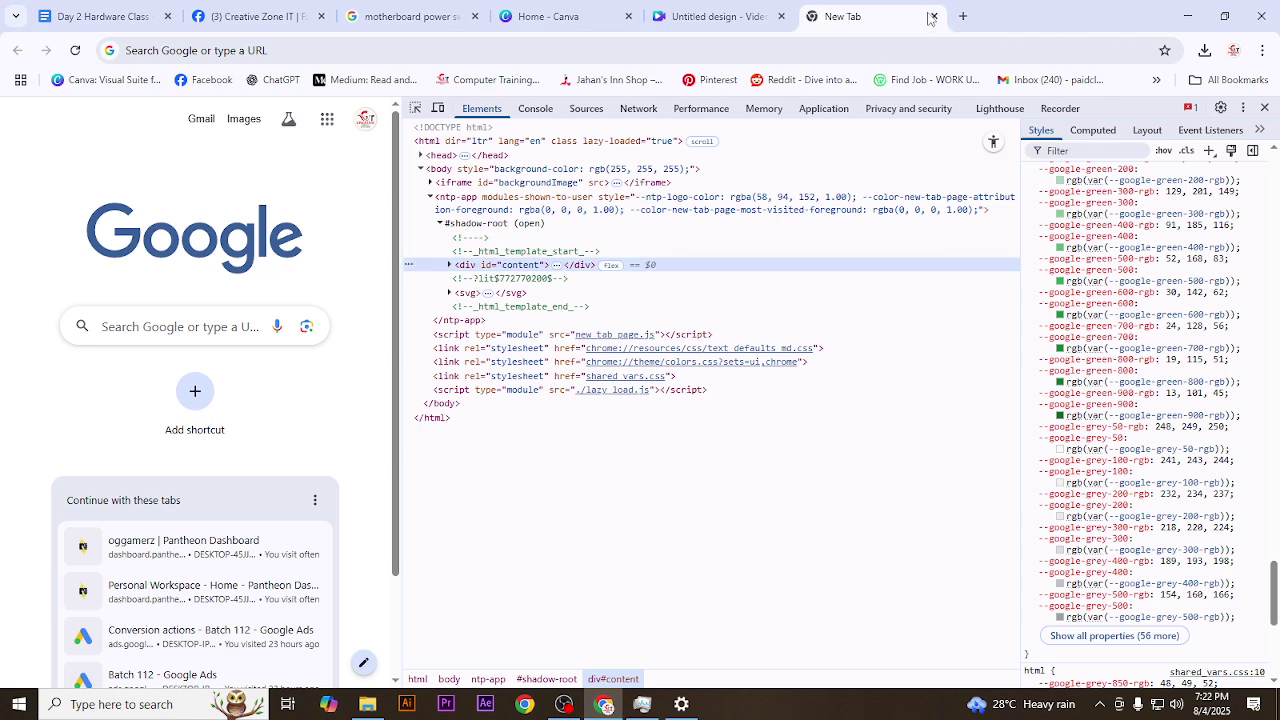
{"action": "left_click", "coordinate": [931, 17]}
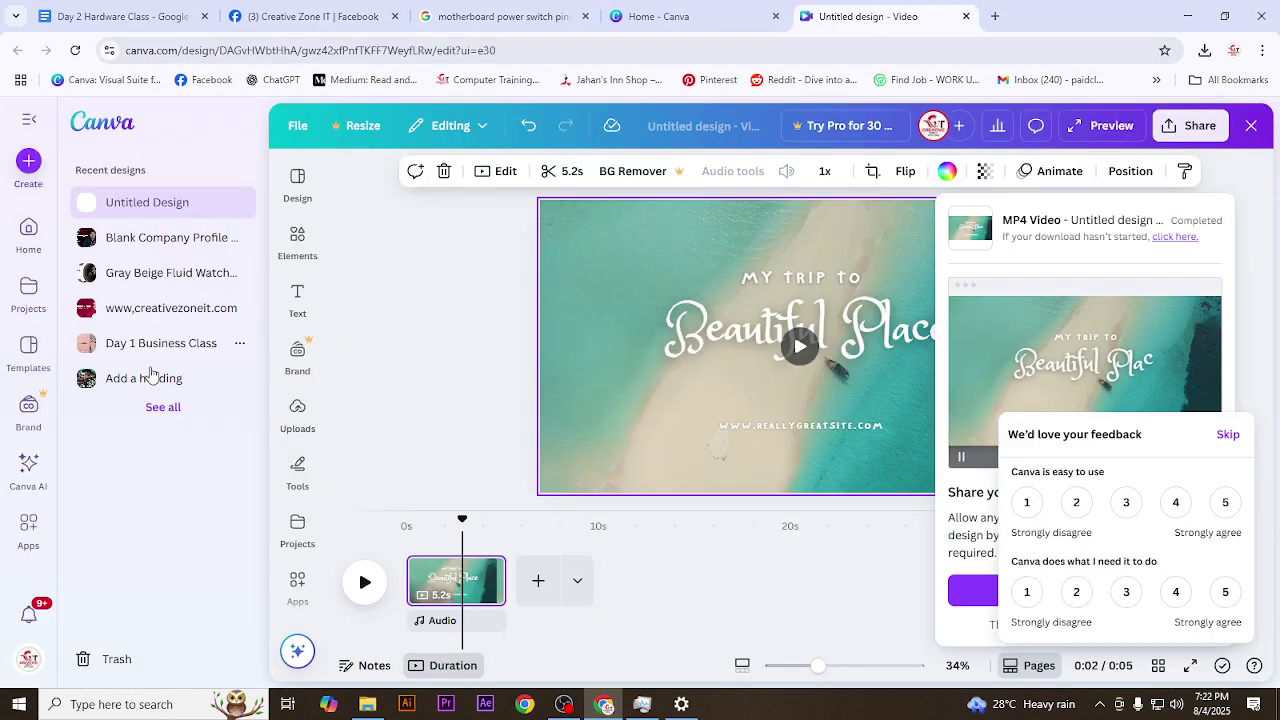
{"action": "left_click", "coordinate": [1256, 253]}
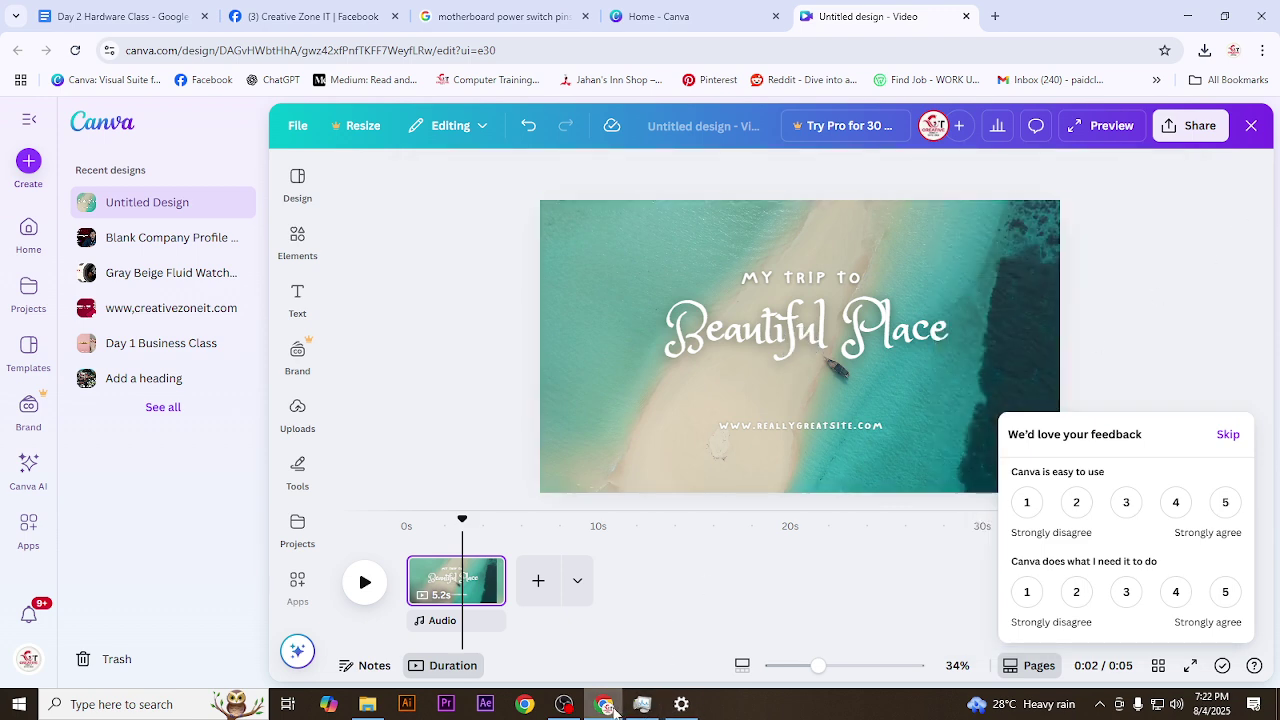
{"action": "left_click", "coordinate": [120, 16]}
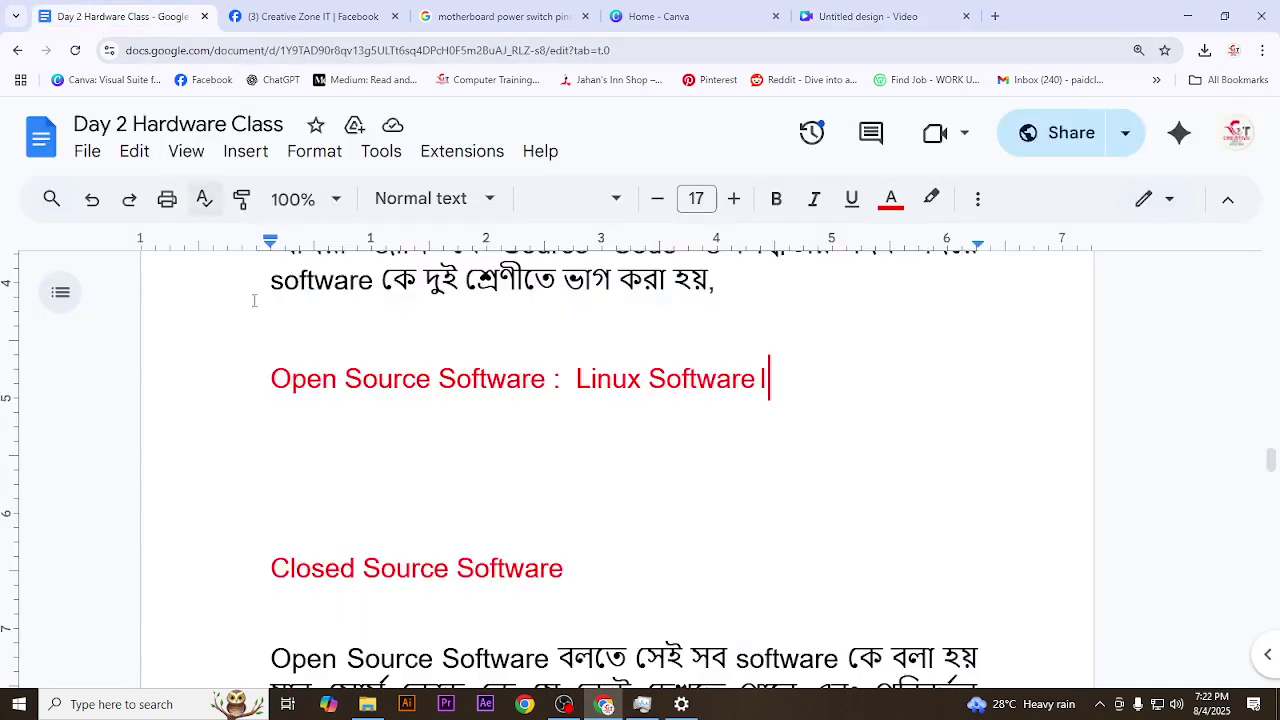
- Highlight the pasted Linux Software text, try to remove the blank line above Closed Source Software, and undo the deletion
{"action": "left_click_drag", "start_coordinate": [576, 377], "coordinate": [771, 385]}
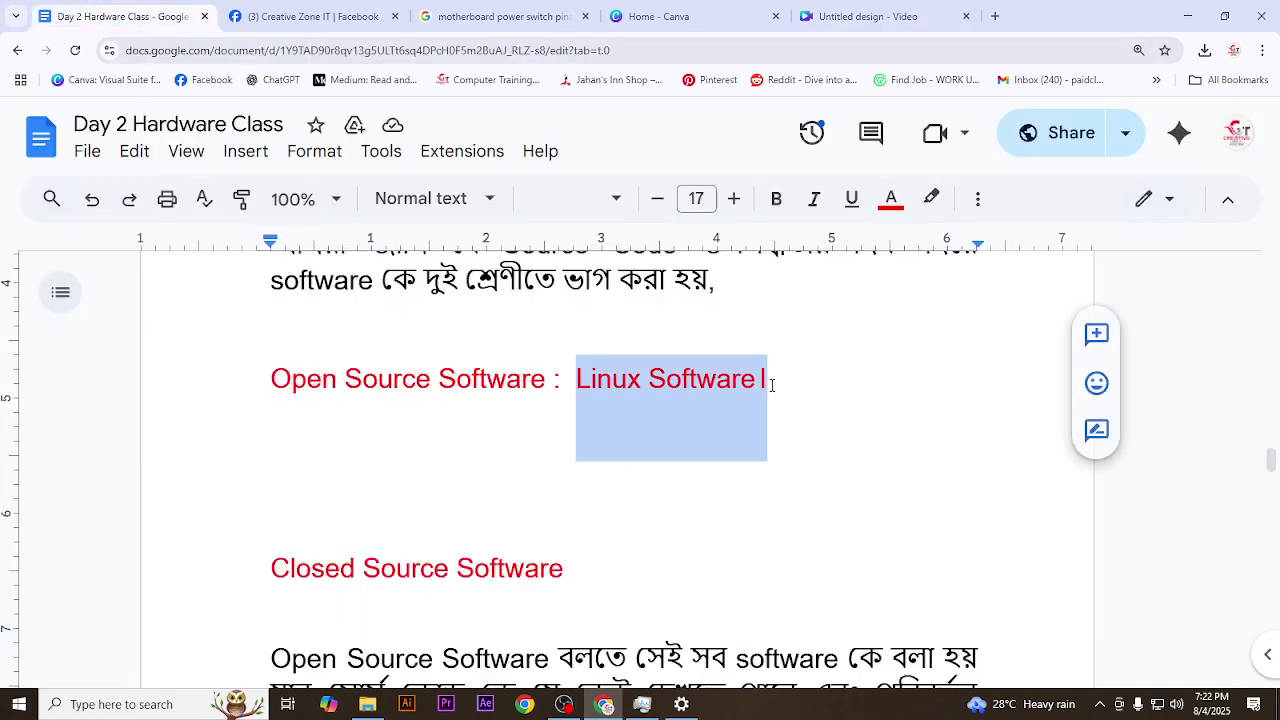
{"action": "left_click", "coordinate": [888, 420]}
{"action": "left_click", "coordinate": [311, 504]}
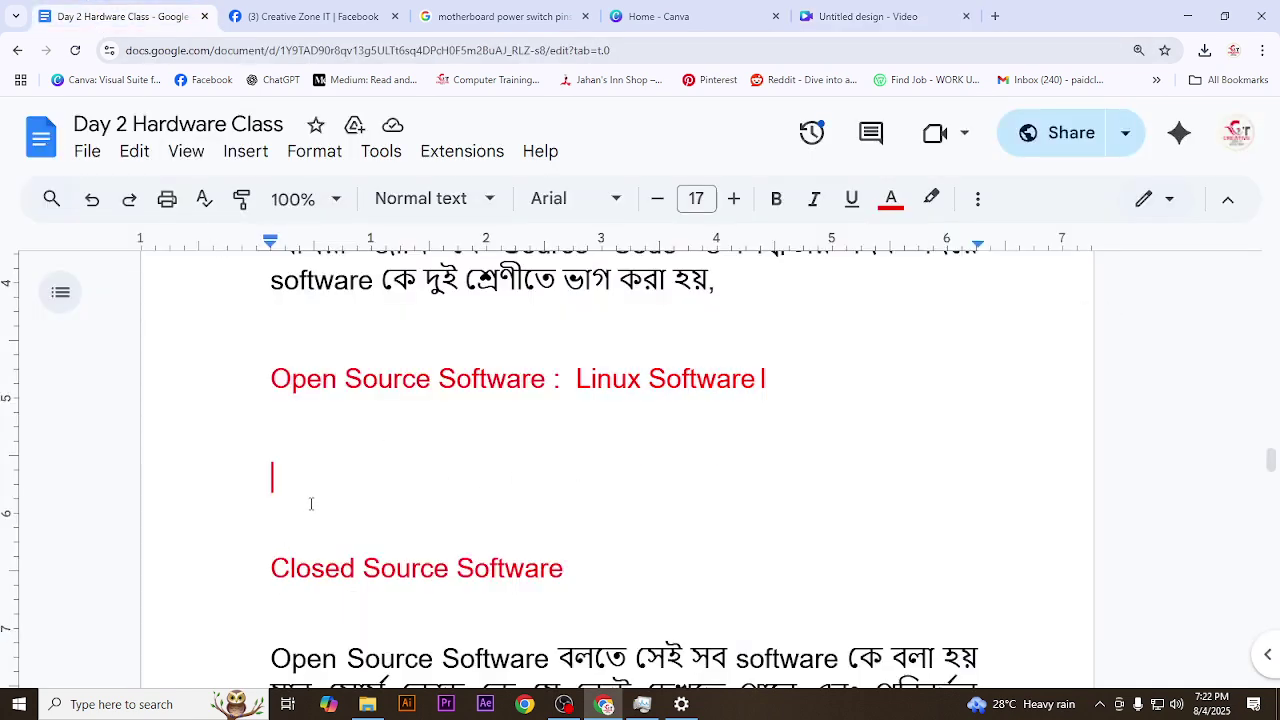
{"action": "key", "text": "Delete"}
{"action": "key", "text": "Delete"}
{"action": "key", "text": "Delete"}
{"action": "key", "text": "Delete"}
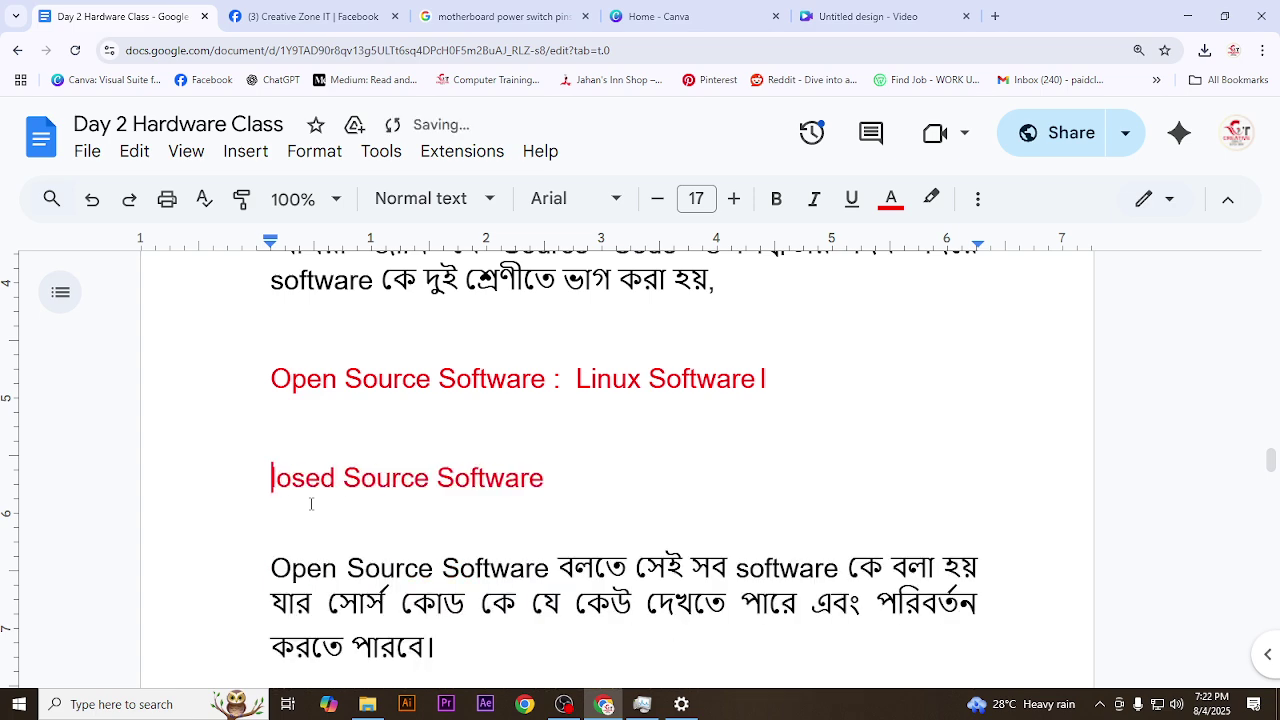
{"action": "key", "text": "ctrl+z"}
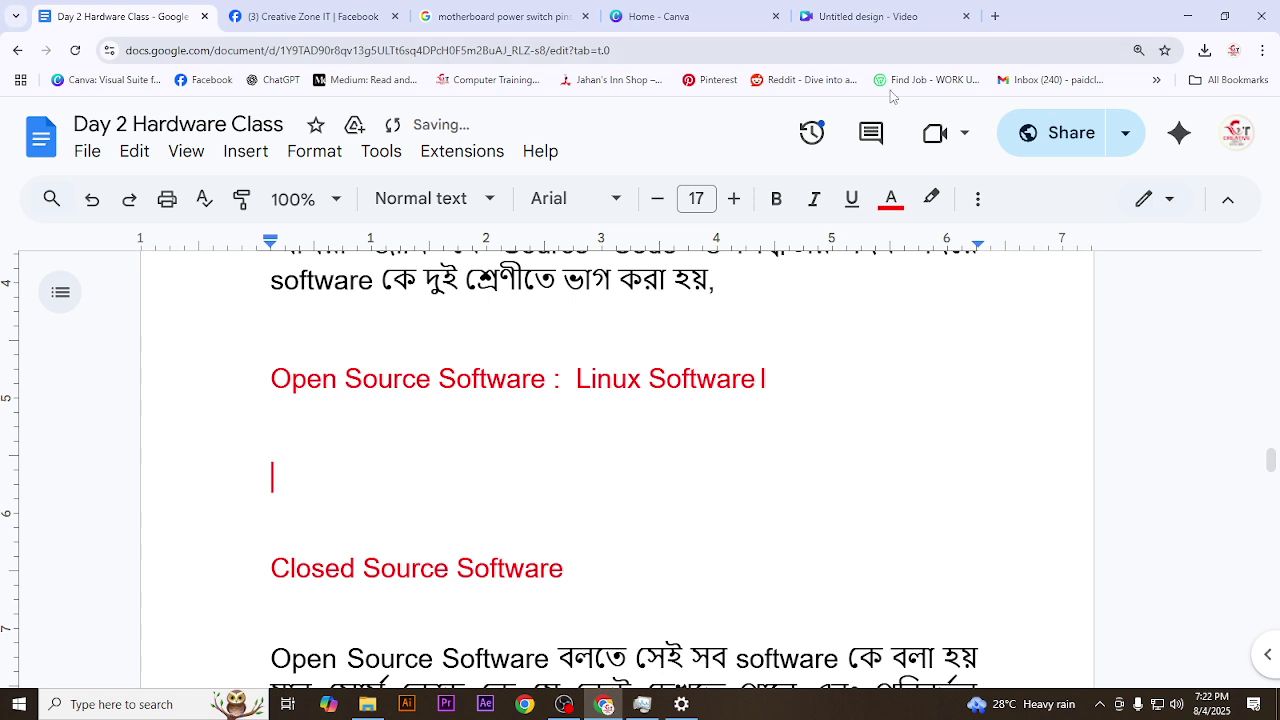
- Highlight Windows in the notes' closed source answer and add a colon after the Closed Source Software heading
{"action": "scroll", "coordinate": [529, 420], "scroll_direction": "up", "scroll_amount": 3}
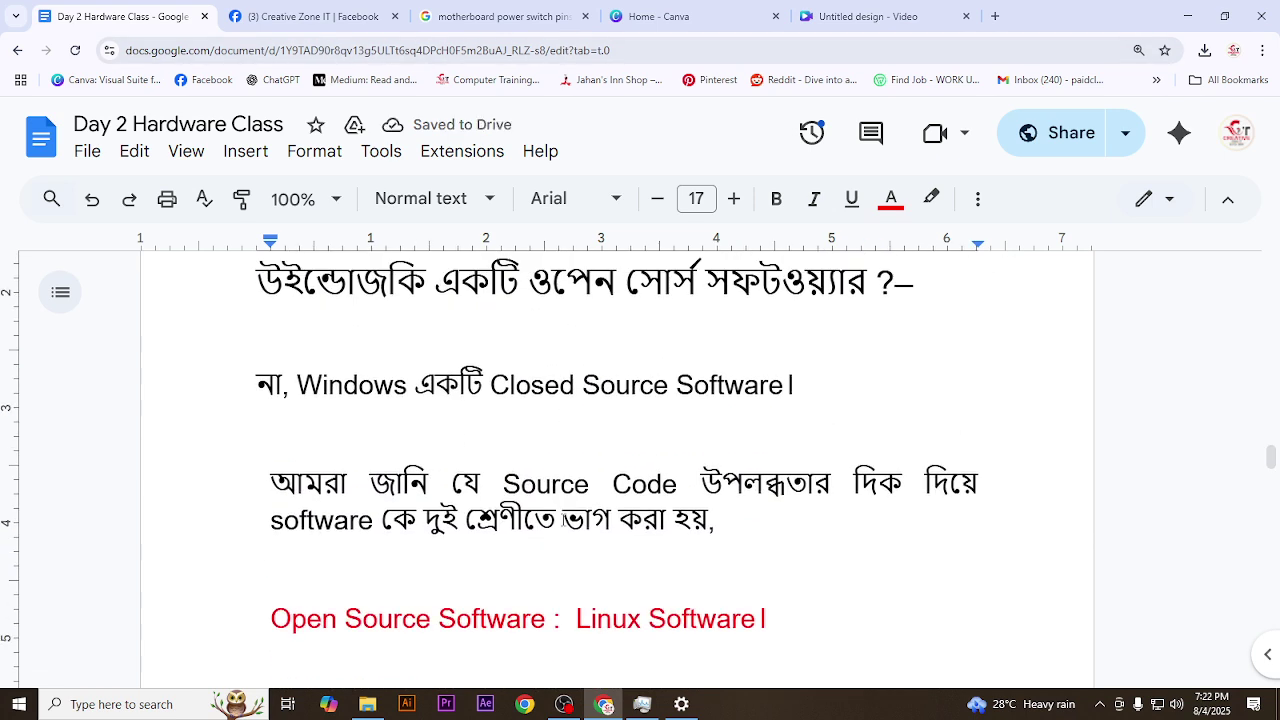
{"action": "scroll", "coordinate": [565, 519], "scroll_direction": "down", "scroll_amount": 1}
{"action": "left_click_drag", "start_coordinate": [297, 303], "coordinate": [406, 318]}
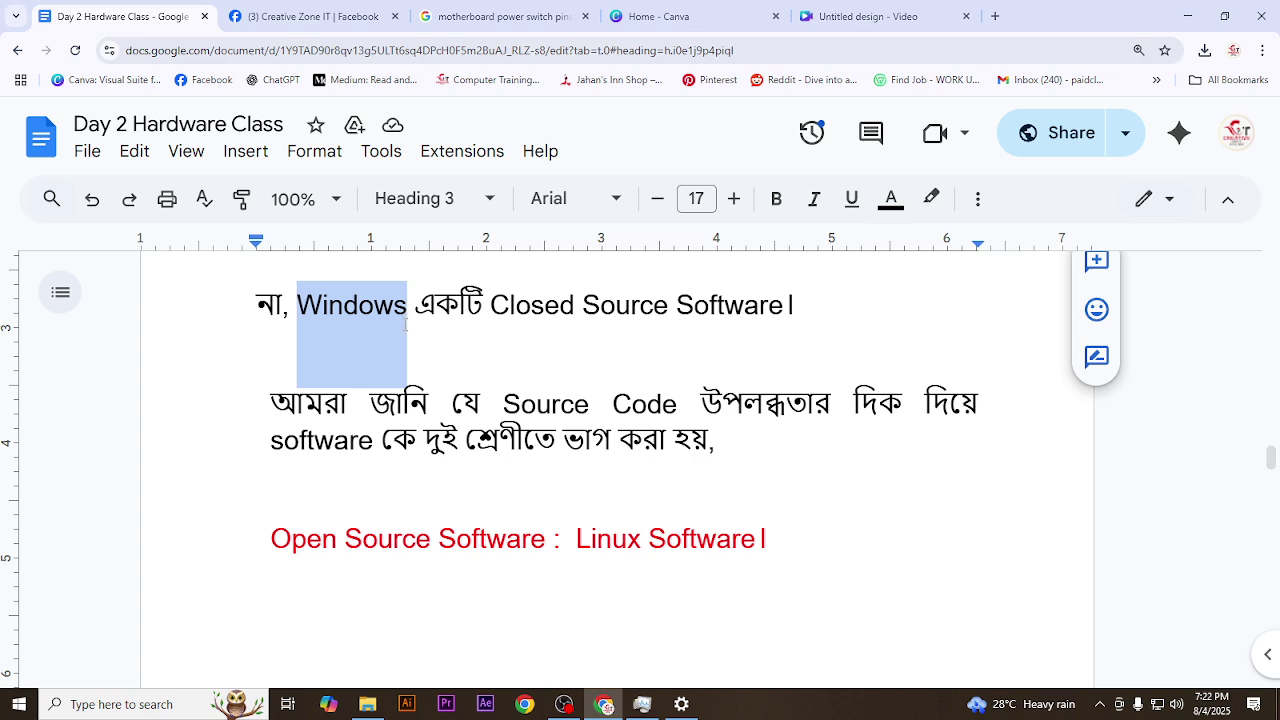
{"action": "scroll", "coordinate": [614, 557], "scroll_direction": "down", "scroll_amount": 5}
{"action": "double_click", "coordinate": [617, 423]}
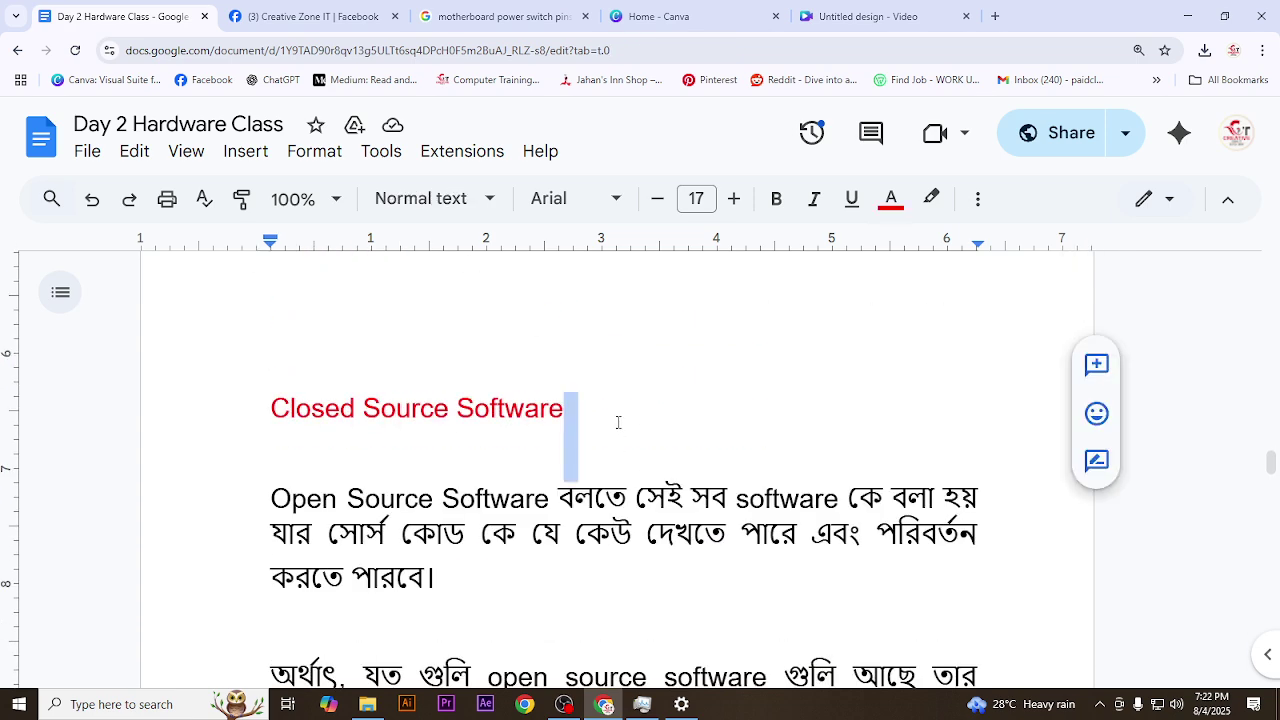
{"action": "left_click", "coordinate": [600, 418]}
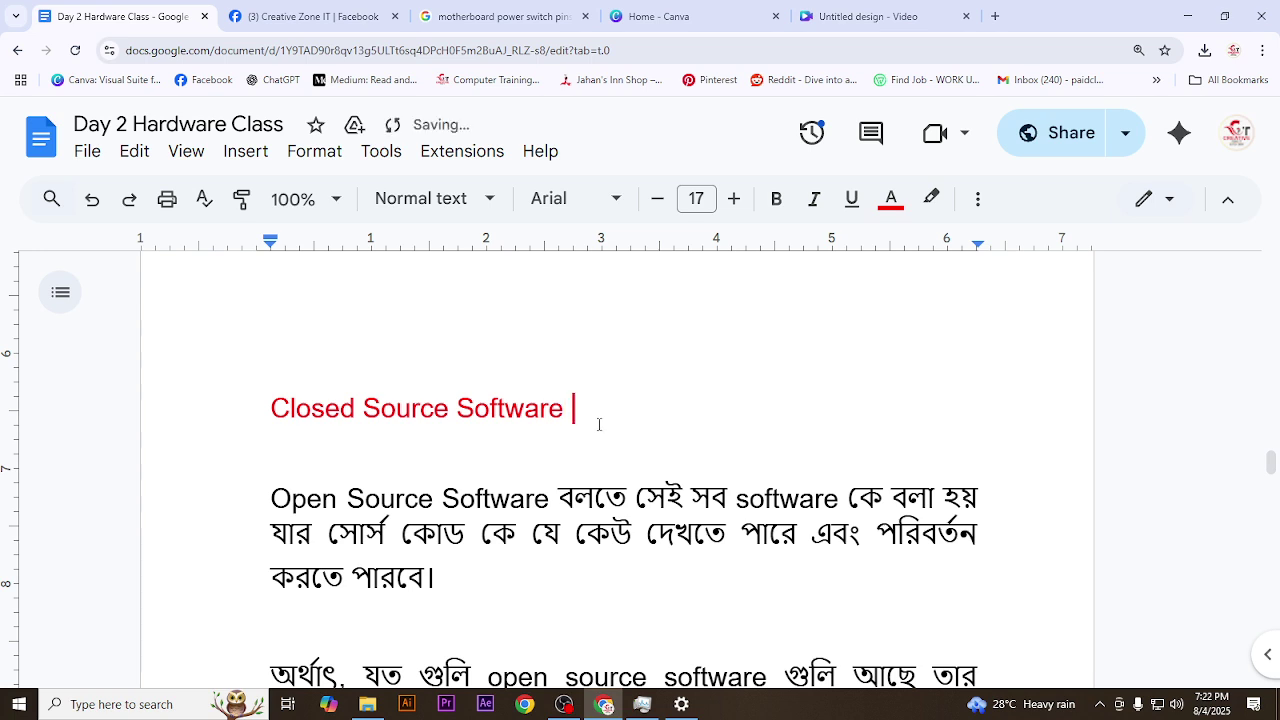
{"action": "type", "text": ":"}
- Close and restore the class notes page, and look through the Windows history and version lists
{"action": "key", "text": "ctrl+w"}
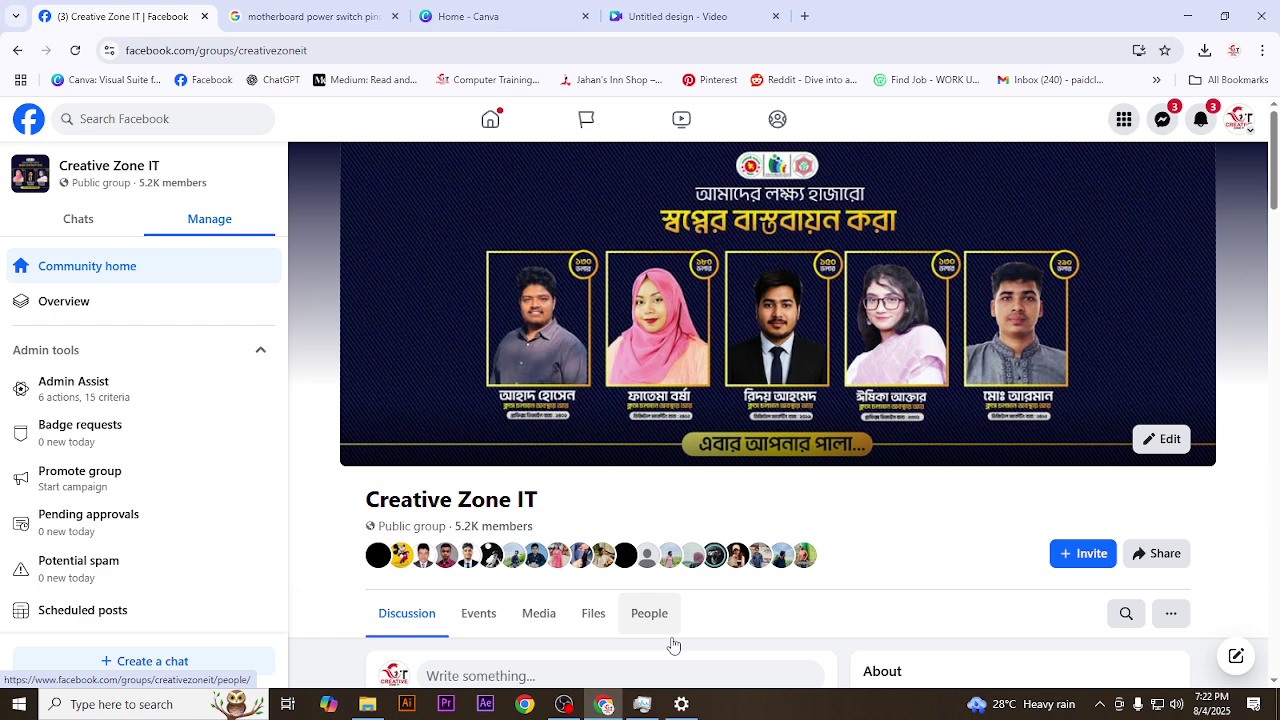
{"action": "key", "text": "ctrl+shift+t"}
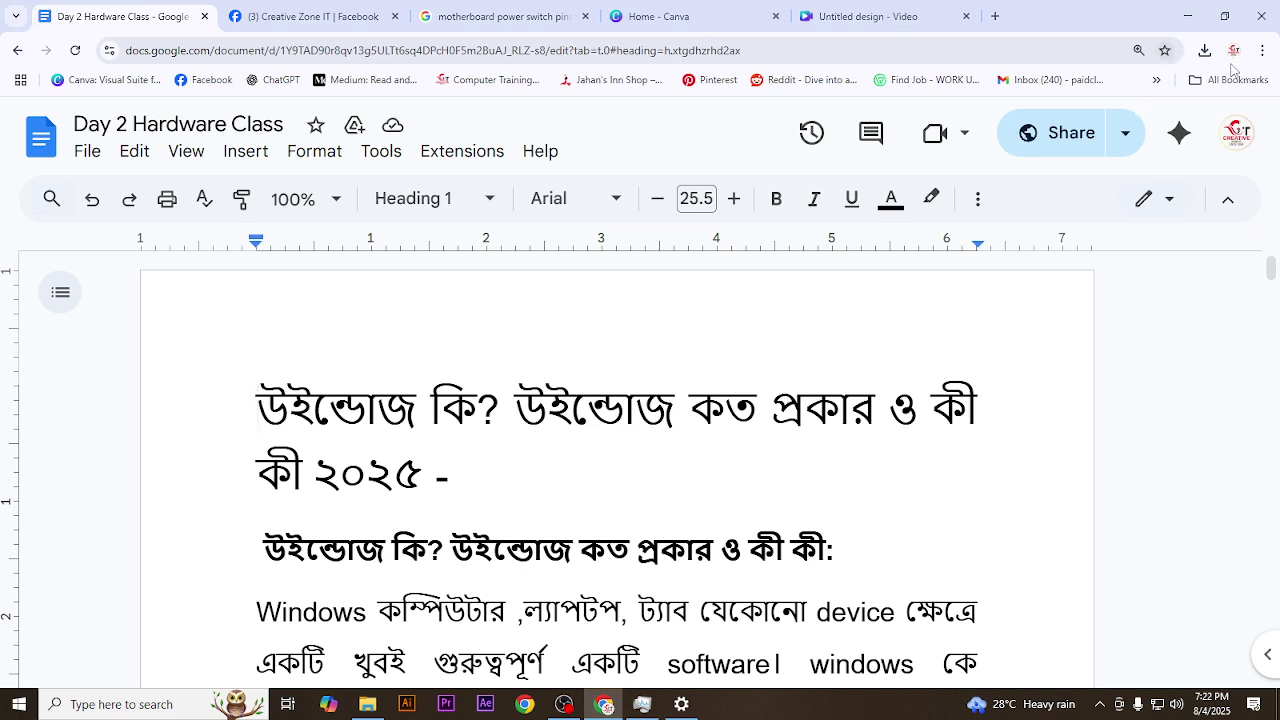
{"action": "scroll", "coordinate": [557, 583], "scroll_direction": "down", "scroll_amount": 4}
{"action": "scroll", "coordinate": [557, 583], "scroll_direction": "down", "scroll_amount": 15}
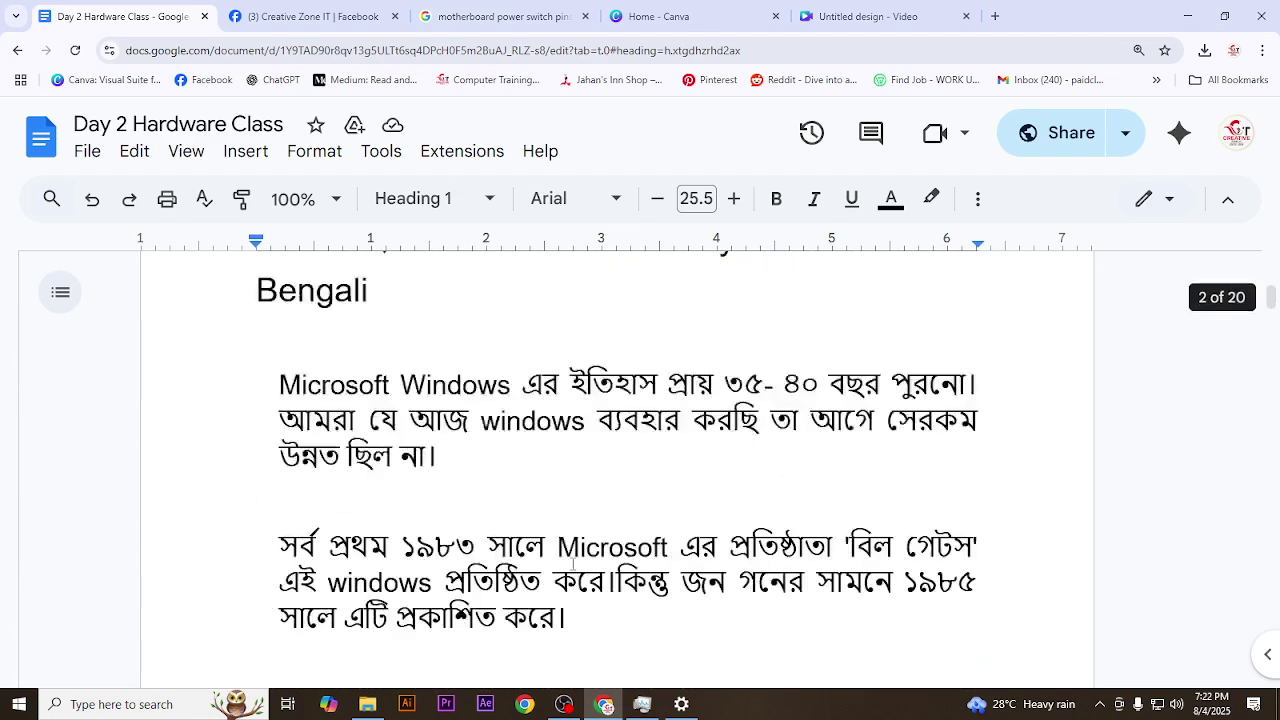
{"action": "scroll", "coordinate": [576, 572], "scroll_direction": "down", "scroll_amount": 6}
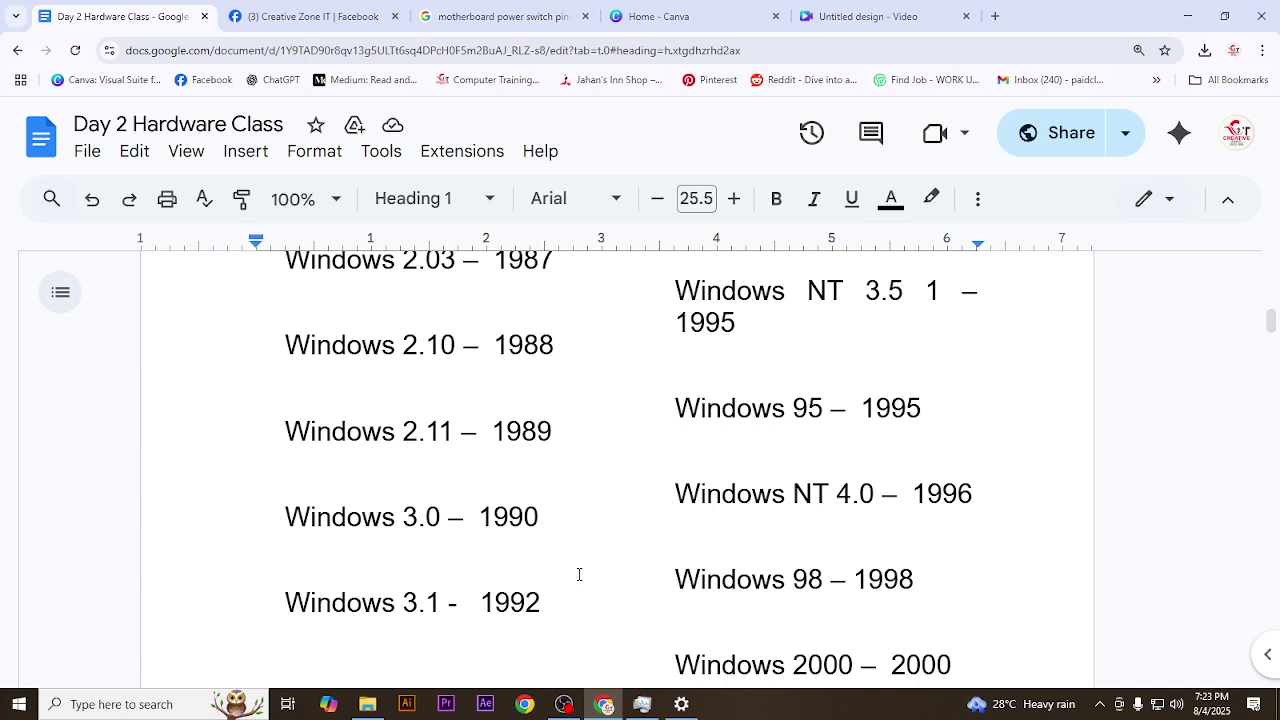
{"action": "scroll", "coordinate": [600, 540], "scroll_direction": "down", "scroll_amount": 15}
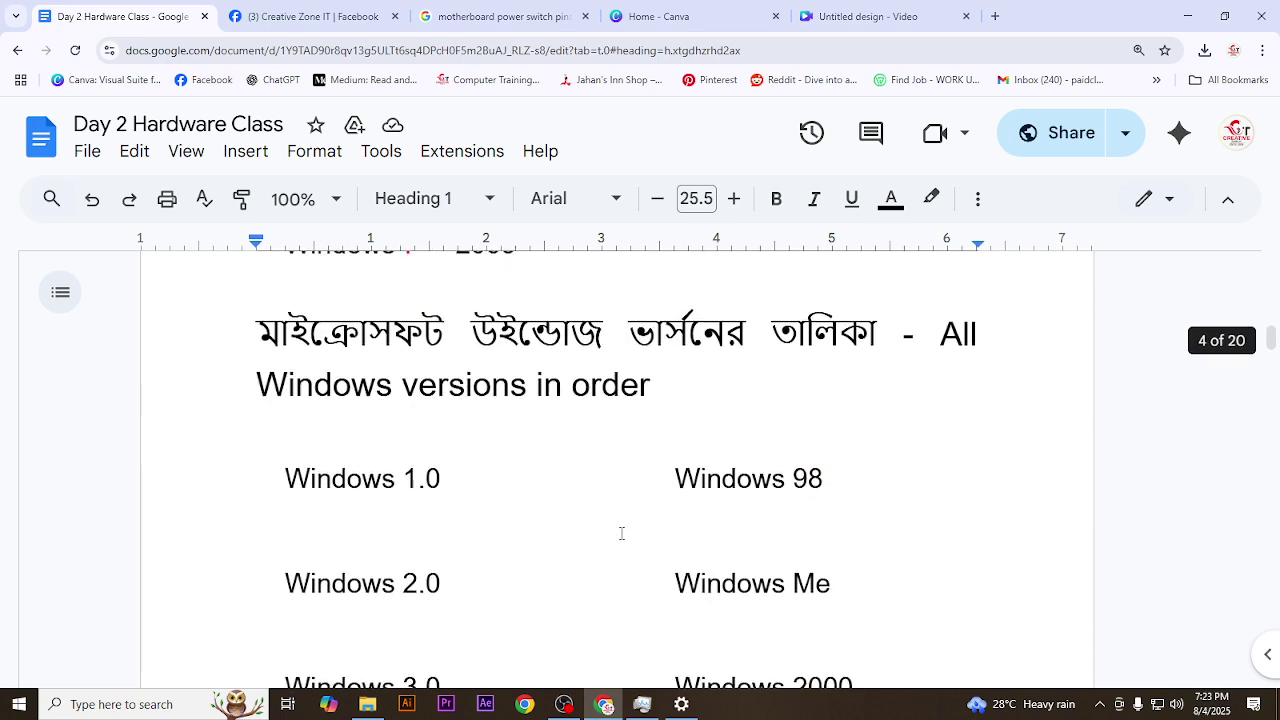
{"action": "scroll", "coordinate": [621, 536], "scroll_direction": "down", "scroll_amount": 3}
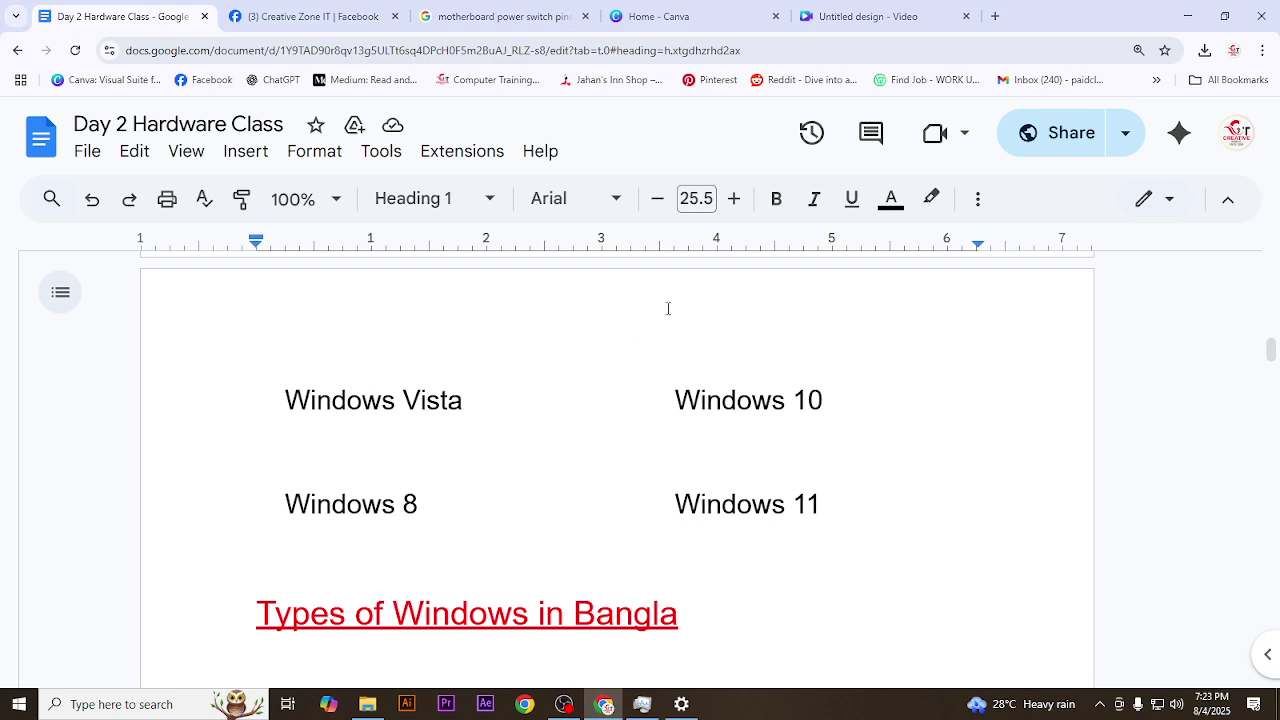
- Look through the notes from Types of Windows in Bangla to the Advantage of Windows heading
{"action": "scroll", "coordinate": [557, 514], "scroll_direction": "down", "scroll_amount": 3}
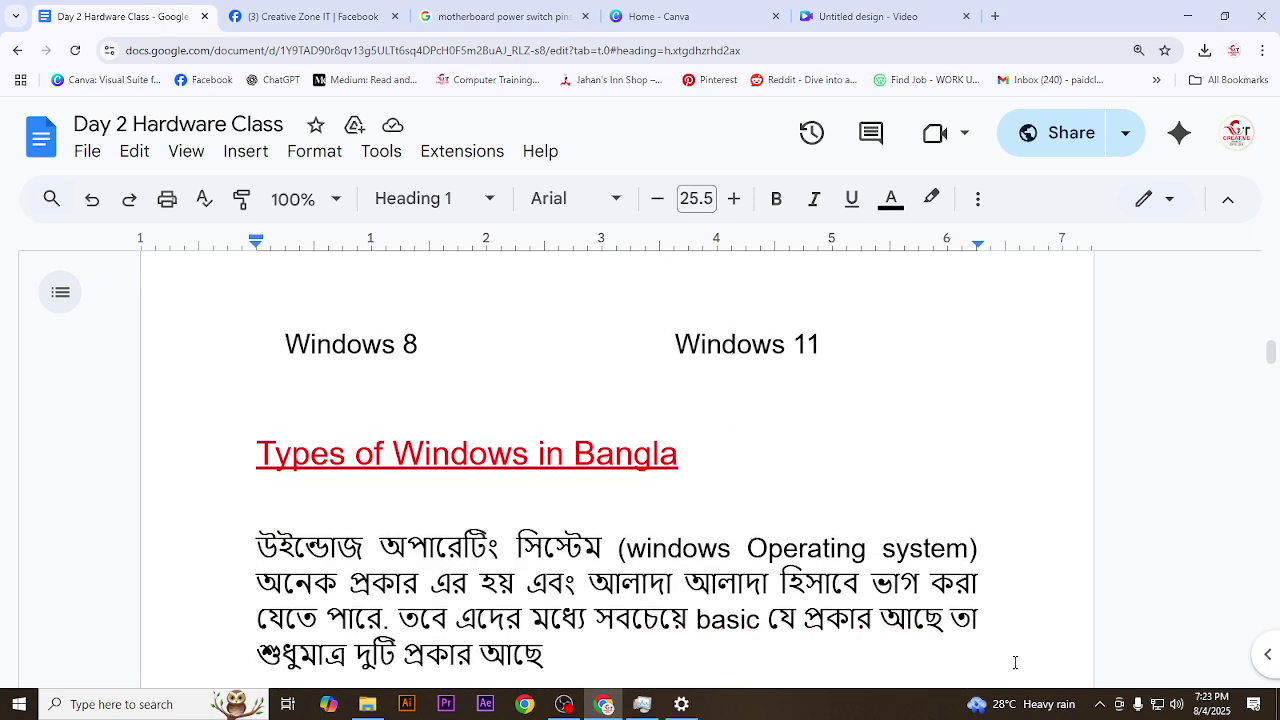
{"action": "scroll", "coordinate": [520, 430], "scroll_direction": "down", "scroll_amount": 5}
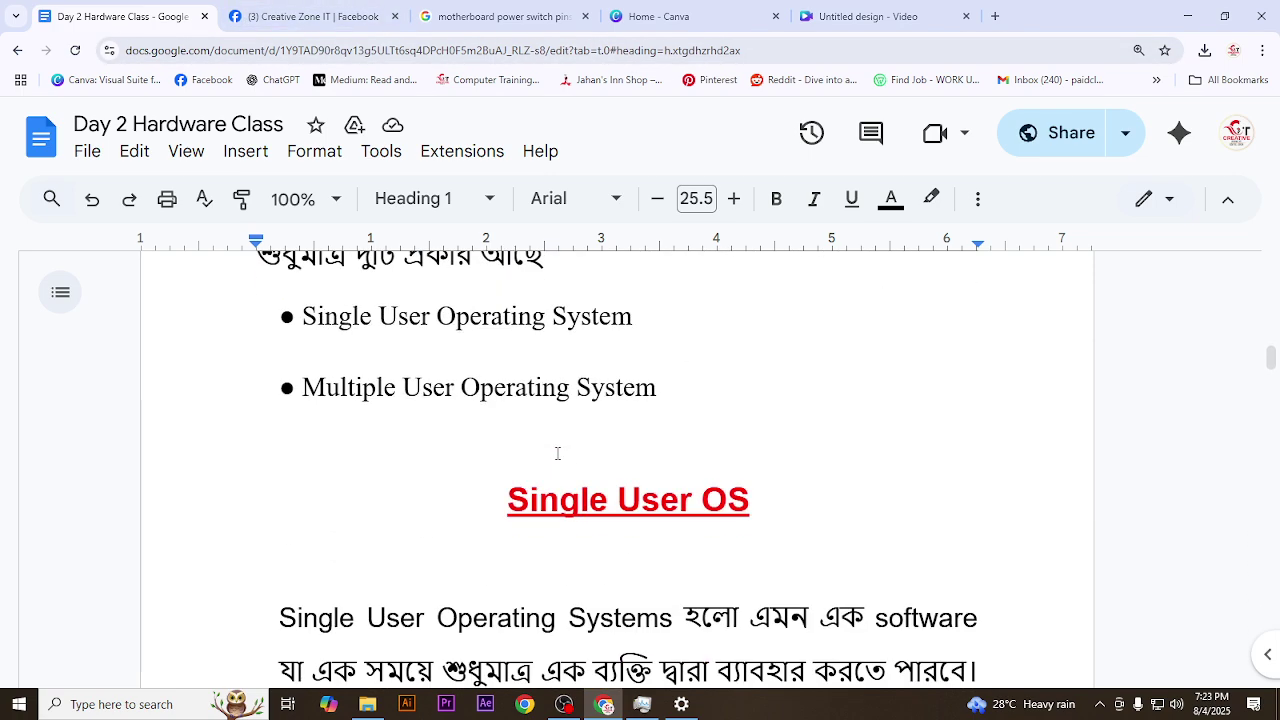
{"action": "scroll", "coordinate": [523, 423], "scroll_direction": "down", "scroll_amount": 15}
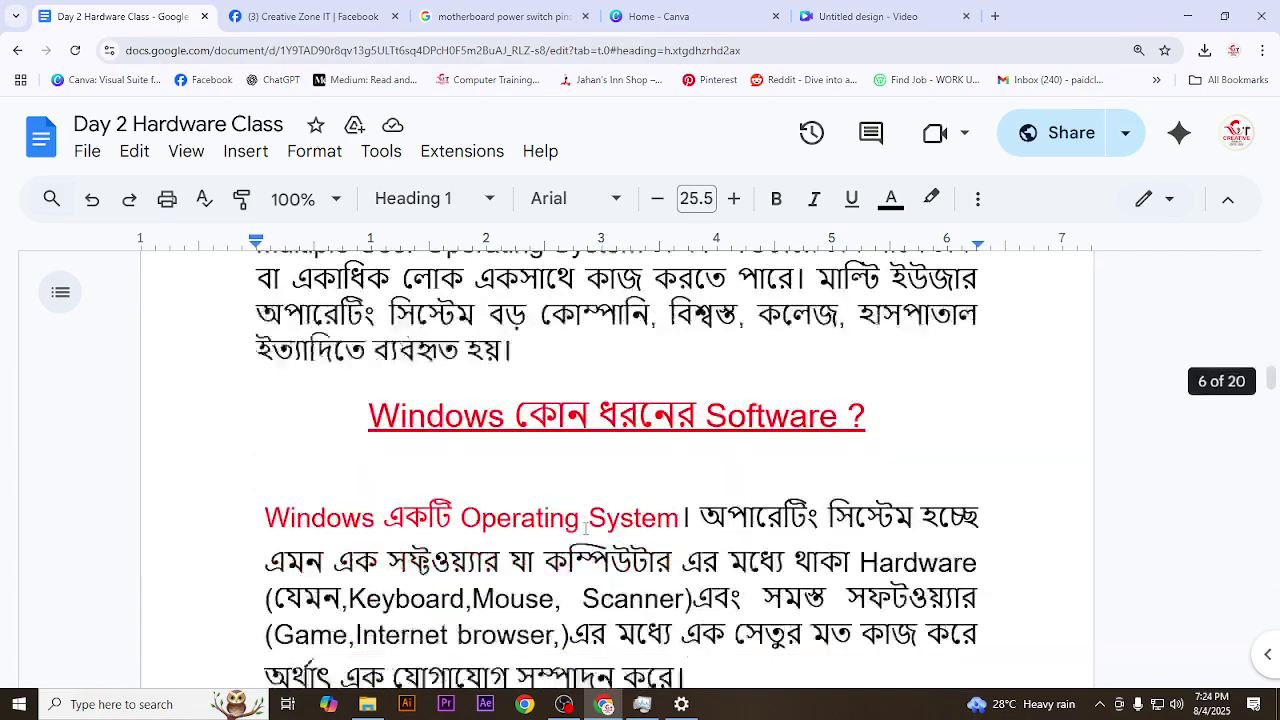
{"action": "scroll", "coordinate": [585, 527], "scroll_direction": "down", "scroll_amount": 20}
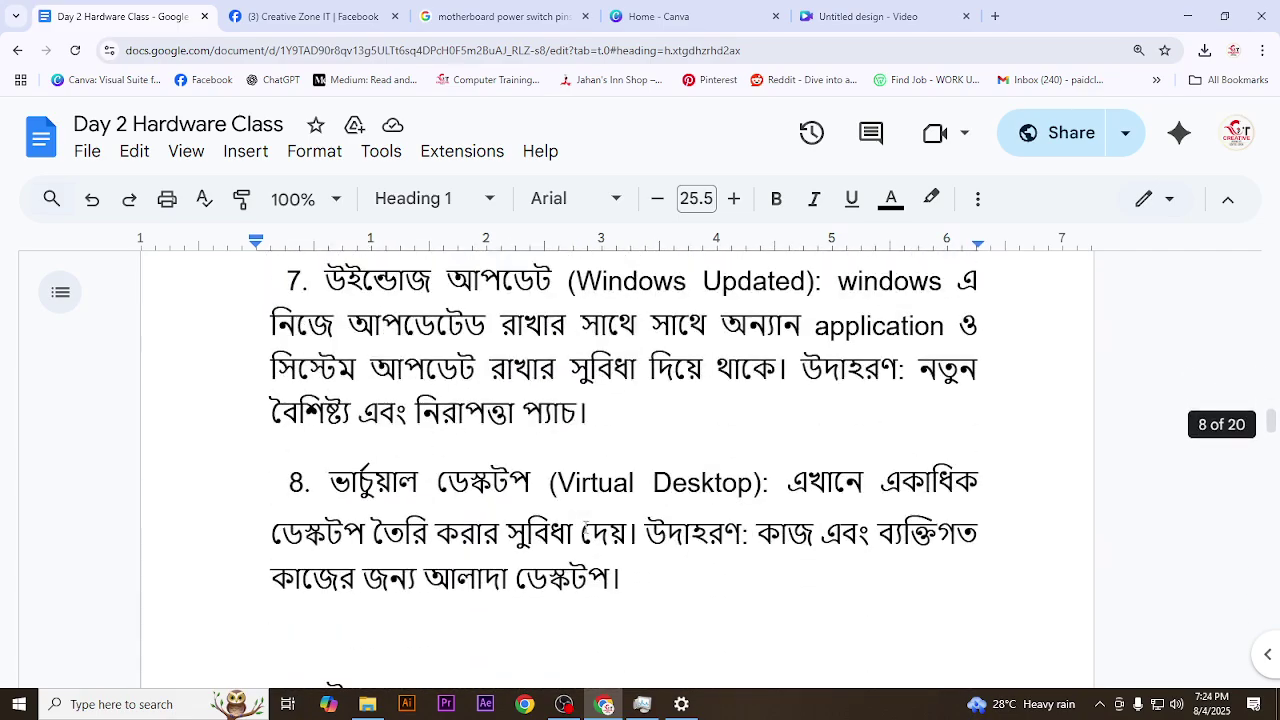
{"action": "scroll", "coordinate": [585, 527], "scroll_direction": "down", "scroll_amount": 20}
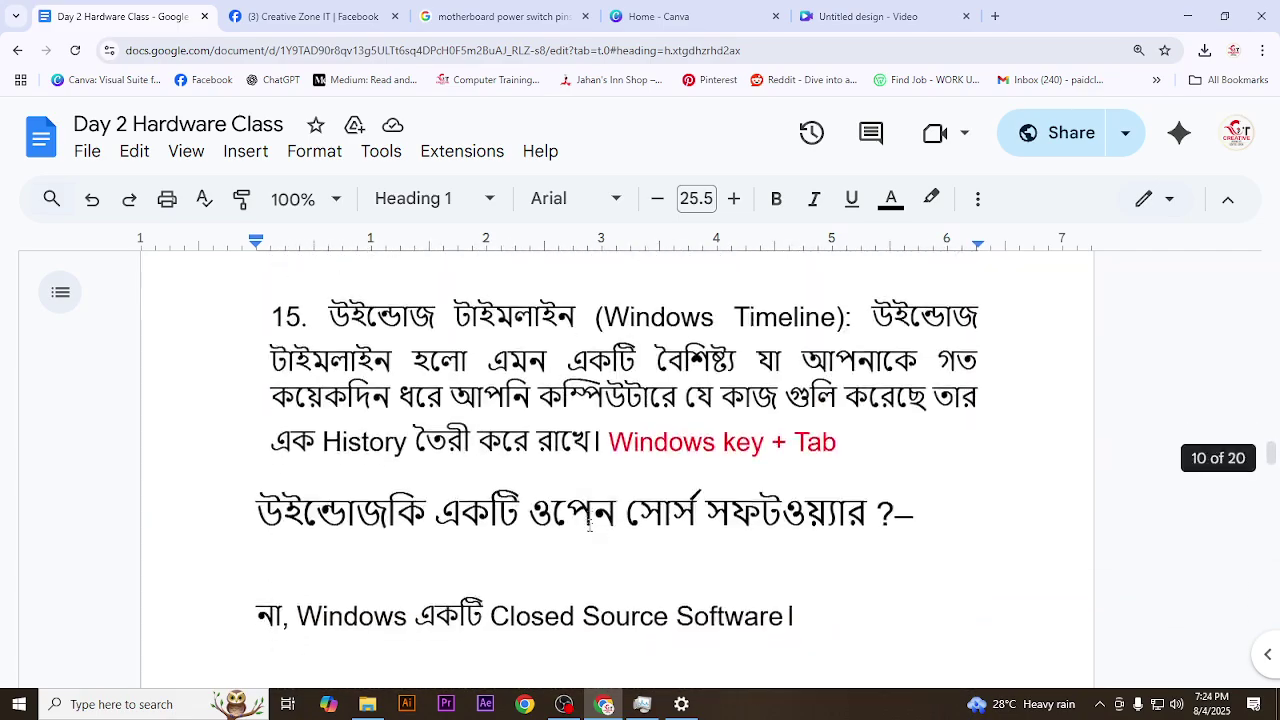
{"action": "scroll", "coordinate": [589, 525], "scroll_direction": "down", "scroll_amount": 20}
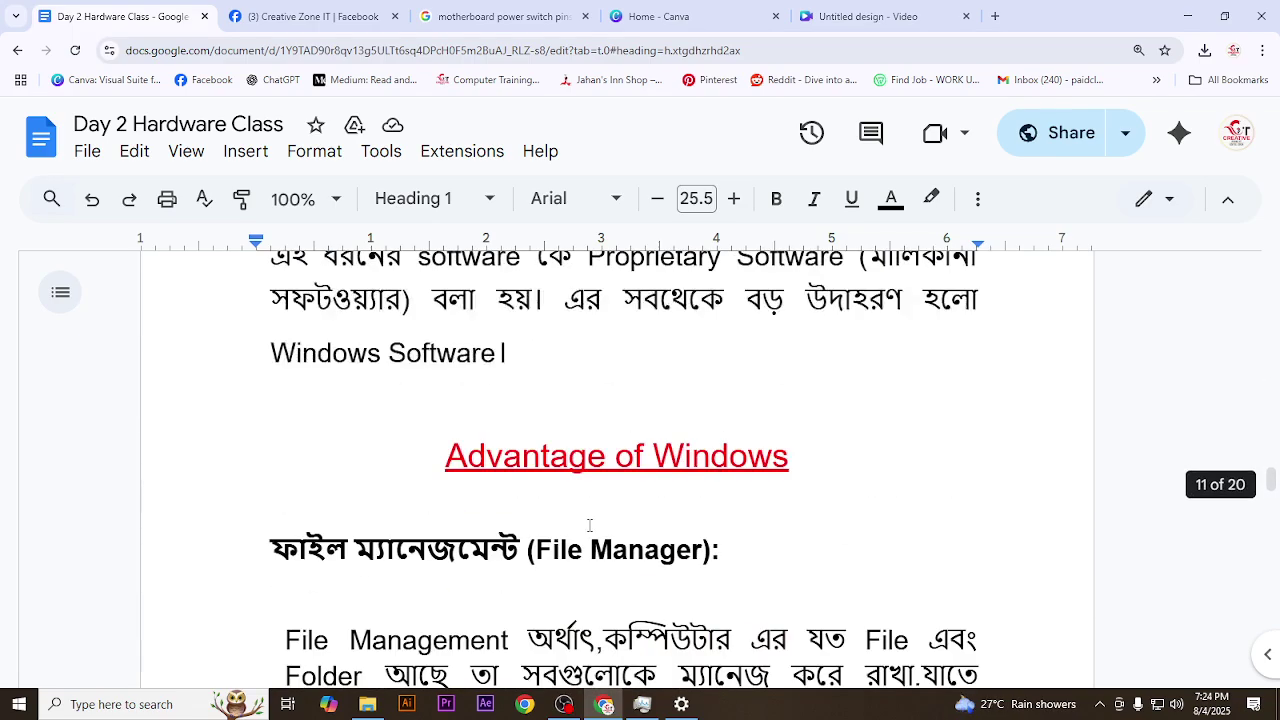
- Examine the File Manager section under Advantage of Windows in the class notes
{"action": "scroll", "coordinate": [590, 525], "scroll_direction": "up", "scroll_amount": 5}
{"action": "scroll", "coordinate": [590, 525], "scroll_direction": "down", "scroll_amount": 3}
{"action": "scroll", "coordinate": [479, 518], "scroll_direction": "up", "scroll_amount": 1}
{"action": "scroll", "coordinate": [479, 518], "scroll_direction": "down", "scroll_amount": 3}
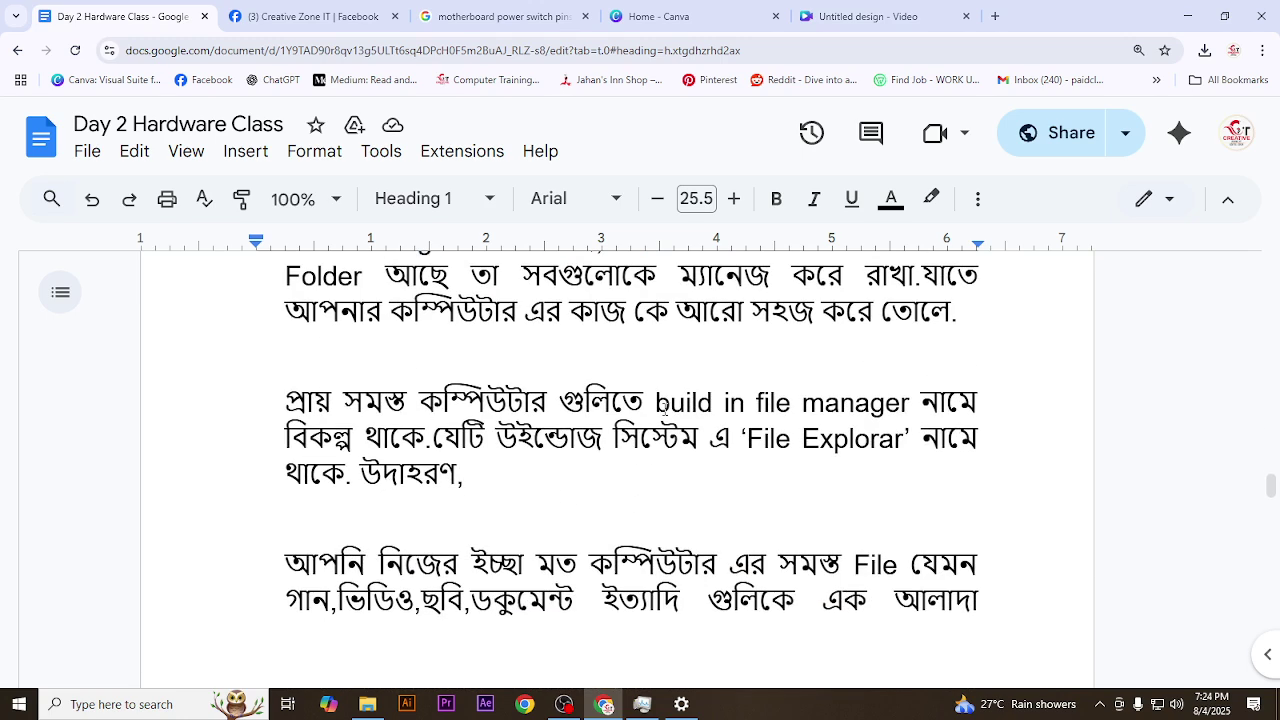
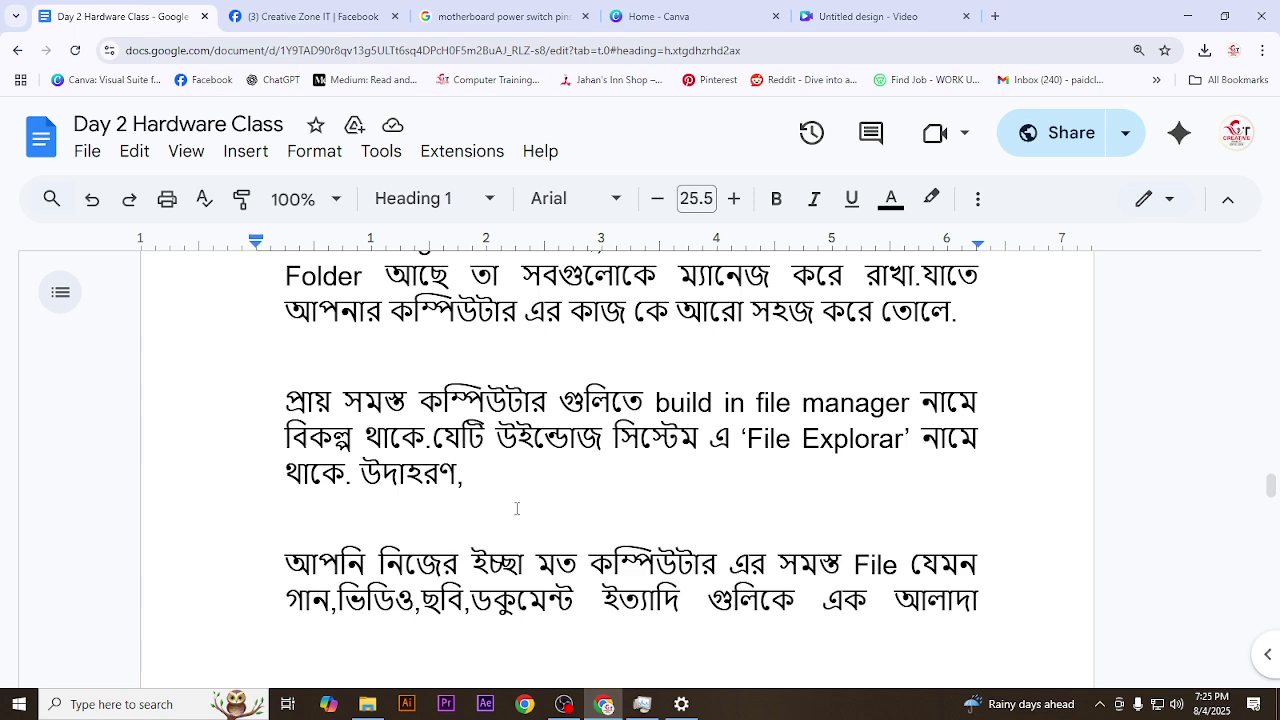
{"action": "scroll", "coordinate": [714, 500], "scroll_direction": "down", "scroll_amount": 6}
{"action": "scroll", "coordinate": [743, 522], "scroll_direction": "up", "scroll_amount": 4}
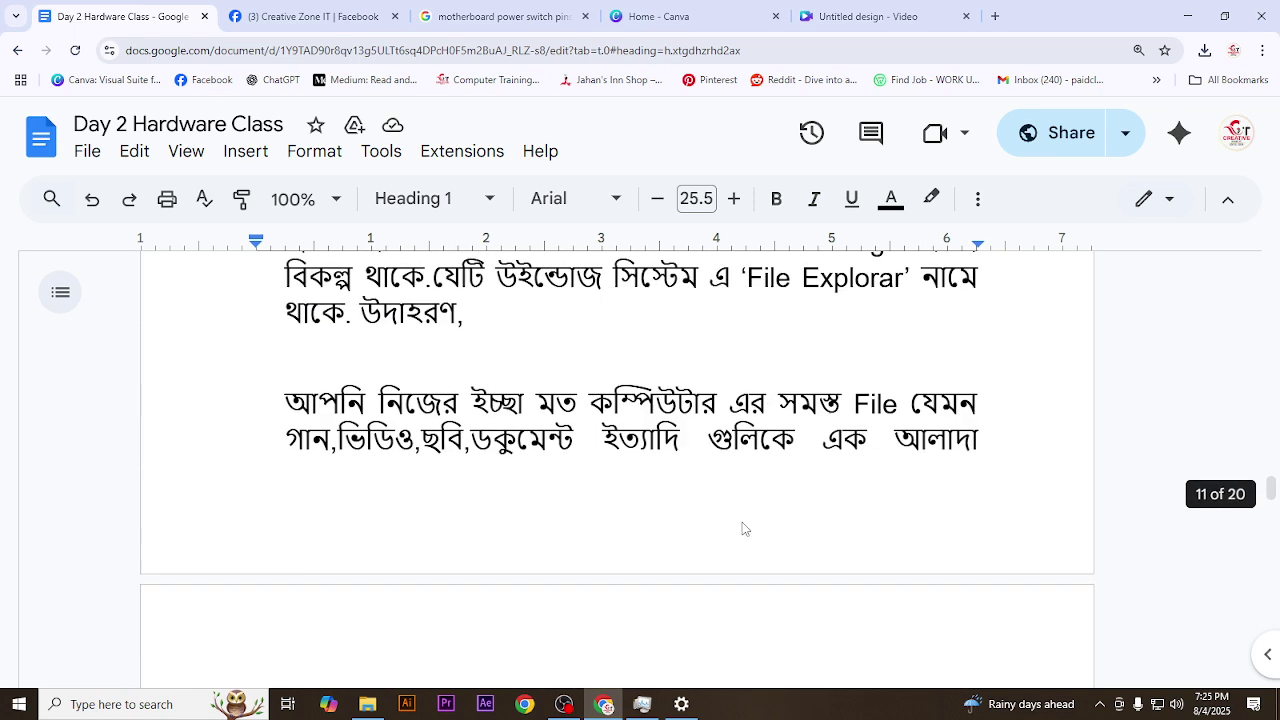
{"action": "scroll", "coordinate": [743, 522], "scroll_direction": "up", "scroll_amount": 3}
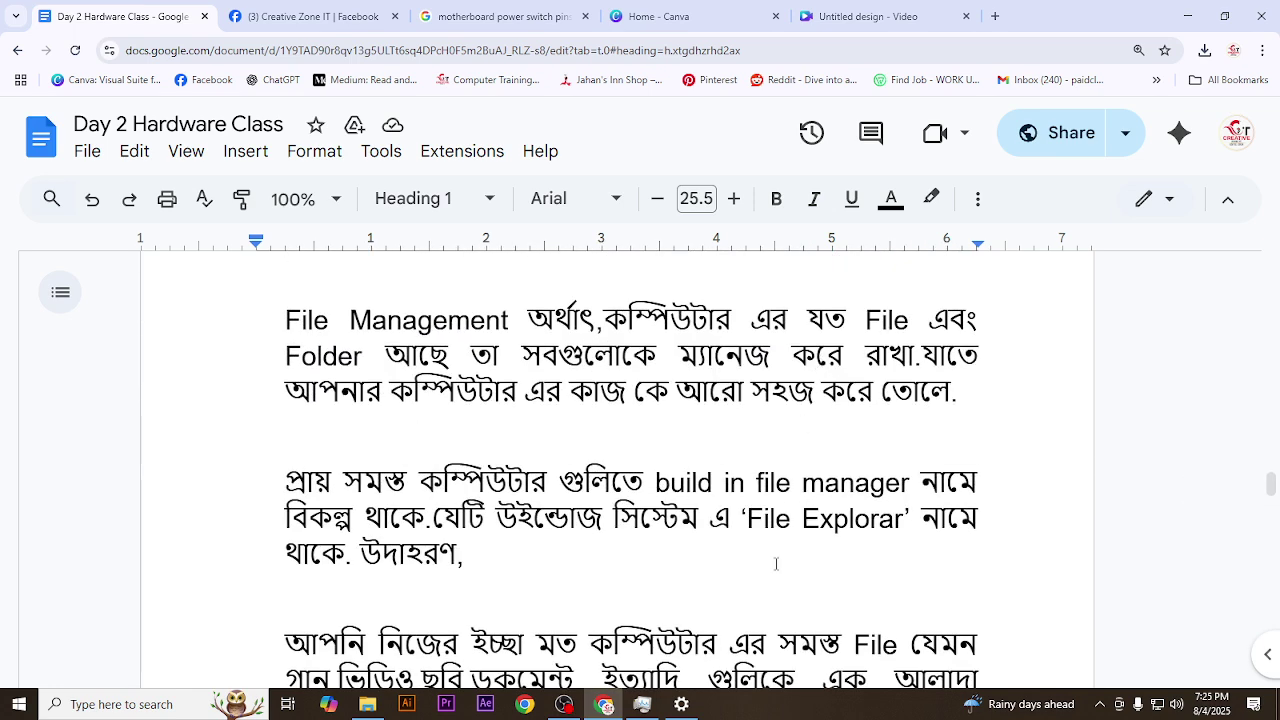
{"action": "left_click", "coordinate": [714, 533]}
{"action": "scroll", "coordinate": [528, 557], "scroll_direction": "down", "scroll_amount": 6}
{"action": "scroll", "coordinate": [532, 565], "scroll_direction": "down", "scroll_amount": 6}
{"action": "scroll", "coordinate": [580, 540], "scroll_direction": "up", "scroll_amount": 2}
{"action": "scroll", "coordinate": [591, 535], "scroll_direction": "up", "scroll_amount": 5}
- Minimize the browser, close the Settings window, and open the Batch 2520 folder on New Volume (E:)
{"action": "left_click", "coordinate": [1187, 16]}
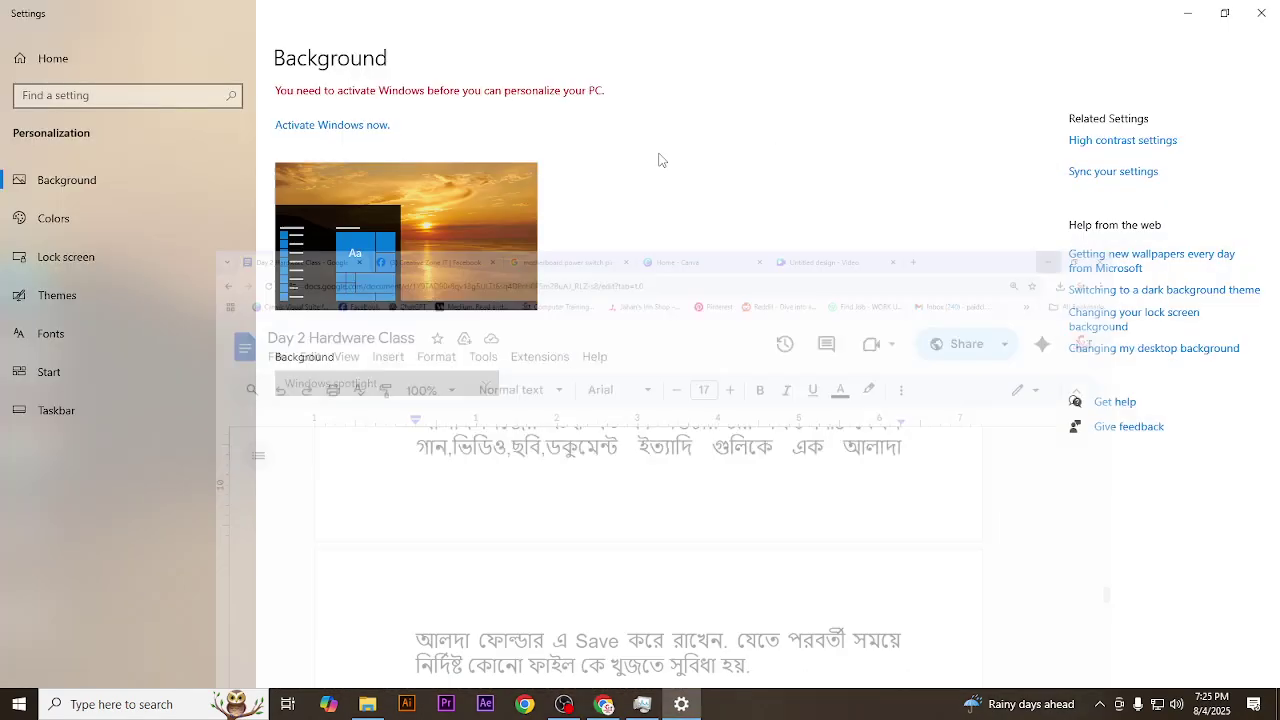
{"action": "left_click", "coordinate": [1261, 13]}
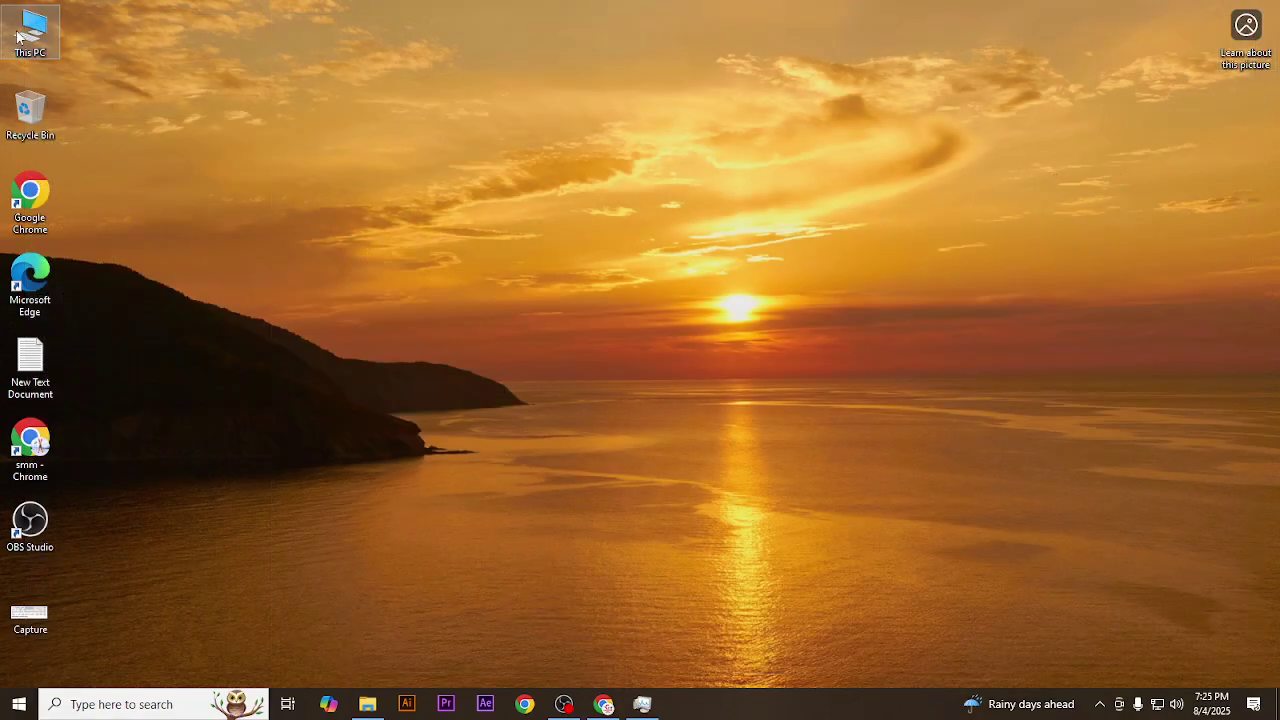
{"action": "double_click", "coordinate": [17, 37]}
{"action": "double_click", "coordinate": [391, 243]}
{"action": "double_click", "coordinate": [168, 115]}
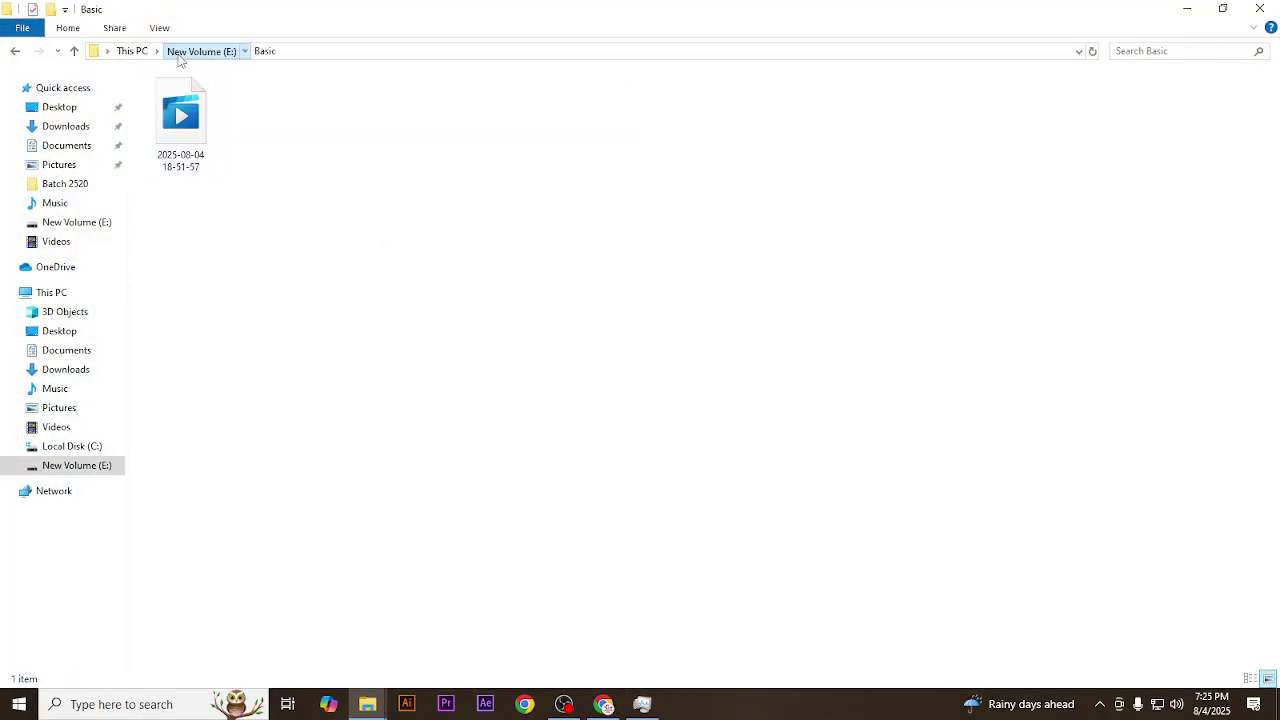
{"action": "left_click", "coordinate": [179, 57]}
{"action": "double_click", "coordinate": [209, 134]}
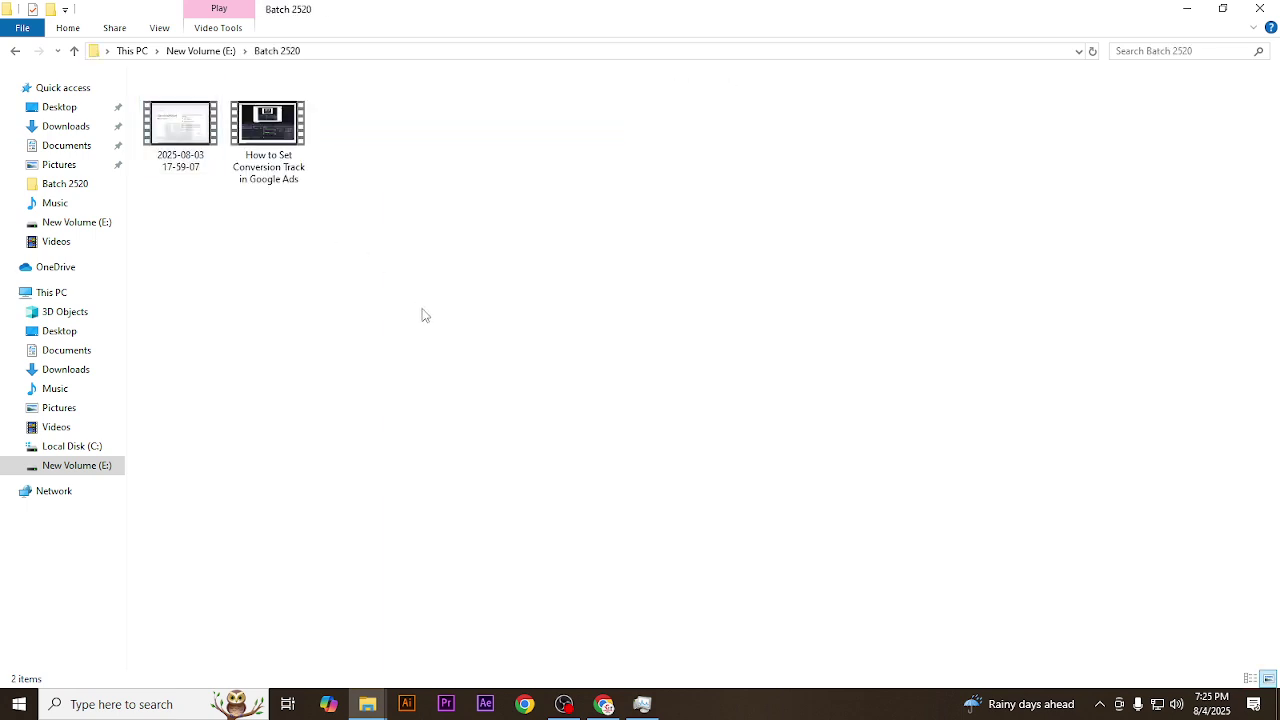
- Create a new folder inside Batch 2520, keeping the default name
{"action": "left_click", "coordinate": [278, 140]}
{"action": "right_click", "coordinate": [437, 193]}
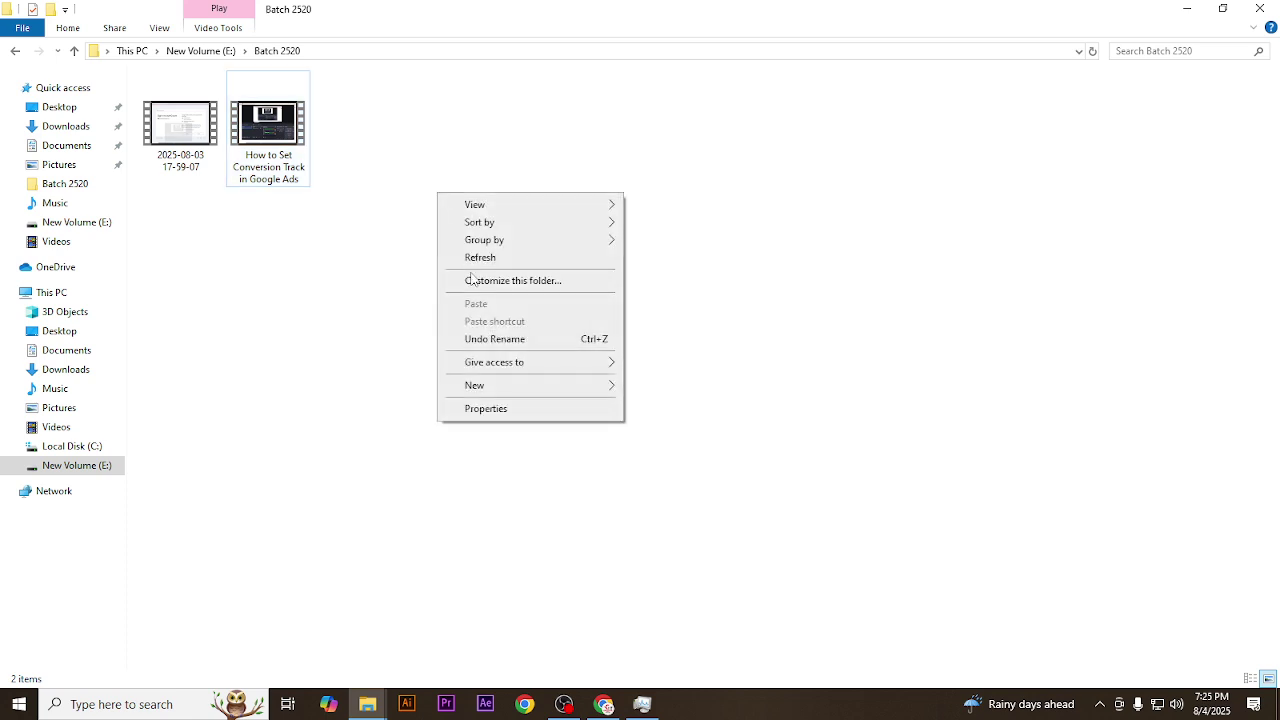
{"action": "mouse_move", "coordinate": [487, 387]}
{"action": "left_click", "coordinate": [668, 386]}
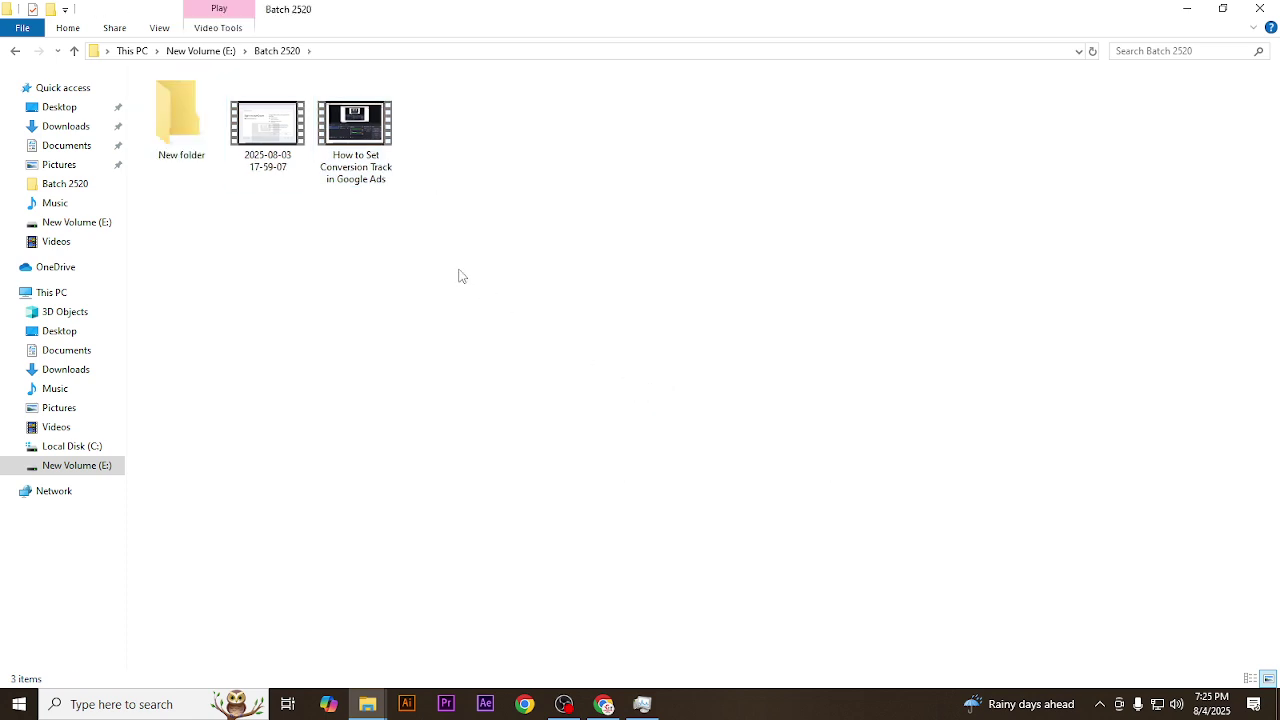
- Move the How to Set Conversion Track in Google Ads video into New folder
{"action": "left_click", "coordinate": [268, 128]}
{"action": "left_click", "coordinate": [545, 243]}
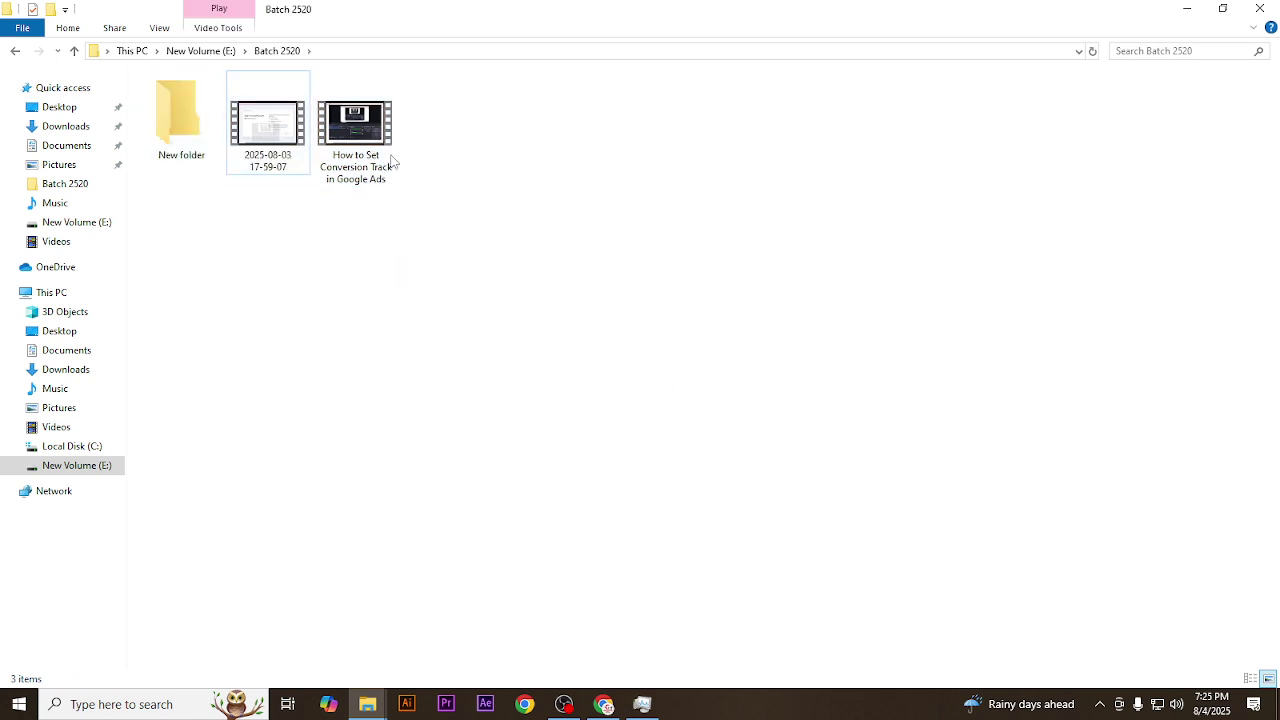
{"action": "left_click_drag", "start_coordinate": [367, 150], "coordinate": [180, 115]}
- Compress New folder into a zipped folder and name the archive 123
{"action": "left_click", "coordinate": [182, 127]}
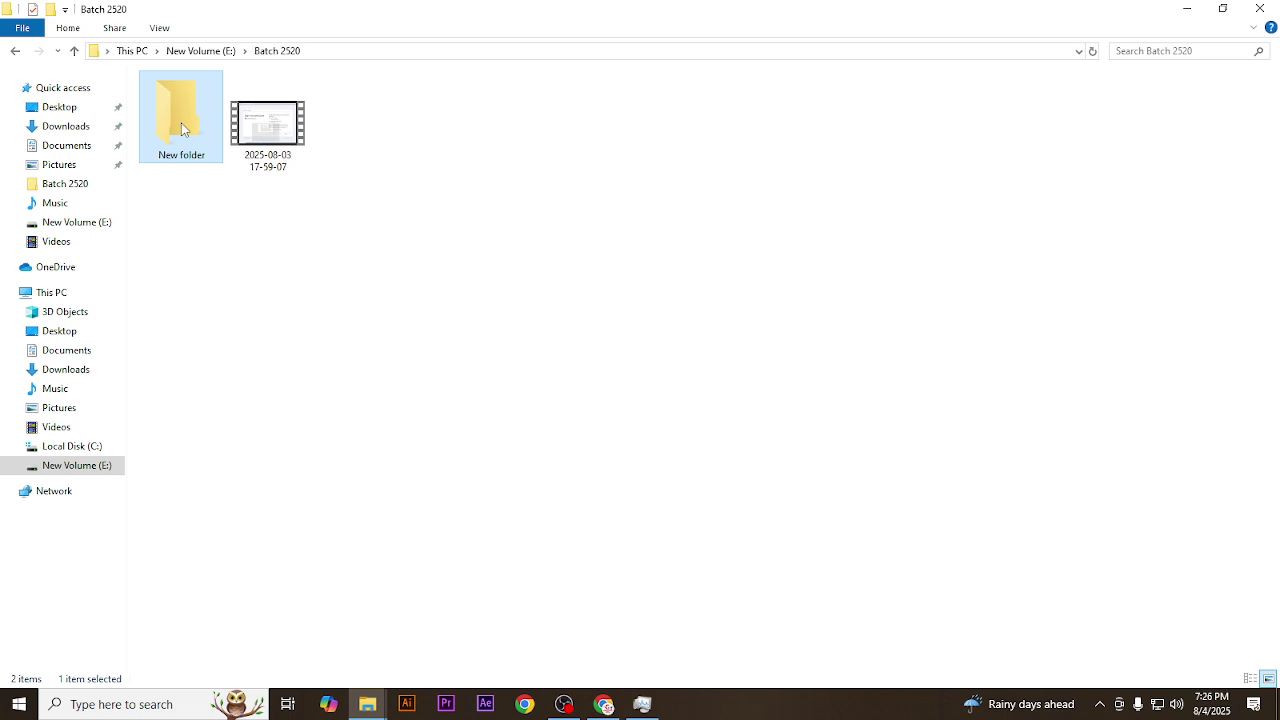
{"action": "right_click", "coordinate": [174, 122]}
{"action": "mouse_move", "coordinate": [228, 288]}
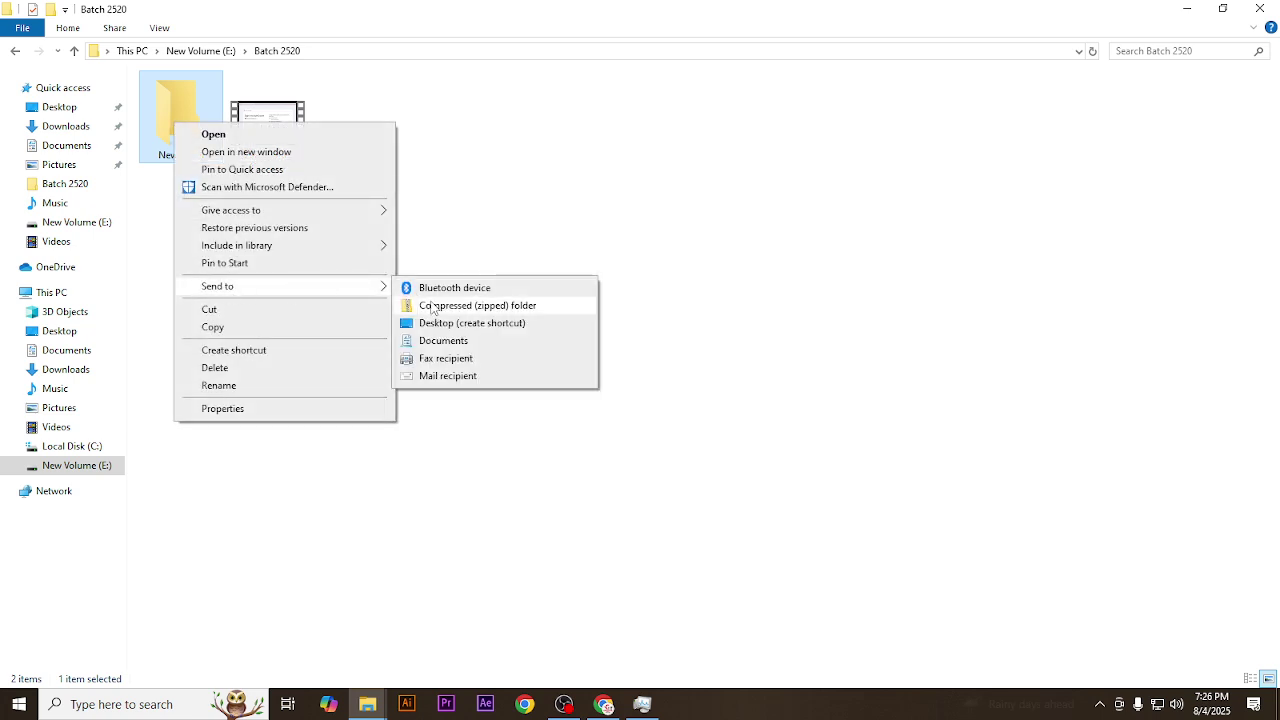
{"action": "left_click", "coordinate": [432, 306]}
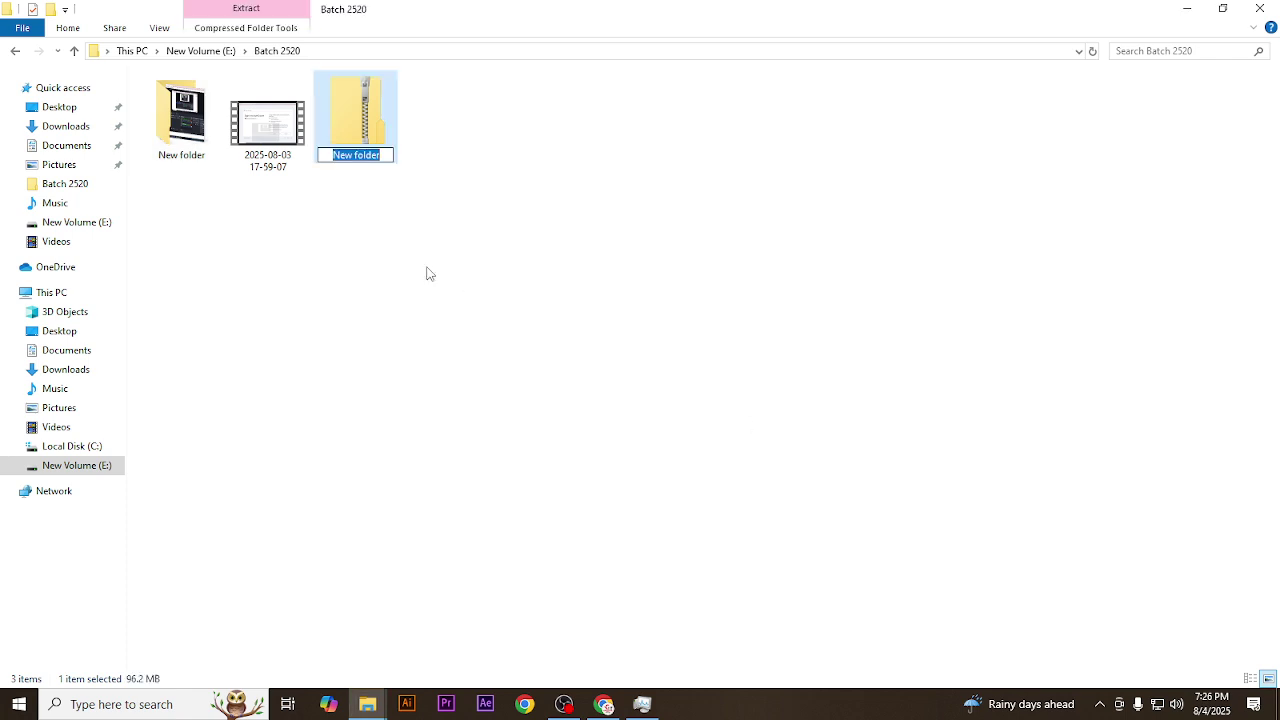
{"action": "type", "text": "123"}
{"action": "key", "text": "Return"}
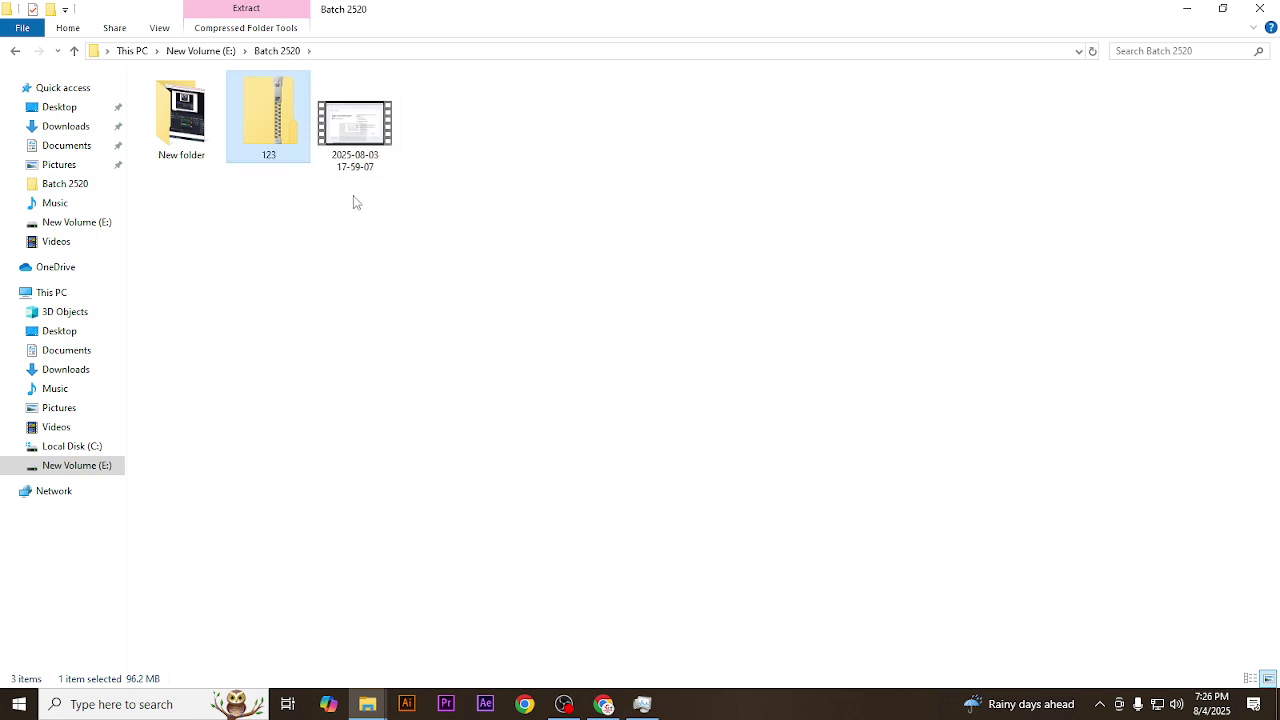
- Inspect the 123 archive's file details and enlarge the icons in Batch 2520 to compare it with New folder
{"action": "left_click", "coordinate": [289, 172]}
{"action": "left_click", "coordinate": [280, 130]}
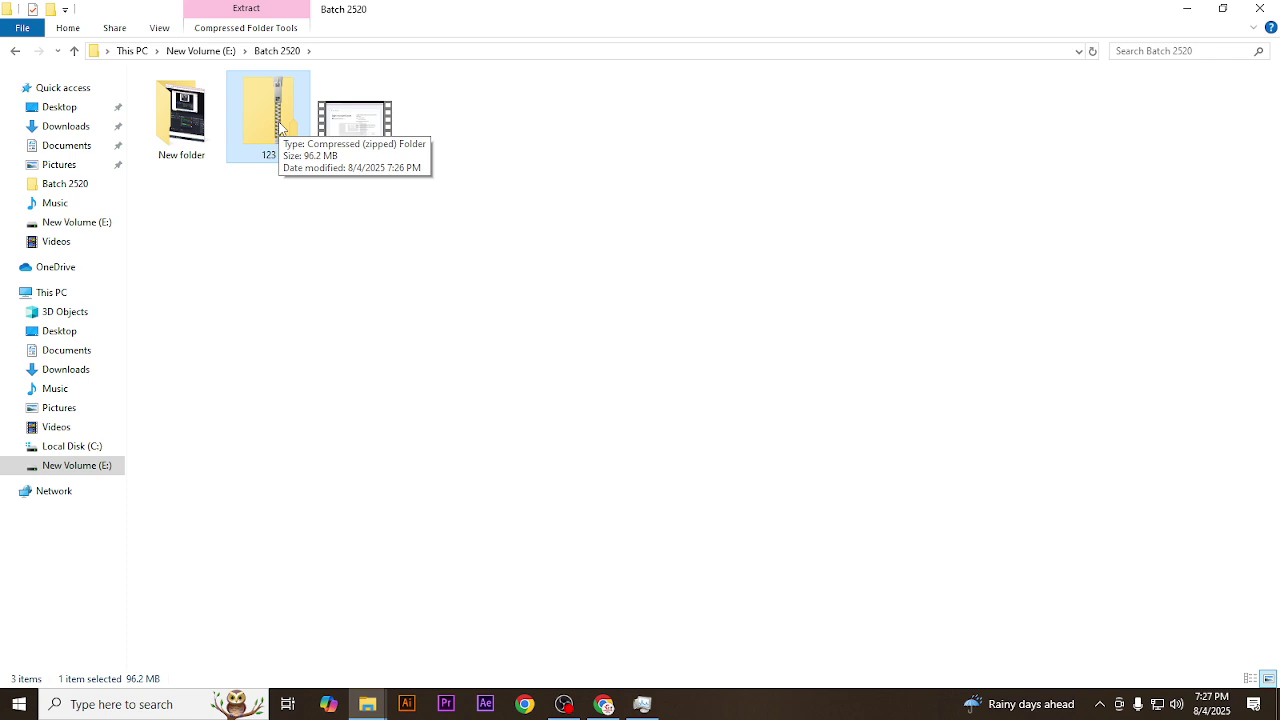
{"action": "left_click", "coordinate": [540, 397]}
{"action": "scroll", "coordinate": [533, 397], "scroll_direction": "up", "scroll_amount": 5, "text": "ctrl"}
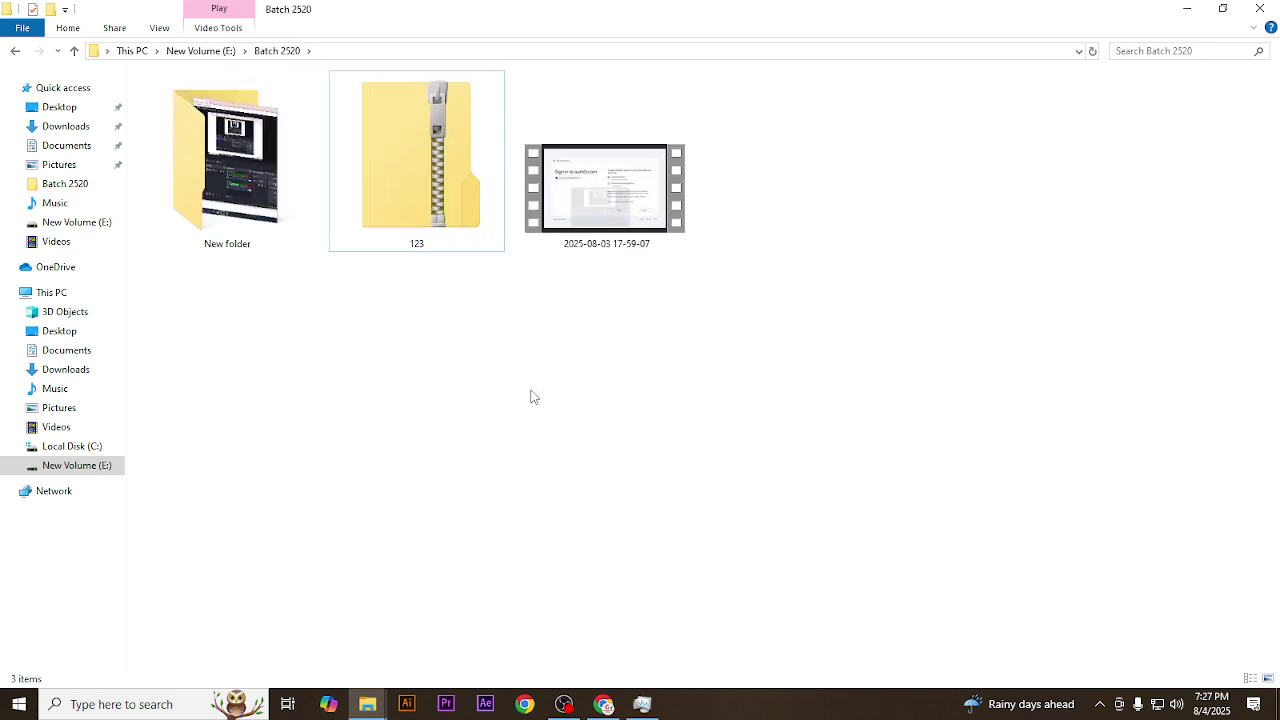
{"action": "scroll", "coordinate": [533, 397], "scroll_direction": "up", "scroll_amount": 2, "text": "ctrl"}
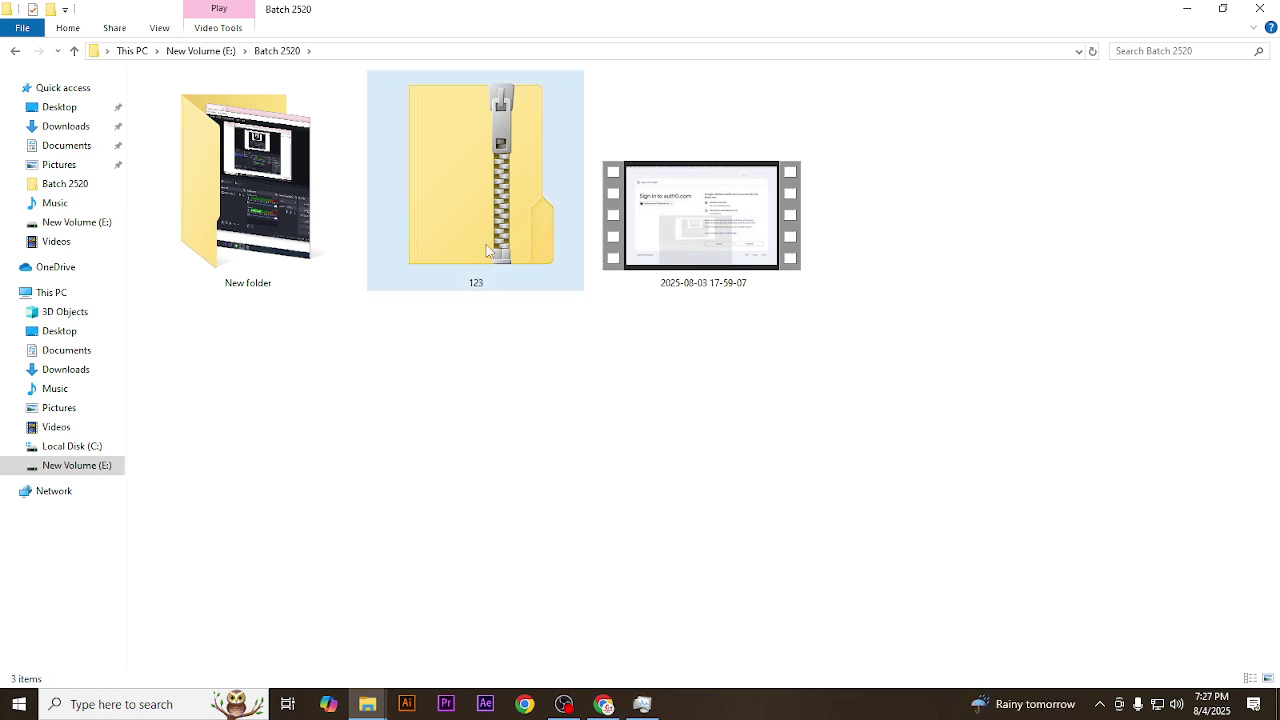
{"action": "mouse_move", "coordinate": [487, 250]}
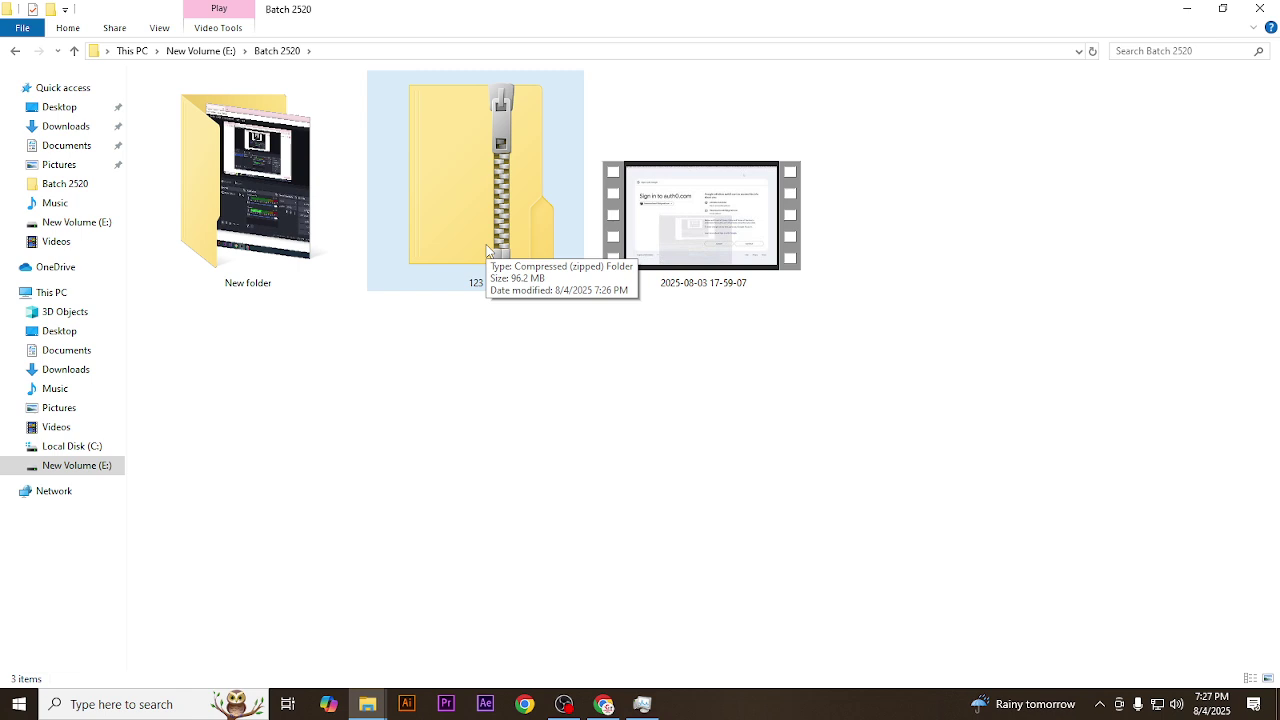
{"action": "mouse_move", "coordinate": [248, 240]}
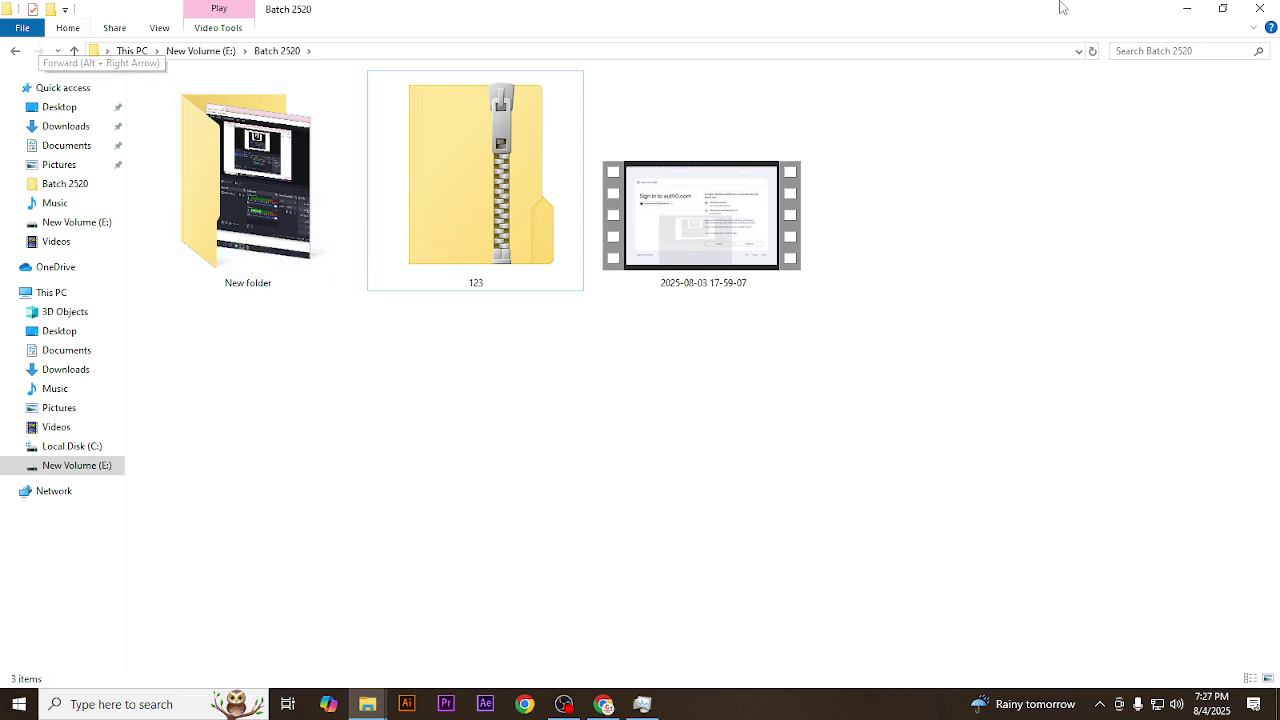
- Close the Batch 2520 window and return to the class notes in Chrome at the Internet Browsing section
{"action": "left_click", "coordinate": [1257, 17]}
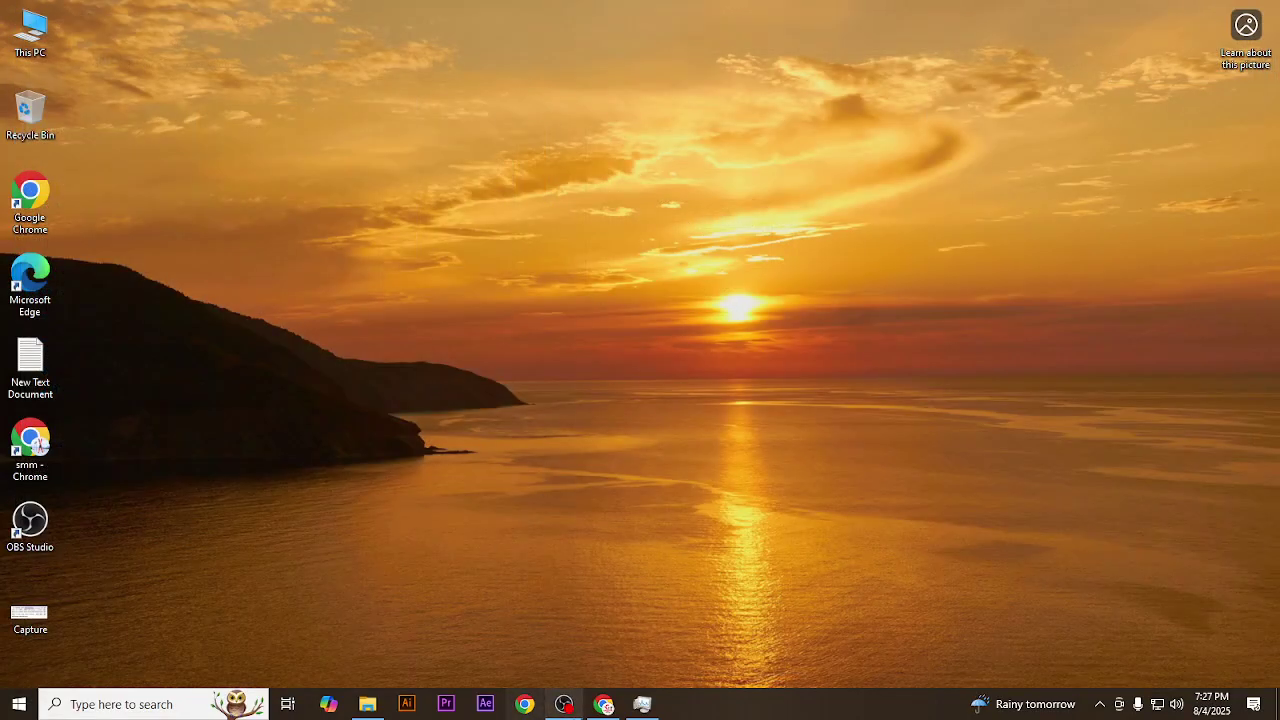
{"action": "left_click", "coordinate": [603, 704]}
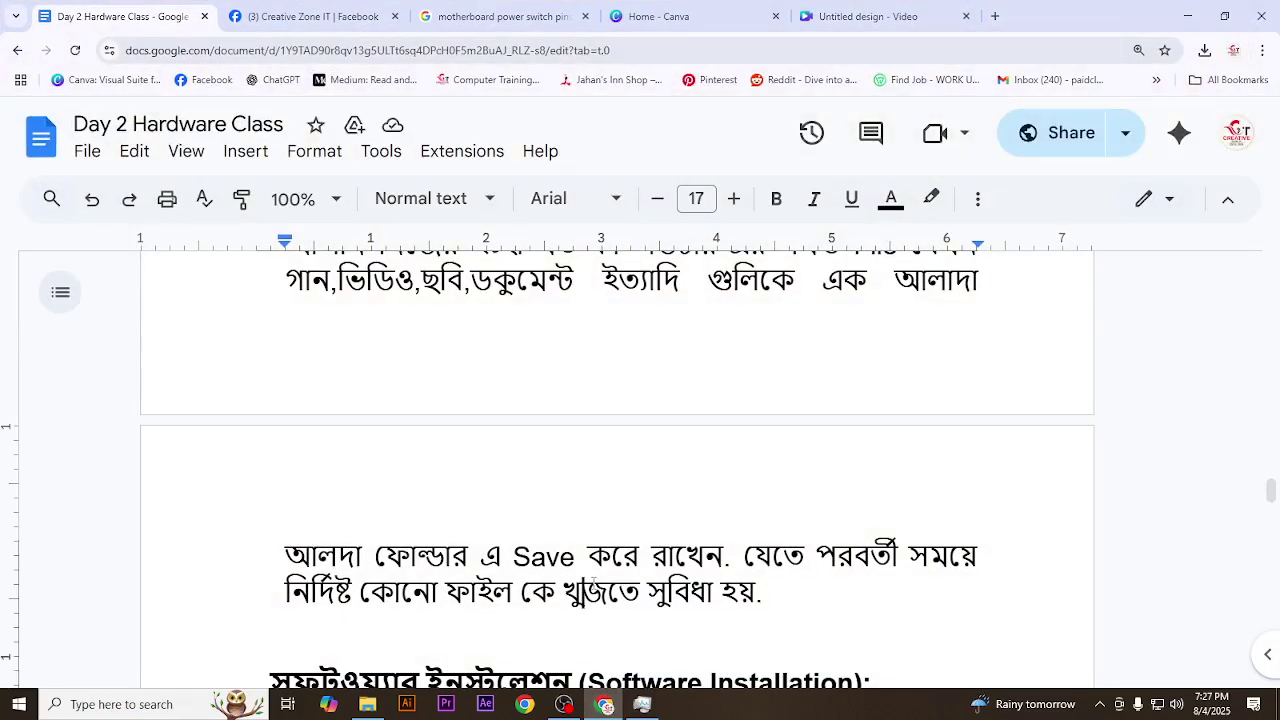
{"action": "scroll", "coordinate": [597, 574], "scroll_direction": "up", "scroll_amount": 3}
{"action": "scroll", "coordinate": [370, 512], "scroll_direction": "down", "scroll_amount": 5}
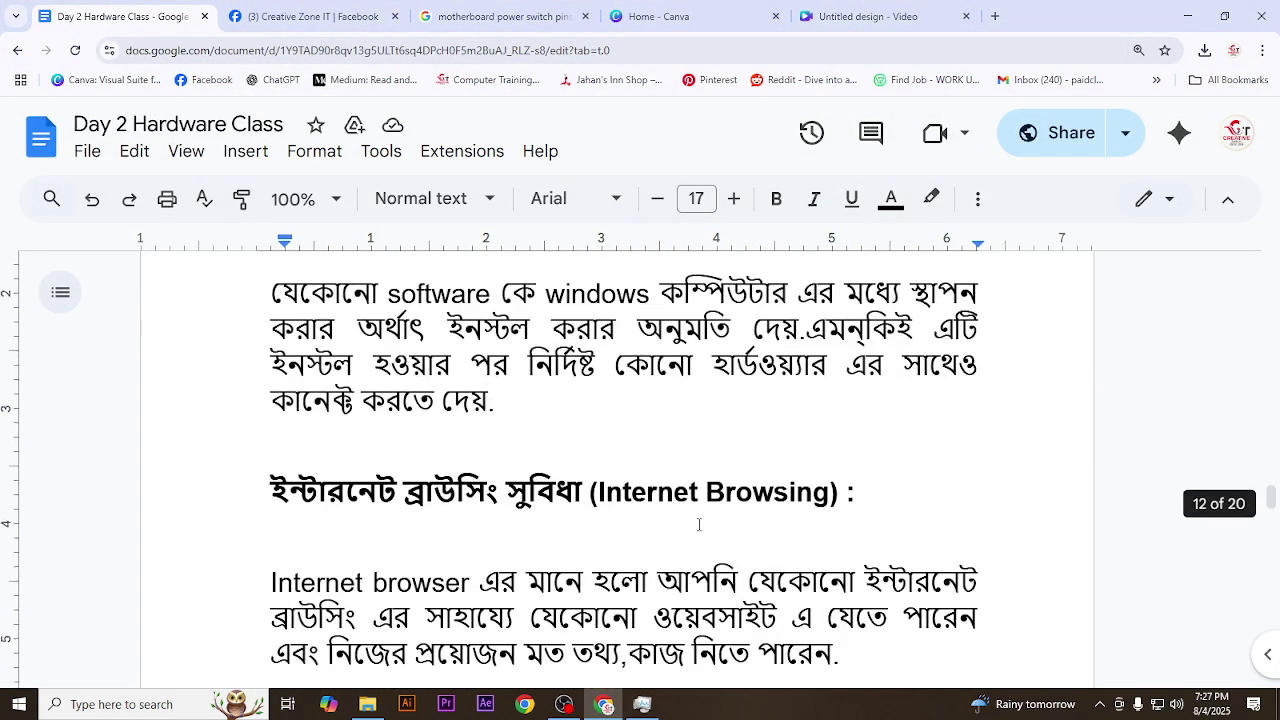
- Add "ok" at the end of the Software Installation paragraph in the class notes
{"action": "scroll", "coordinate": [598, 540], "scroll_direction": "up", "scroll_amount": 1}
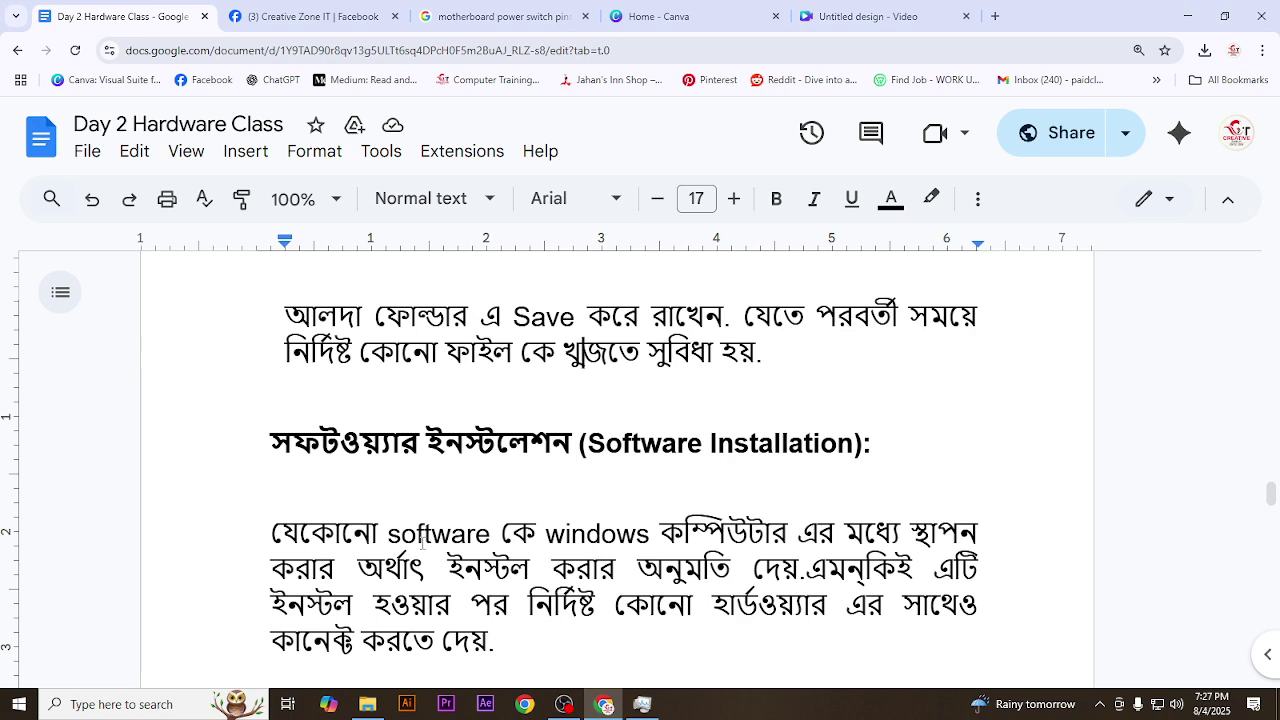
{"action": "scroll", "coordinate": [430, 544], "scroll_direction": "up", "scroll_amount": 3}
{"action": "scroll", "coordinate": [430, 544], "scroll_direction": "down", "scroll_amount": 4}
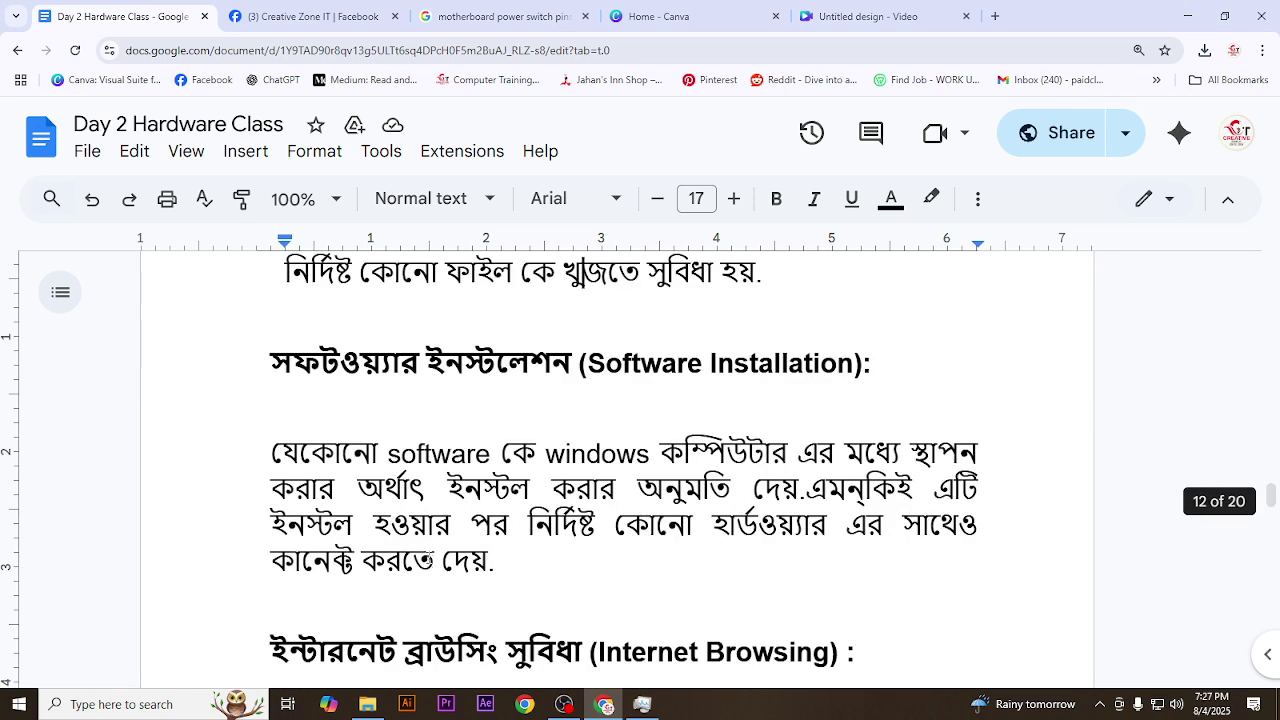
{"action": "left_click", "coordinate": [485, 580]}
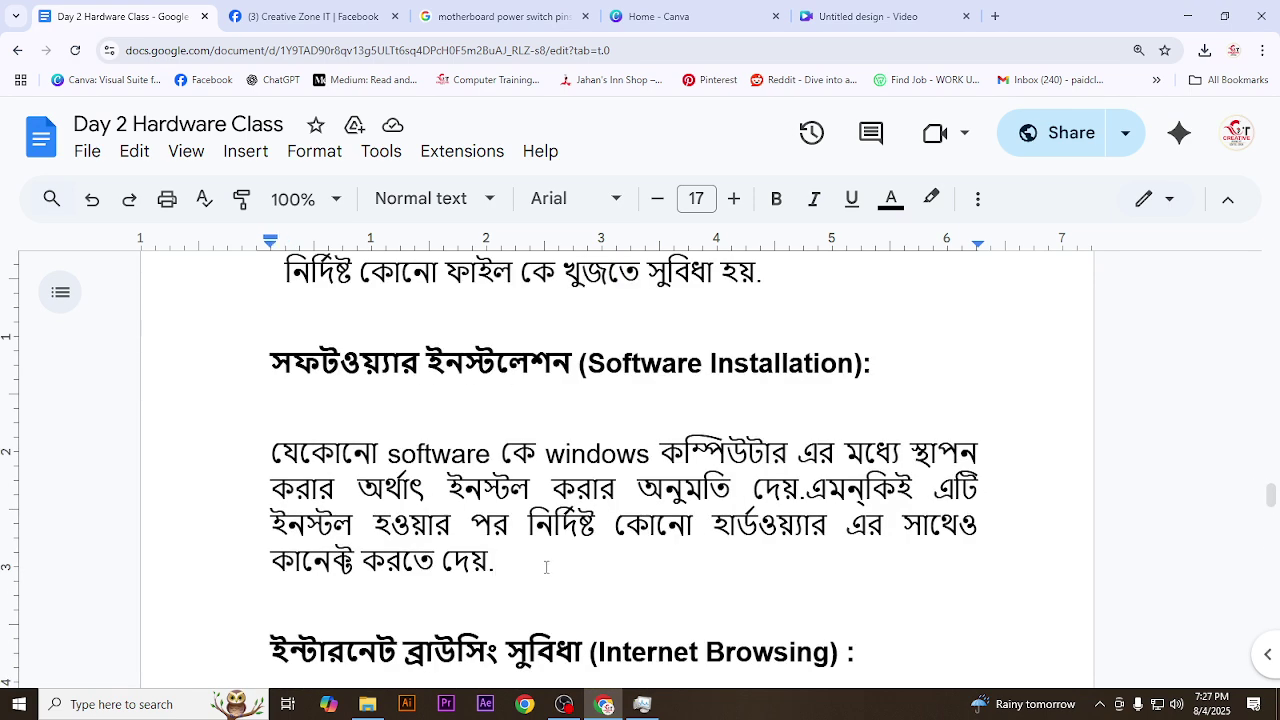
{"action": "type", "text": "ok"}
{"action": "scroll", "coordinate": [571, 420], "scroll_direction": "up", "scroll_amount": 10}
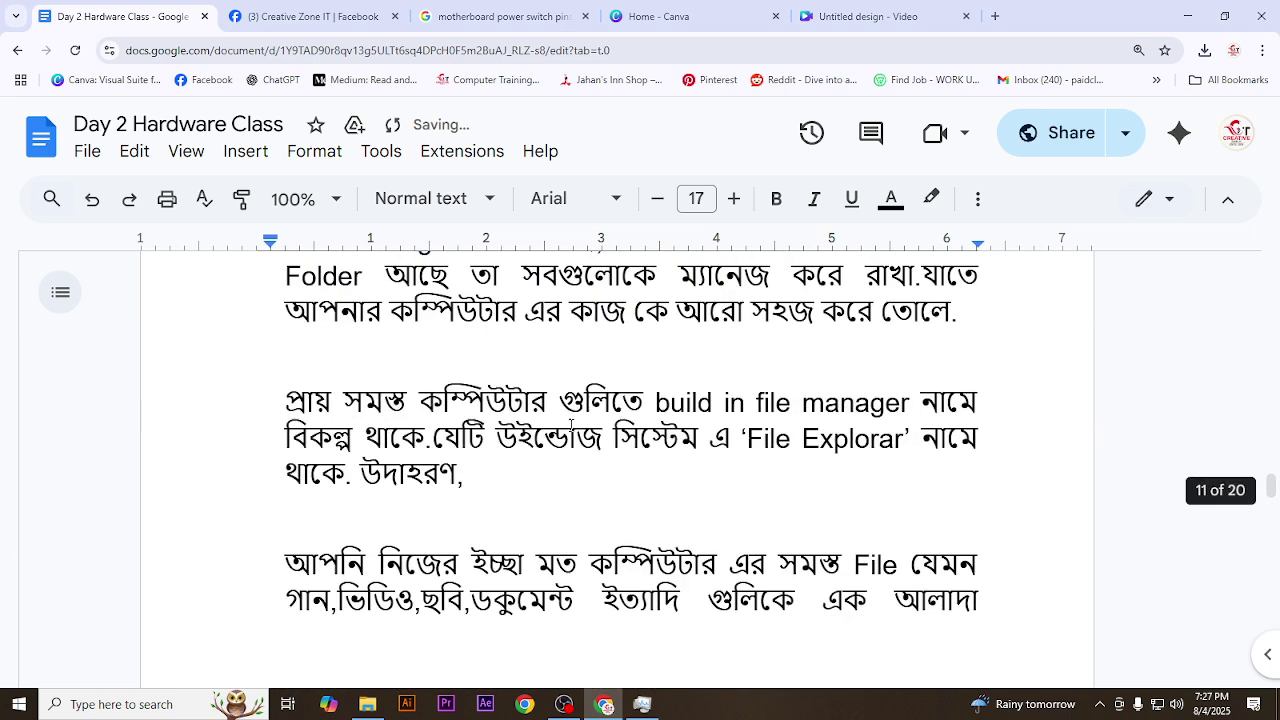
- Review the notes on Internet Browsing, Multimedia Playback, Document Creation and eMail Manager
{"action": "scroll", "coordinate": [573, 426], "scroll_direction": "down", "scroll_amount": 15}
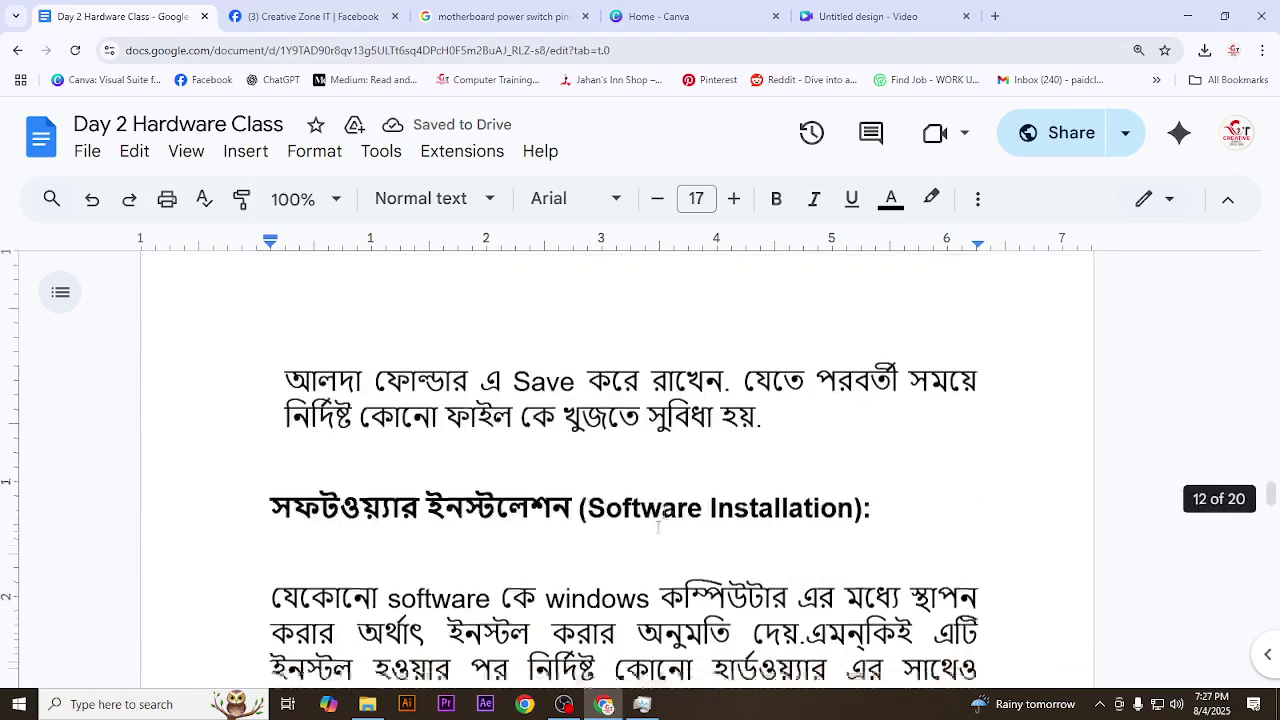
{"action": "scroll", "coordinate": [370, 393], "scroll_direction": "up", "scroll_amount": 1}
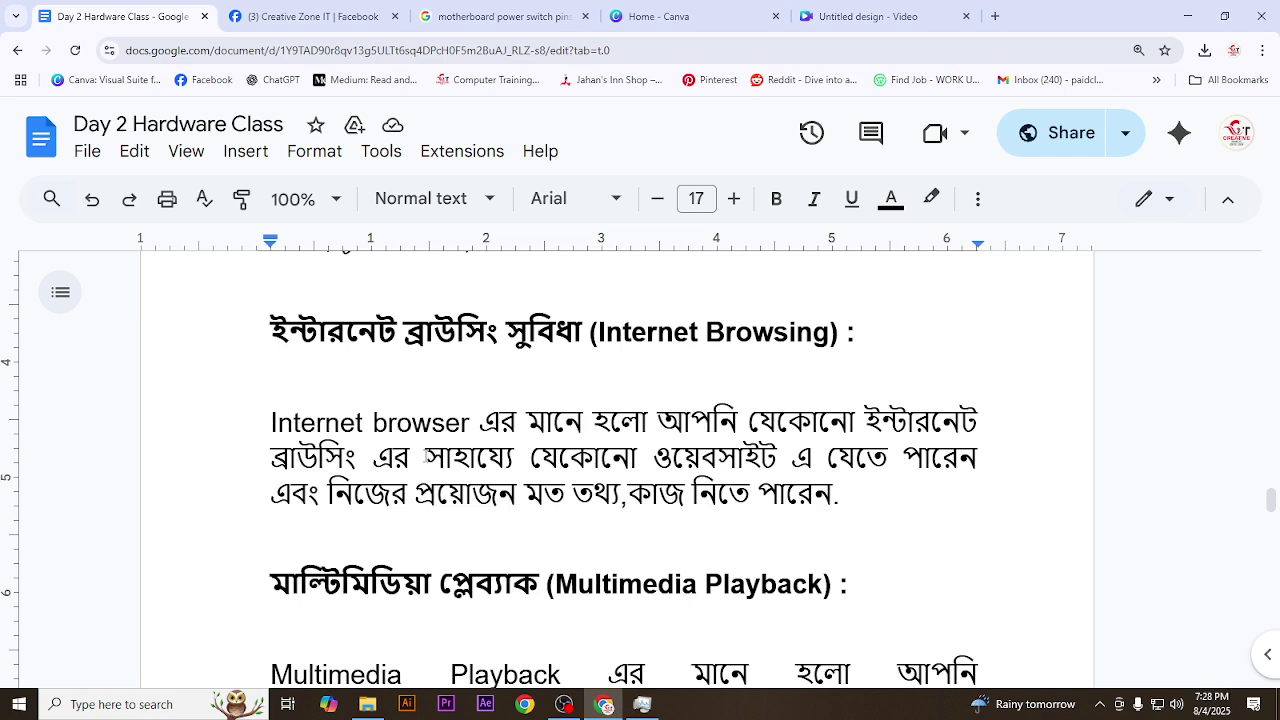
{"action": "left_click", "coordinate": [436, 494]}
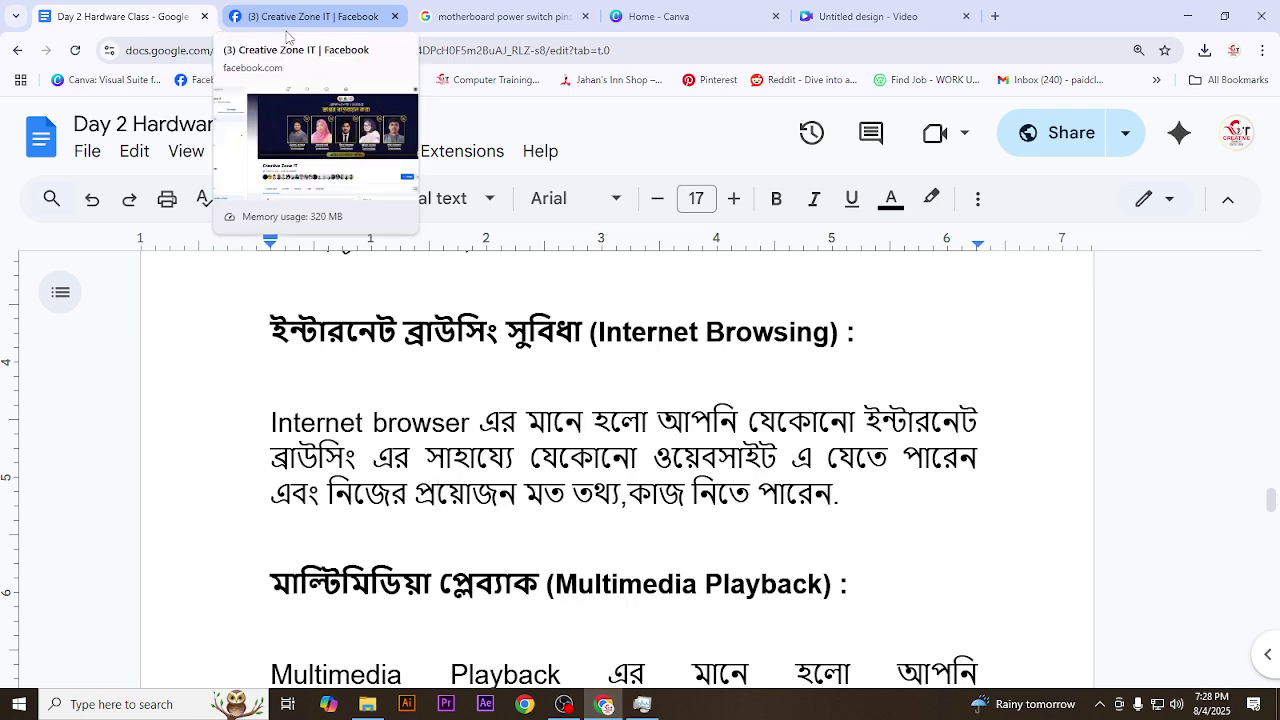
{"action": "scroll", "coordinate": [351, 531], "scroll_direction": "down", "scroll_amount": 3}
{"action": "scroll", "coordinate": [474, 389], "scroll_direction": "up", "scroll_amount": 1}
{"action": "scroll", "coordinate": [474, 389], "scroll_direction": "down", "scroll_amount": 1}
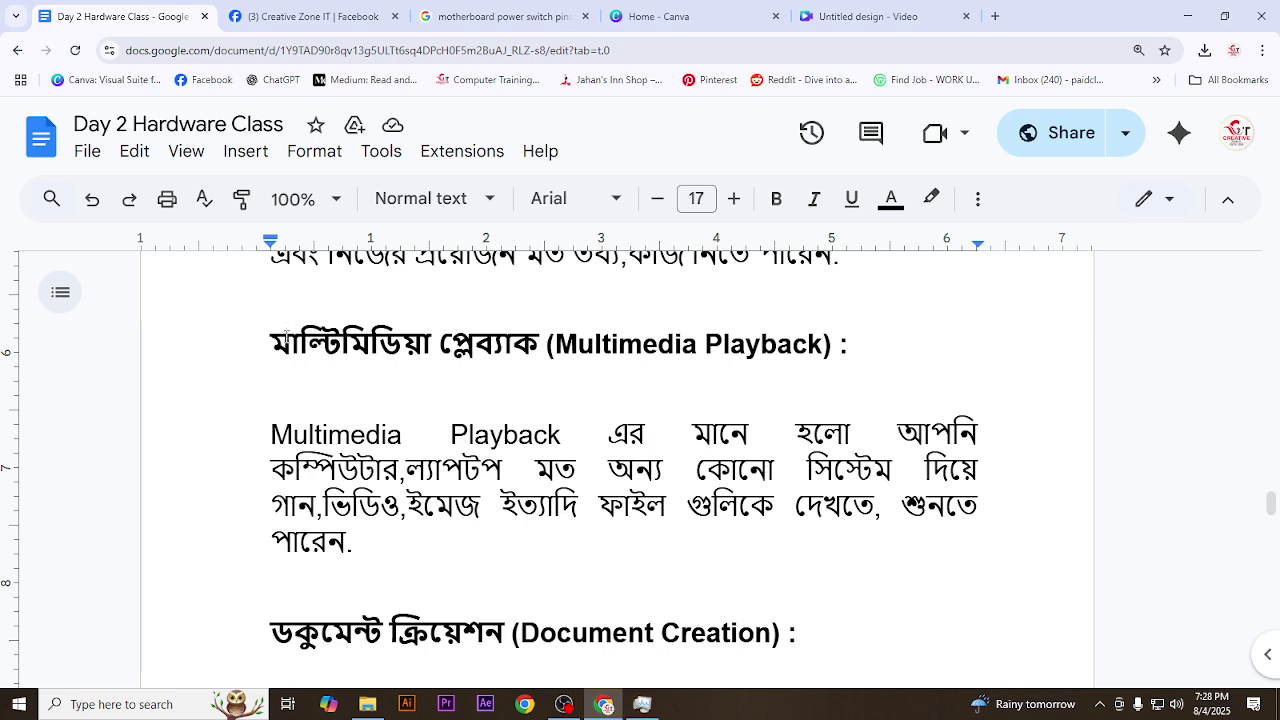
{"action": "scroll", "coordinate": [295, 350], "scroll_direction": "down", "scroll_amount": 3}
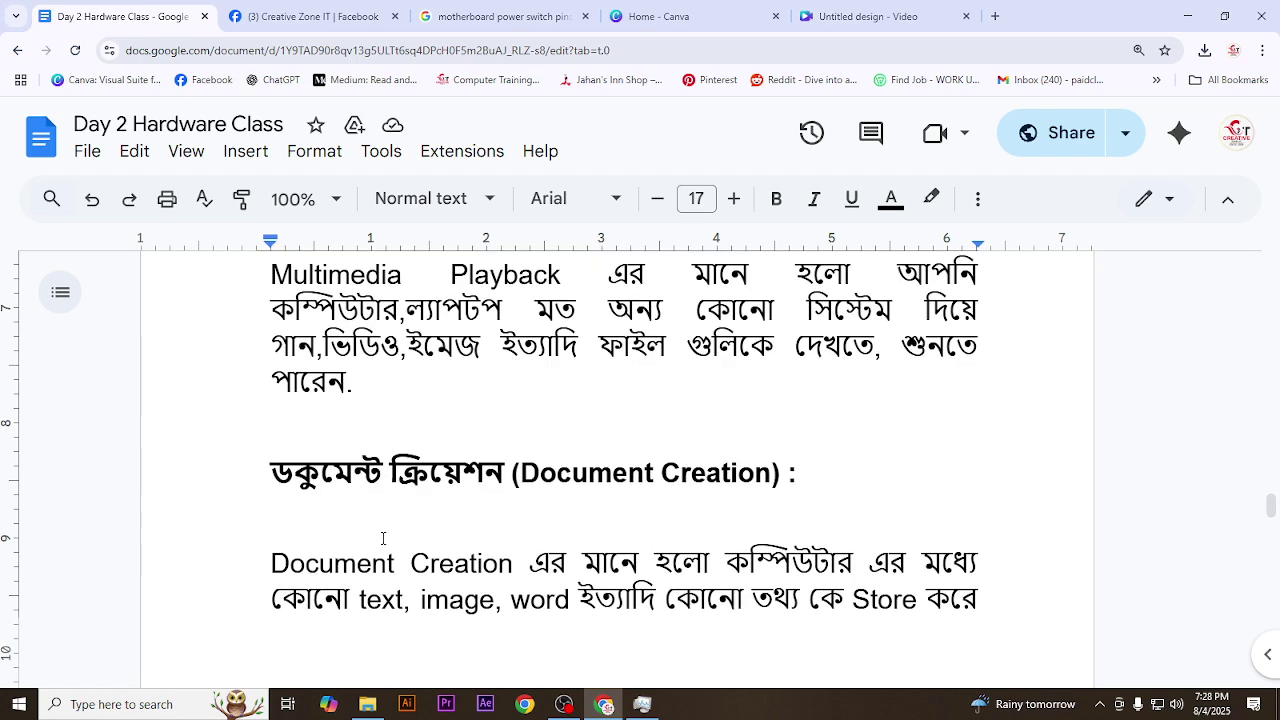
{"action": "scroll", "coordinate": [574, 530], "scroll_direction": "down", "scroll_amount": 4}
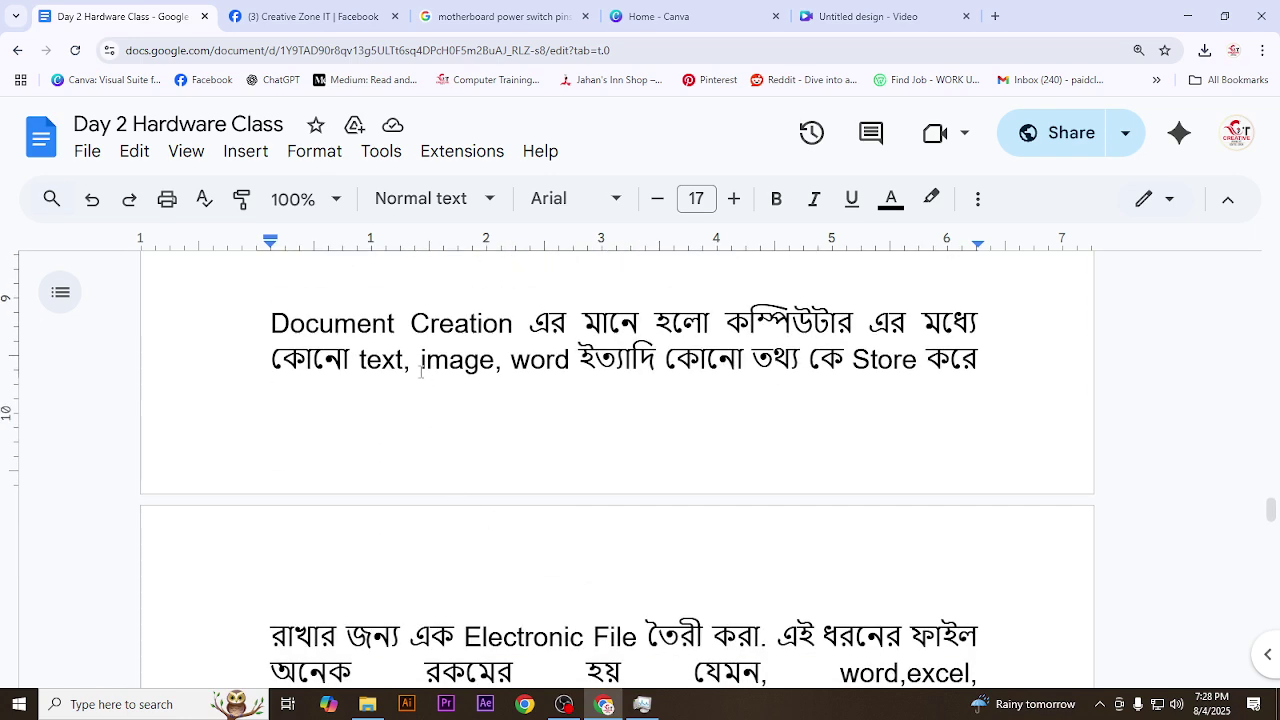
{"action": "scroll", "coordinate": [433, 366], "scroll_direction": "down", "scroll_amount": 5}
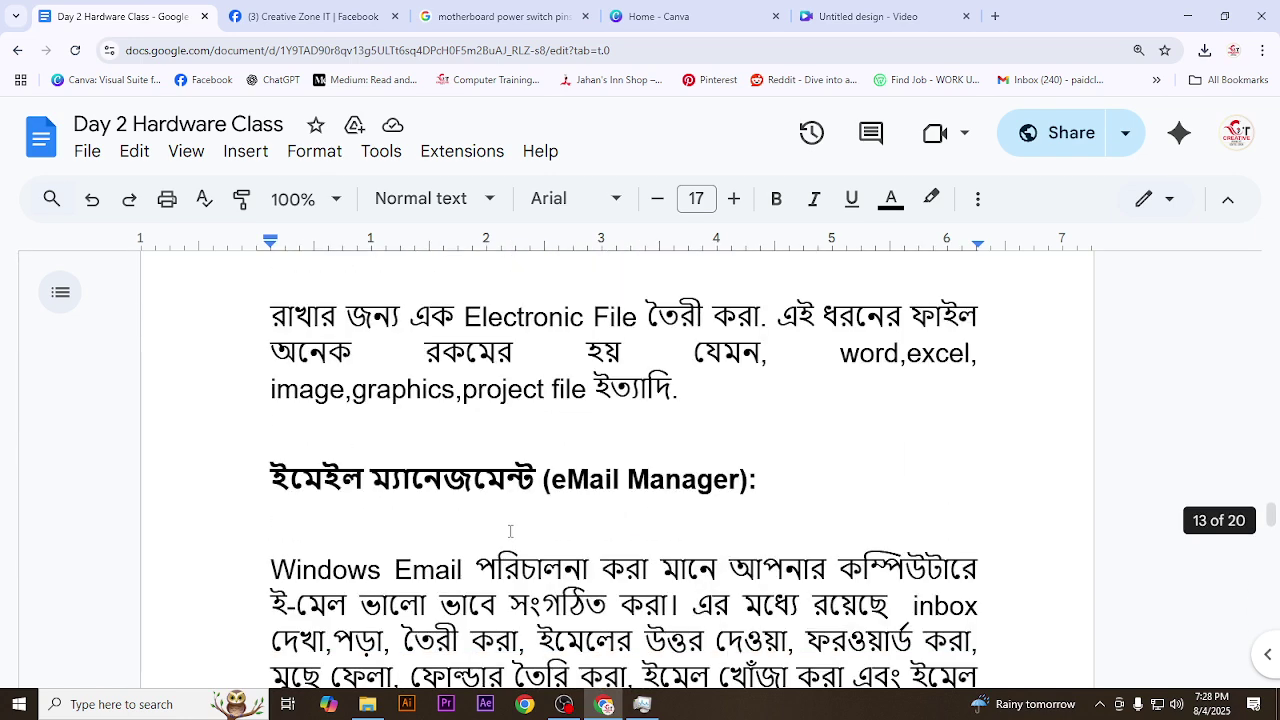
{"action": "scroll", "coordinate": [421, 500], "scroll_direction": "down", "scroll_amount": 2}
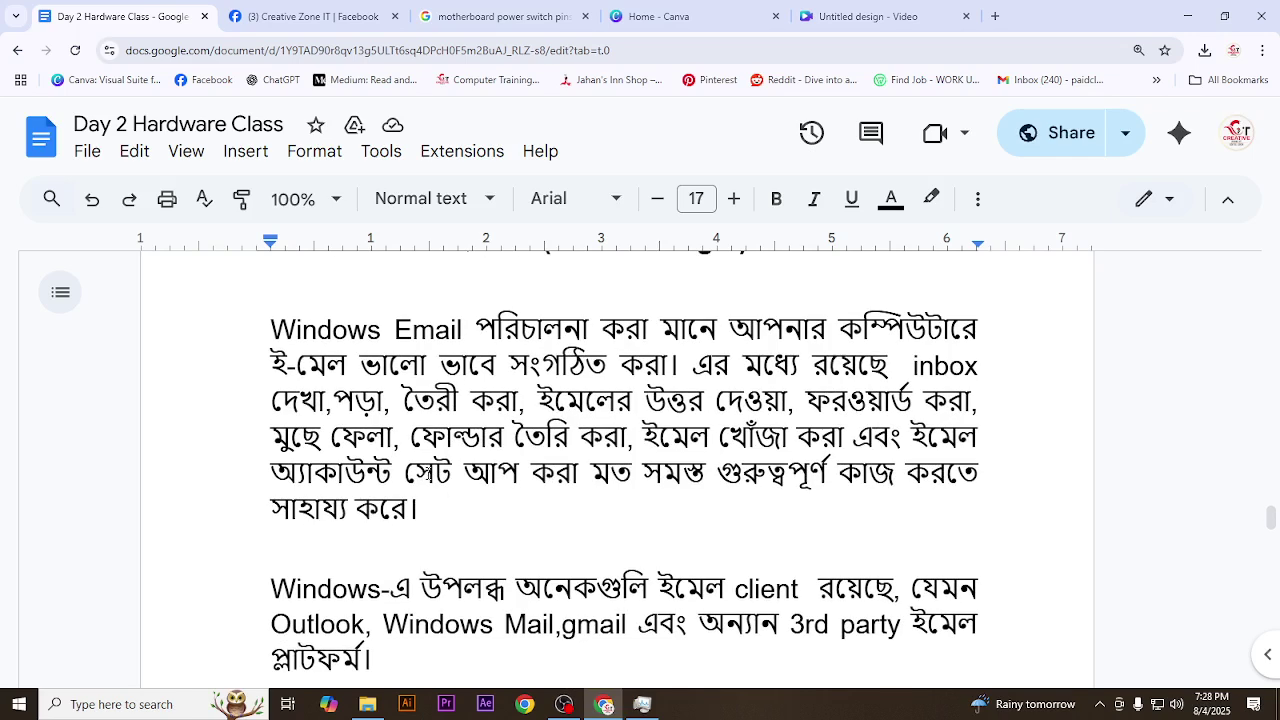
{"action": "scroll", "coordinate": [425, 465], "scroll_direction": "down", "scroll_amount": 4}
{"action": "scroll", "coordinate": [760, 620], "scroll_direction": "up", "scroll_amount": 5}
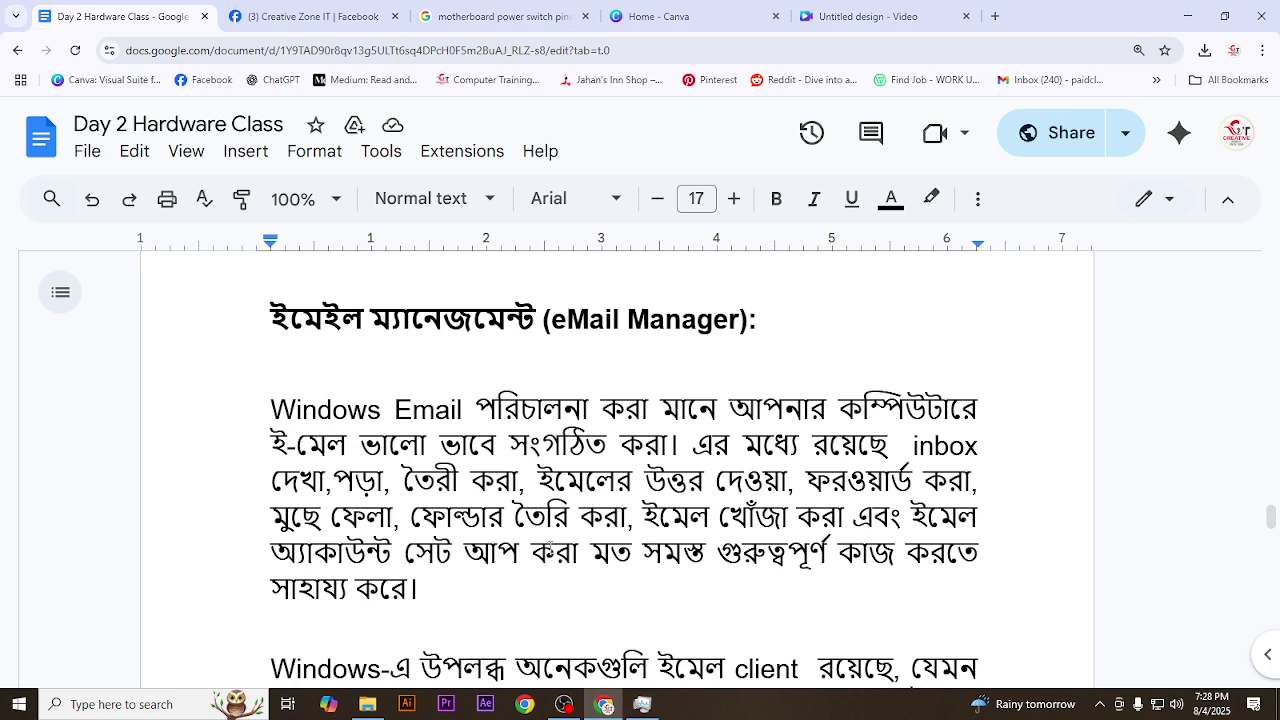
- Open Gmail in a new browser tab and start a new message
{"action": "left_click", "coordinate": [900, 16]}
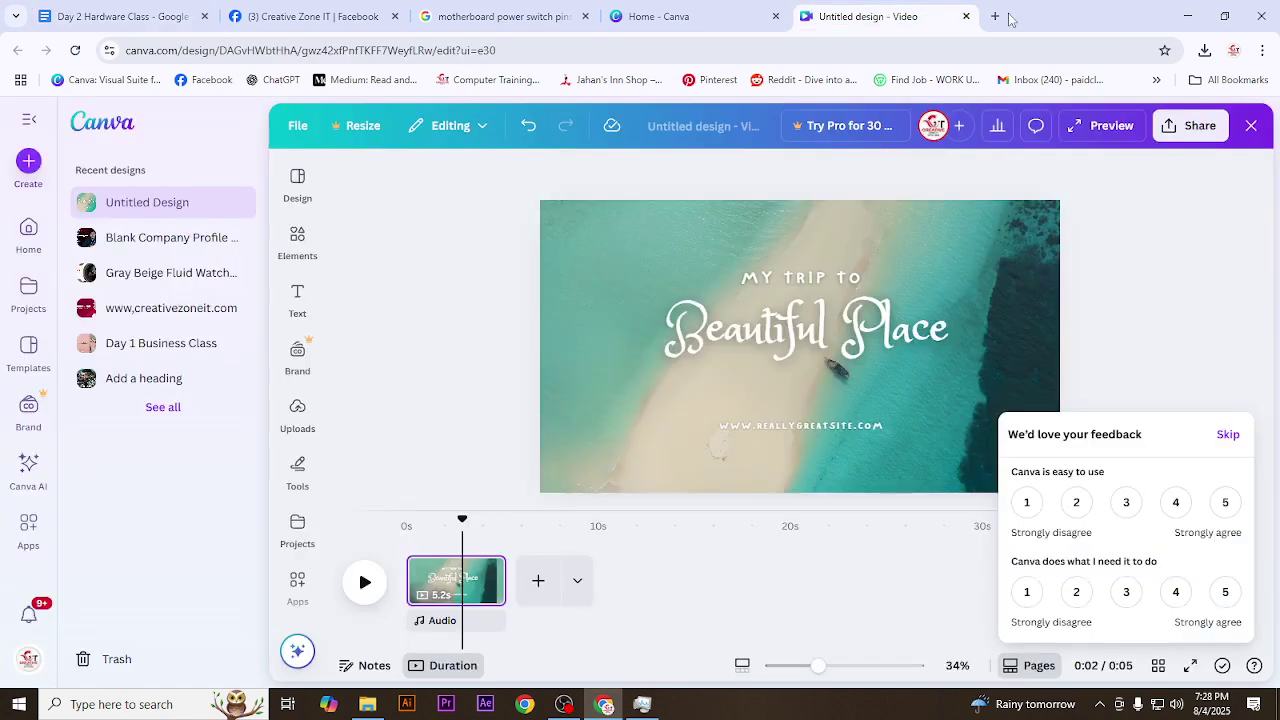
{"action": "left_click", "coordinate": [996, 16]}
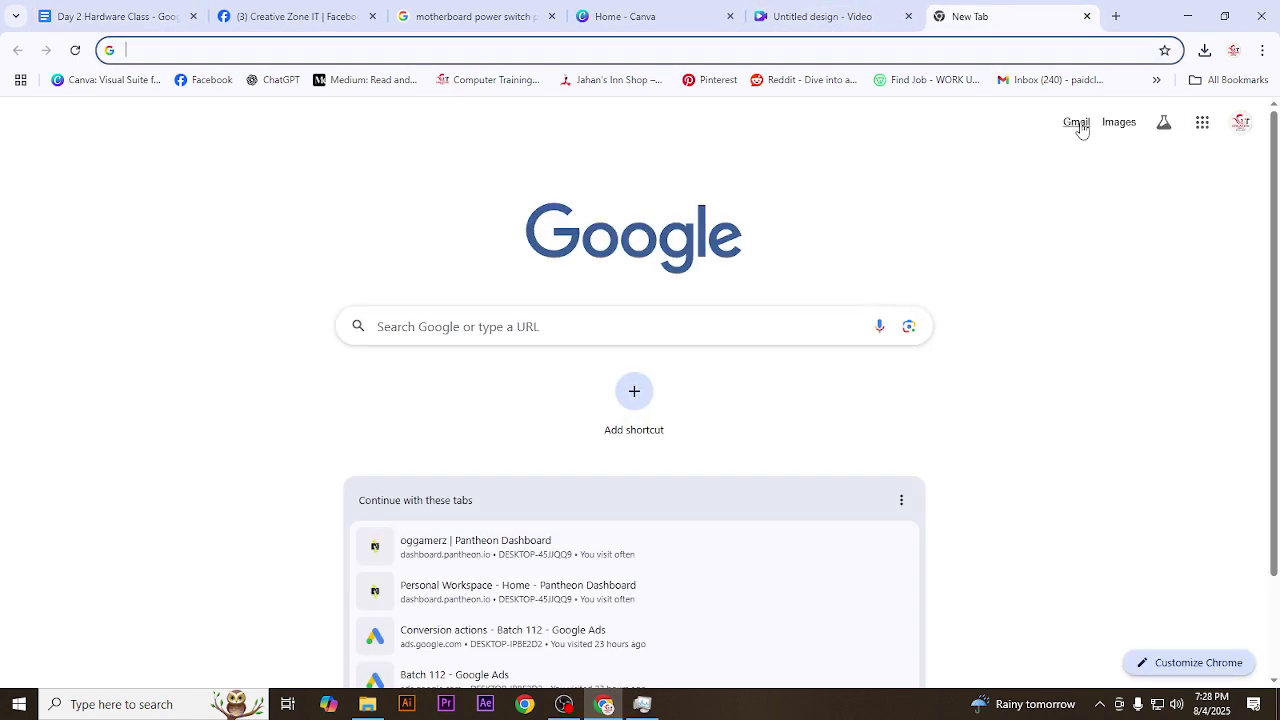
{"action": "left_click", "coordinate": [1046, 125]}
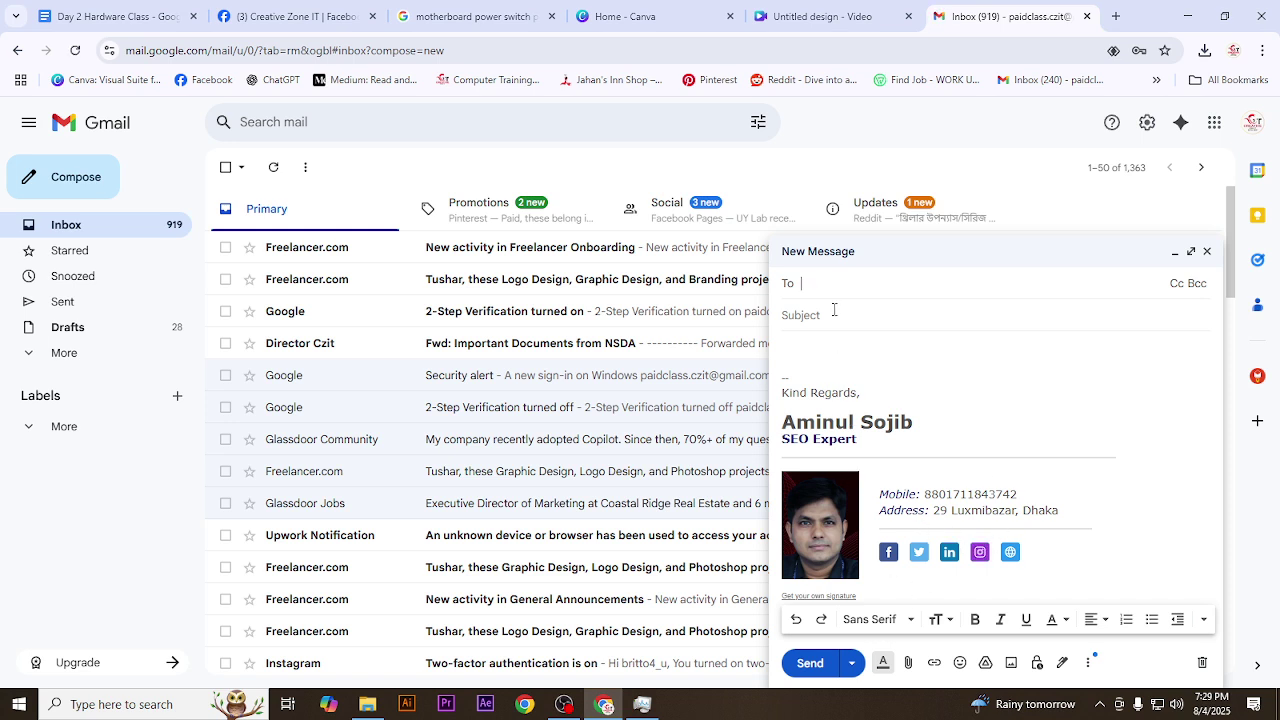
- Reveal the Cc and Bcc fields in the new message, close it and start another blank message
{"action": "left_click", "coordinate": [1178, 284]}
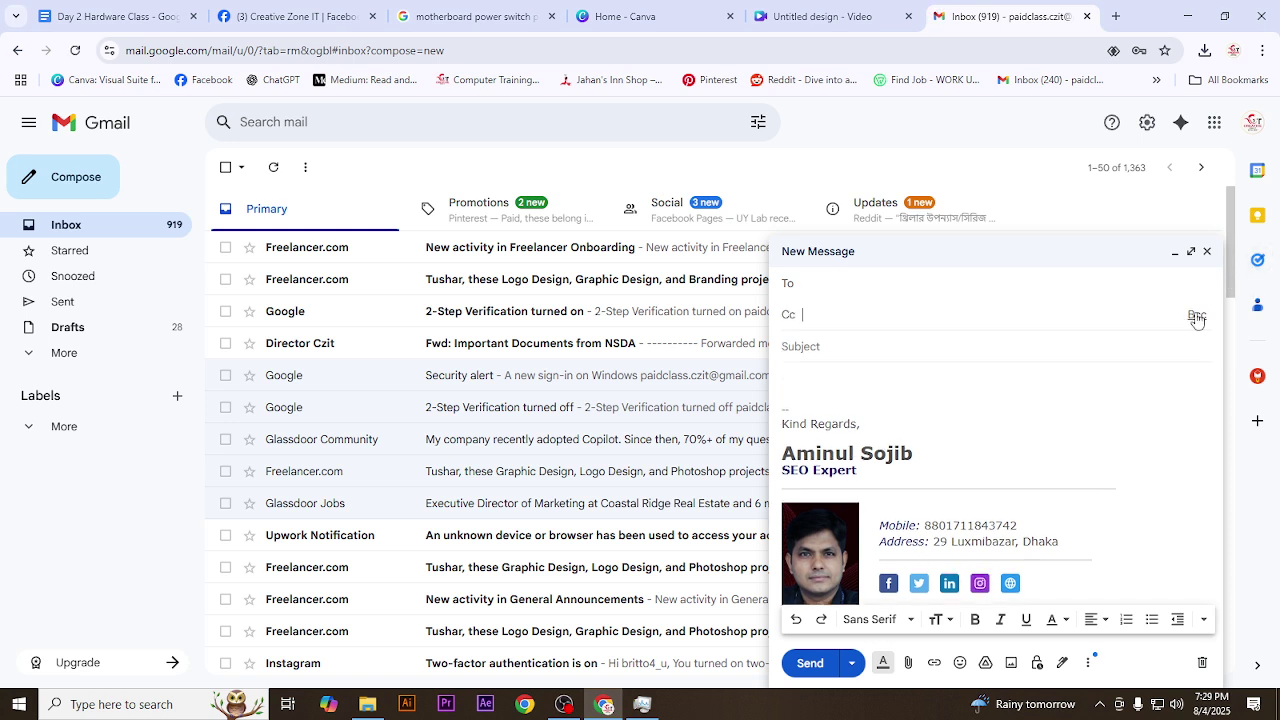
{"action": "left_click", "coordinate": [1196, 316]}
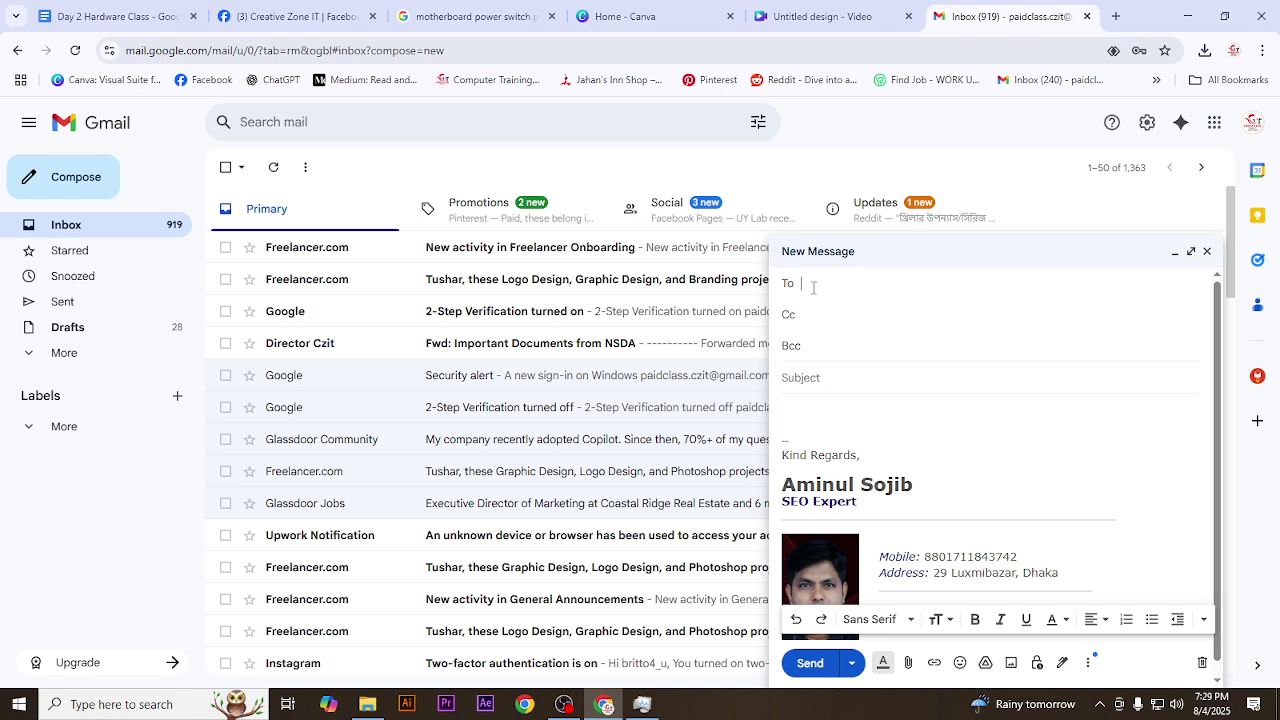
{"action": "left_click", "coordinate": [836, 343]}
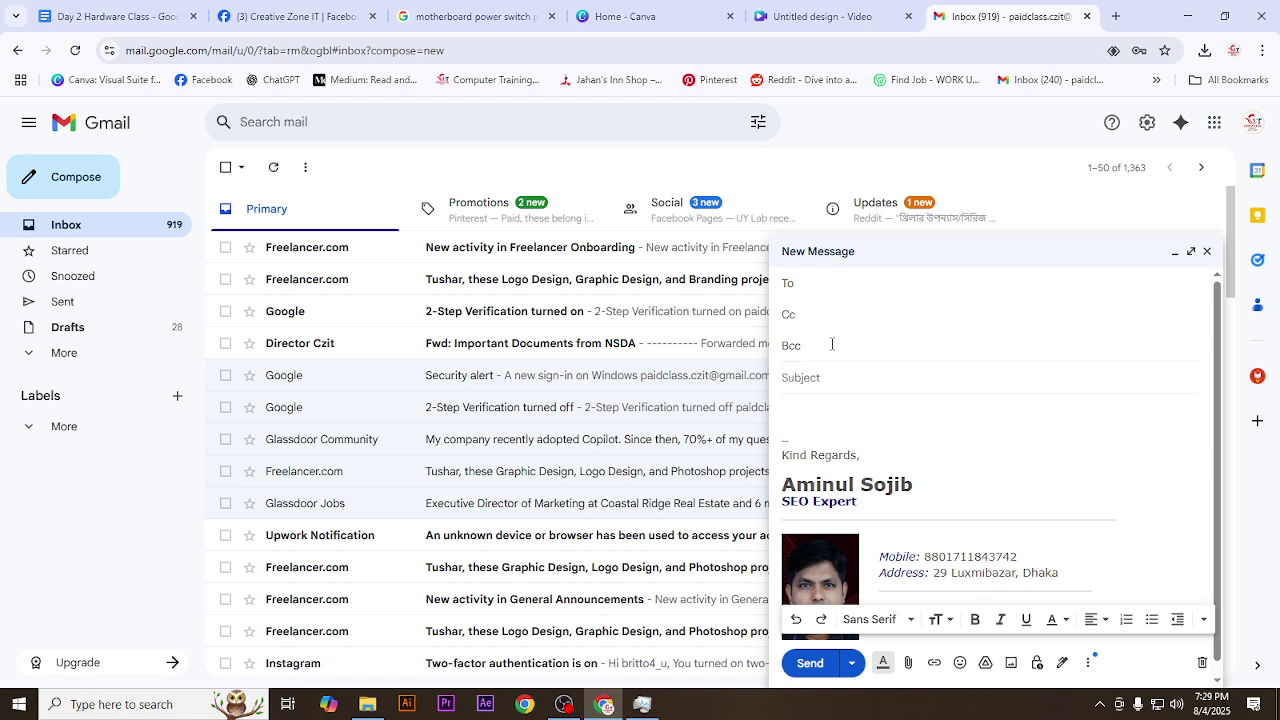
{"action": "left_click", "coordinate": [1207, 251]}
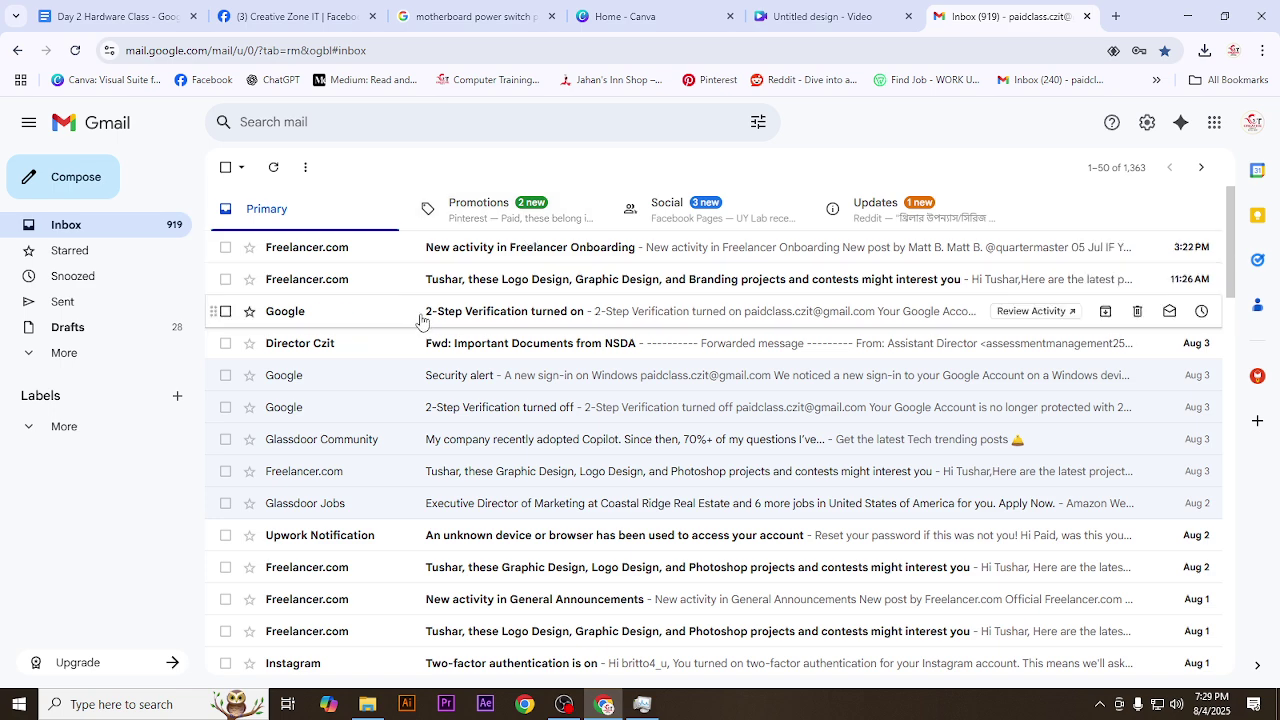
{"action": "left_click", "coordinate": [90, 176]}
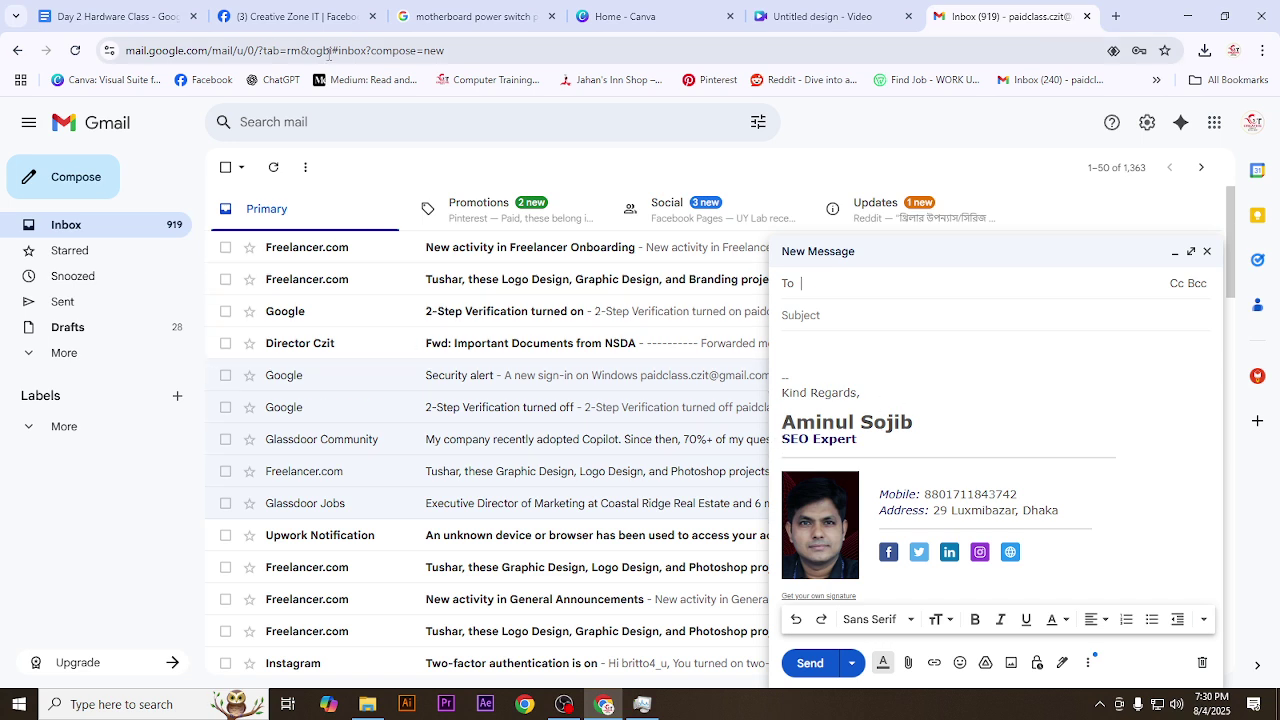
- Return to the Day 2 Hardware Class notes and review the Printing, System Updated, networking and Disk Cleanup sections
{"action": "left_click", "coordinate": [116, 14]}
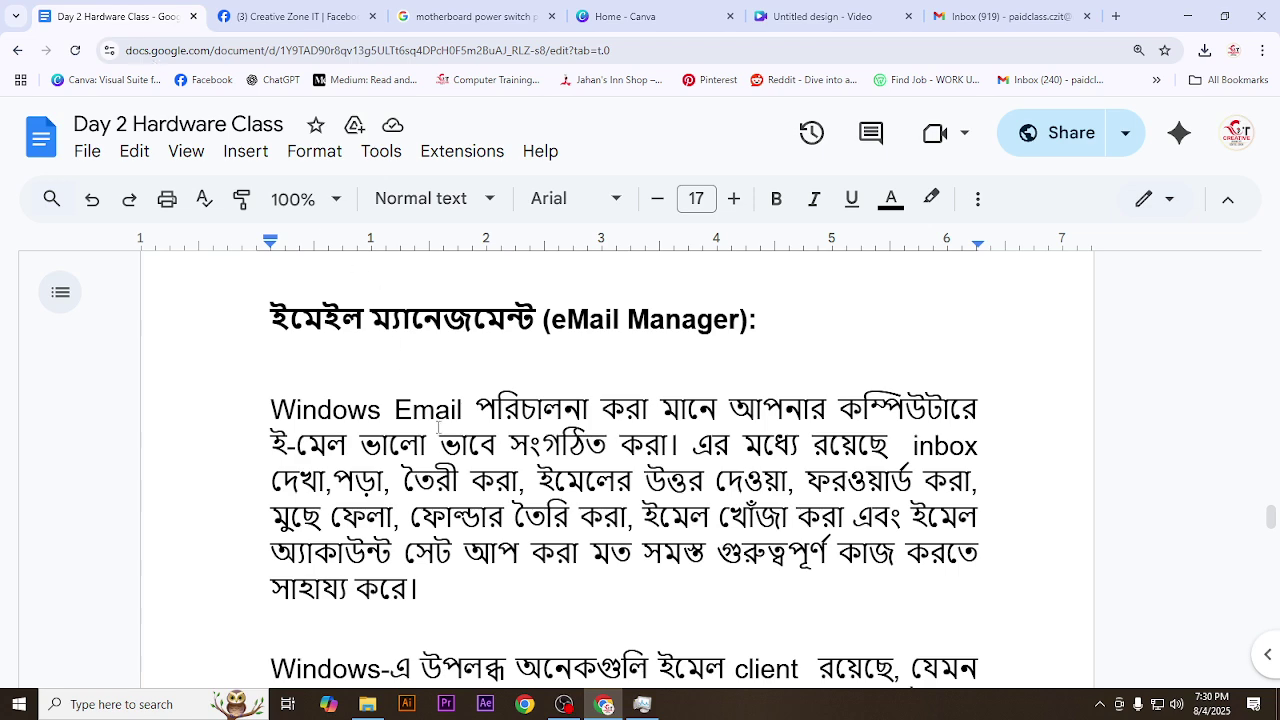
{"action": "scroll", "coordinate": [371, 438], "scroll_direction": "down", "scroll_amount": 7}
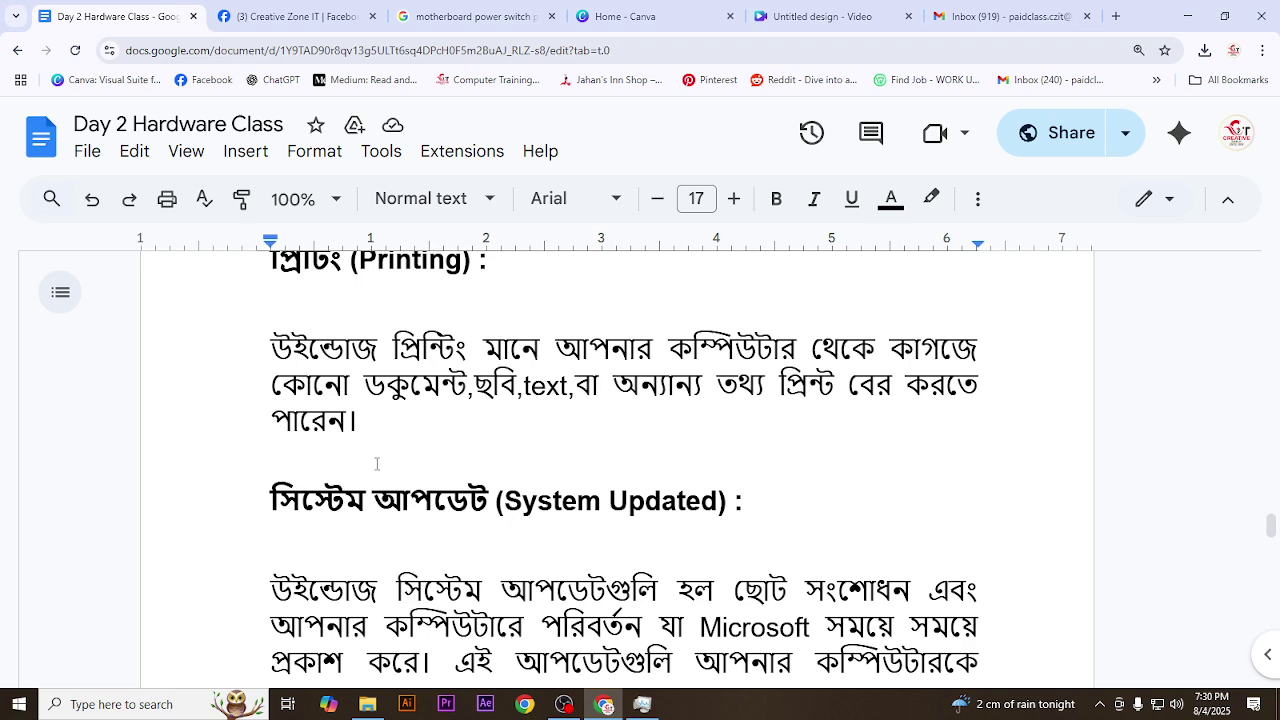
{"action": "scroll", "coordinate": [376, 462], "scroll_direction": "down", "scroll_amount": 5}
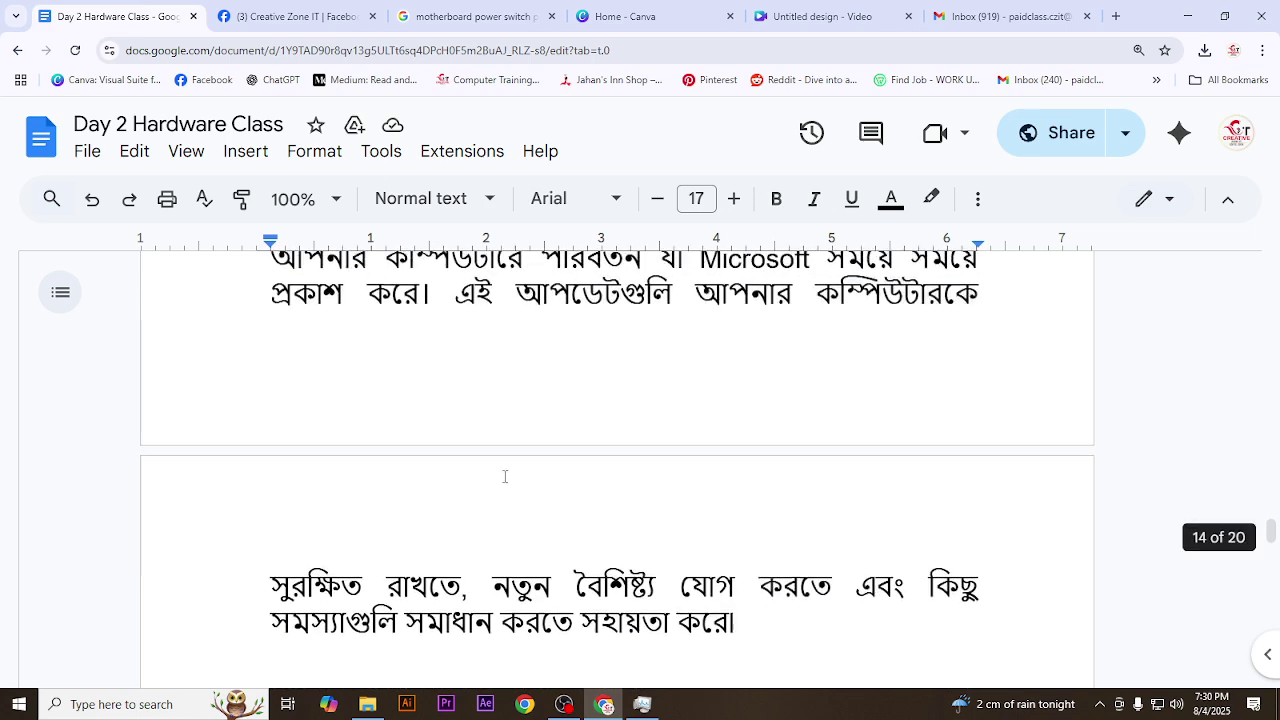
{"action": "scroll", "coordinate": [505, 477], "scroll_direction": "down", "scroll_amount": 4}
{"action": "scroll", "coordinate": [442, 433], "scroll_direction": "down", "scroll_amount": 3}
{"action": "scroll", "coordinate": [442, 430], "scroll_direction": "down", "scroll_amount": 2}
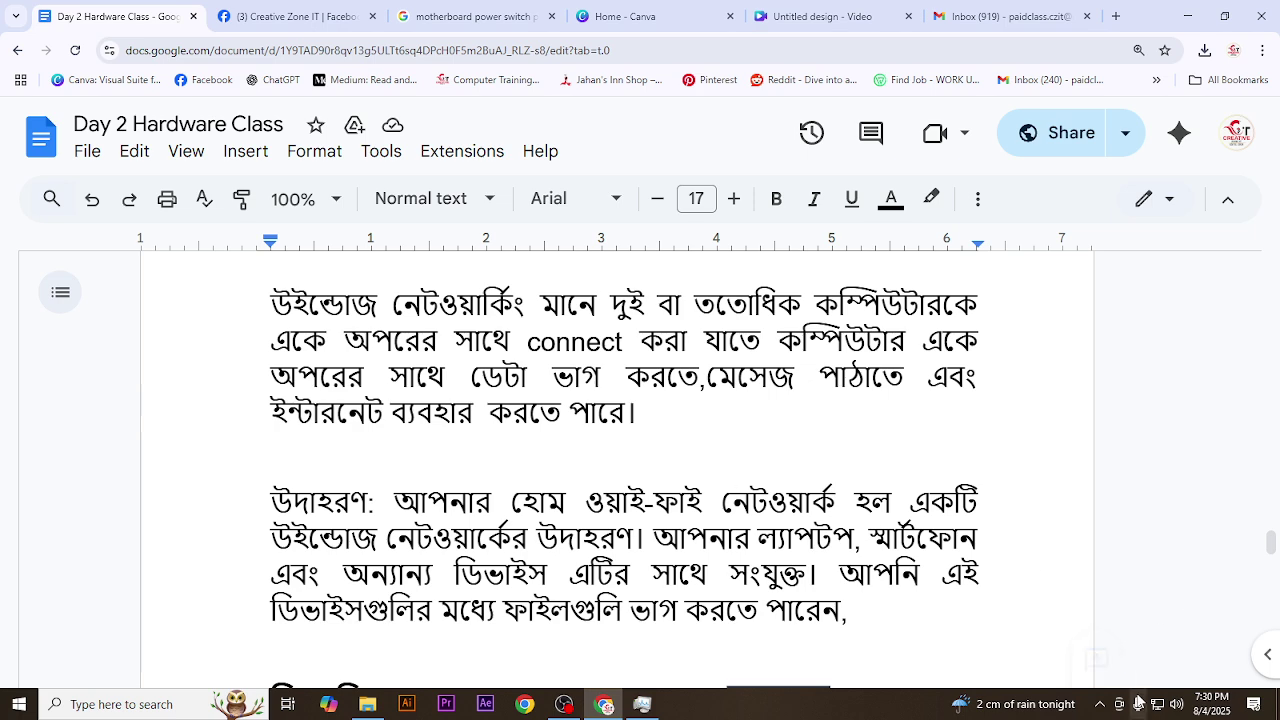
{"action": "scroll", "coordinate": [712, 525], "scroll_direction": "down", "scroll_amount": 4}
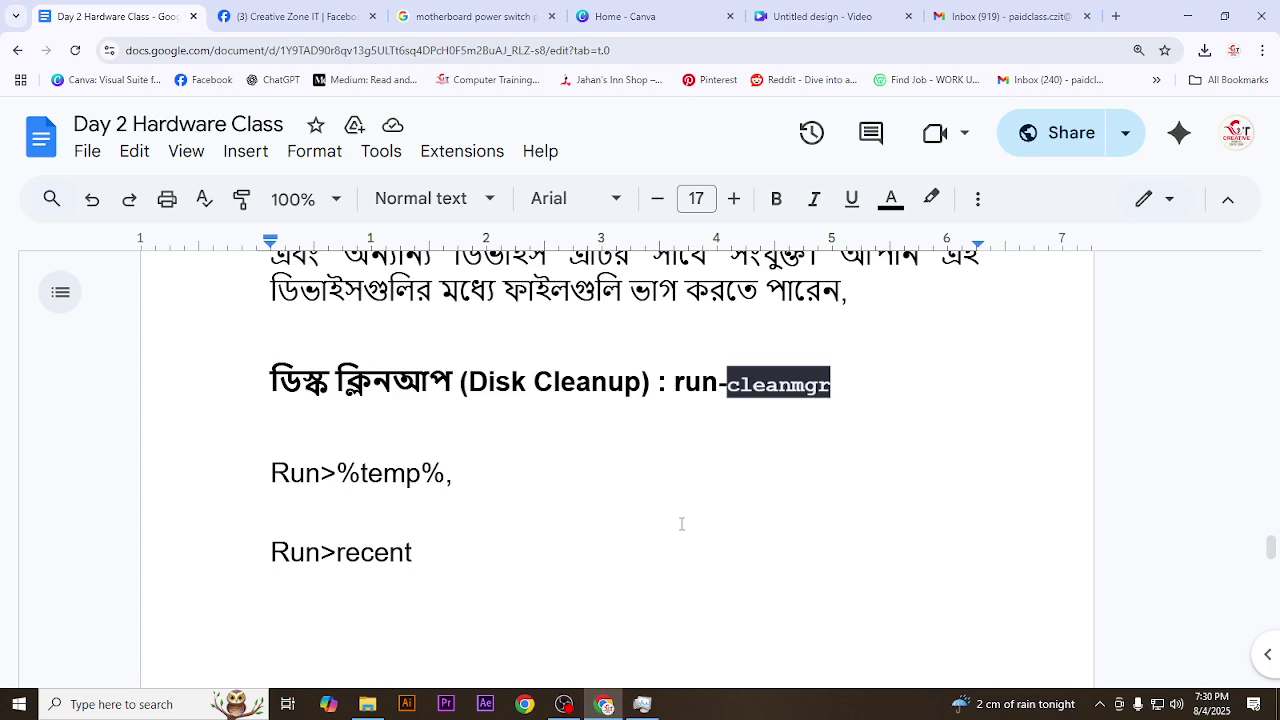
{"action": "left_click", "coordinate": [398, 386]}
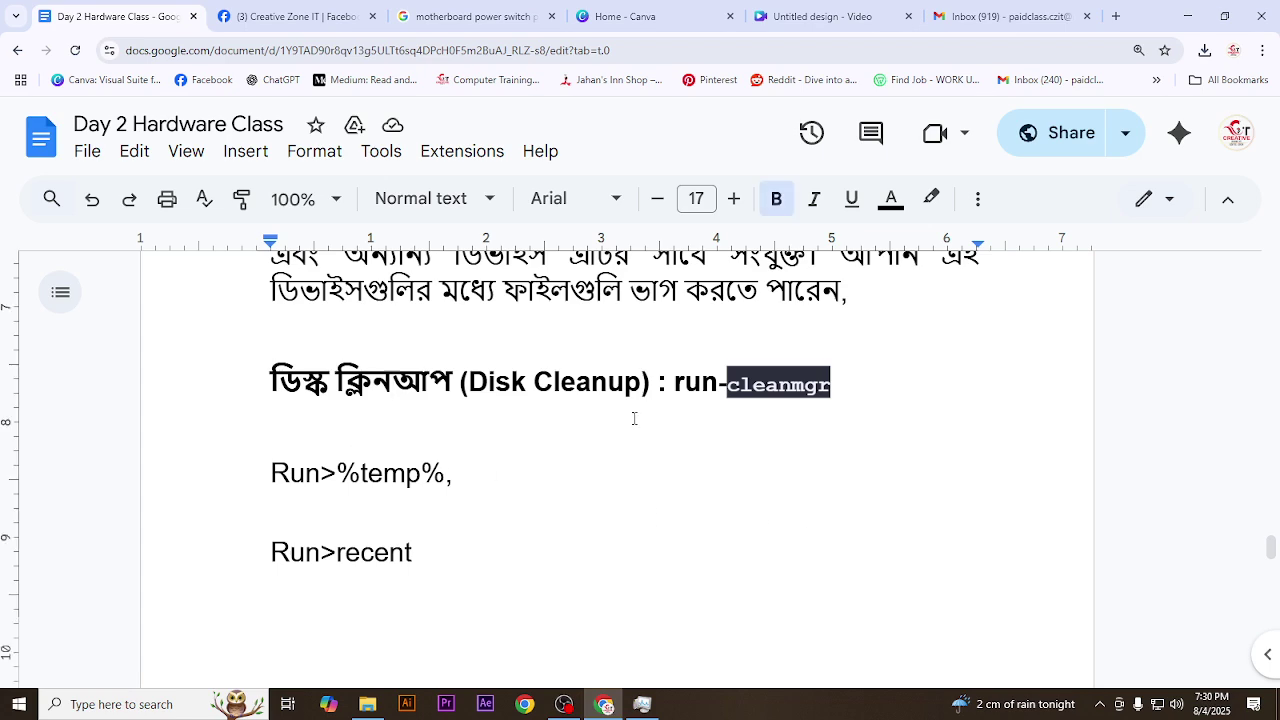
{"action": "scroll", "coordinate": [460, 531], "scroll_direction": "down", "scroll_amount": 5}
{"action": "scroll", "coordinate": [462, 535], "scroll_direction": "up", "scroll_amount": 4}
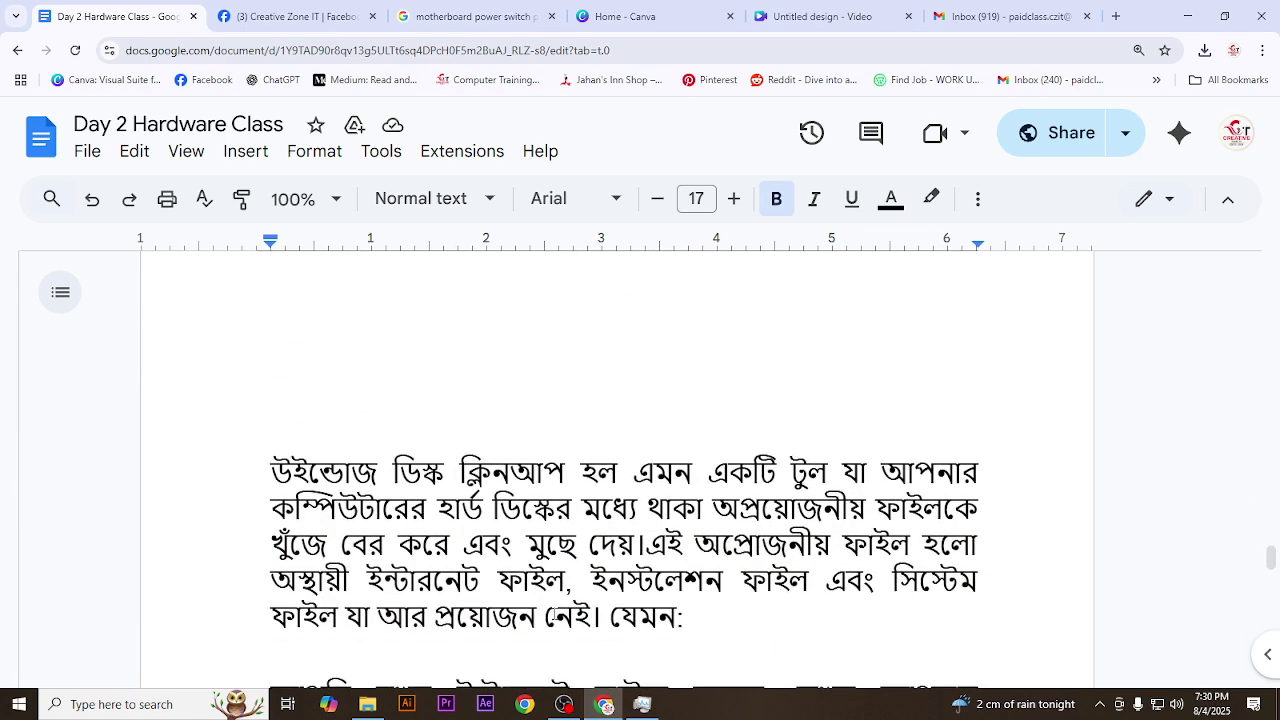
{"action": "scroll", "coordinate": [554, 606], "scroll_direction": "down", "scroll_amount": 4}
{"action": "scroll", "coordinate": [380, 419], "scroll_direction": "up", "scroll_amount": 3}
{"action": "scroll", "coordinate": [397, 425], "scroll_direction": "up", "scroll_amount": 1}
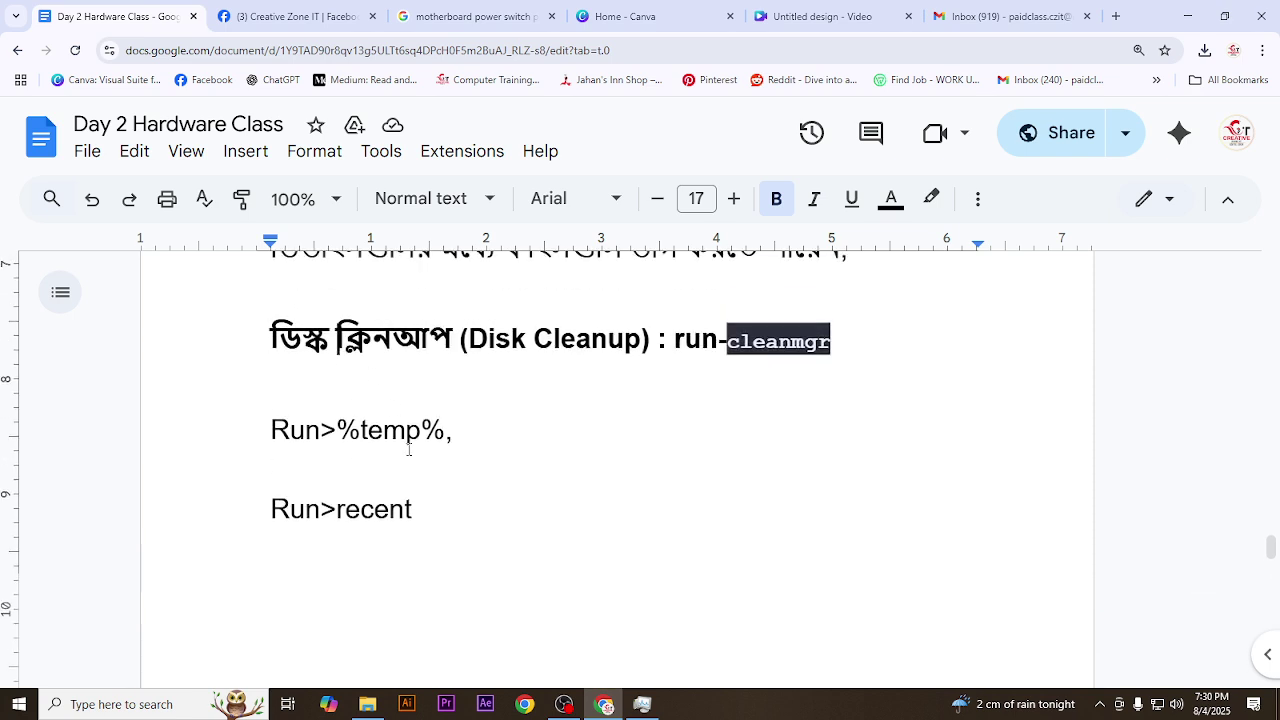
- Insert a dotted separator line on a new paragraph between the networking example and the Disk Cleanup heading
{"action": "scroll", "coordinate": [367, 313], "scroll_direction": "up", "scroll_amount": 1}
{"action": "left_click", "coordinate": [370, 316]}
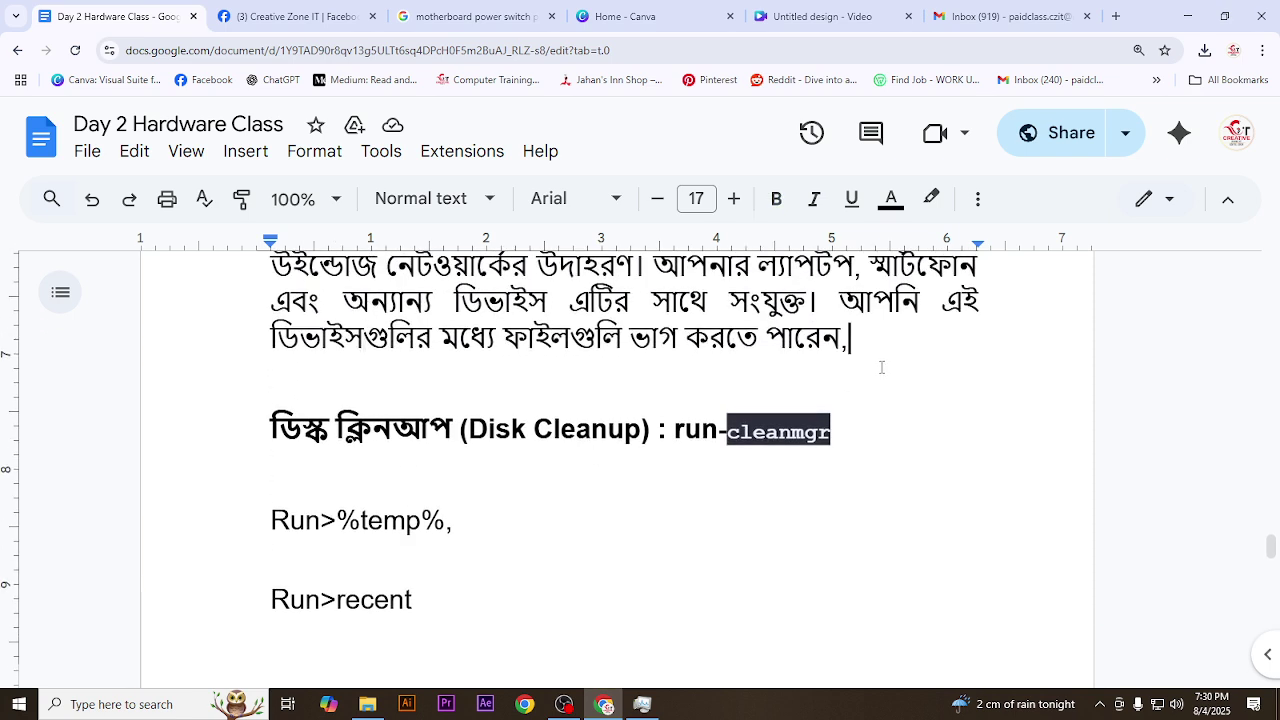
{"action": "key", "text": "Return"}
{"action": "type", "text": "...."}
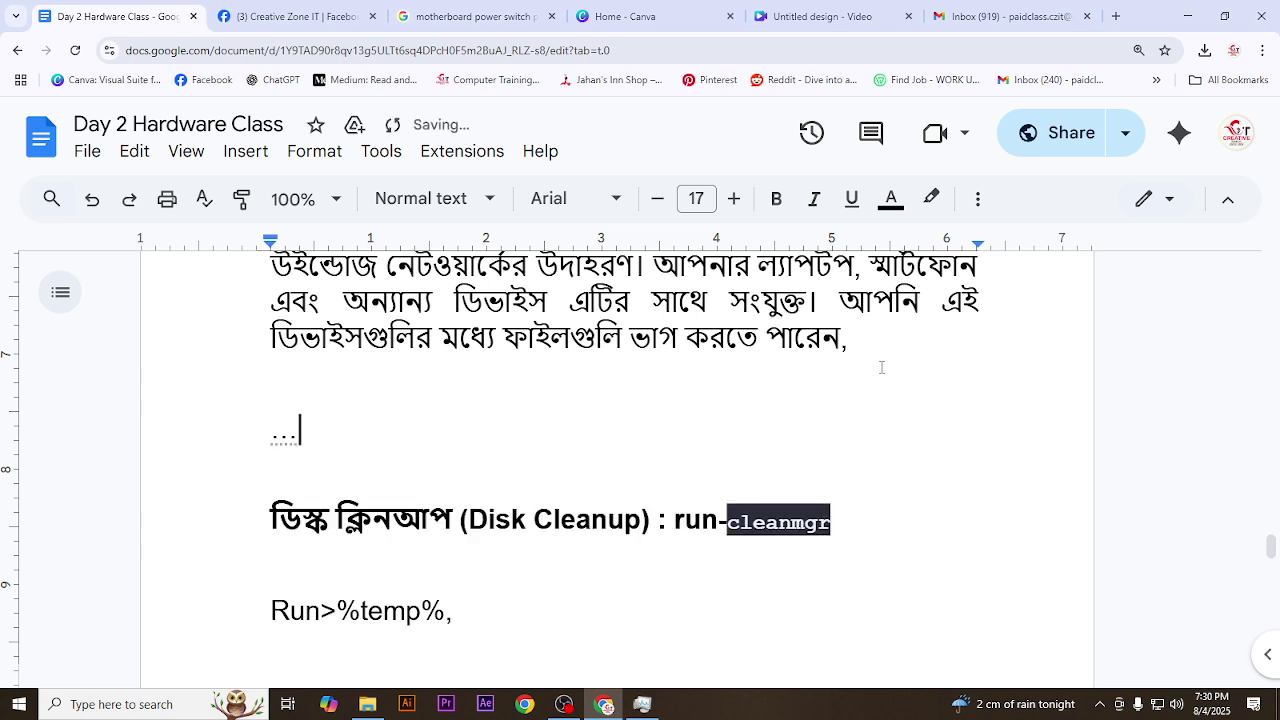
{"action": "type", "text": "..................................................."}
- Look through the remaining notes past the Windows Backup section and switch to OBS
{"action": "scroll", "coordinate": [913, 376], "scroll_direction": "down", "scroll_amount": 8}
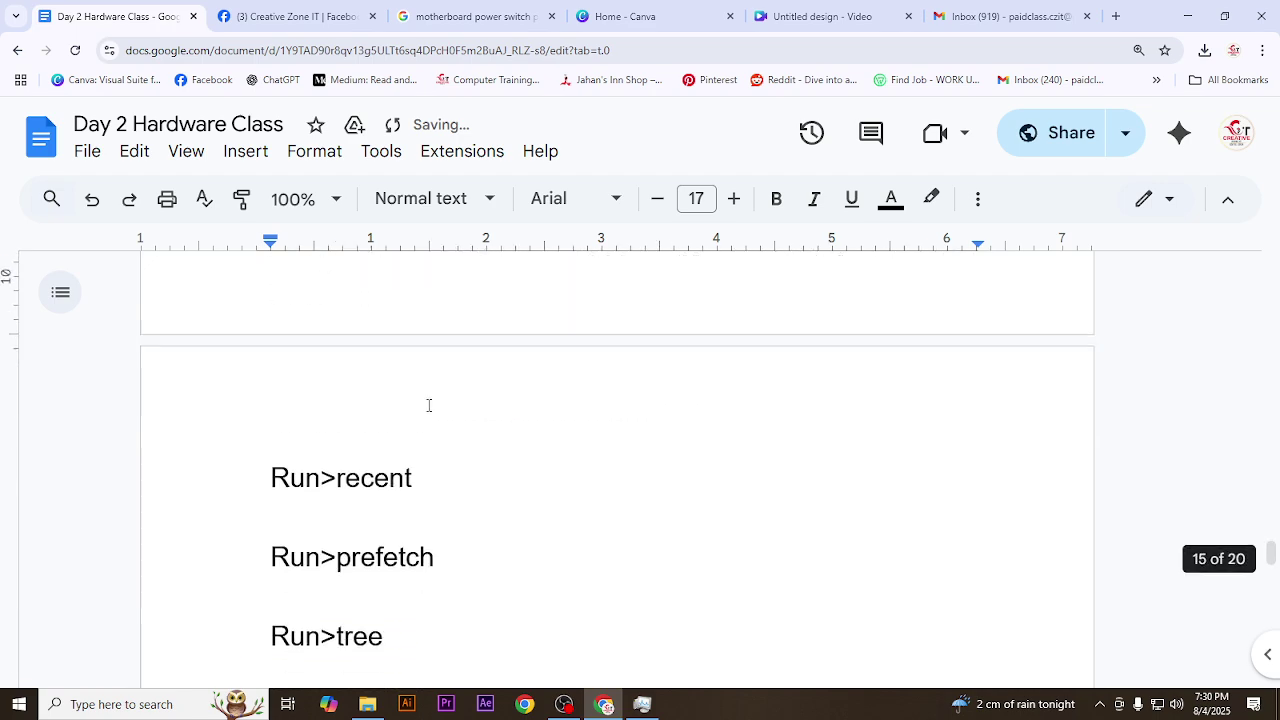
{"action": "scroll", "coordinate": [822, 553], "scroll_direction": "down", "scroll_amount": 10}
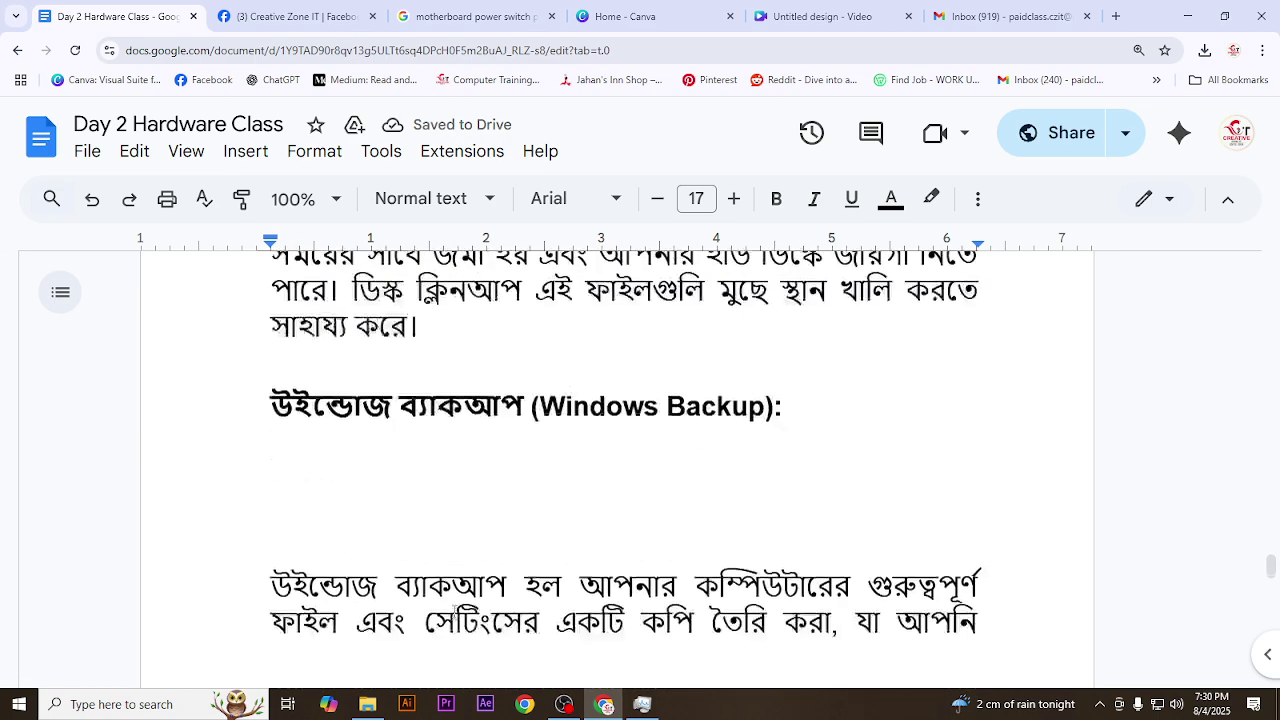
{"action": "left_click", "coordinate": [565, 705]}
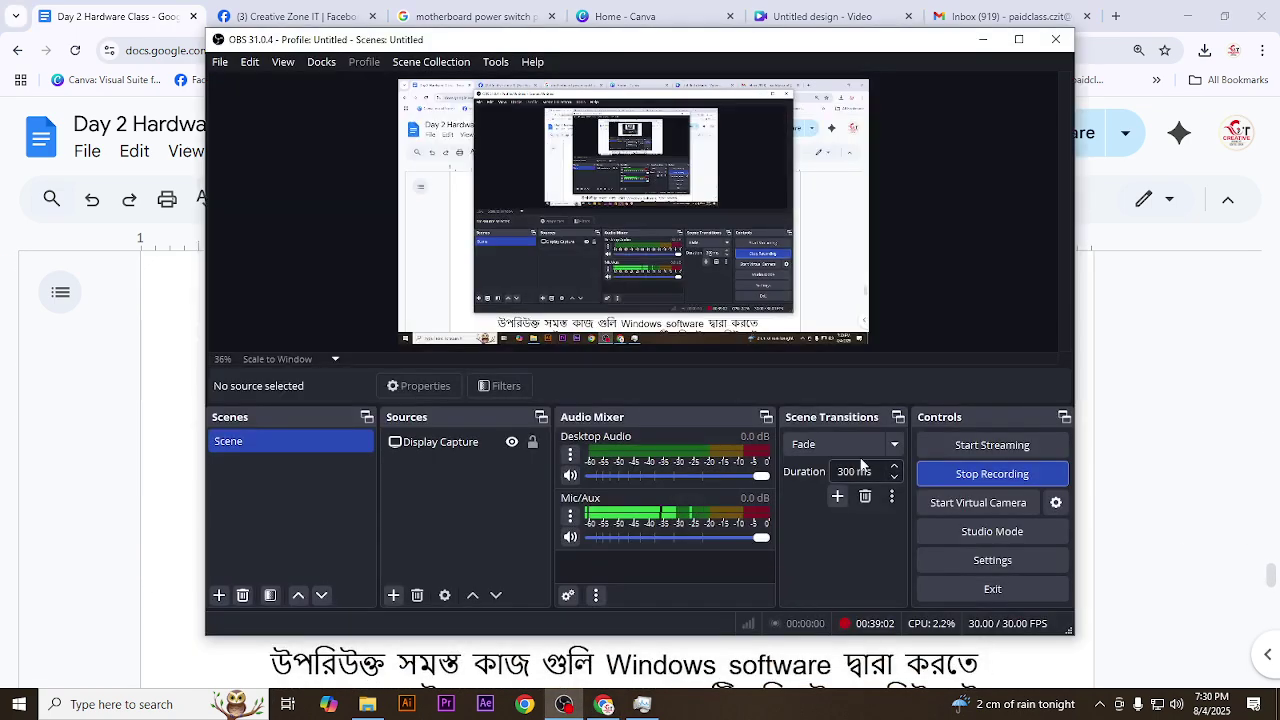